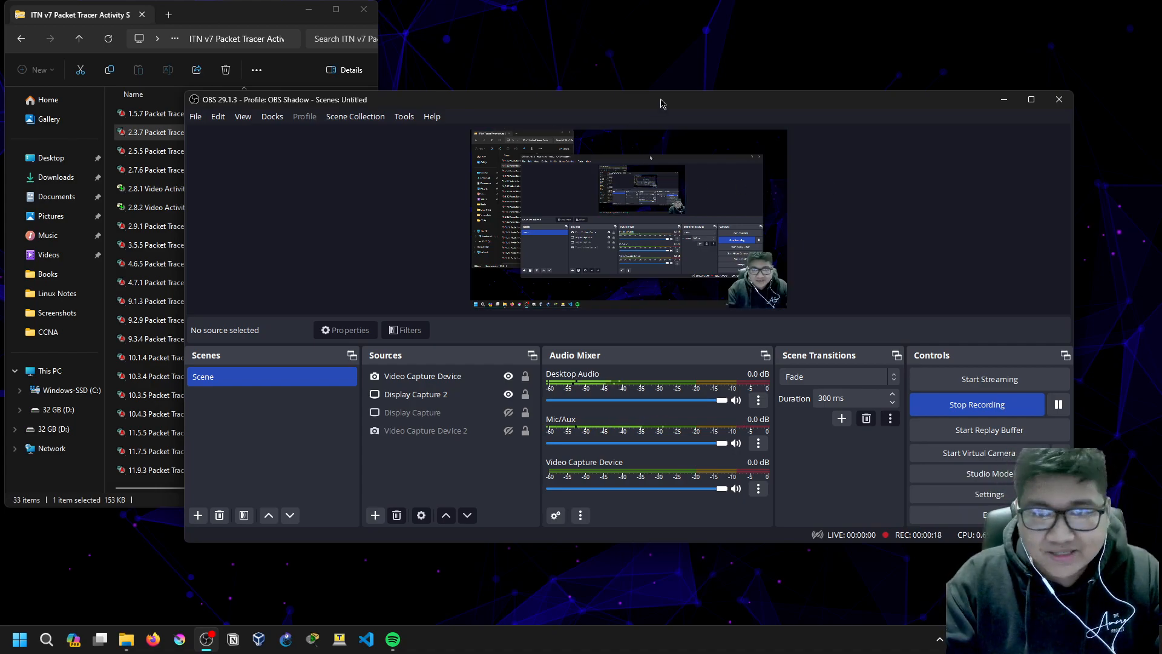
# Step: Minimize OBS, launch Notepad from search, then minimize it to reveal the Navigate the IOS activity
pyautogui.moveTo(659, 103); pyautogui.dragTo(699, 96)
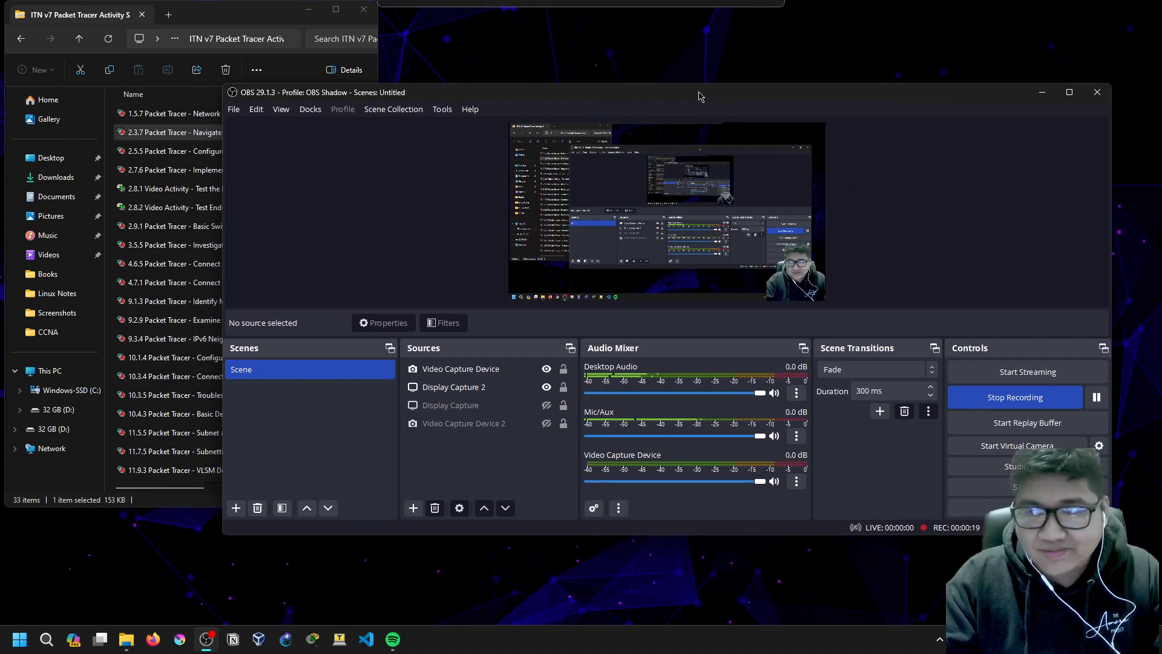
pyautogui.click(1039, 93)
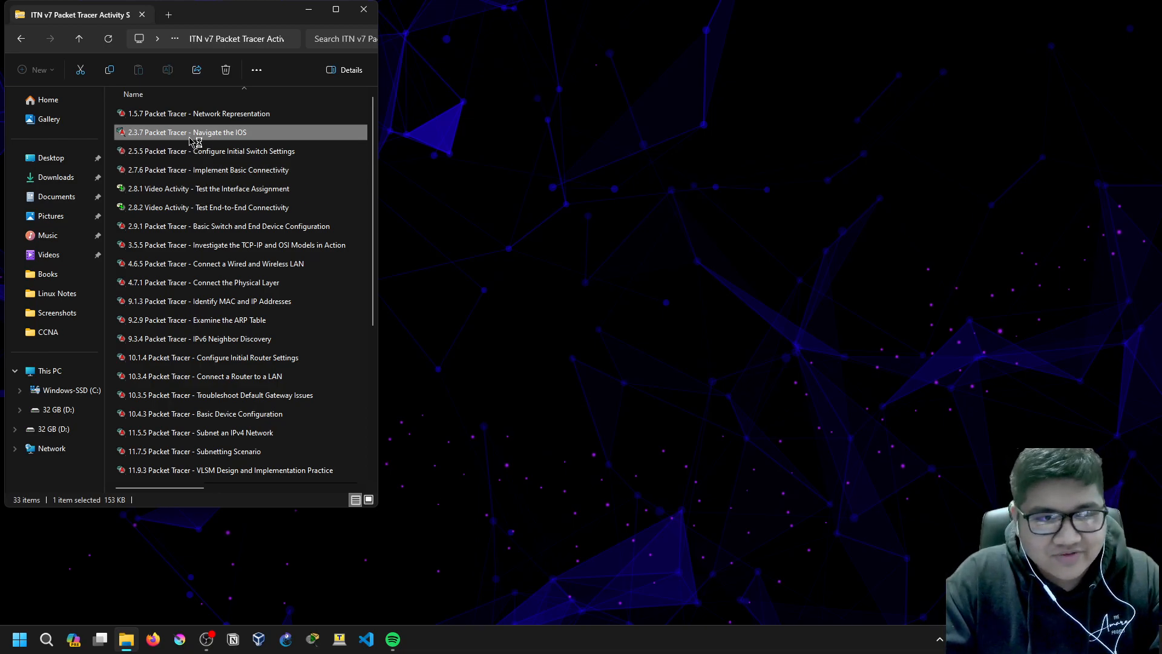
pyautogui.click(53, 642)
pyautogui.write('note')
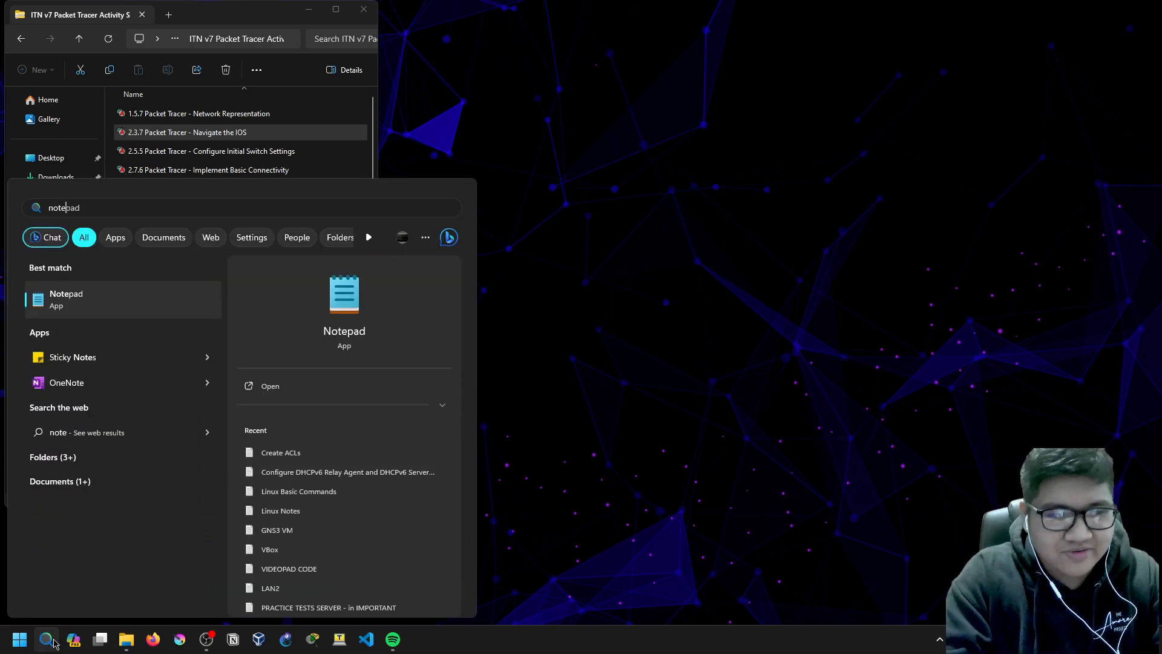
pyautogui.press('Return')
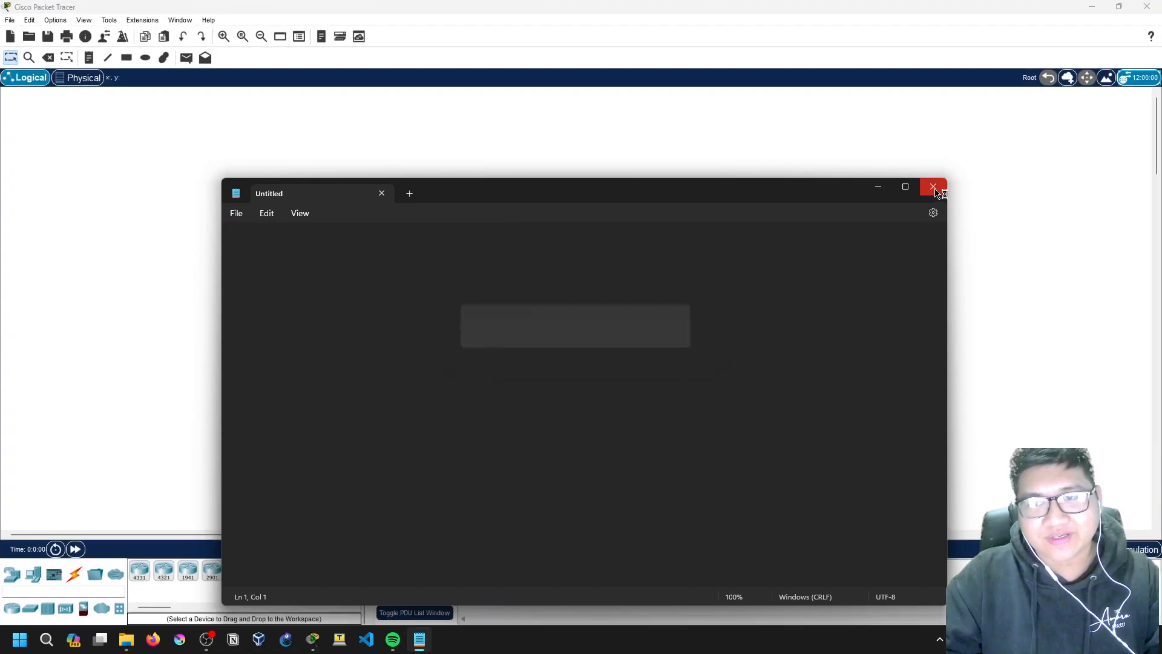
pyautogui.click(879, 188)
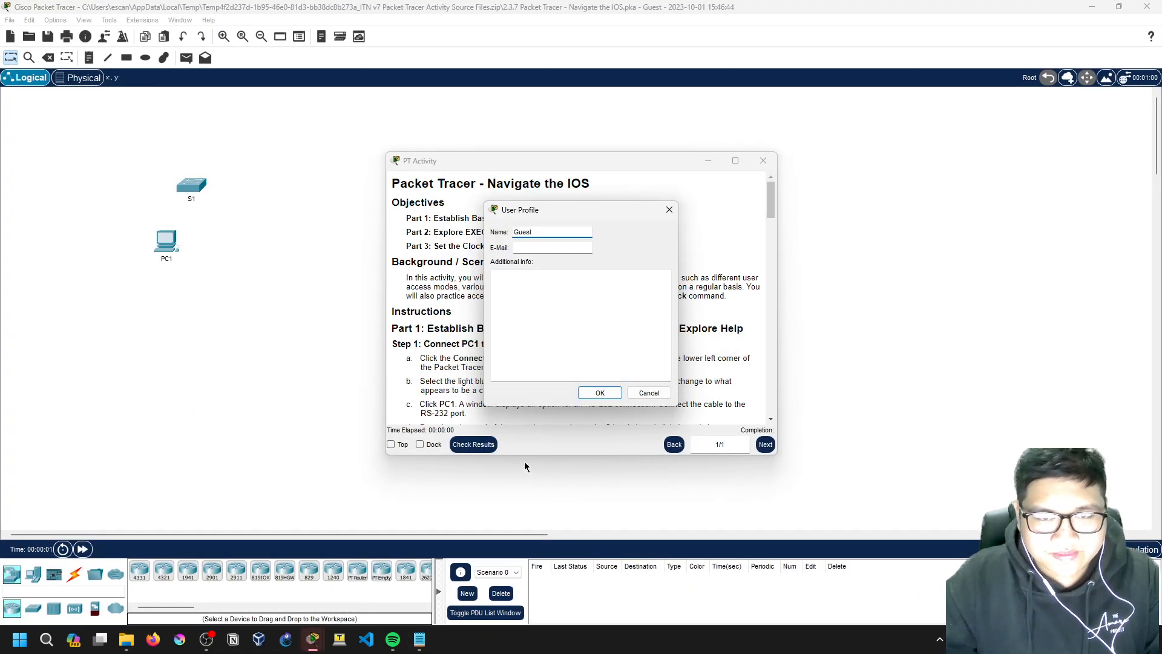
# Step: Close the User Profile prompt, then dock the Navigate the IOS instructions and widen that panel
pyautogui.click(668, 209)
pyautogui.moveTo(584, 166); pyautogui.dragTo(764, 80)
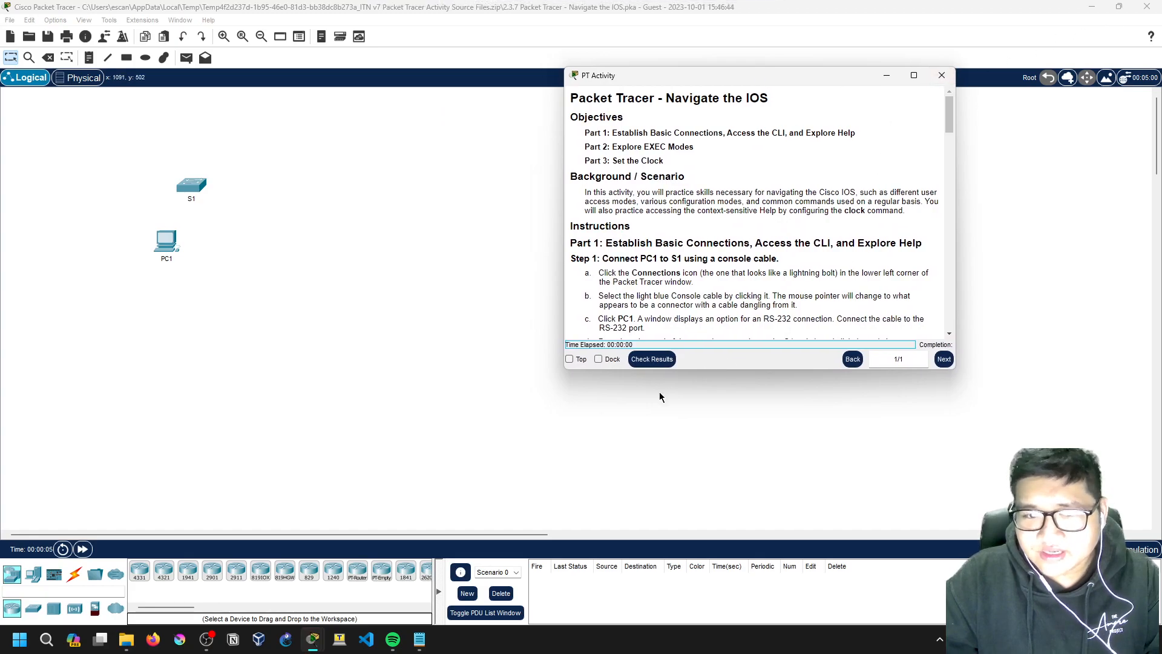
pyautogui.click(598, 359)
pyautogui.moveTo(395, 315); pyautogui.dragTo(370, 321)
pyautogui.scroll(-2, 240, 339)
pyautogui.scroll(1, 240, 339)
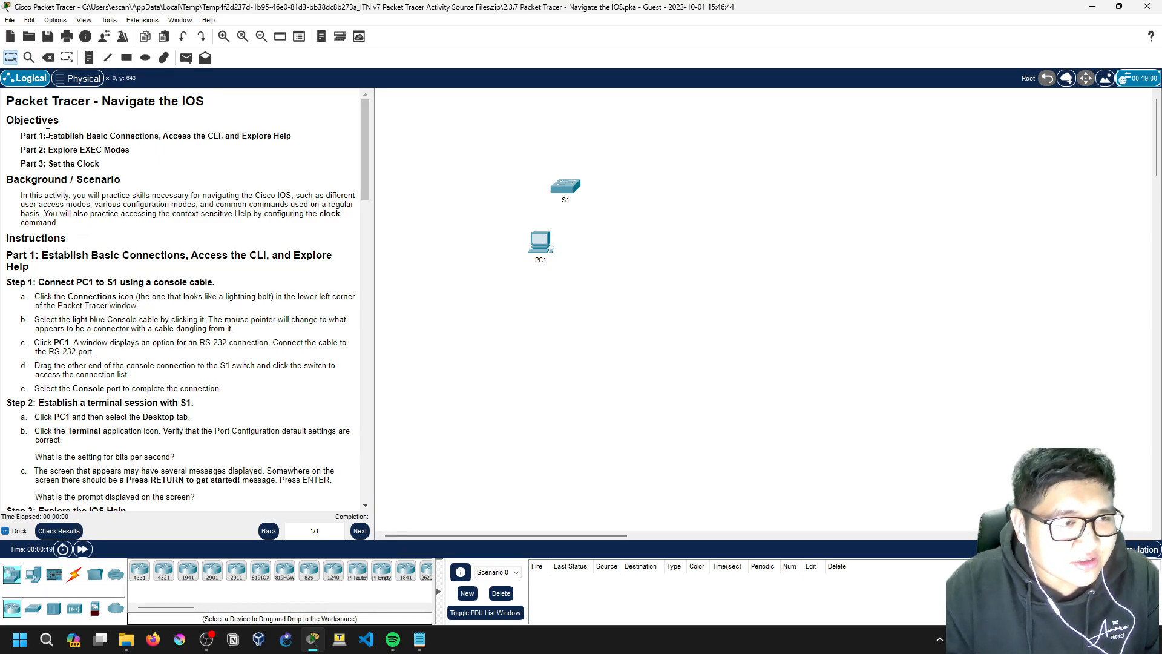
pyautogui.moveTo(19, 136); pyautogui.dragTo(100, 165)
pyautogui.click(48, 161)
pyautogui.click(108, 163)
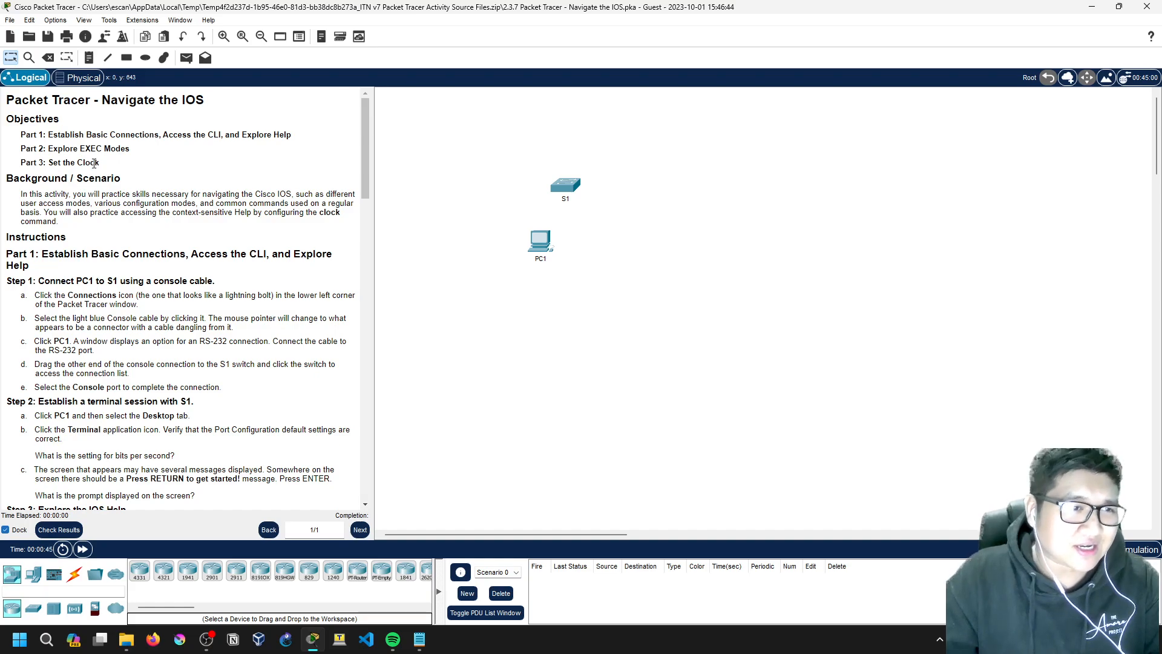
pyautogui.moveTo(101, 163)
pyautogui.mouseDown()
pyautogui.moveTo(21, 163)
pyautogui.moveTo(94, 164)
pyautogui.mouseUp()
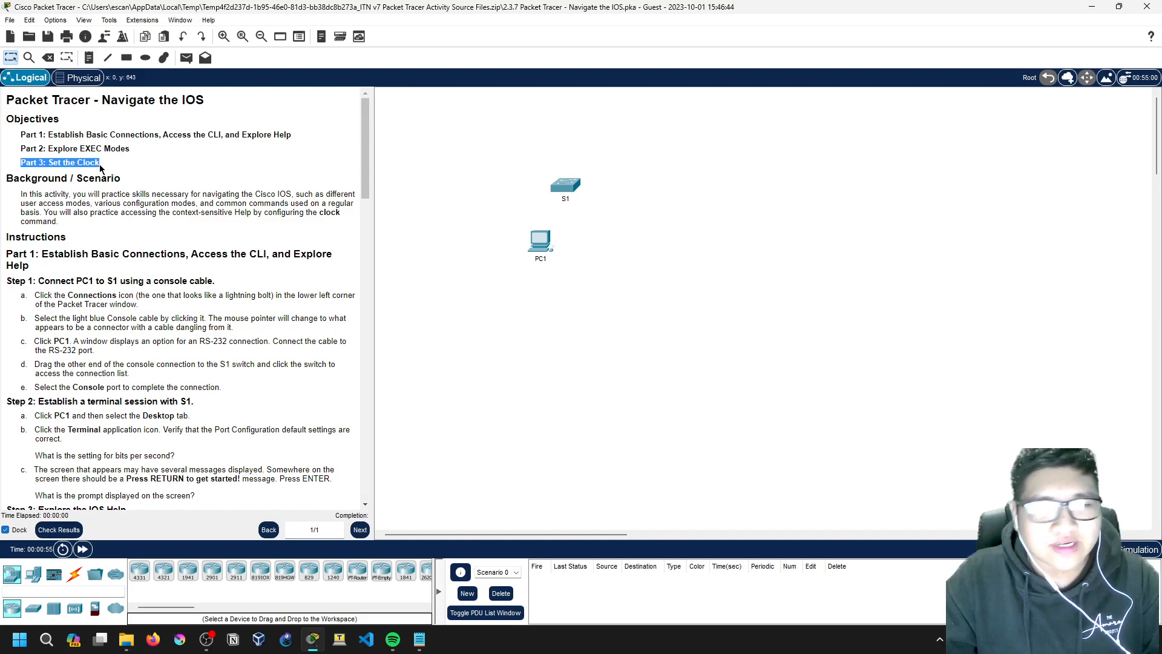
pyautogui.click(100, 164)
pyautogui.moveTo(26, 138); pyautogui.dragTo(290, 140)
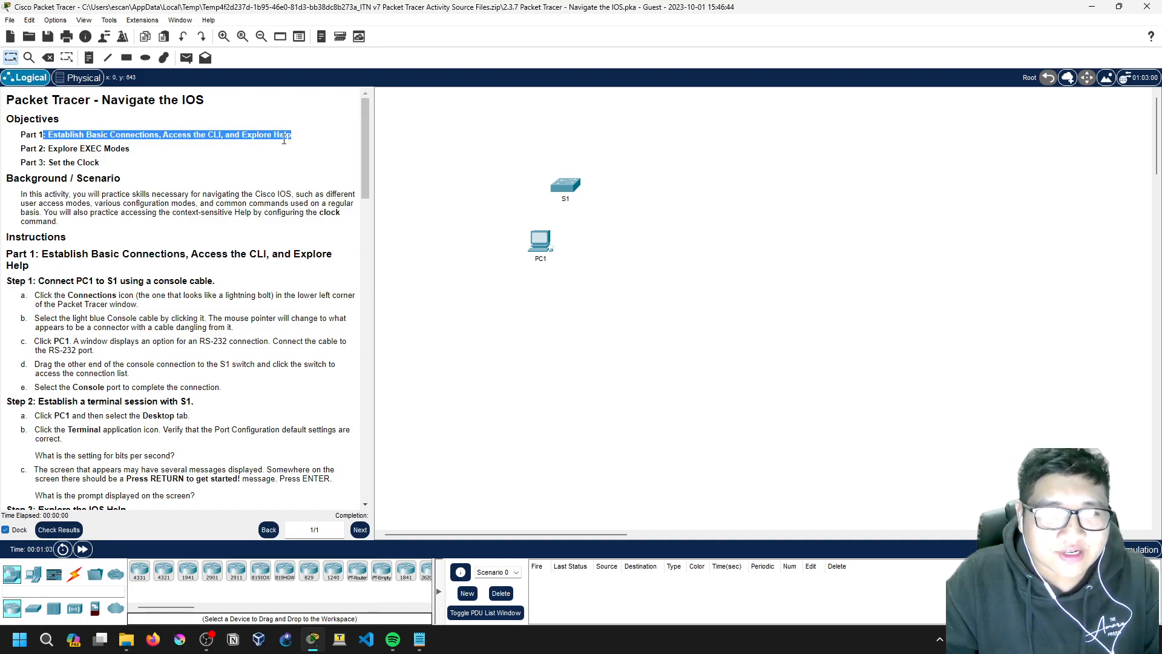
pyautogui.click(90, 152)
pyautogui.moveTo(17, 153); pyautogui.dragTo(138, 151)
pyautogui.click(138, 152)
pyautogui.moveTo(22, 148); pyautogui.dragTo(145, 151)
pyautogui.click(145, 151)
pyautogui.moveTo(48, 148); pyautogui.dragTo(131, 151)
pyautogui.click(131, 151)
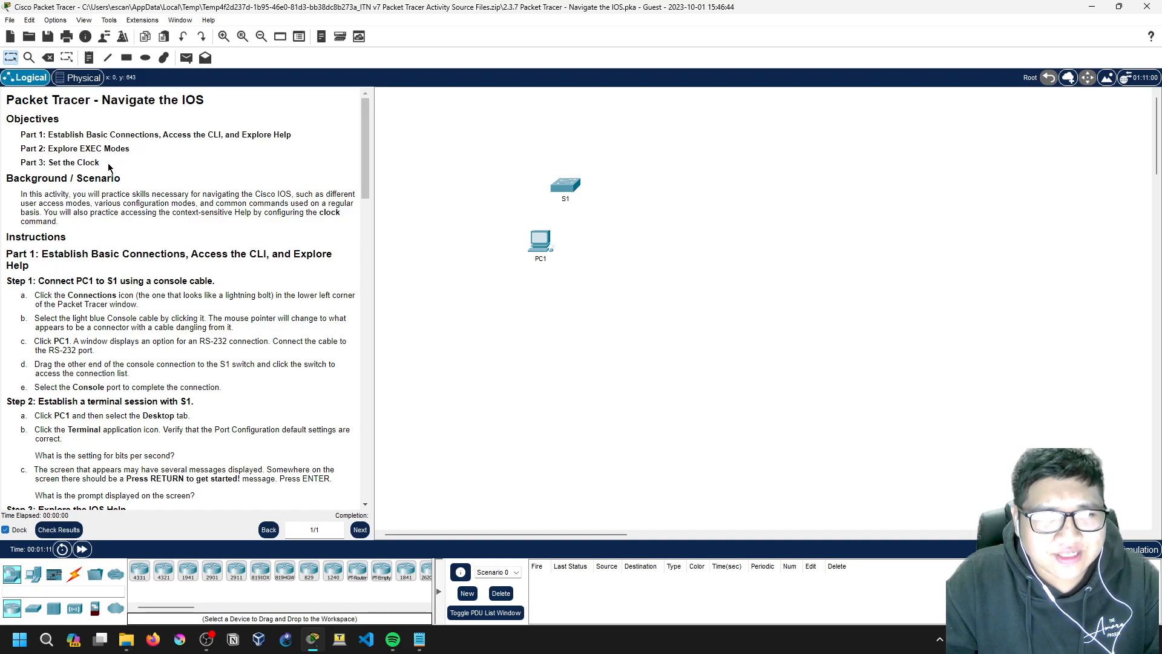
pyautogui.scroll(-2, 55, 219)
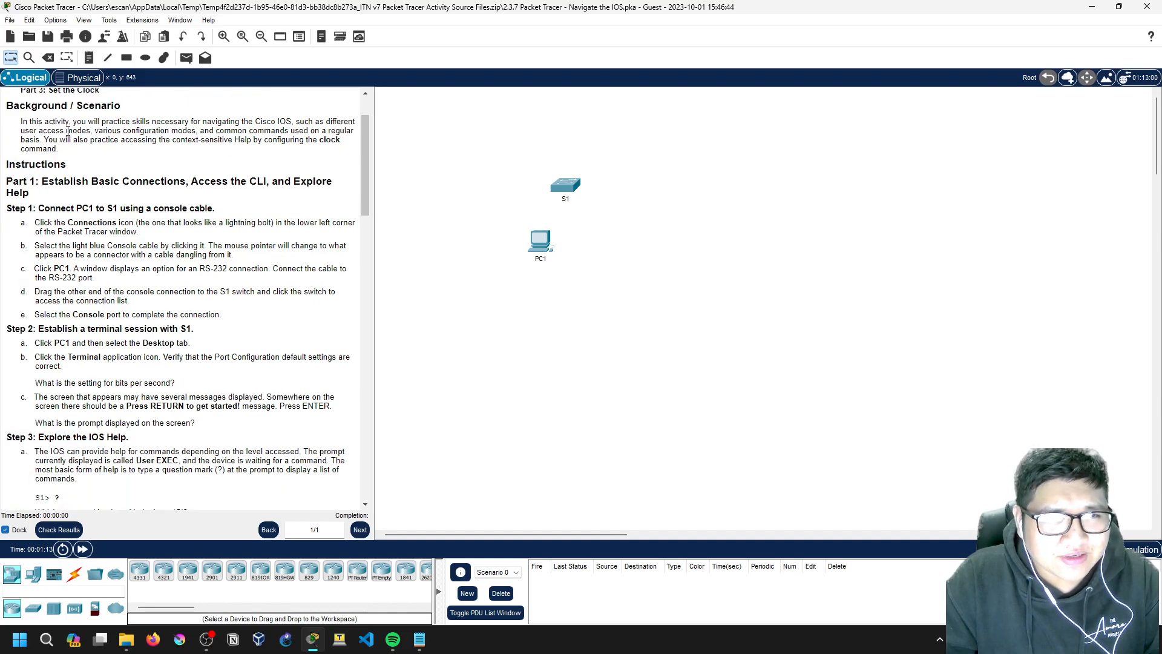
pyautogui.scroll(-1, 66, 167)
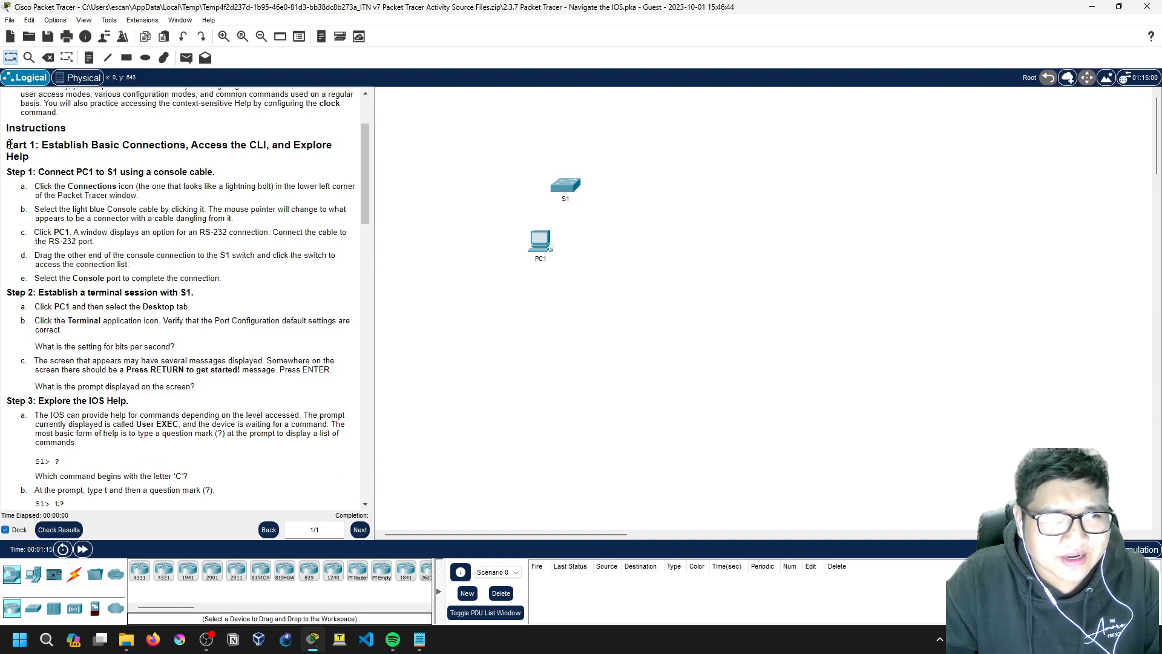
pyautogui.scroll(1, 15, 149)
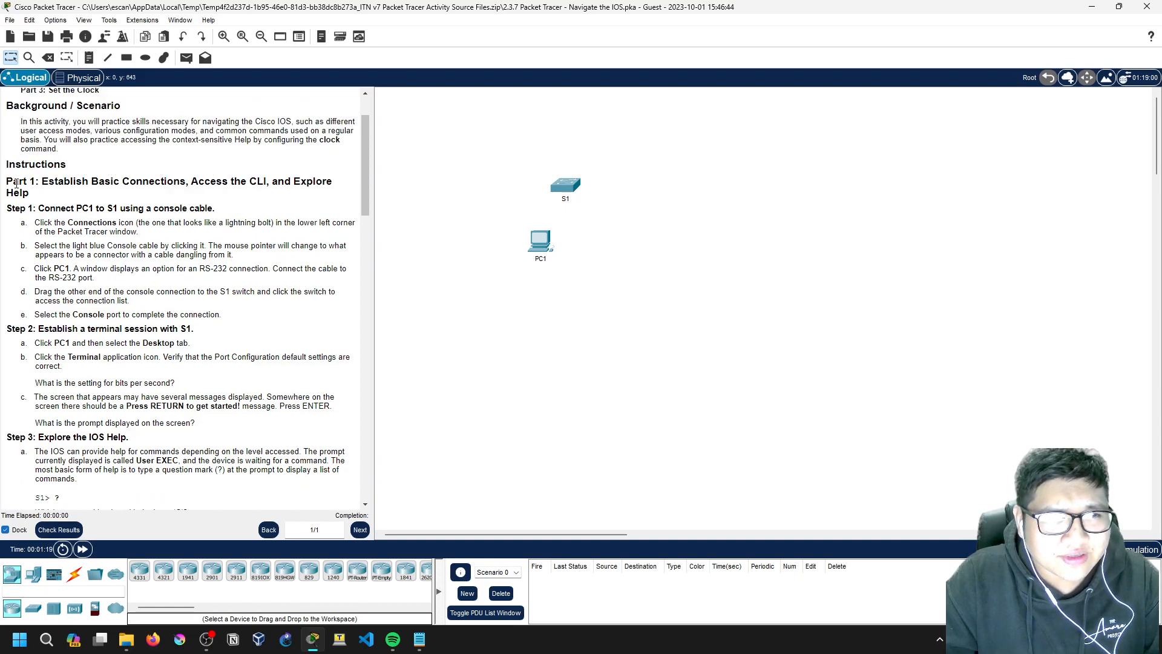
pyautogui.scroll(-1, 17, 183)
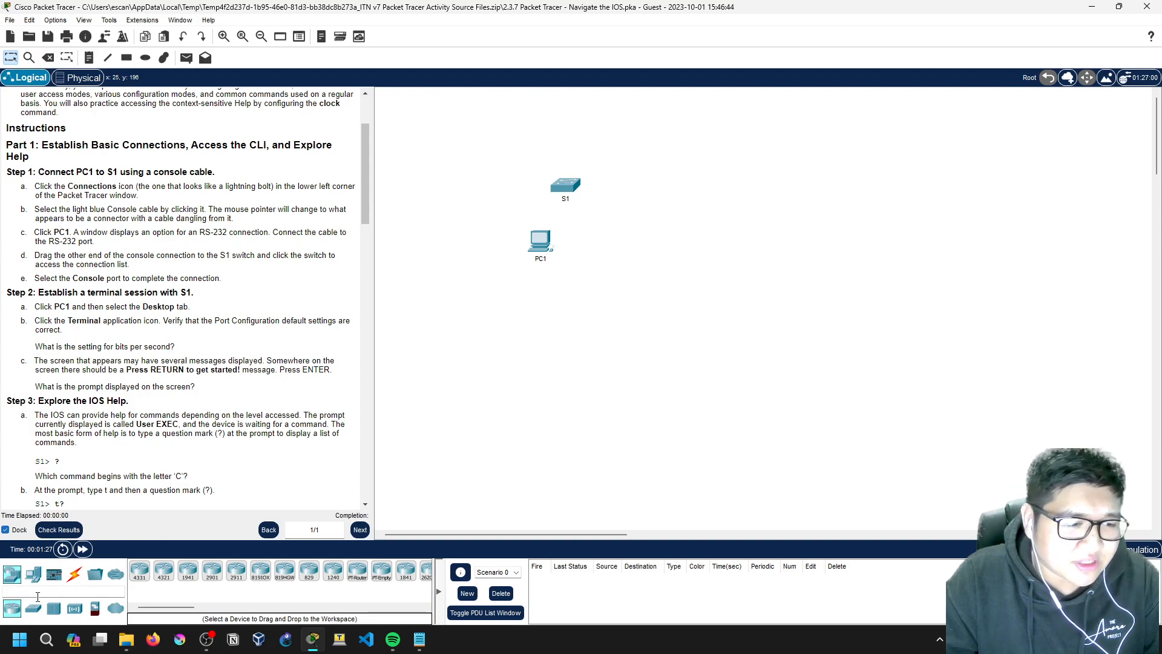
# Step: Run a Console cable from PC1's RS 232 port to S1's Console port
pyautogui.click(73, 577)
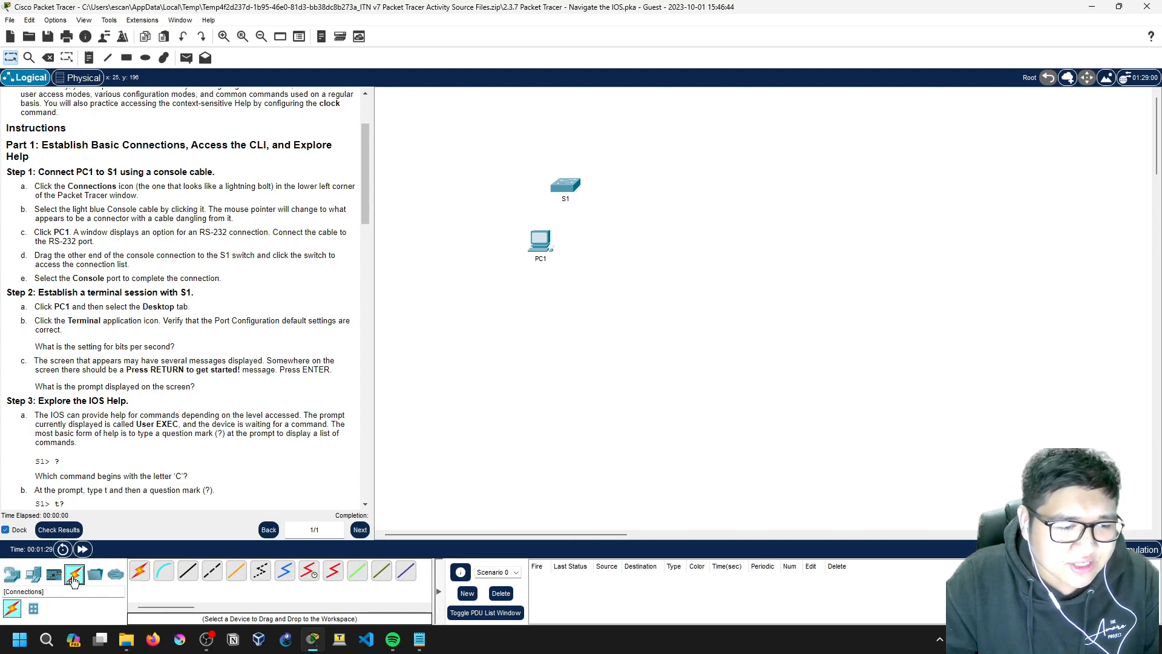
pyautogui.click(164, 570)
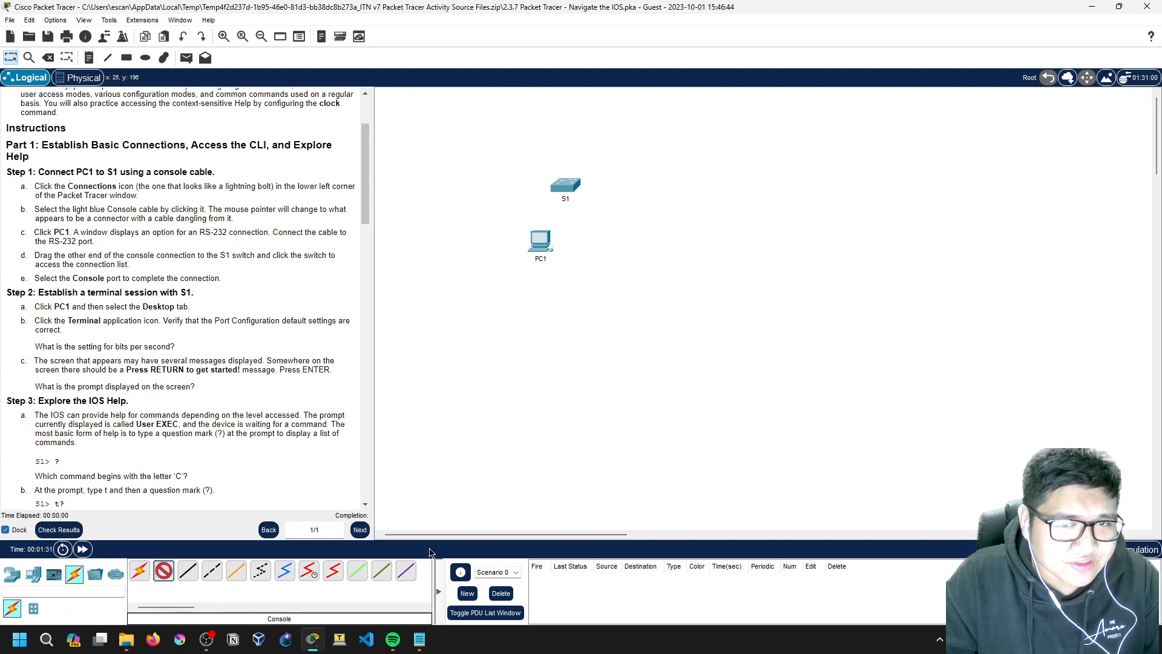
pyautogui.click(540, 246)
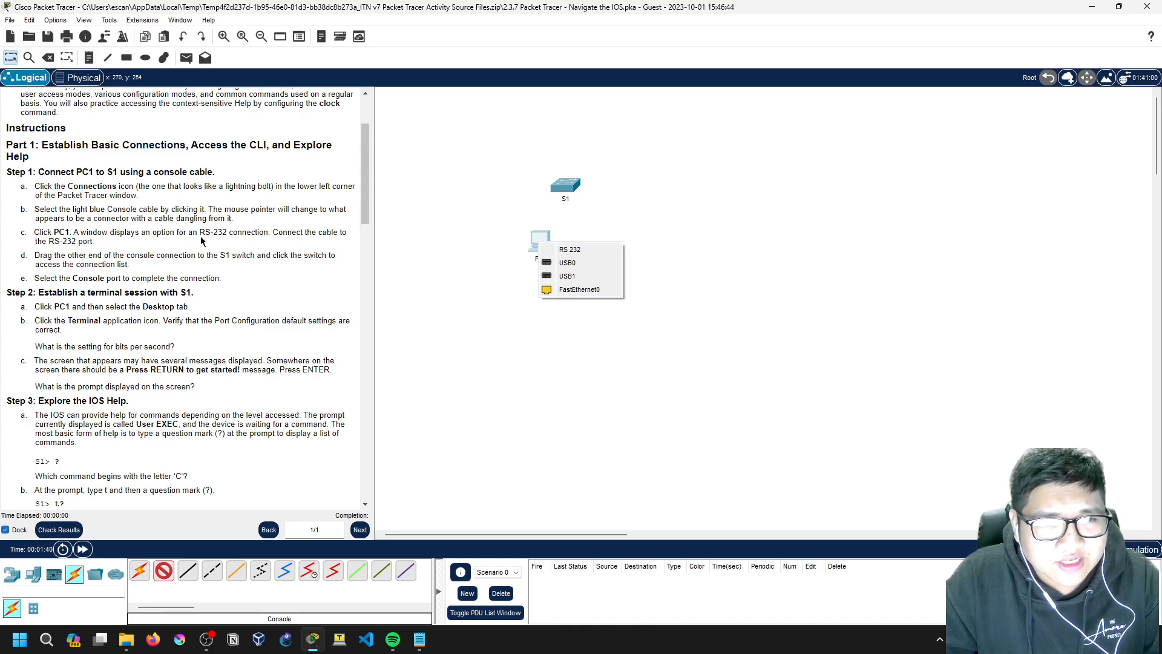
pyautogui.moveTo(200, 234); pyautogui.dragTo(230, 233)
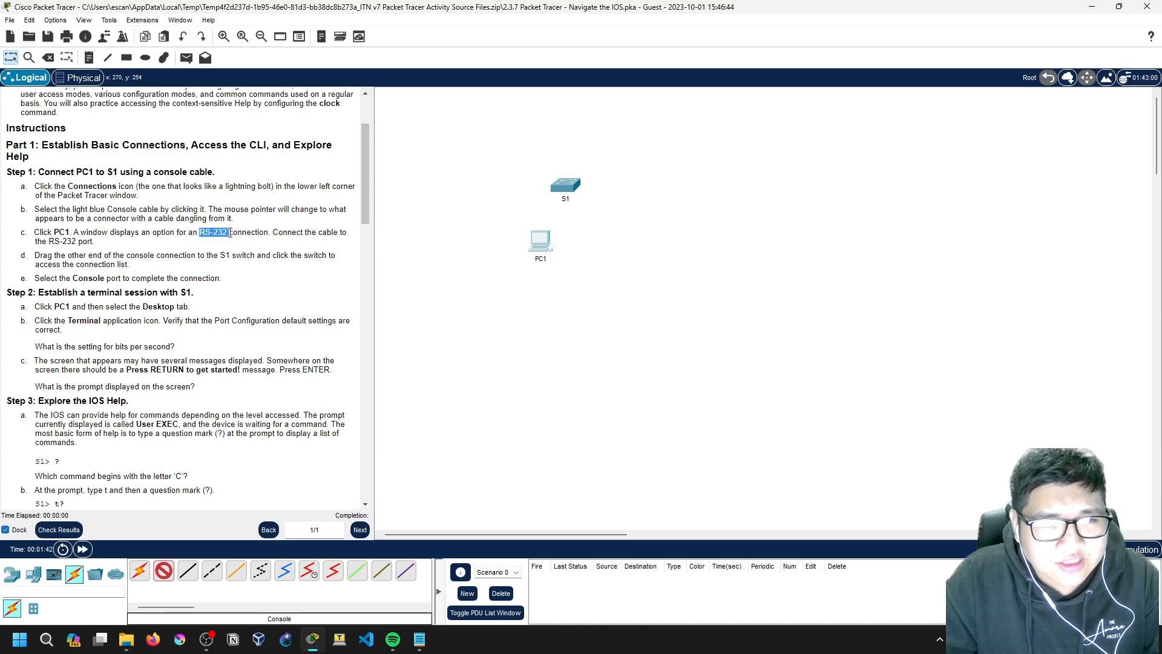
pyautogui.click(539, 240)
pyautogui.click(566, 252)
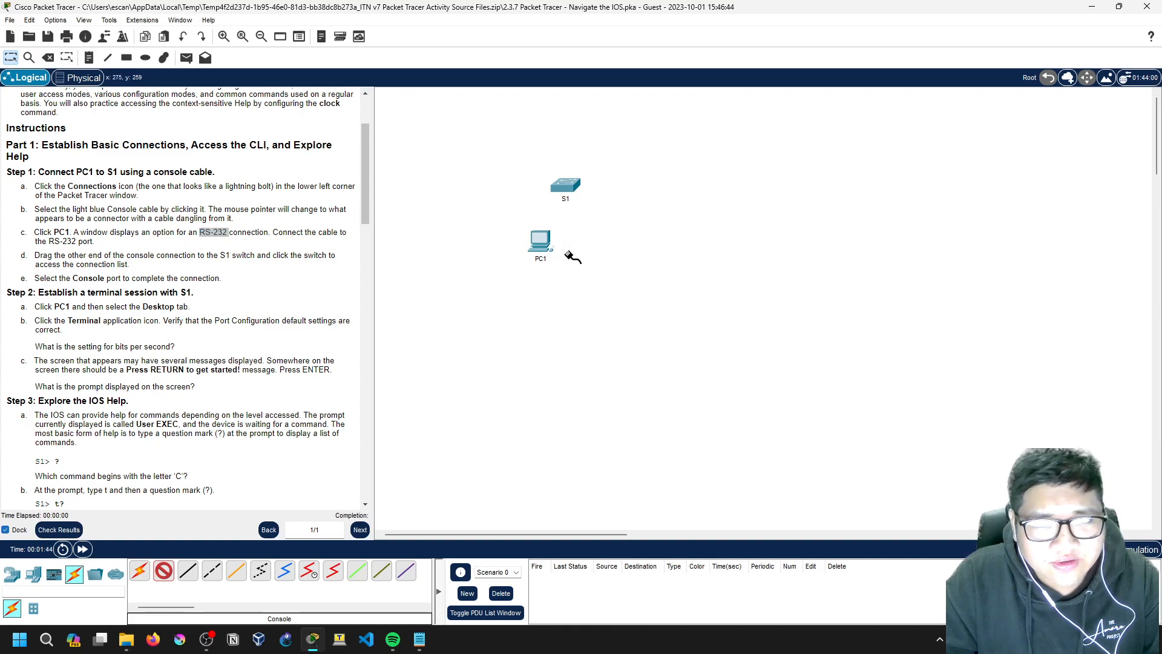
pyautogui.click(569, 192)
pyautogui.click(608, 195)
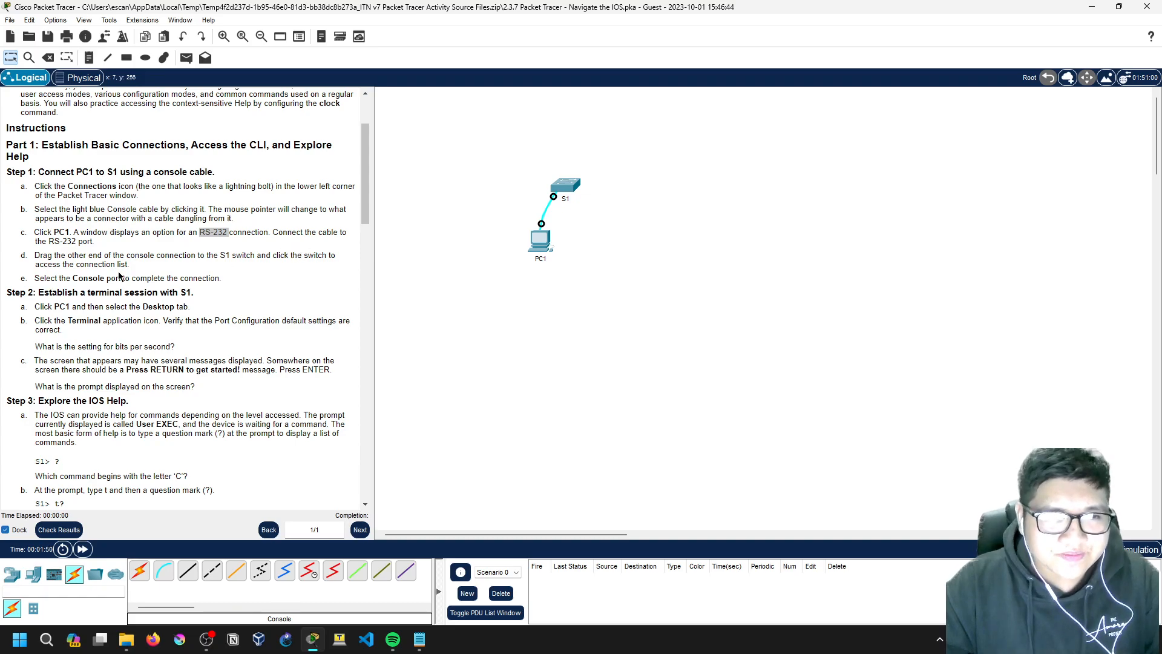
pyautogui.scroll(-1, 120, 277)
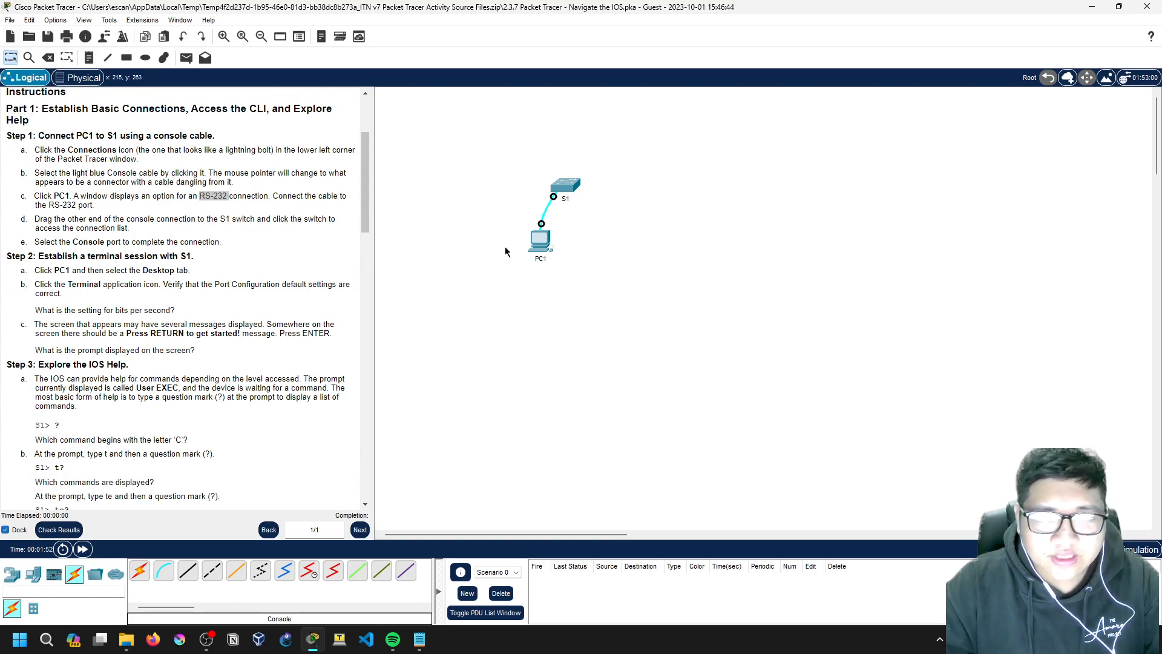
pyautogui.click(543, 238)
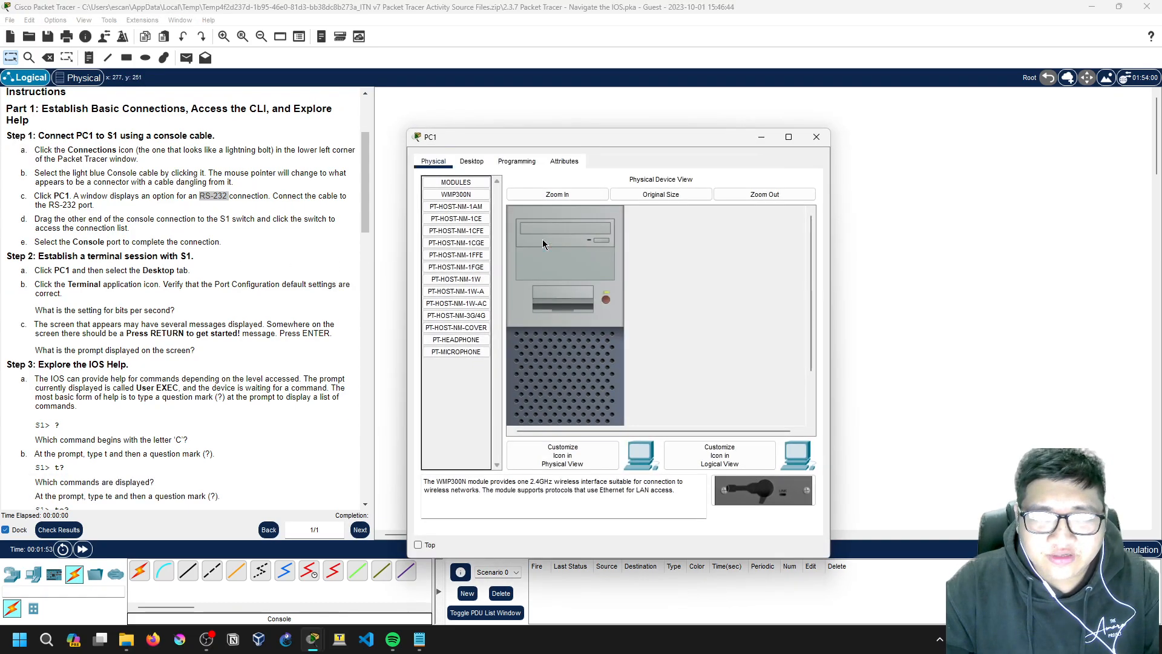
pyautogui.click(818, 139)
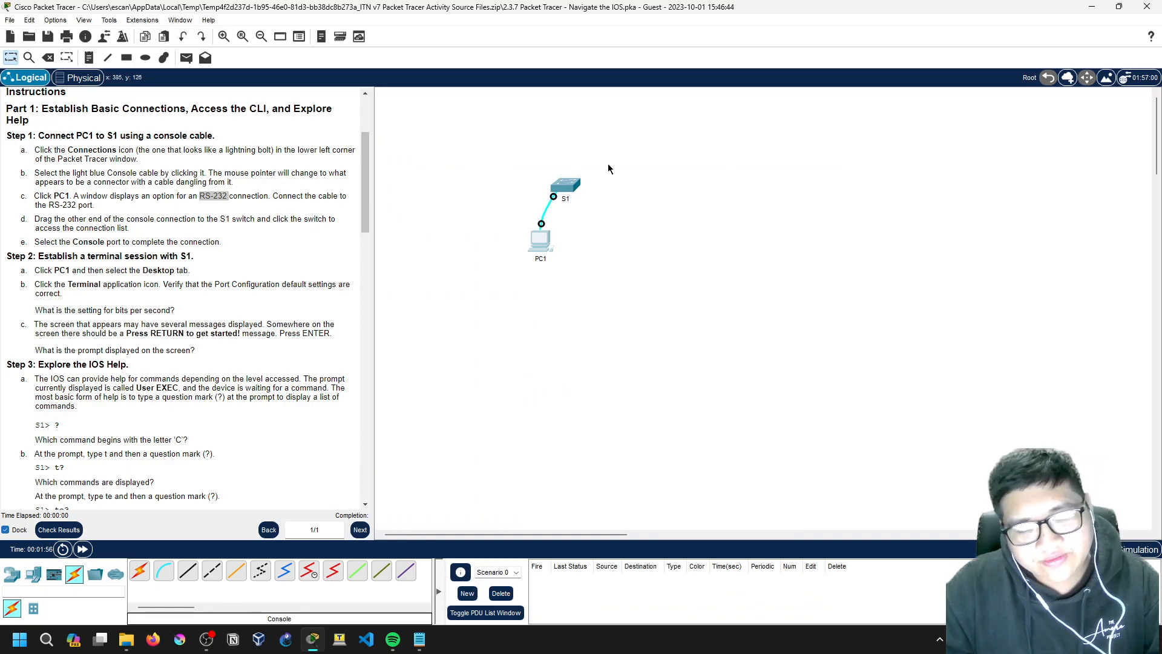
pyautogui.click(572, 190)
pyautogui.click(469, 165)
pyautogui.click(661, 333)
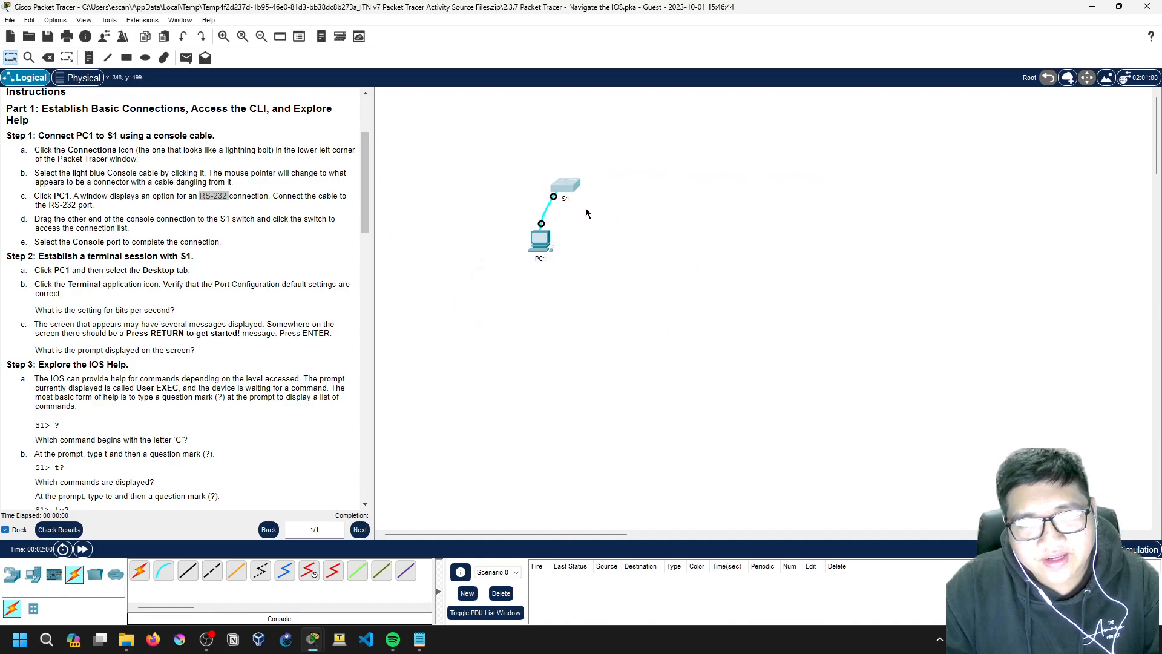
pyautogui.click(567, 202)
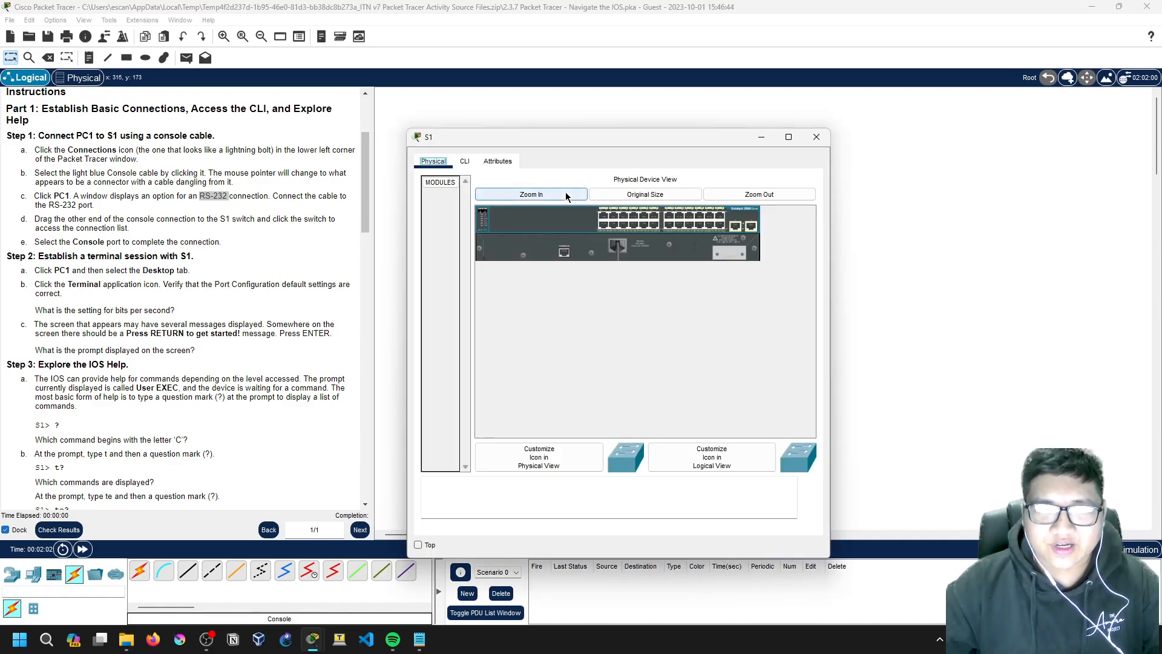
pyautogui.click(465, 162)
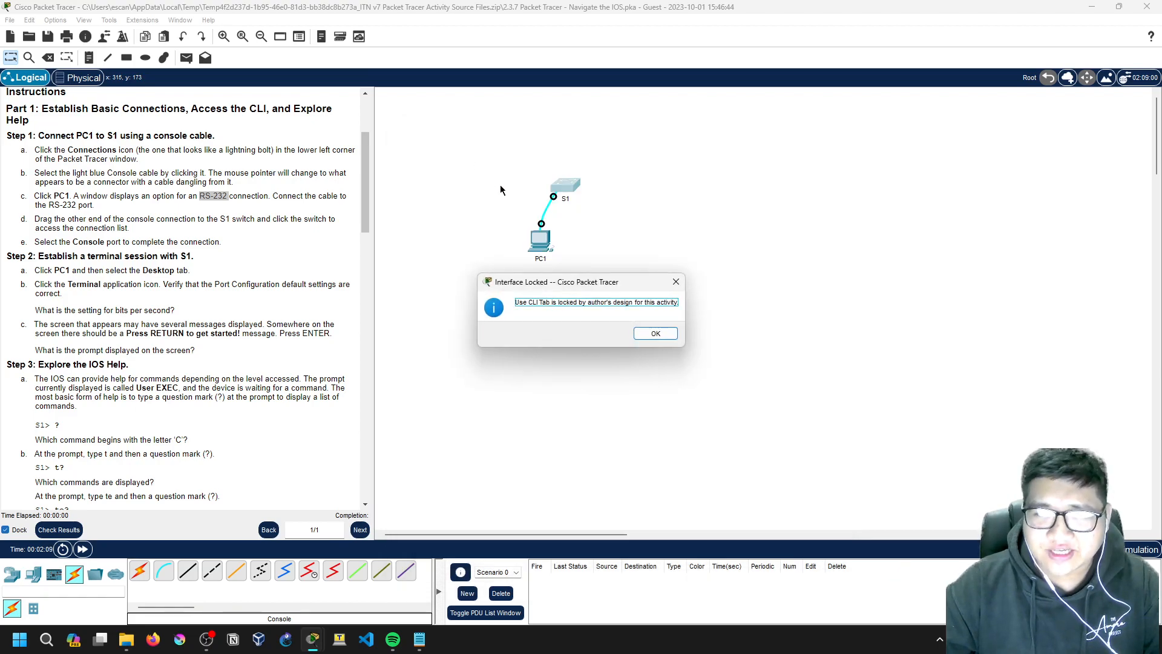
pyautogui.click(654, 332)
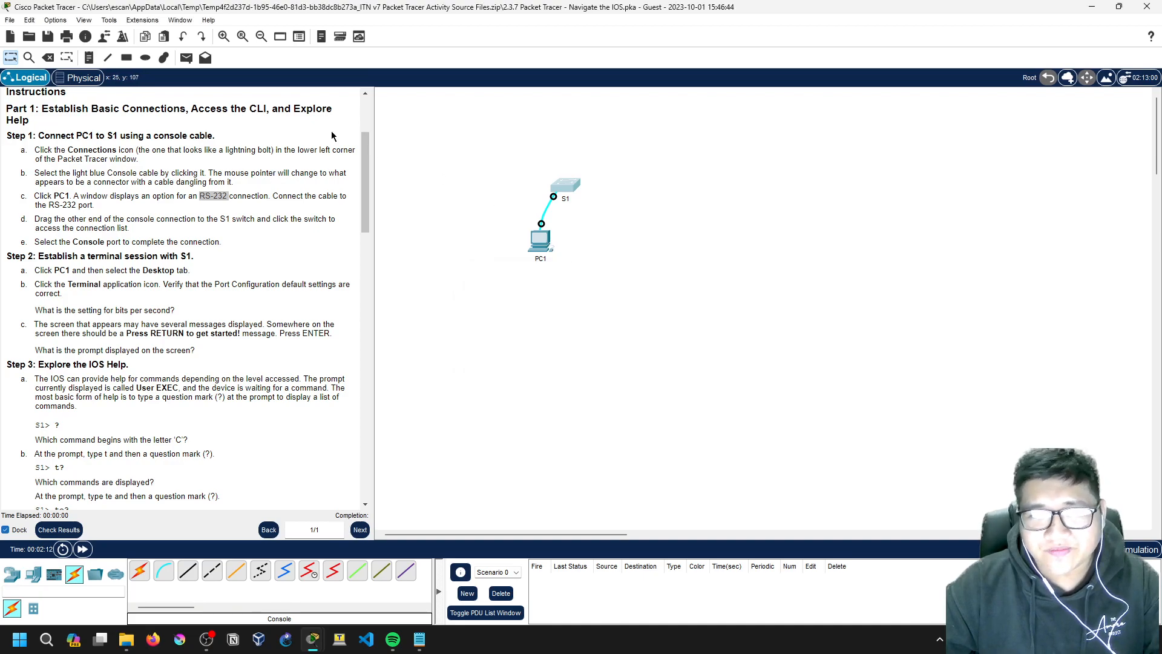
pyautogui.click(82, 77)
pyautogui.click(473, 188)
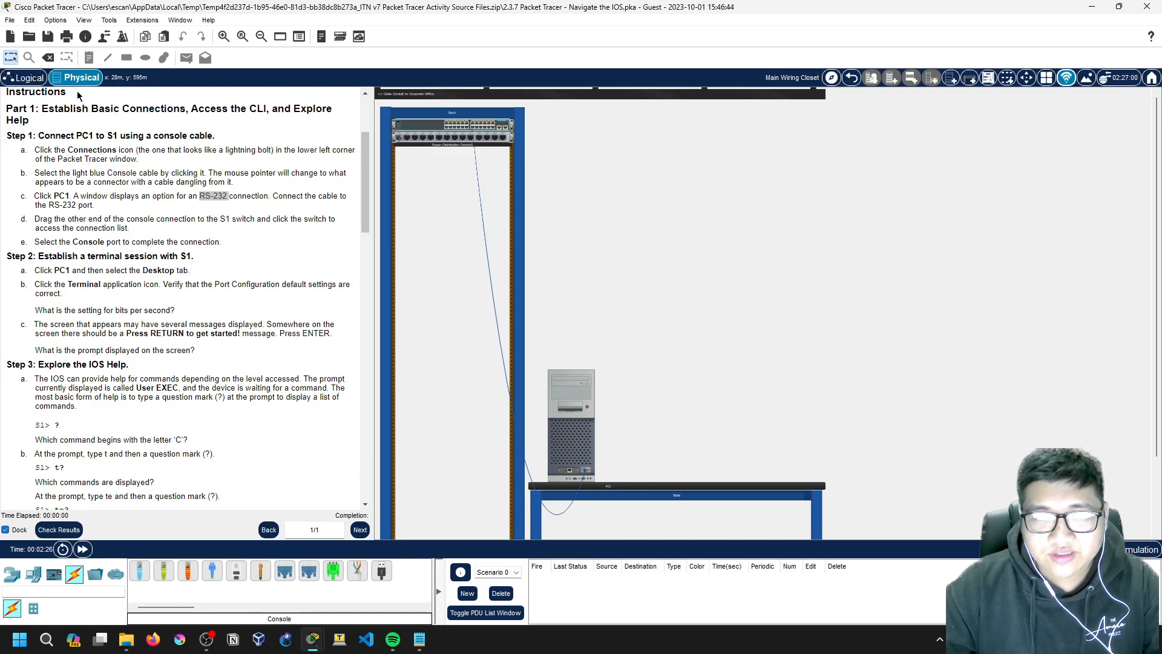
pyautogui.click(28, 78)
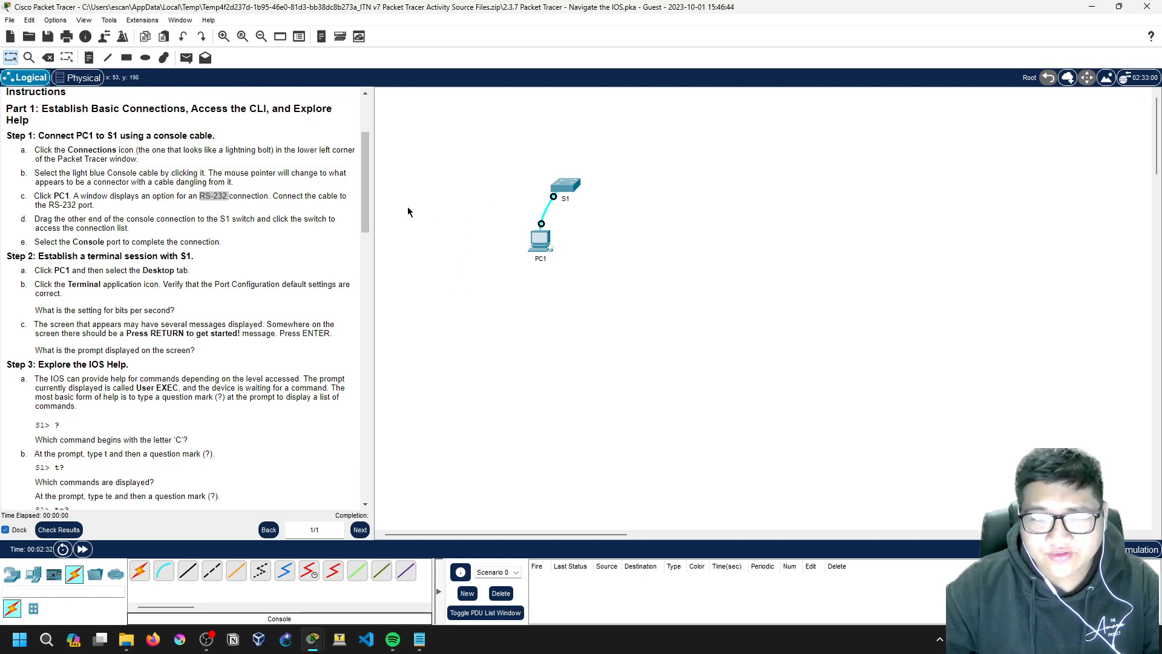
# Step: Open PC1's Desktop Terminal to view its port configuration defaults of 9600 bps
pyautogui.moveTo(365, 206); pyautogui.dragTo(365, 206)
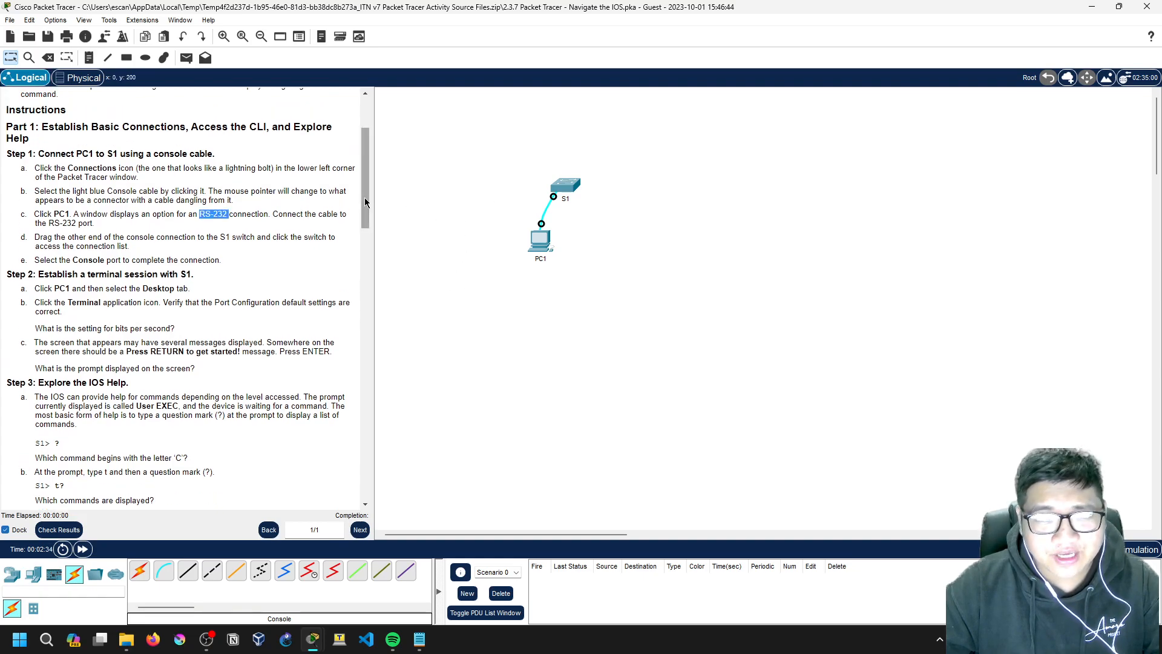
pyautogui.click(291, 199)
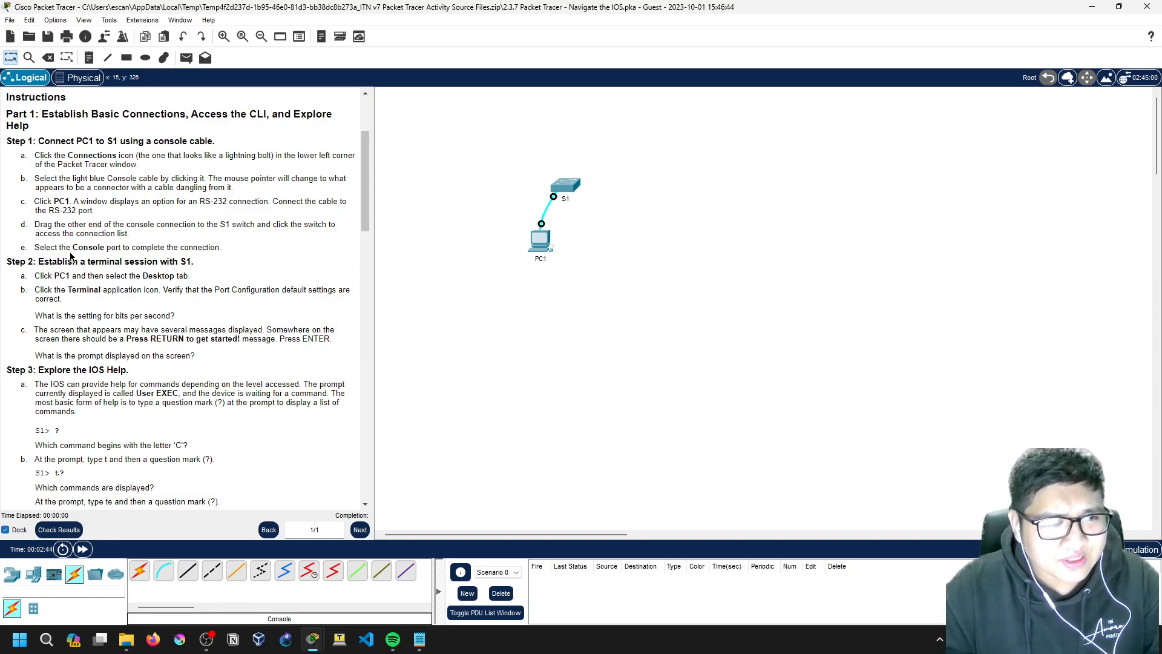
pyautogui.click(539, 243)
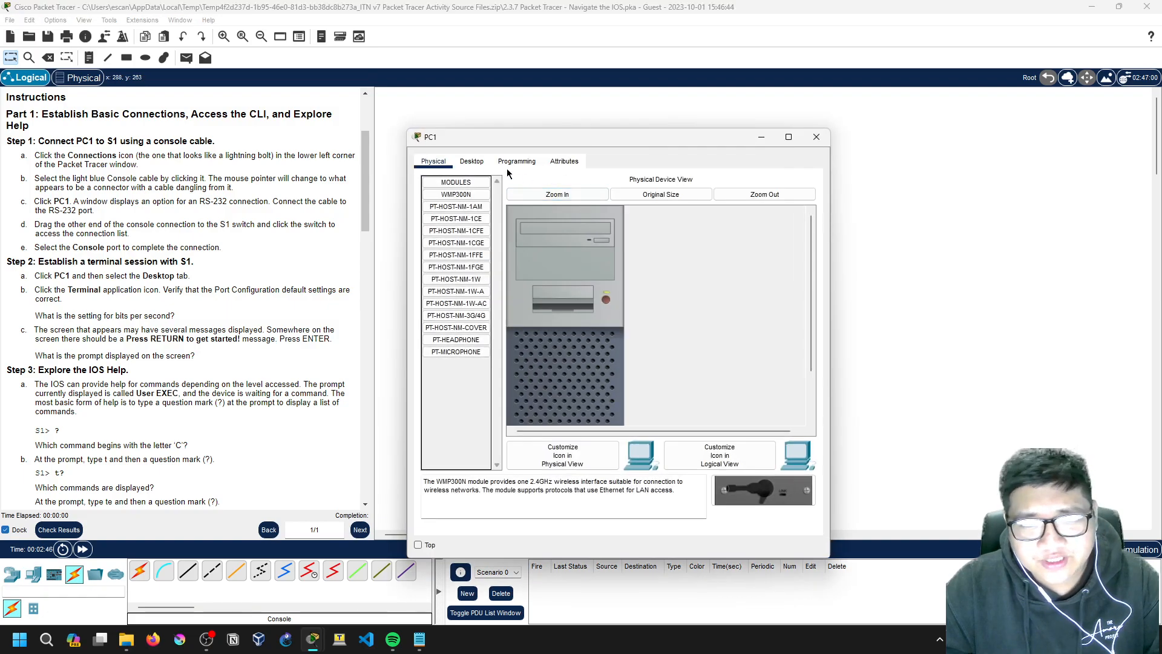
pyautogui.click(473, 162)
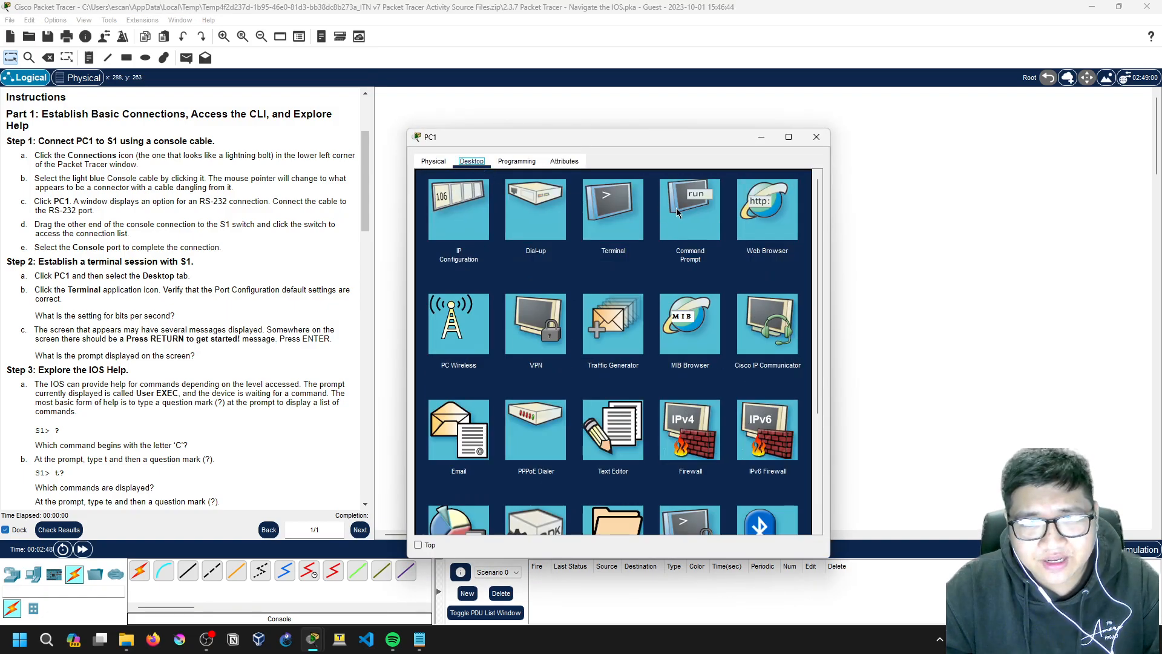
pyautogui.click(614, 209)
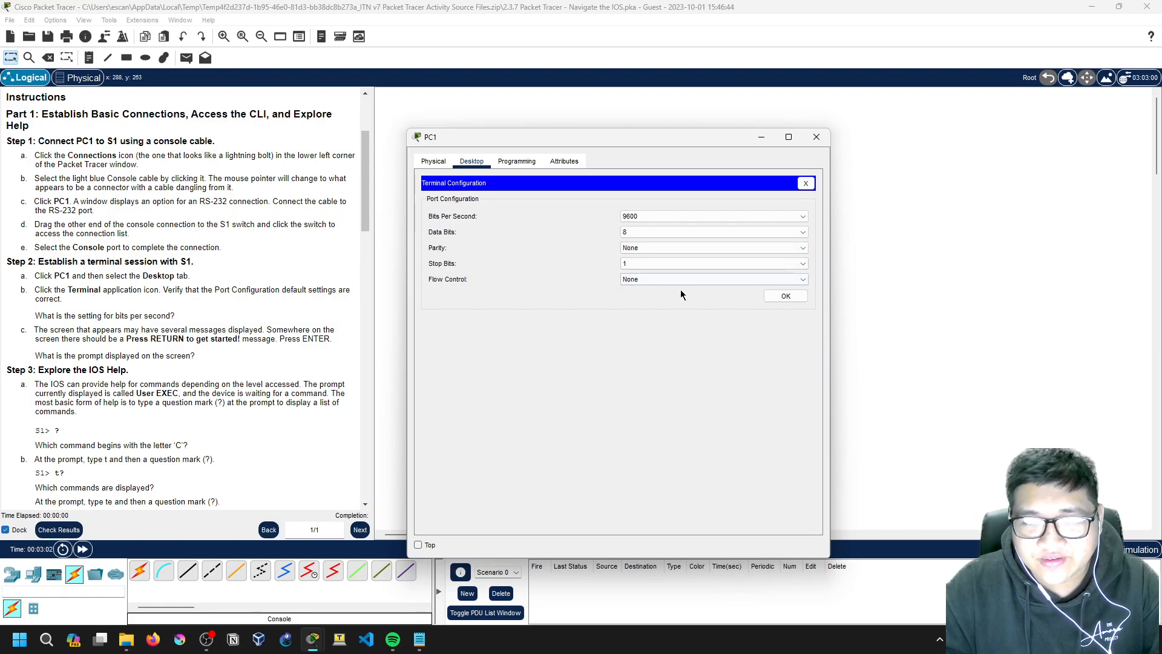
# Step: Accept the default terminal settings and widen PC1's window to fit the output
pyautogui.click(785, 296)
pyautogui.scroll(-8, 721, 287)
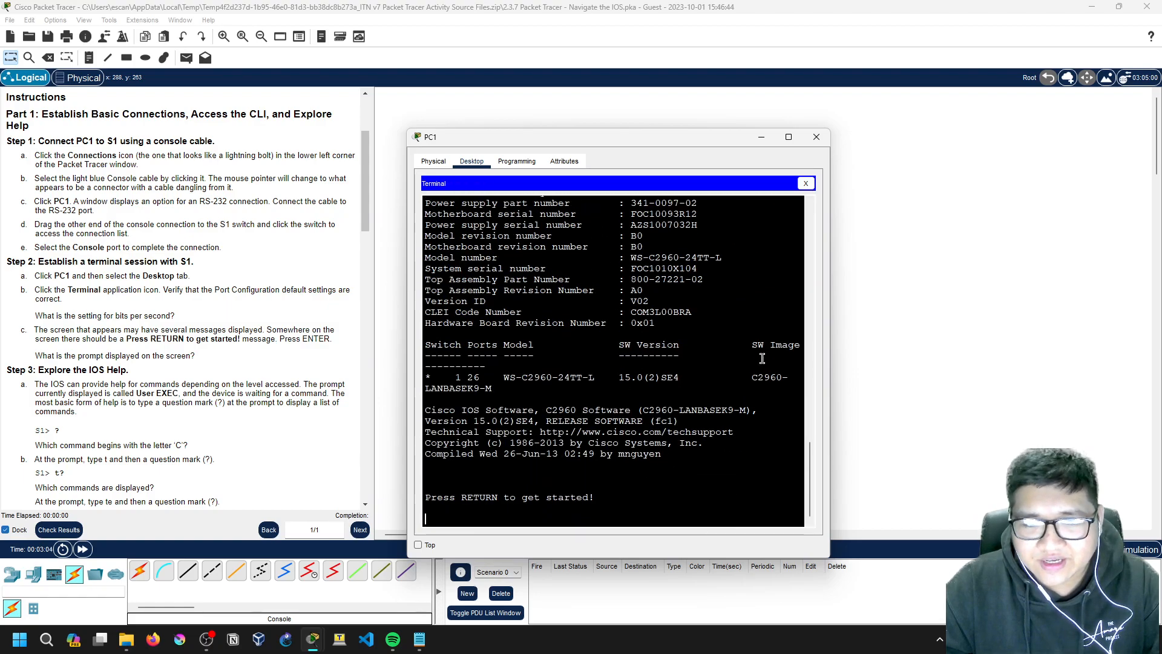
pyautogui.moveTo(835, 328); pyautogui.dragTo(1030, 327)
pyautogui.scroll(10, 651, 342)
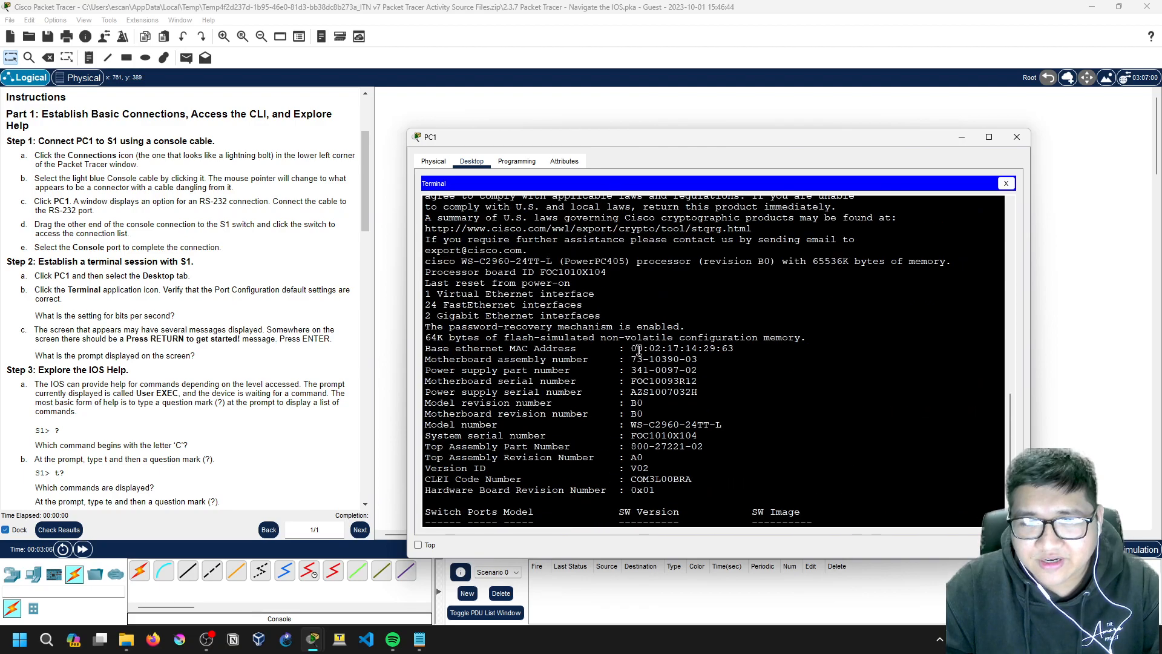
pyautogui.scroll(-10, 651, 342)
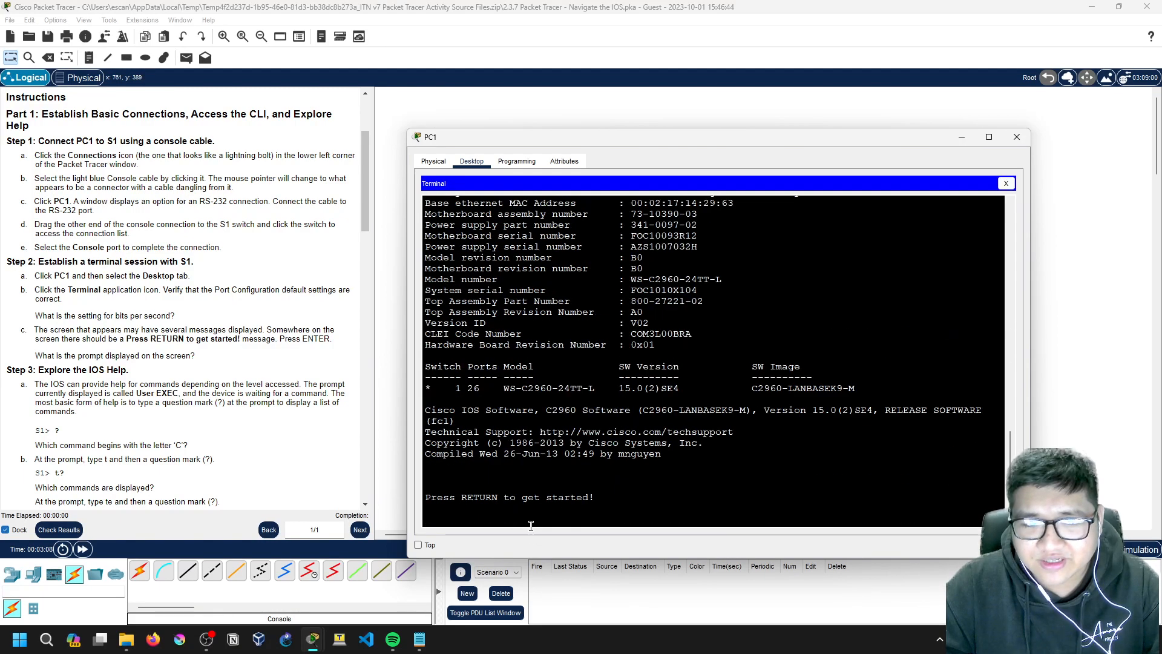
pyautogui.moveTo(1030, 321); pyautogui.dragTo(1120, 324)
pyautogui.moveTo(903, 138); pyautogui.dragTo(935, 95)
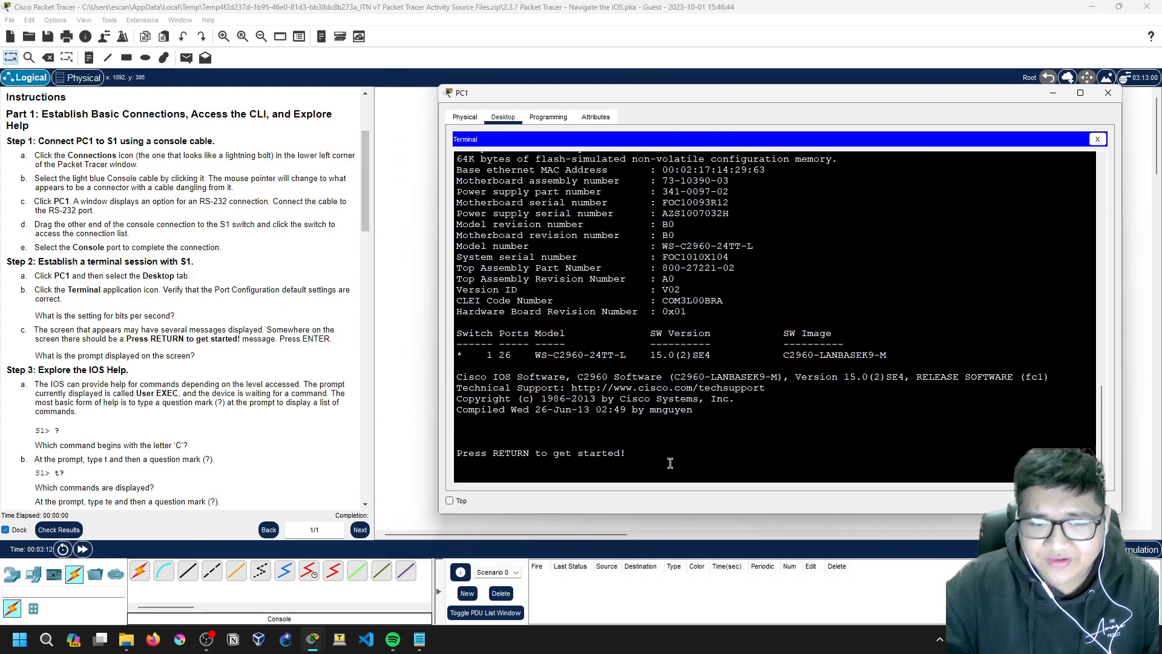
# Step: Press Enter at the console to get the switch's S1> prompt
pyautogui.press('Return')
pyautogui.press('Return')
pyautogui.press('Return')
pyautogui.press('Return')
pyautogui.press('Return')
pyautogui.press('Return')
pyautogui.press('Return')
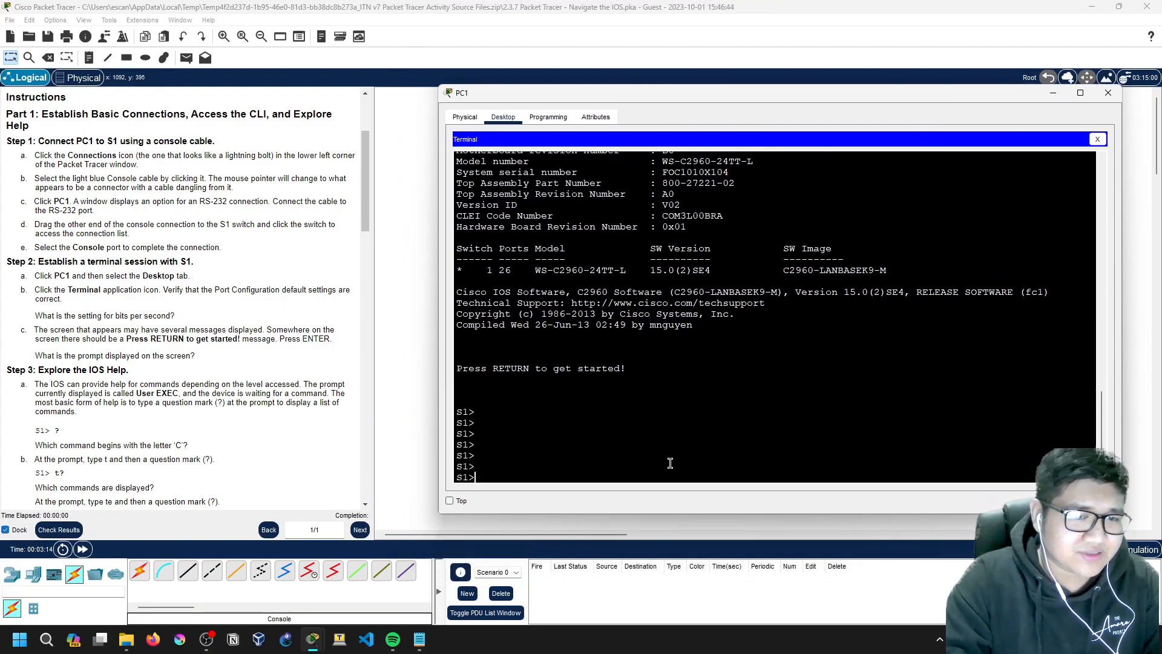
pyautogui.moveTo(469, 477); pyautogui.dragTo(456, 477)
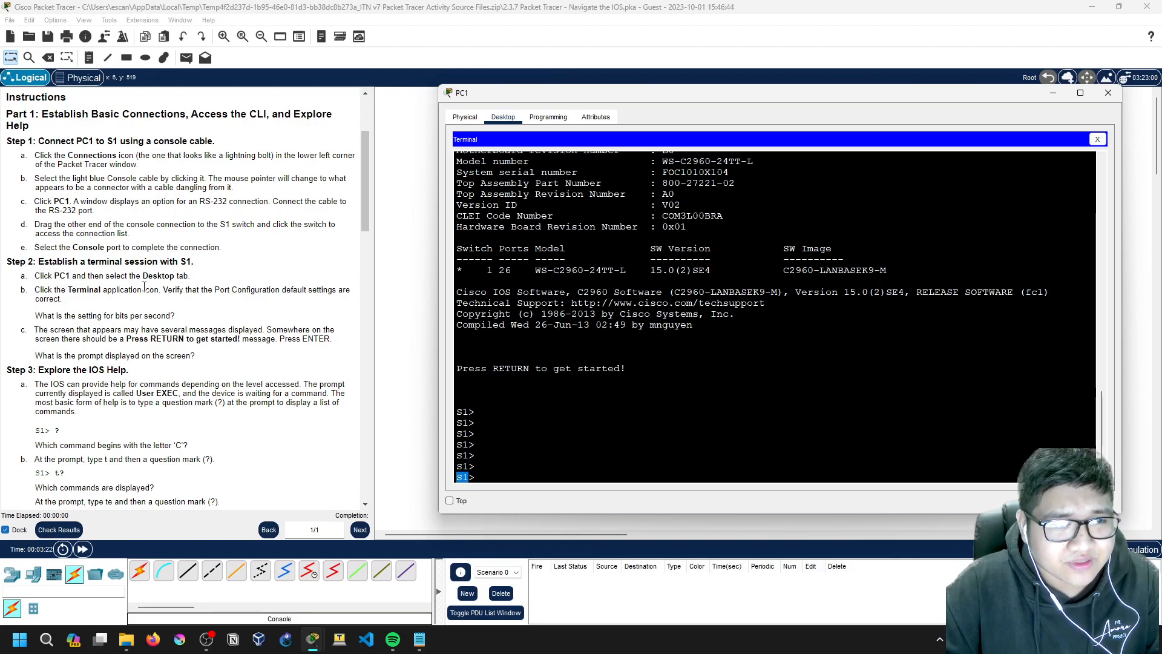
pyautogui.scroll(-1, 103, 276)
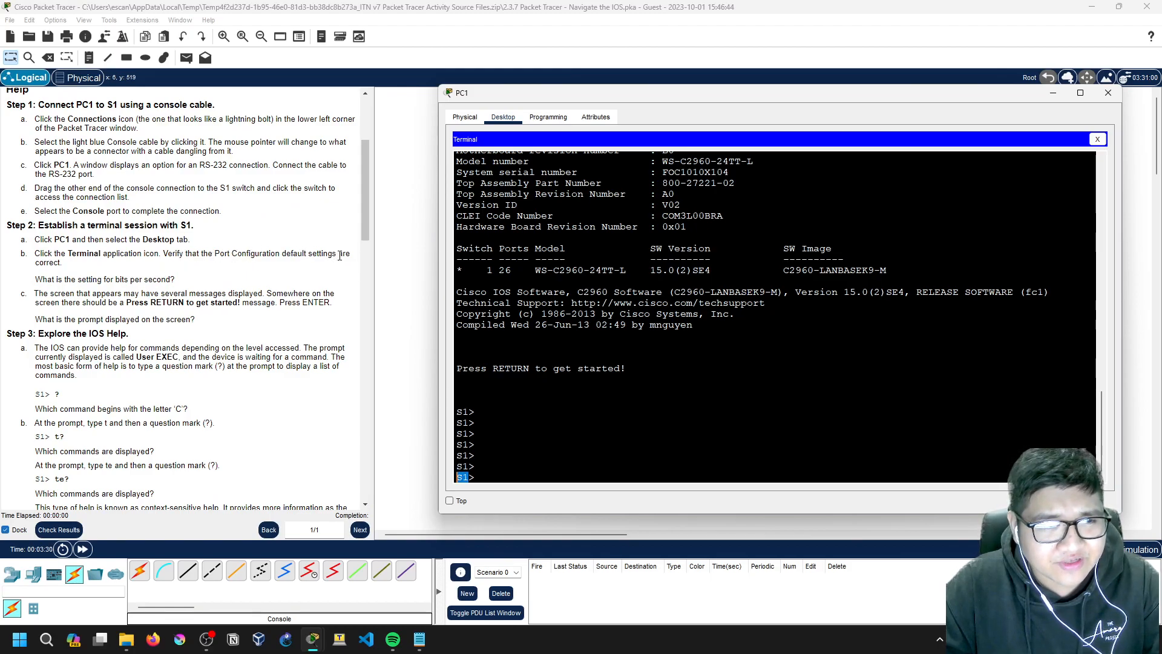
pyautogui.click(492, 476)
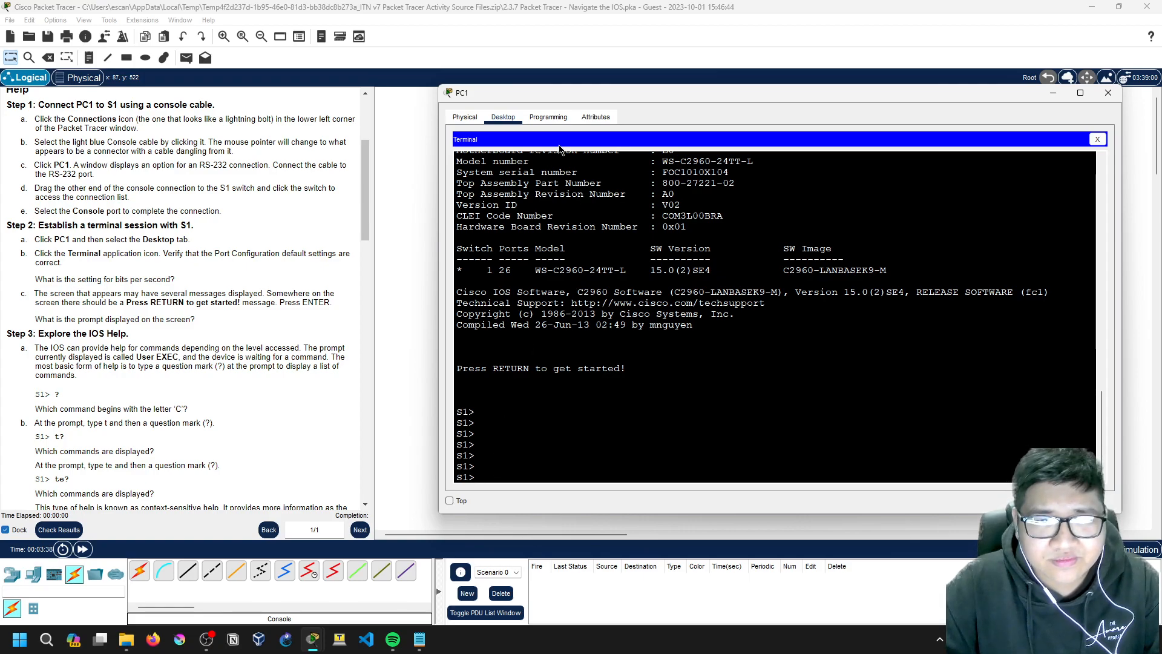
# Step: Close the S1 console session, then reopen and confirm PC1's terminal settings
pyautogui.click(1098, 139)
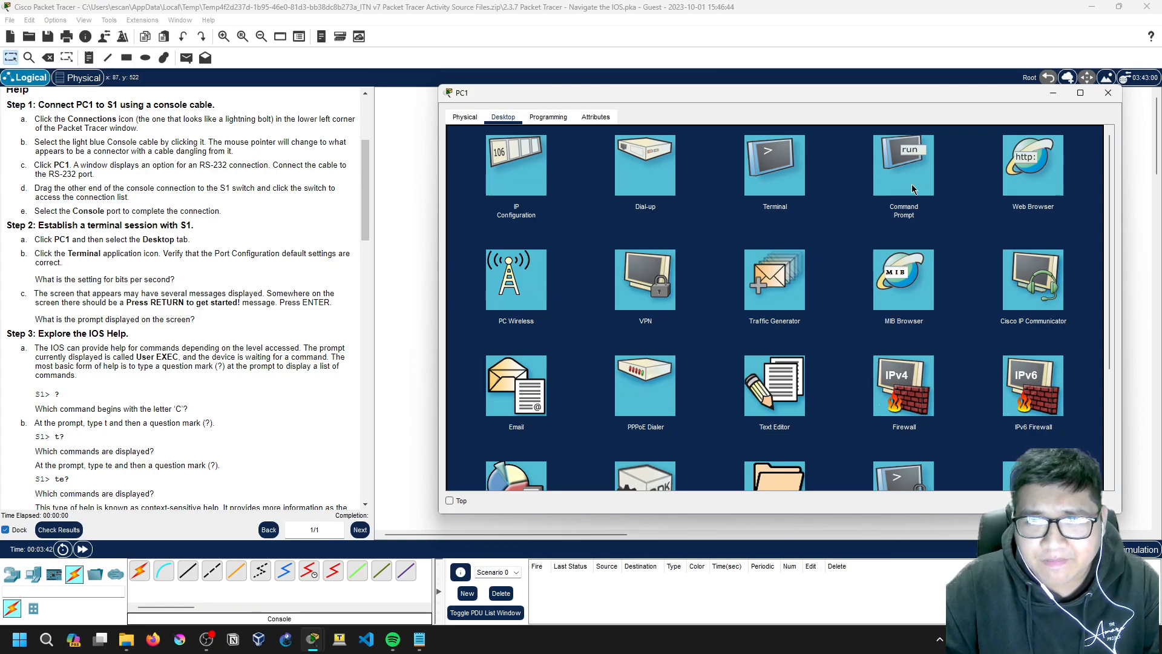
pyautogui.click(760, 172)
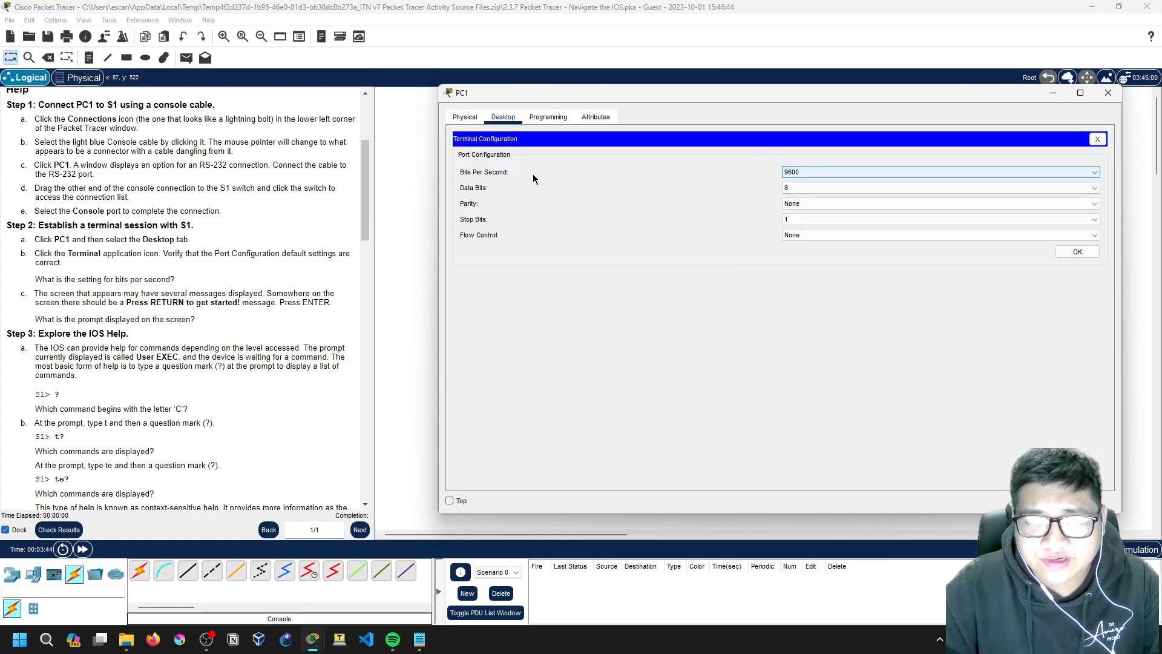
pyautogui.click(484, 155)
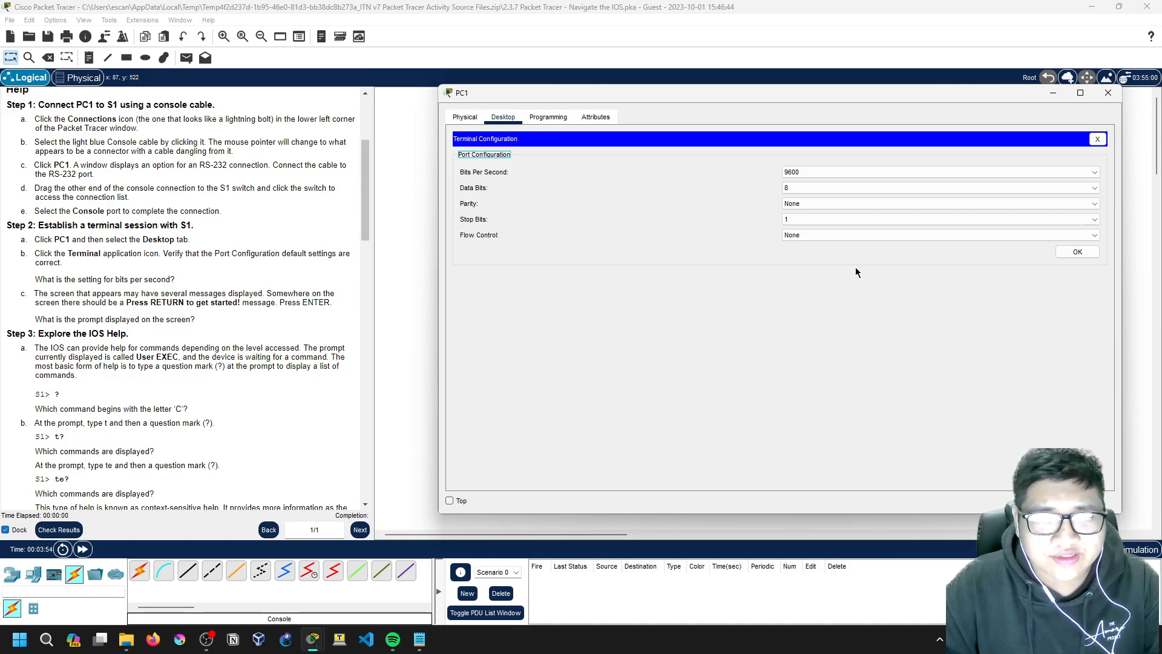
pyautogui.click(1076, 253)
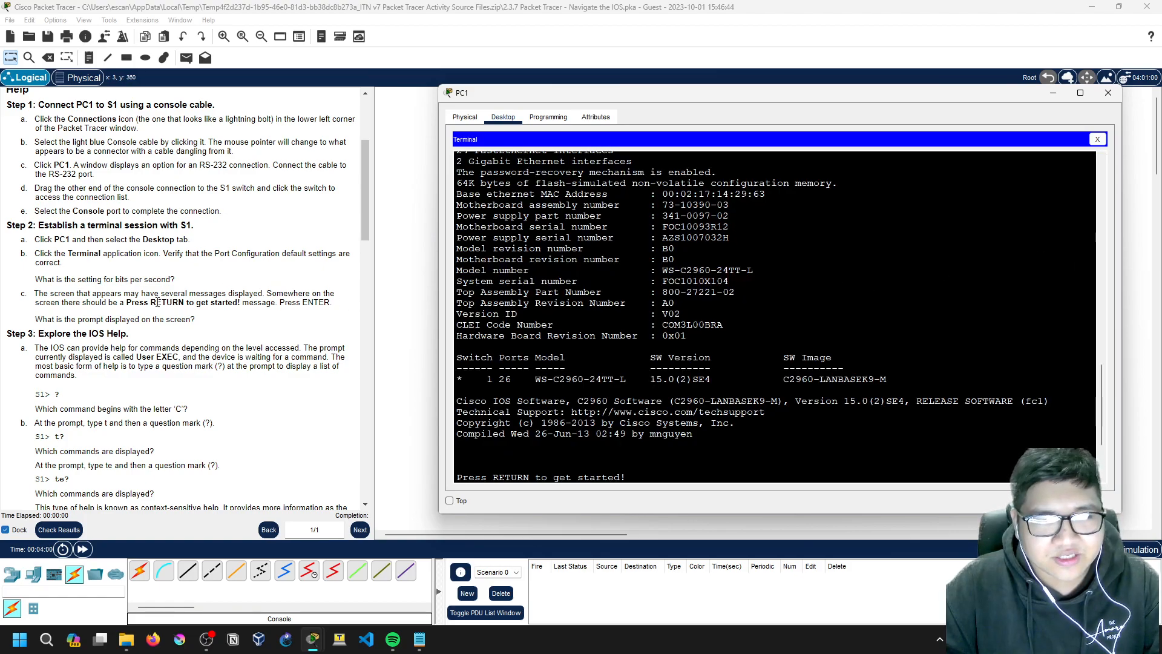
pyautogui.moveTo(35, 280); pyautogui.dragTo(174, 279)
pyautogui.click(177, 284)
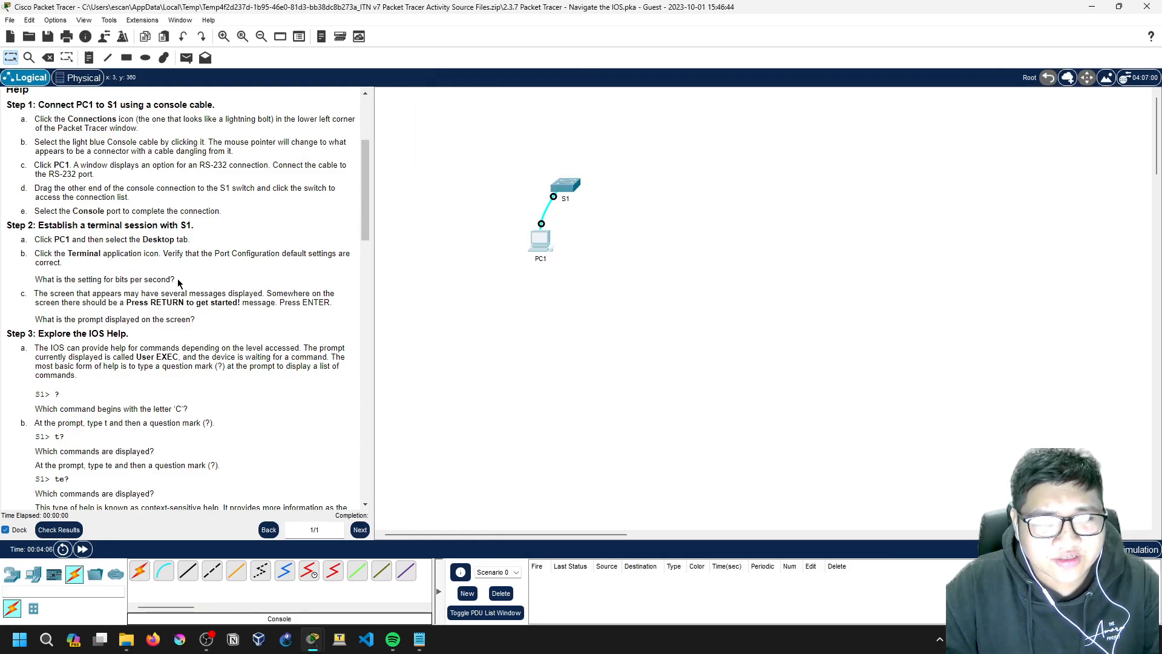
# Step: Close the console again, leave Terminal Configuration showing 9600 bps, and open a blank Notepad
pyautogui.click(552, 236)
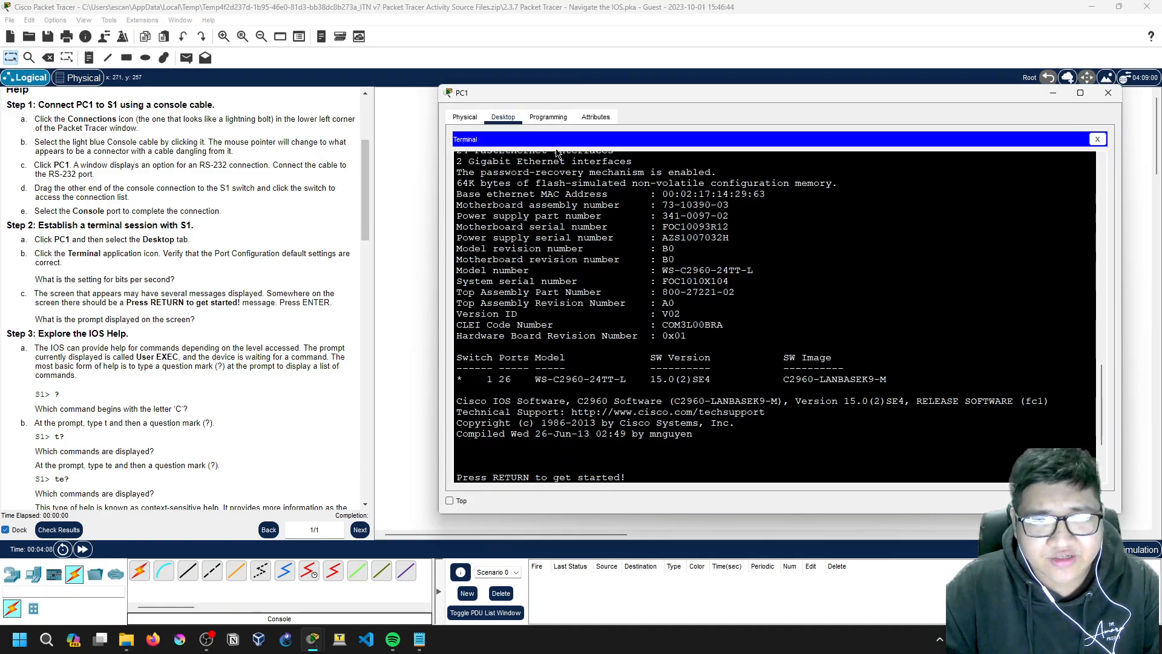
pyautogui.click(1097, 139)
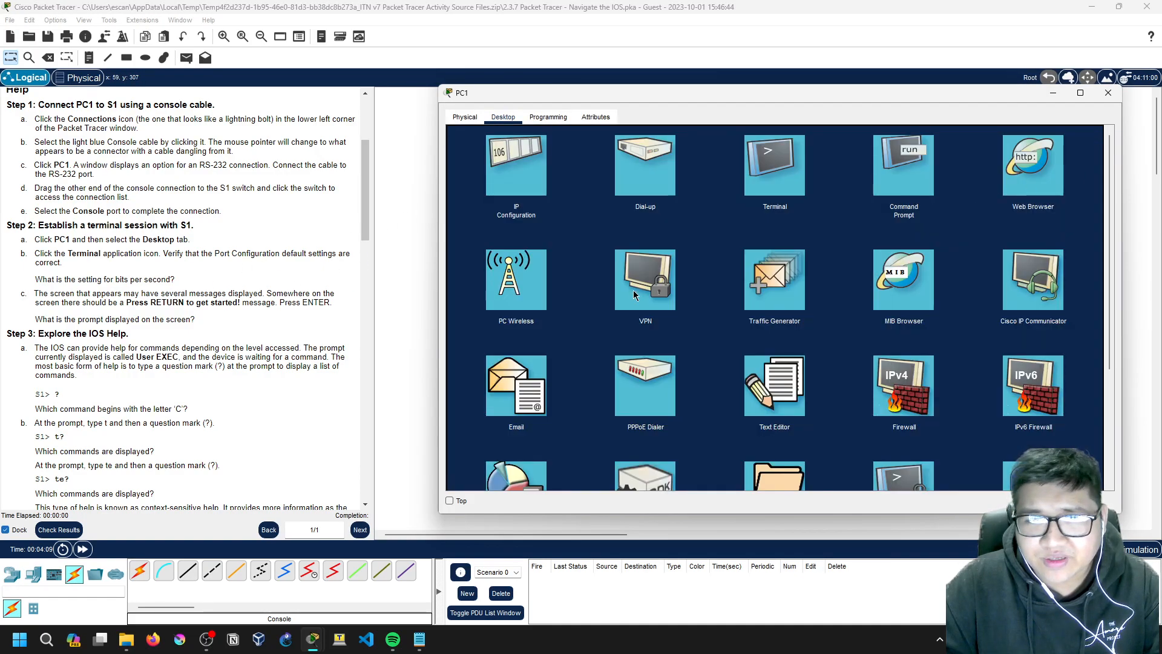
pyautogui.click(772, 169)
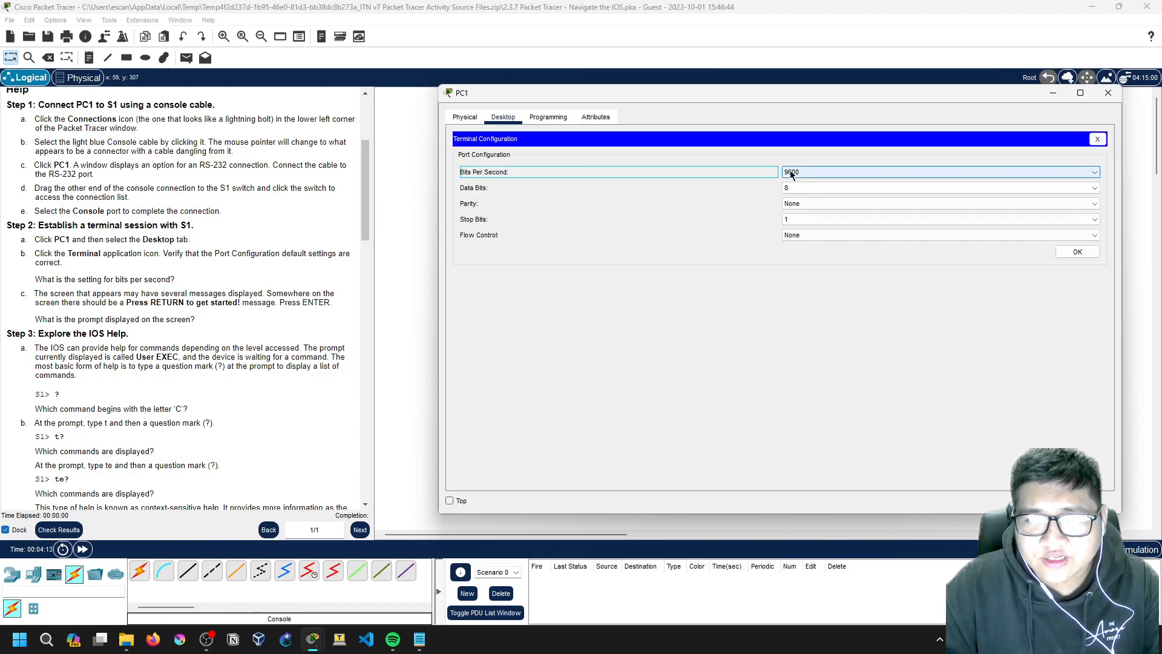
pyautogui.click(418, 639)
# Step: In Notepad, write 'Step 2:' followed by the answer '9600 bits per second'
pyautogui.moveTo(370, 189); pyautogui.dragTo(460, 182)
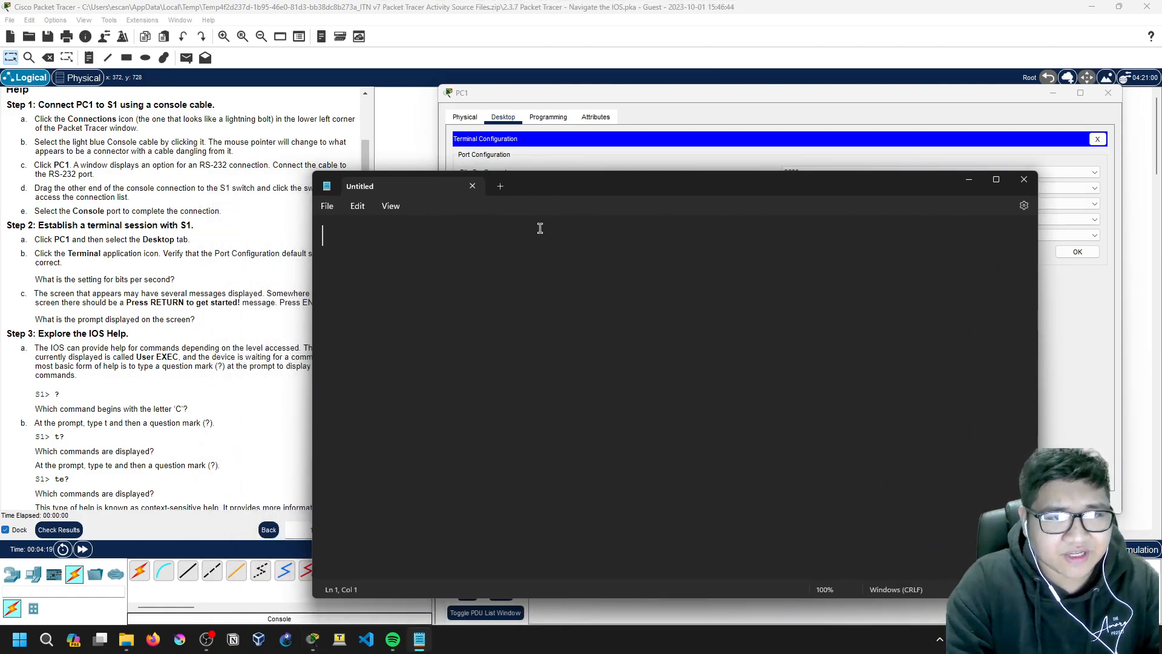
pyautogui.write('Step')
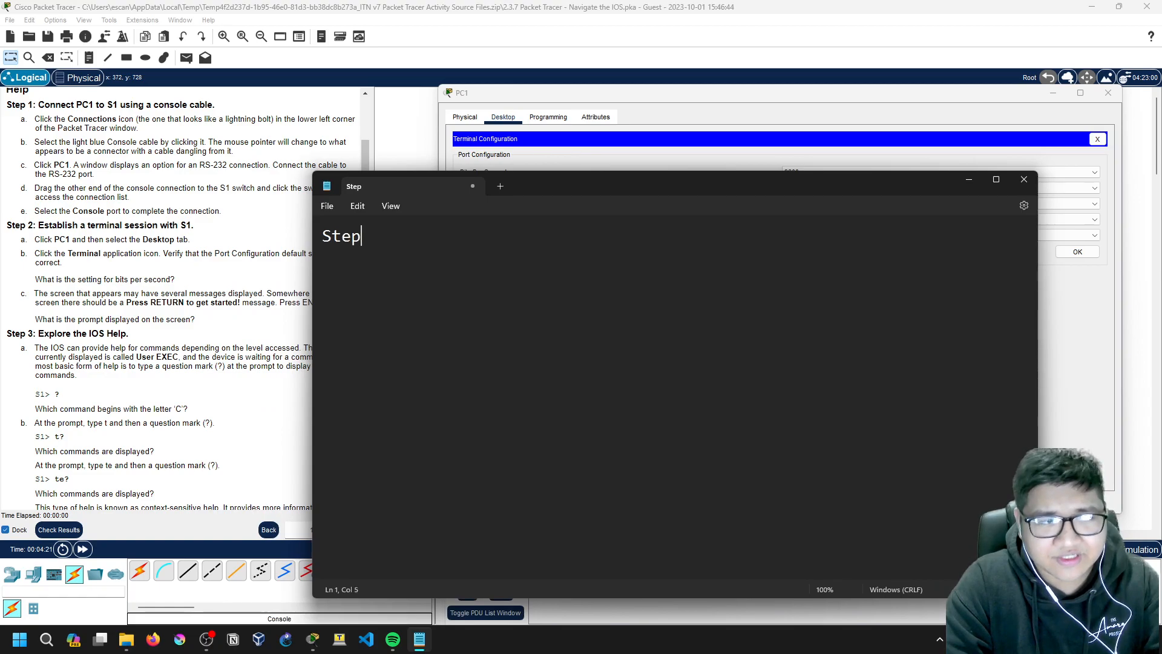
pyautogui.write(' 2:')
pyautogui.press('Return')
pyautogui.write('1')
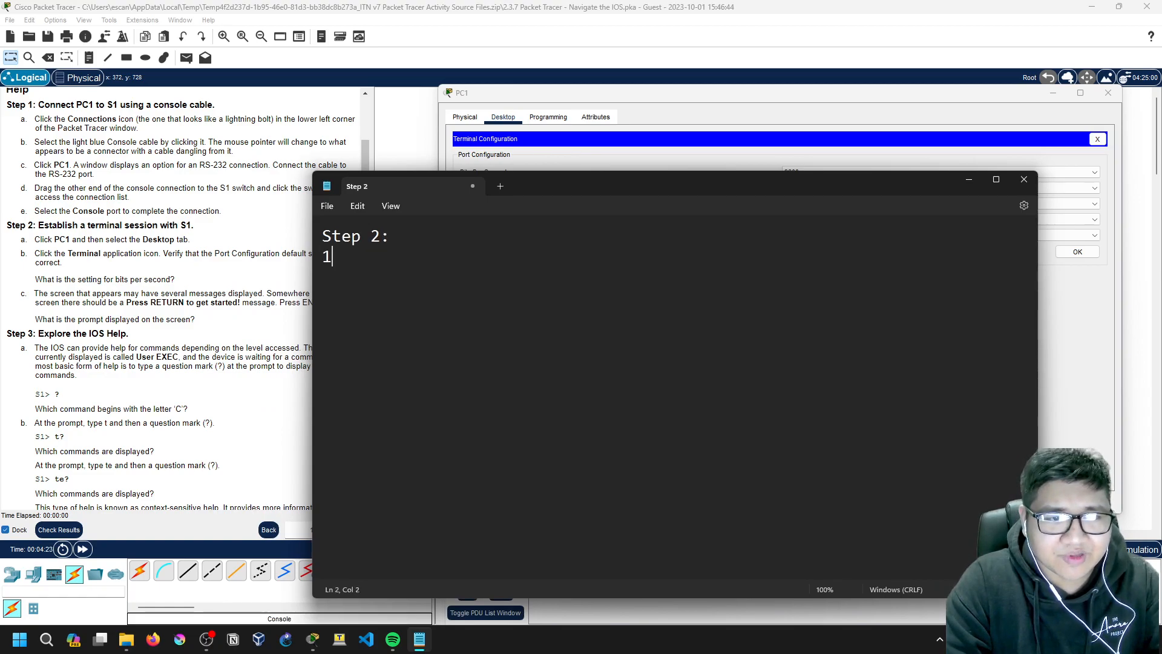
pyautogui.write('>')
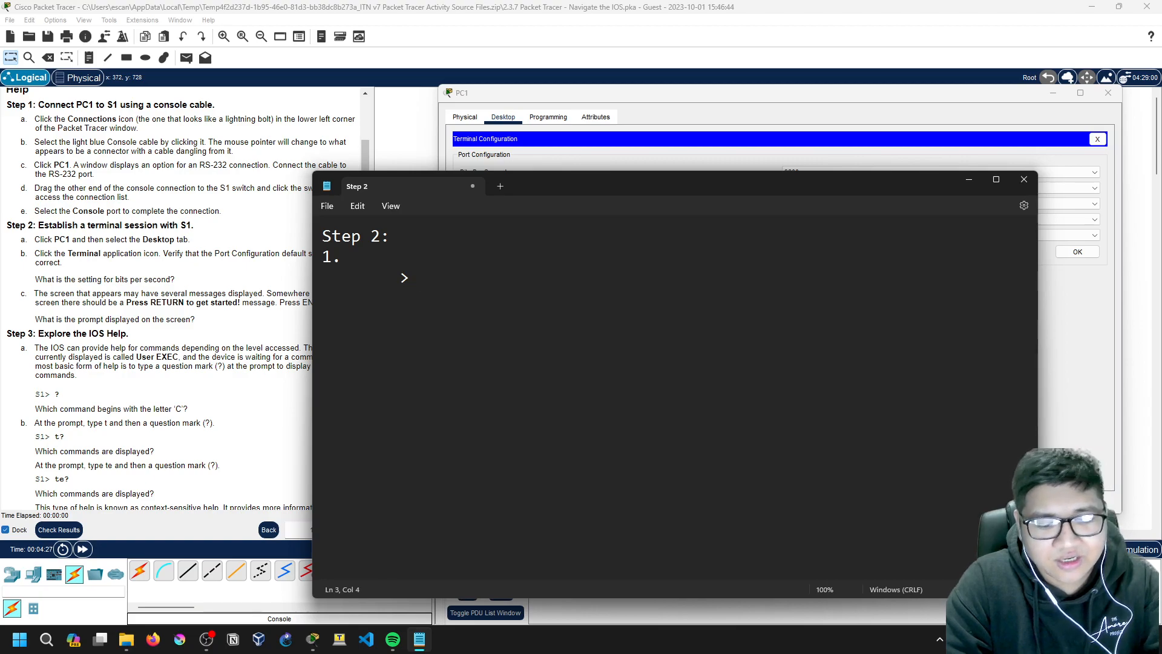
pyautogui.write(' 96--')
pyautogui.write('0')
pyautogui.press('BackSpace')
pyautogui.press('BackSpace')
pyautogui.write('00')
pyautogui.press('BackSpace')
pyautogui.press('BackSpace')
pyautogui.write('600 ')
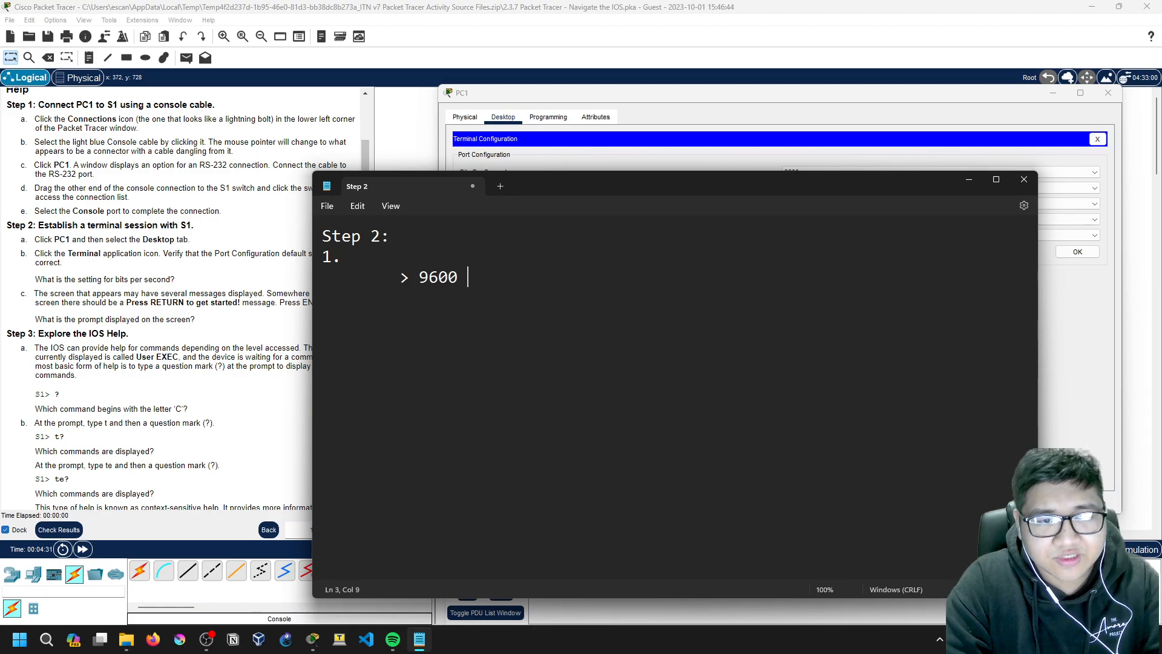
pyautogui.write('bits per second')
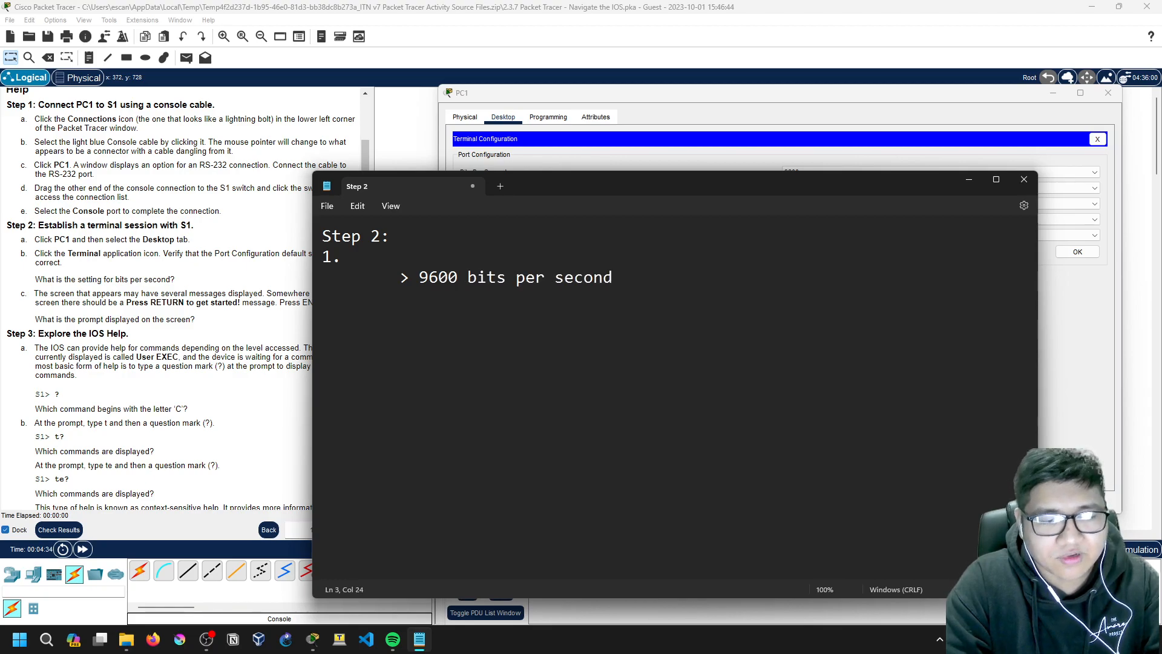
pyautogui.press('Return')
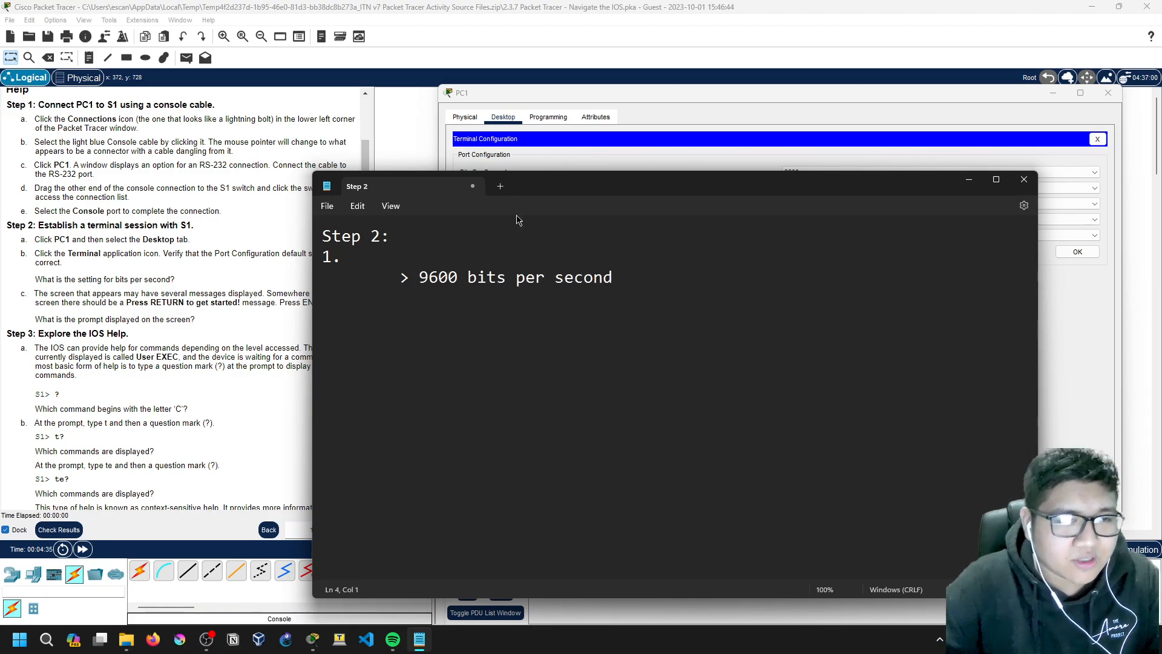
pyautogui.moveTo(451, 194); pyautogui.dragTo(523, 203)
pyautogui.moveTo(38, 293); pyautogui.dragTo(236, 302)
# Step: Open and close PC1's and S1's device windows to get back to the topology
pyautogui.click(259, 301)
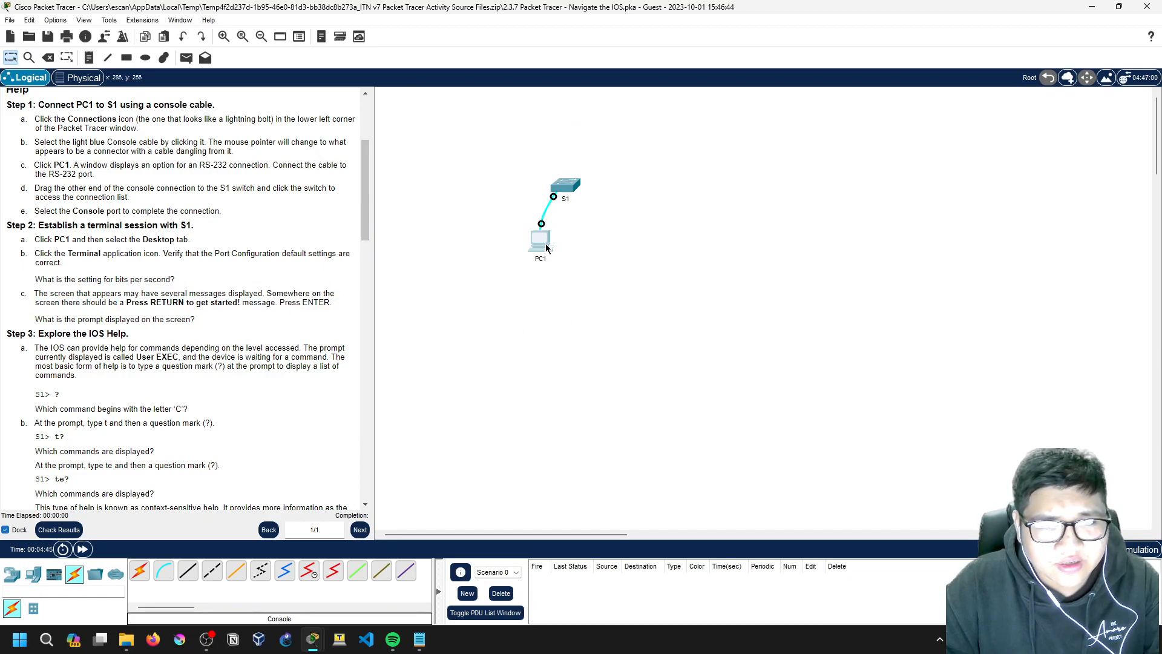
pyautogui.click(541, 242)
pyautogui.click(1053, 95)
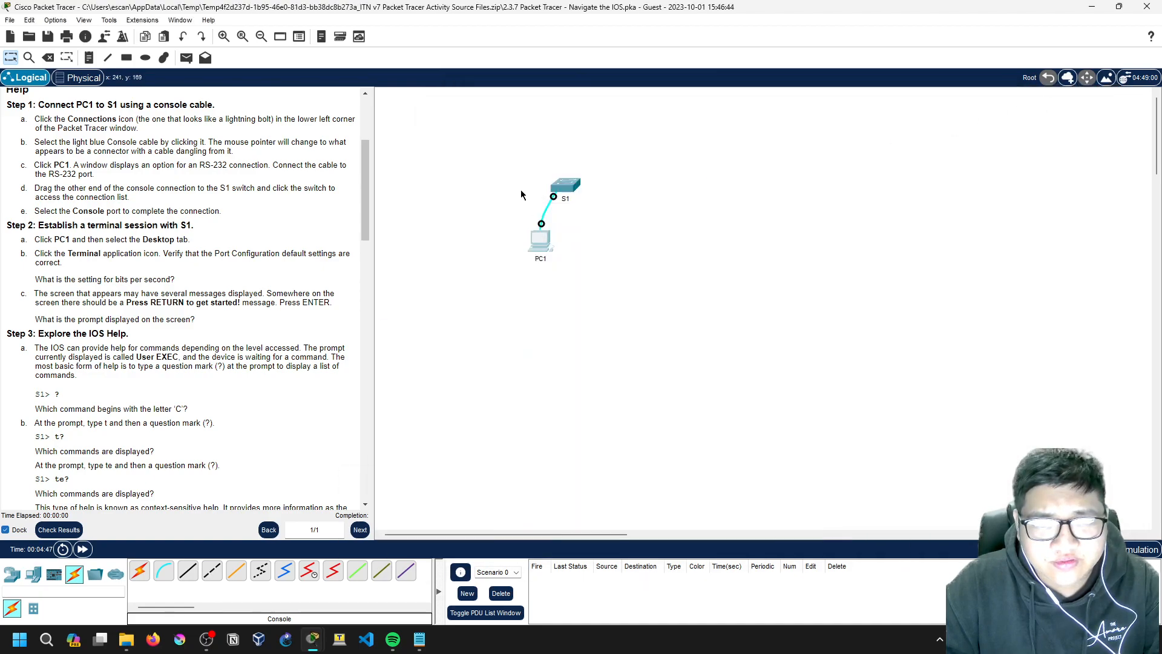
pyautogui.click(521, 195)
pyautogui.click(761, 137)
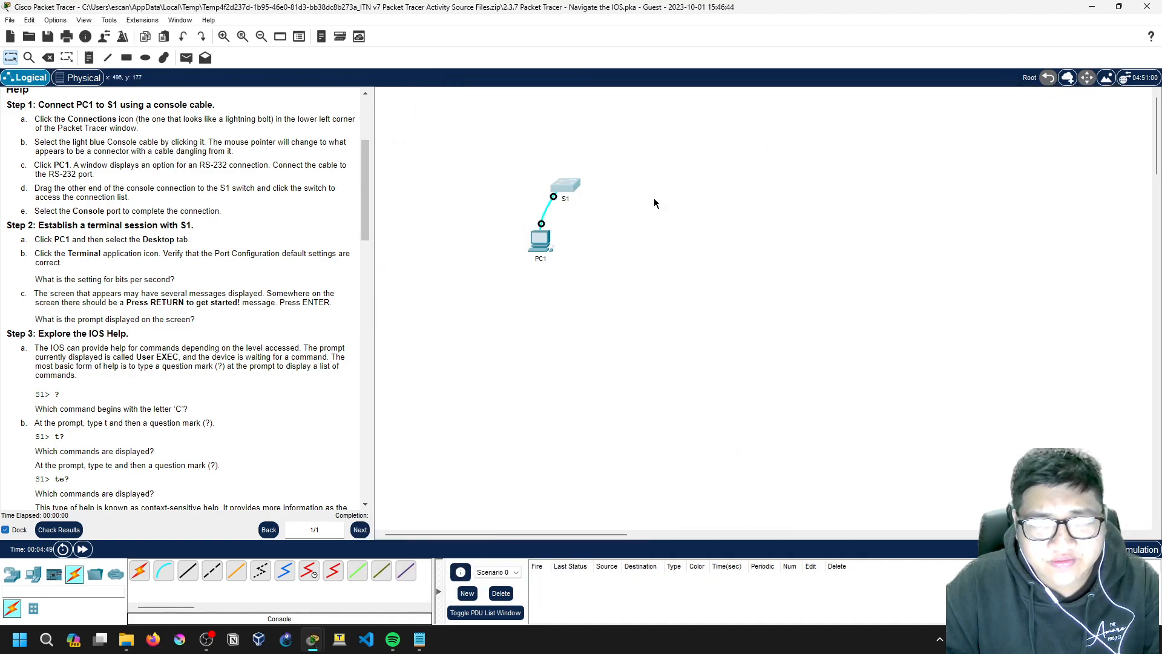
# Step: Restart PC1's console session with S1, widen the window, and bring up the S1> prompt
pyautogui.click(552, 235)
pyautogui.click(809, 254)
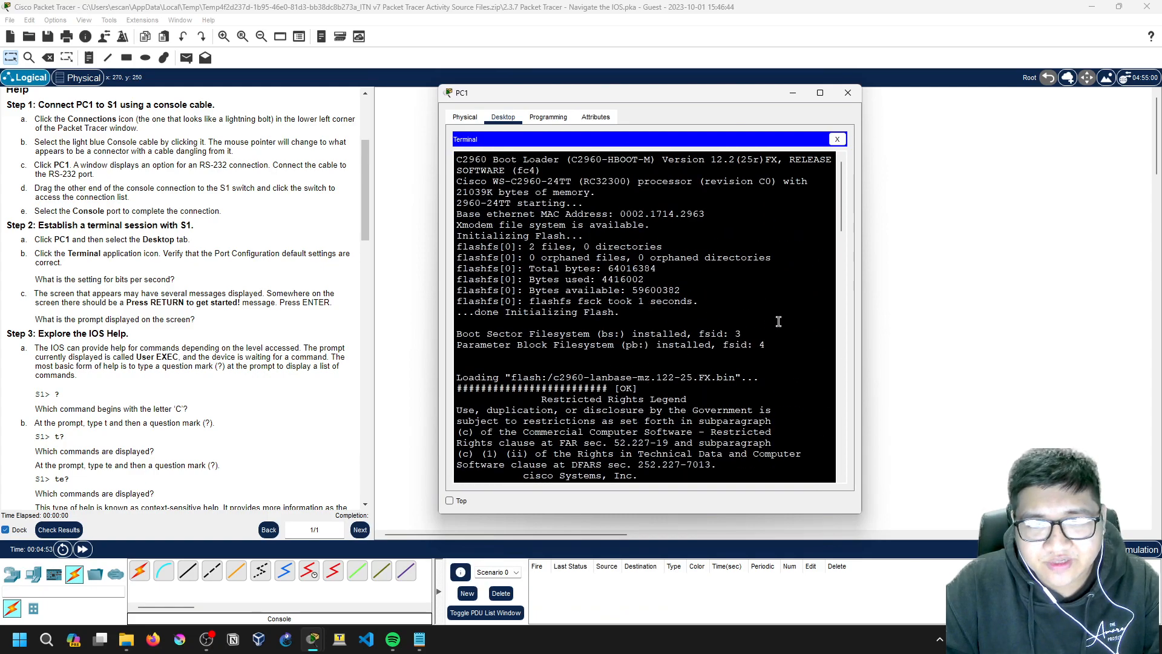
pyautogui.moveTo(861, 283); pyautogui.dragTo(1100, 283)
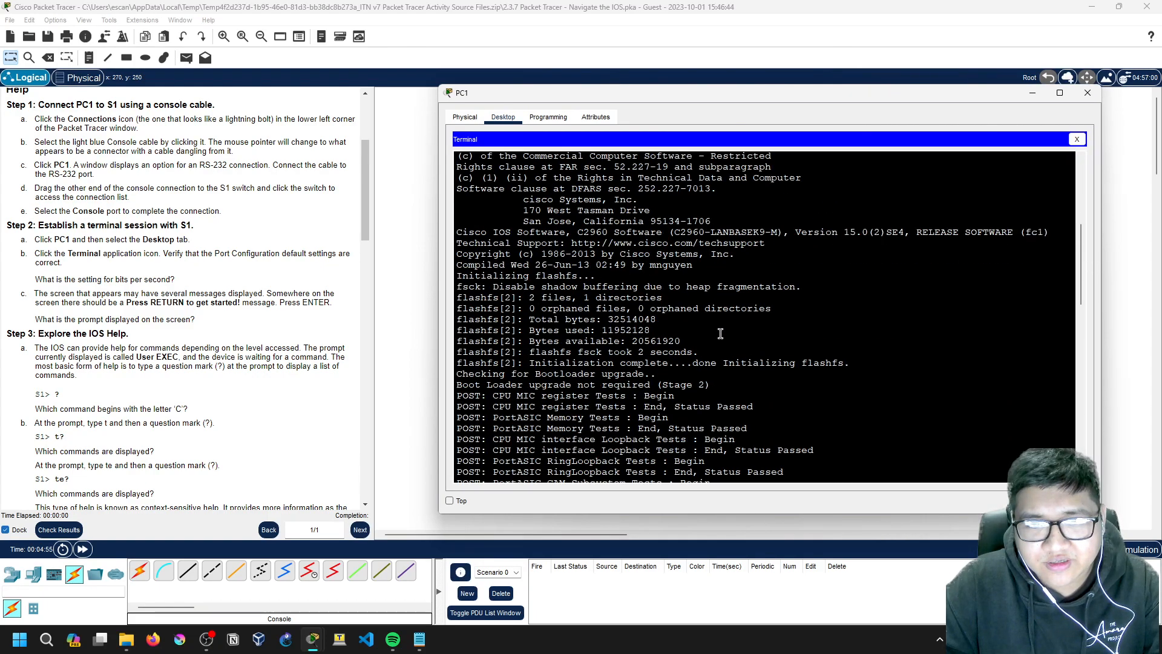
pyautogui.press('Return')
pyautogui.press('Return')
pyautogui.press('Return')
pyautogui.press('Return')
pyautogui.press('Return')
pyautogui.press('Return')
pyautogui.press('Return')
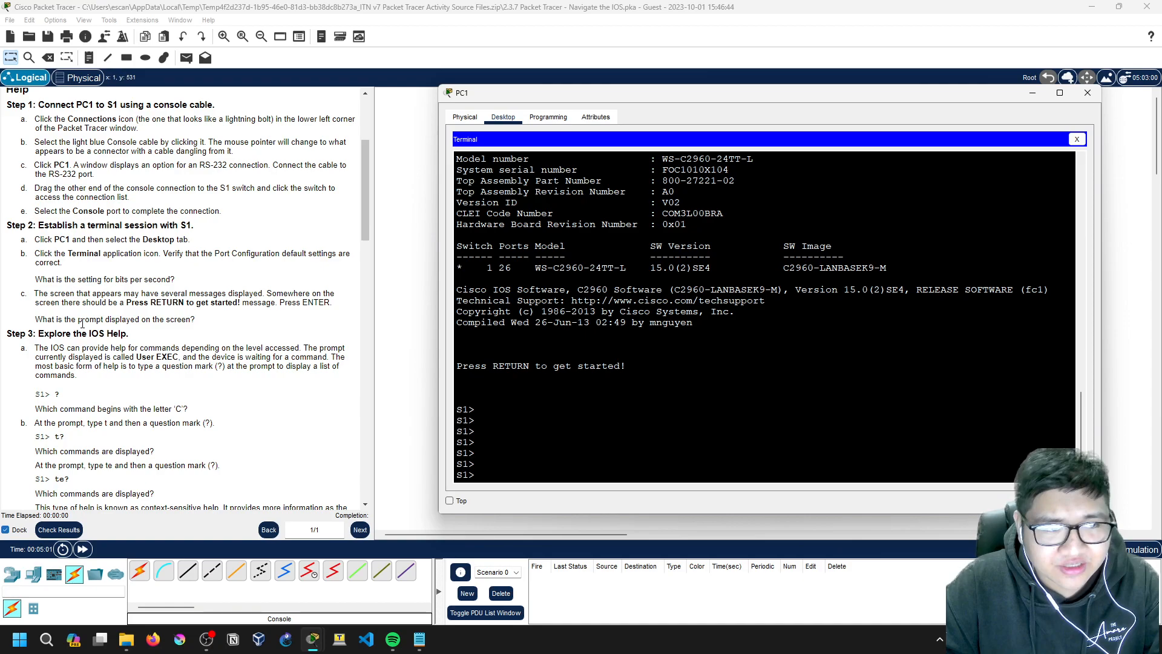
pyautogui.moveTo(43, 317); pyautogui.dragTo(109, 320)
pyautogui.click(188, 321)
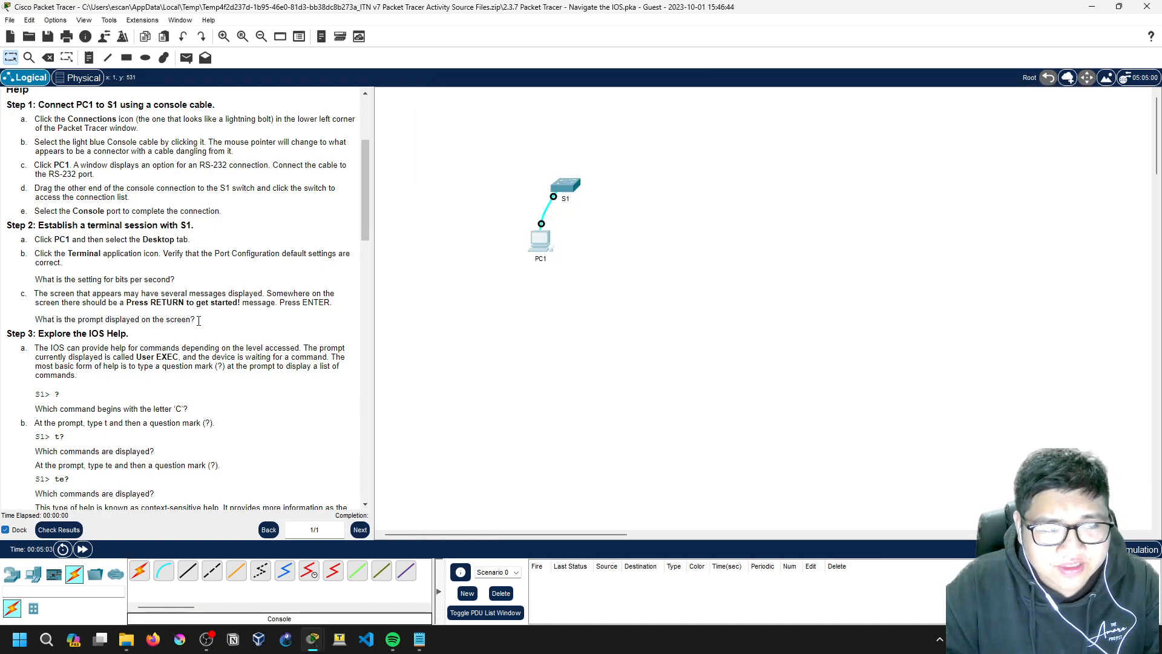
pyautogui.click(546, 243)
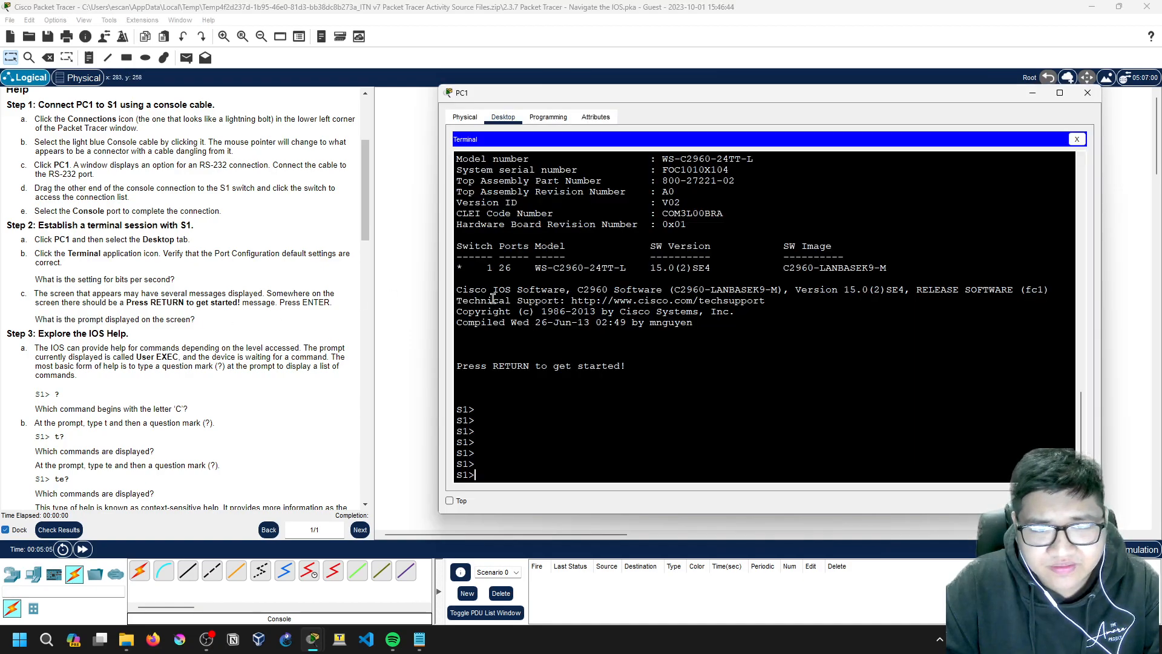
pyautogui.scroll(1, 649, 339)
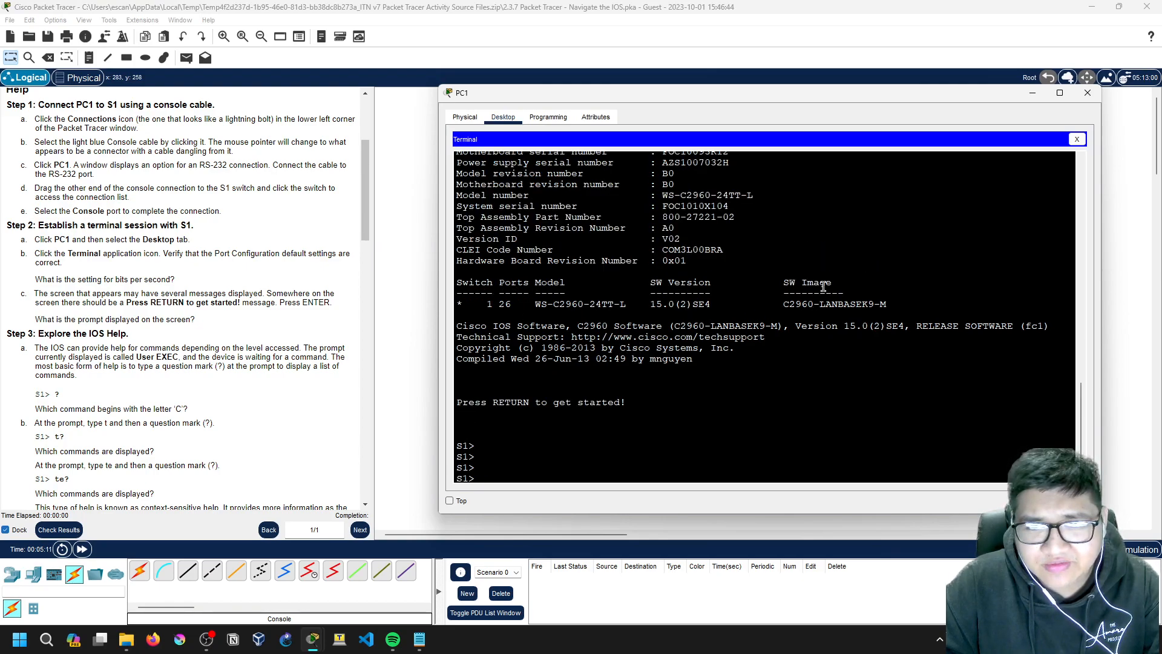
pyautogui.scroll(6, 560, 360)
pyautogui.scroll(15, 560, 360)
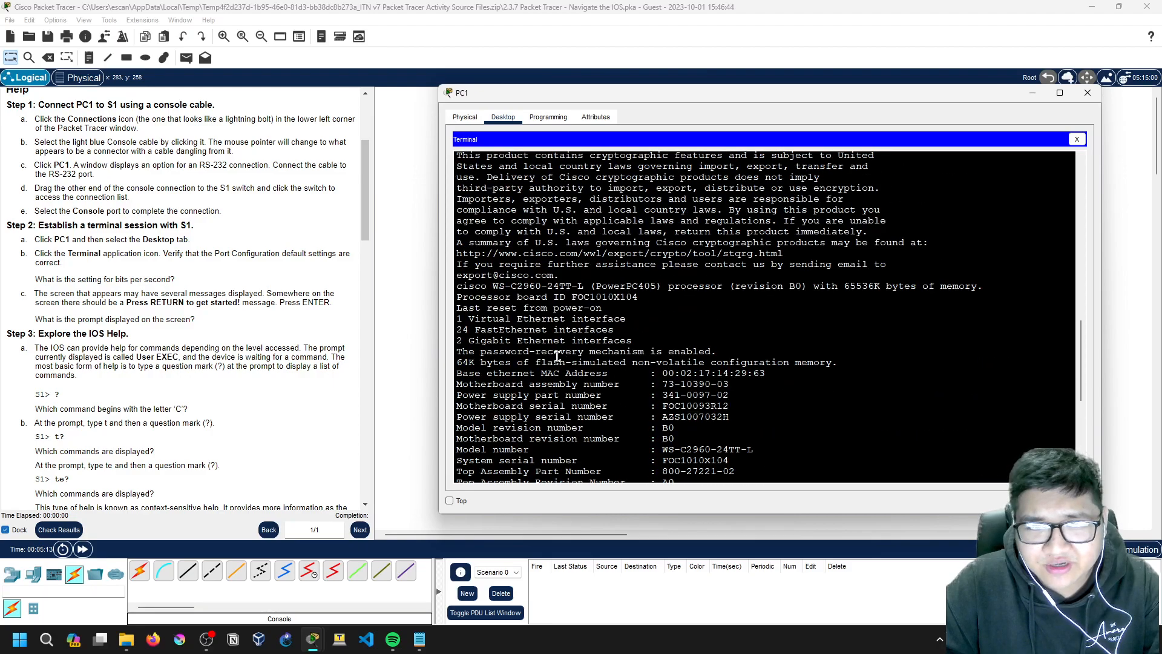
pyautogui.scroll(-3, 525, 270)
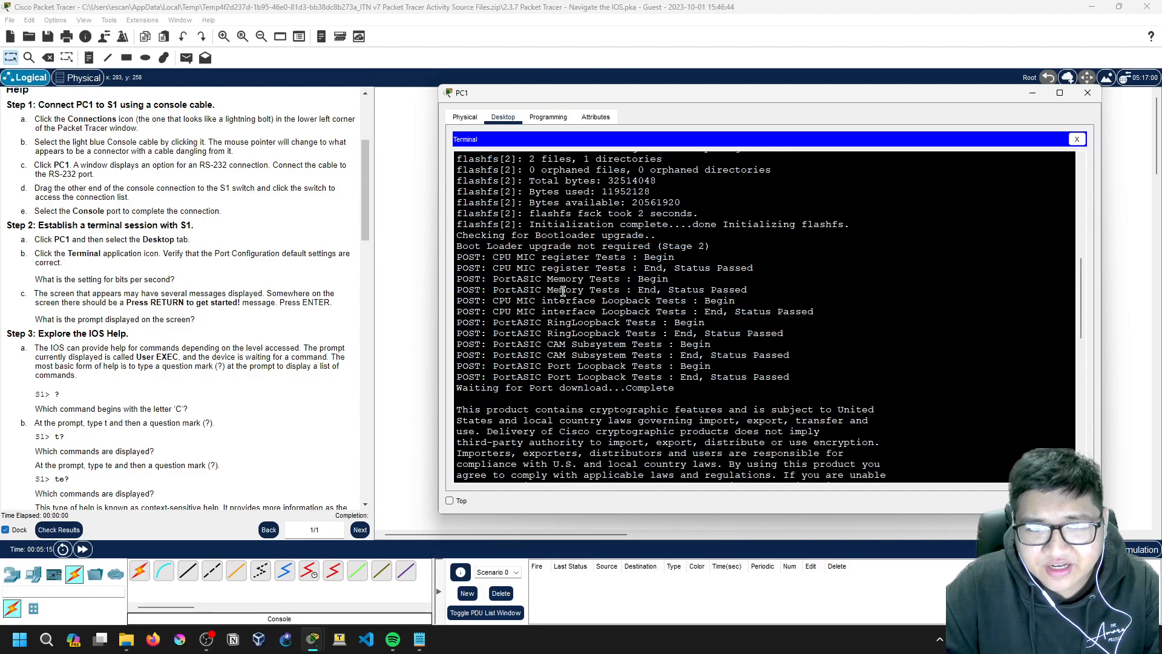
pyautogui.scroll(7, 602, 327)
pyautogui.scroll(5, 600, 330)
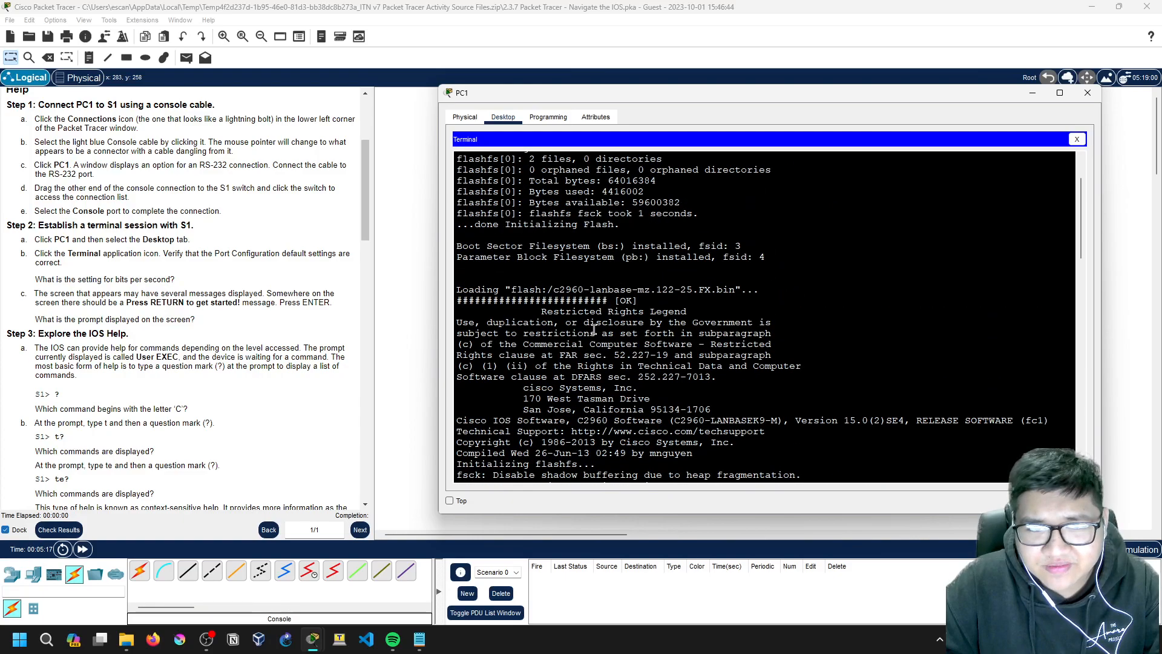
pyautogui.scroll(-15, 539, 351)
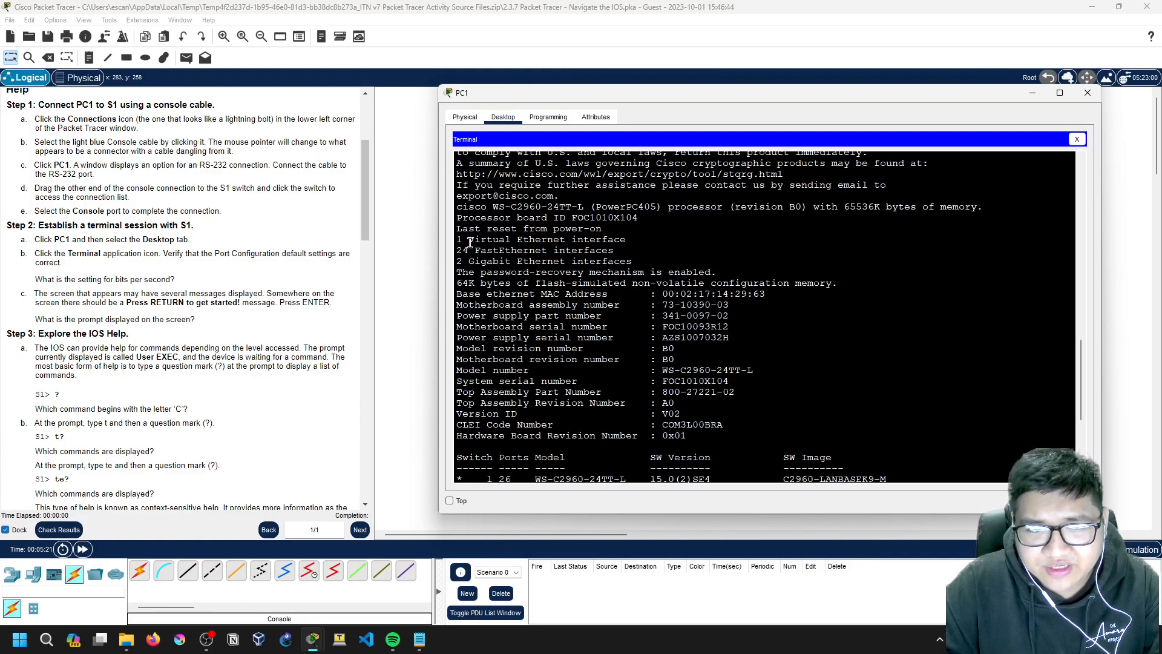
pyautogui.scroll(2, 533, 324)
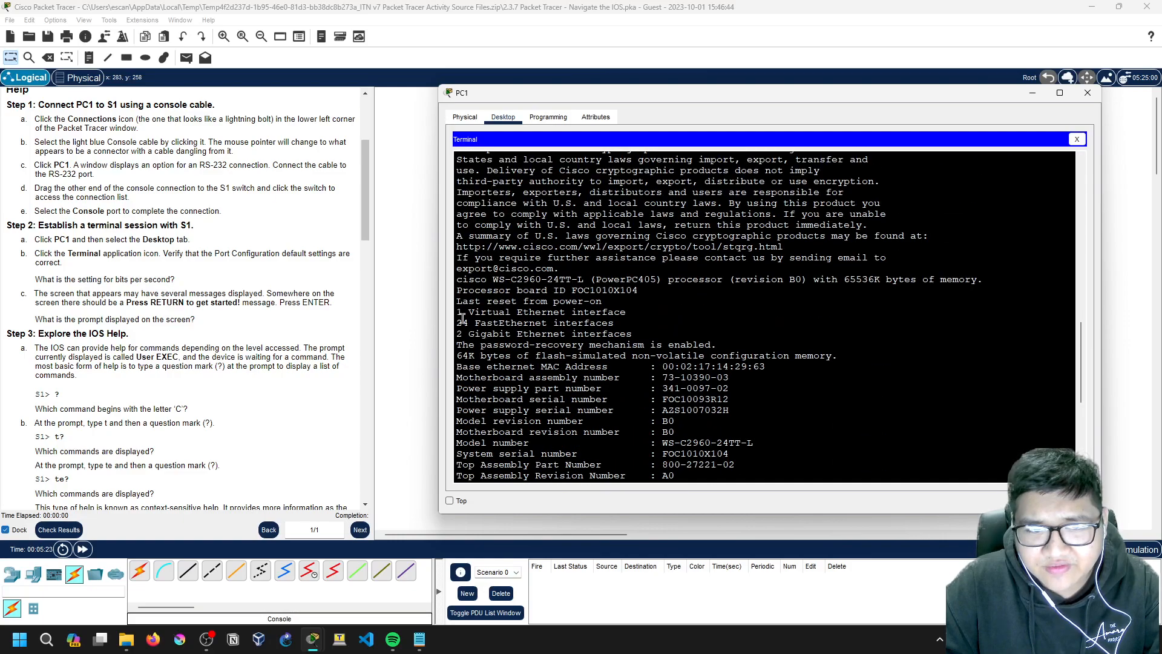
pyautogui.moveTo(458, 323); pyautogui.dragTo(636, 319)
pyautogui.click(635, 320)
pyautogui.scroll(-9, 643, 370)
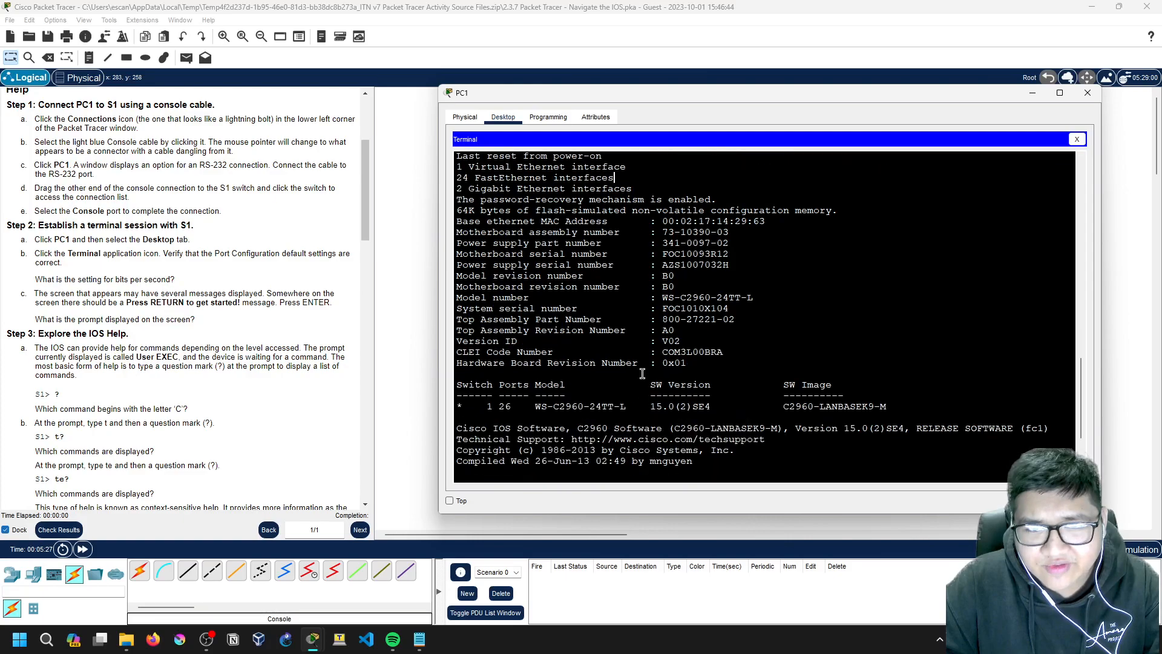
pyautogui.moveTo(536, 270); pyautogui.dragTo(714, 271)
pyautogui.click(785, 274)
pyautogui.moveTo(887, 268); pyautogui.dragTo(779, 268)
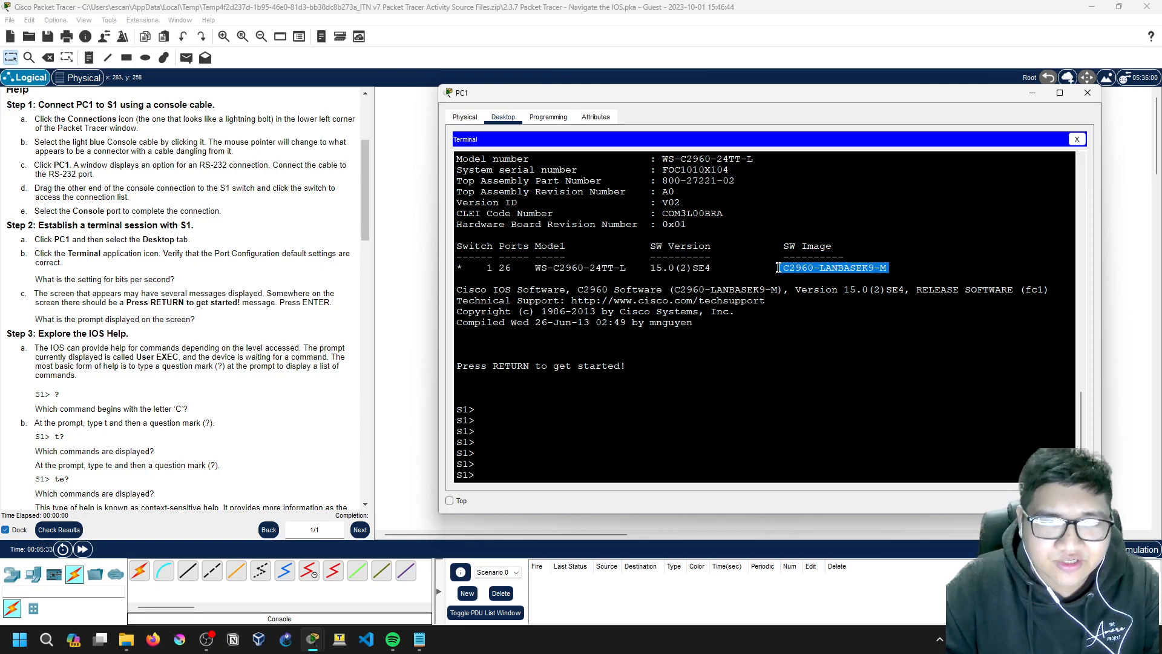
pyautogui.moveTo(458, 300); pyautogui.dragTo(580, 300)
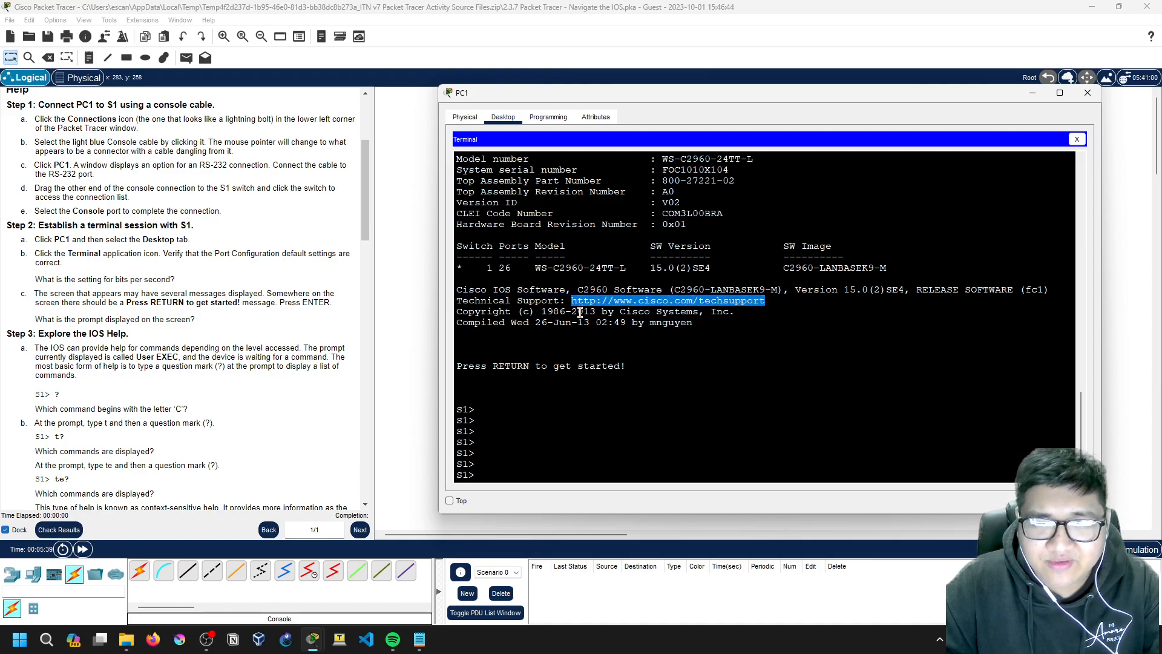
pyautogui.click(580, 312)
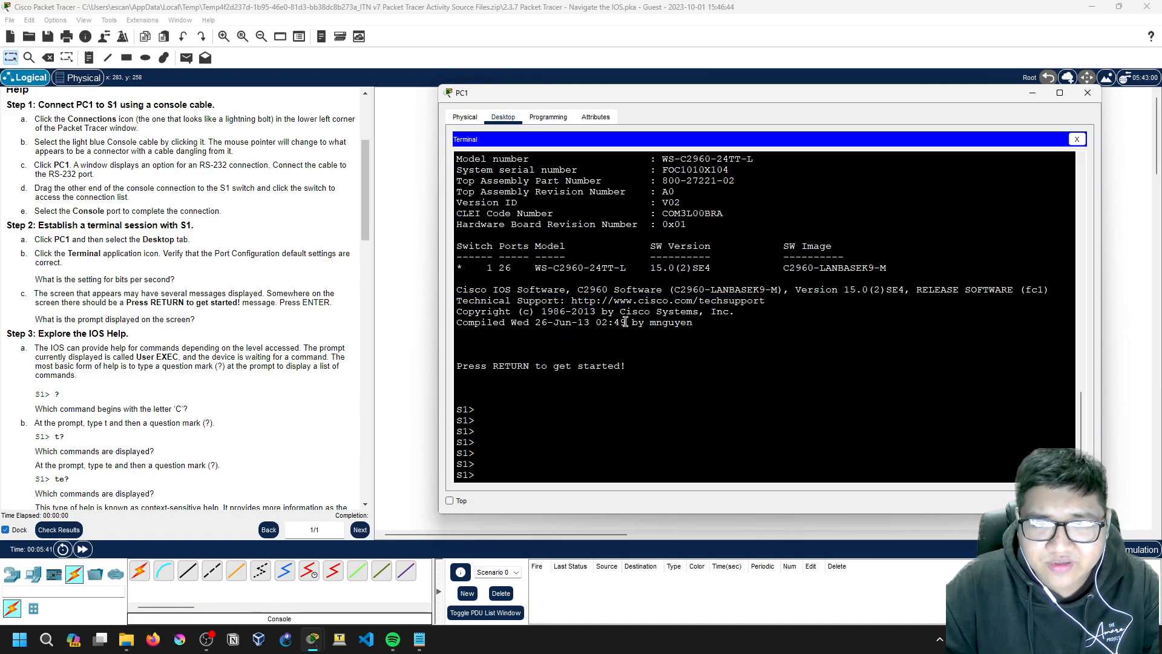
pyautogui.click(549, 328)
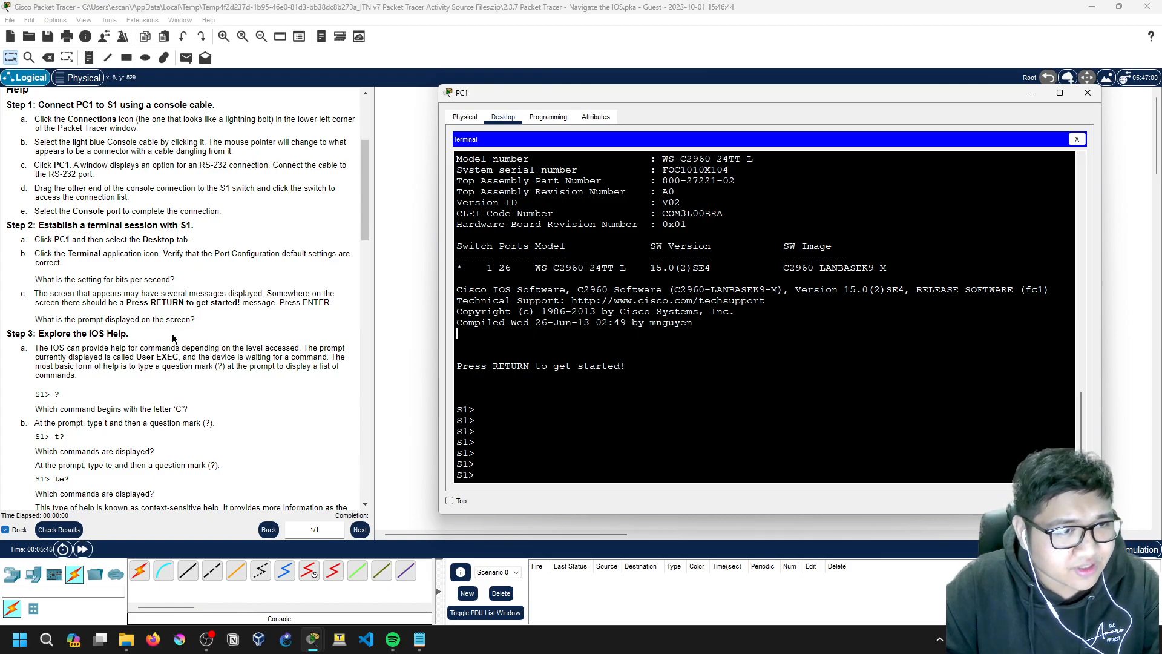
pyautogui.scroll(-2, 240, 416)
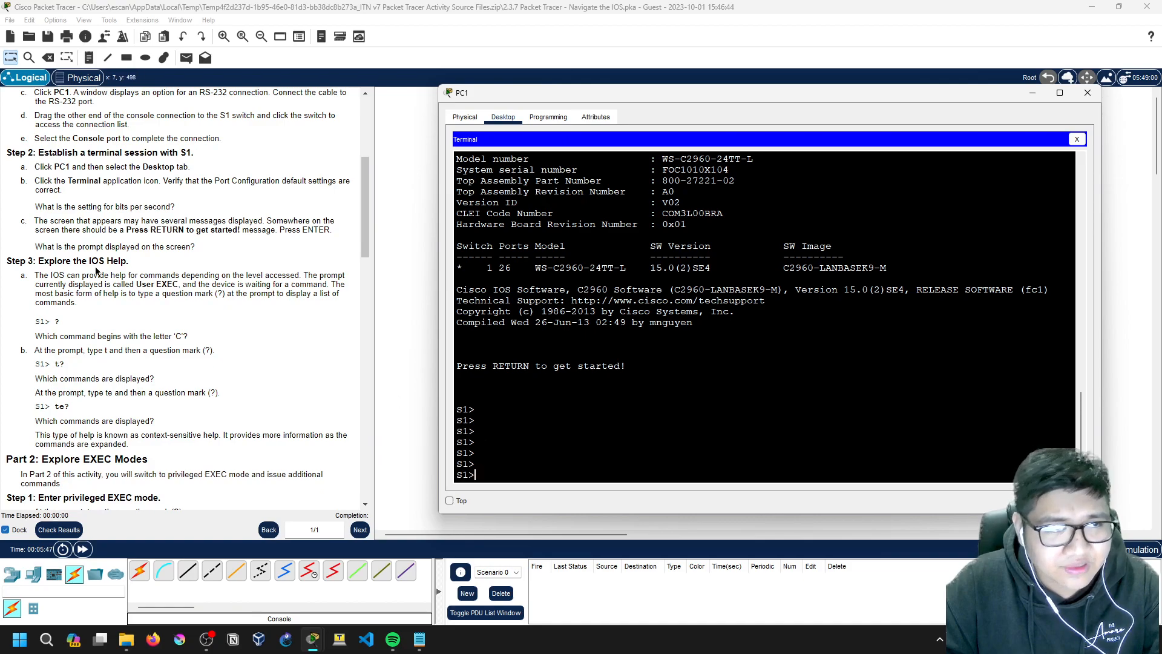
pyautogui.scroll(3, 693, 342)
pyautogui.scroll(-3, 684, 357)
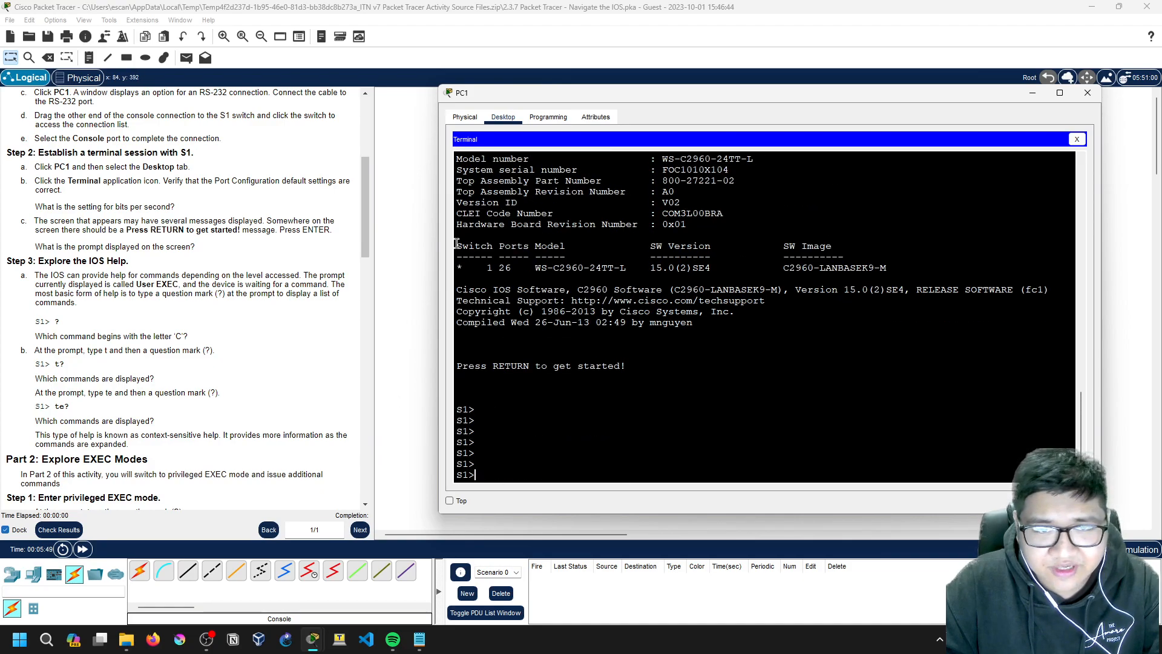
pyautogui.scroll(6, 901, 274)
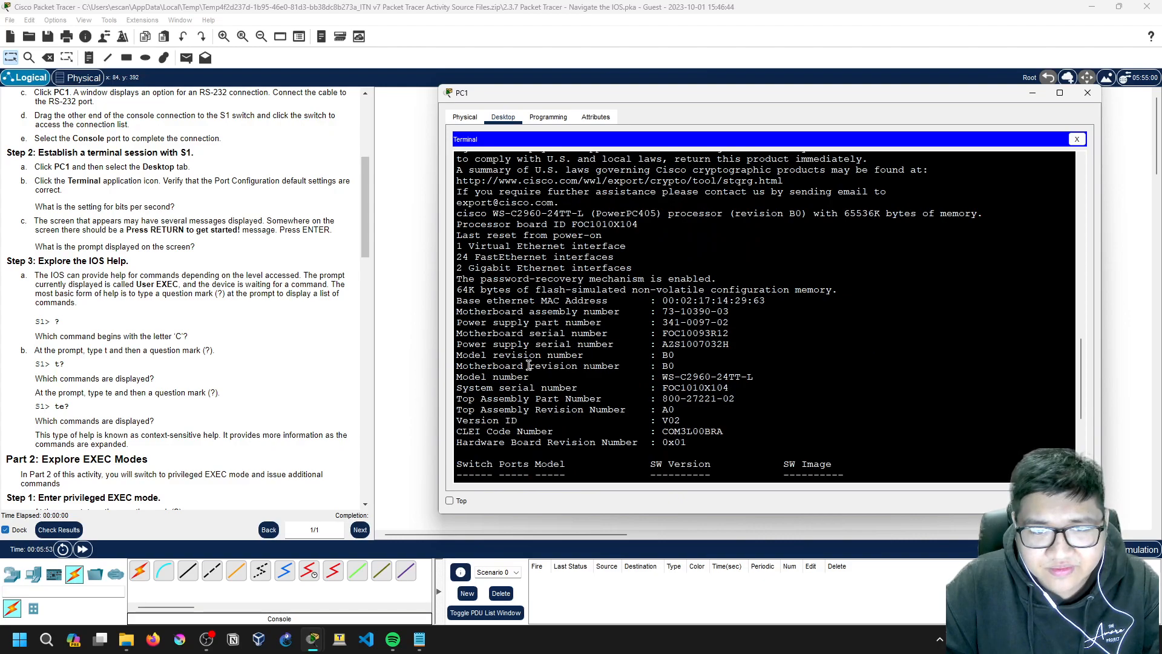
pyautogui.scroll(-6, 526, 363)
pyautogui.scroll(8, 544, 436)
pyautogui.scroll(-8, 604, 356)
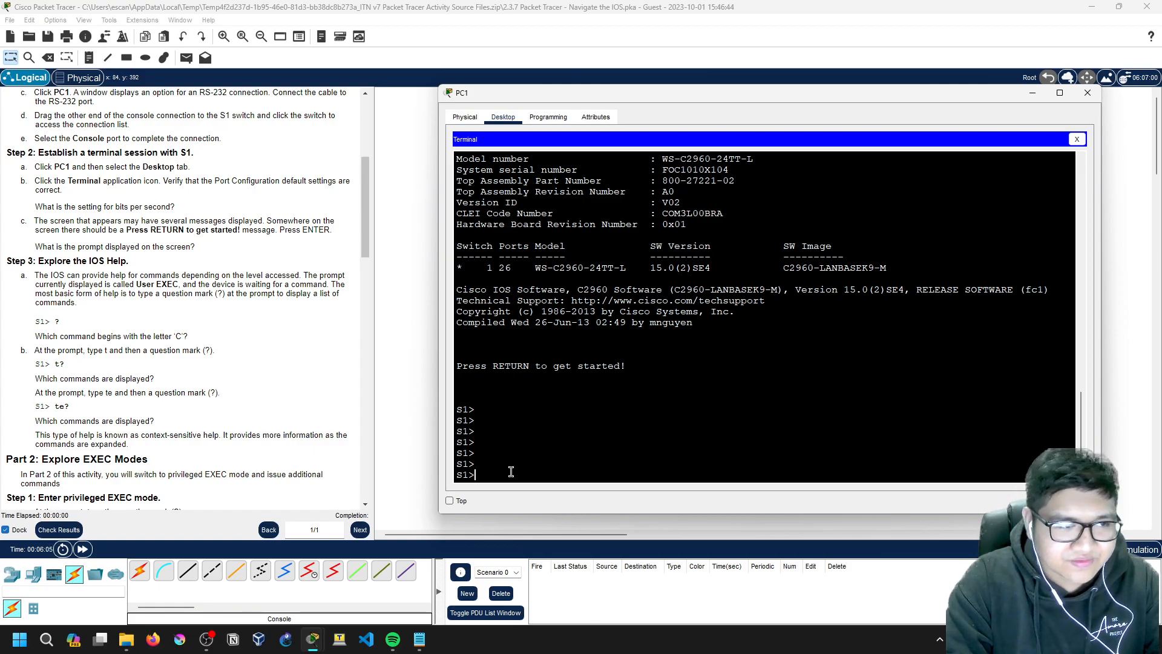
# Step: Get fresh S1> prompts and list all exec commands with '?'
pyautogui.press('Return')
pyautogui.press('Return')
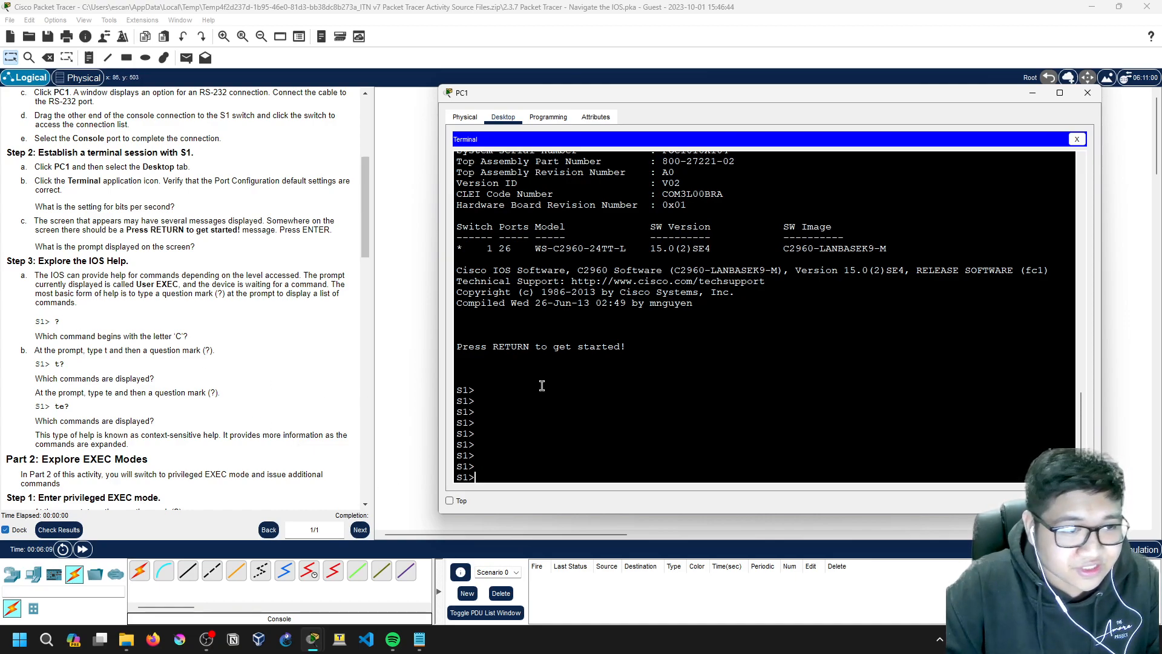
pyautogui.write('?')
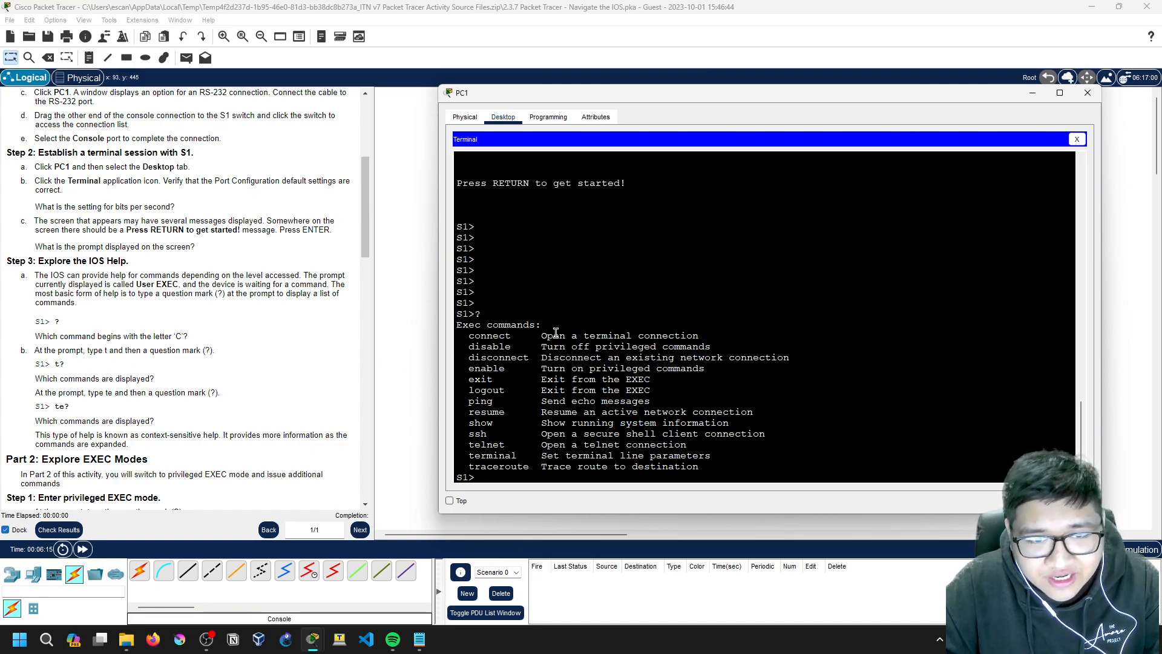
pyautogui.scroll(-3, 129, 366)
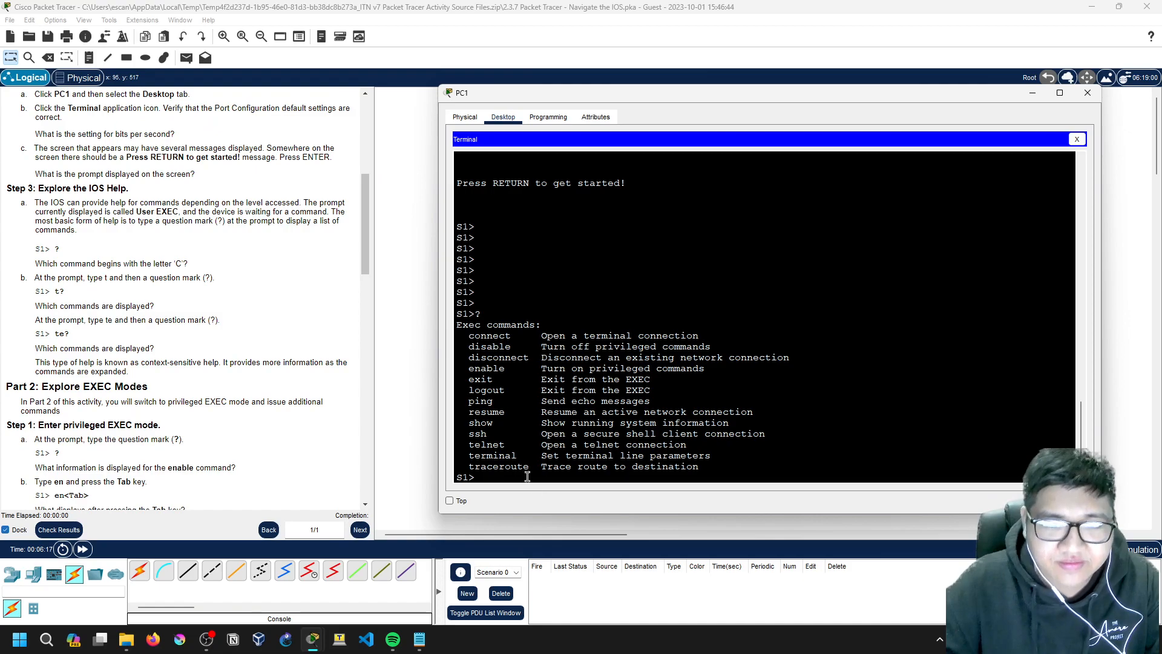
# Step: Use 't?' and 'te?' to list commands such as telnet, terminal and traceroute
pyautogui.write('t ?')
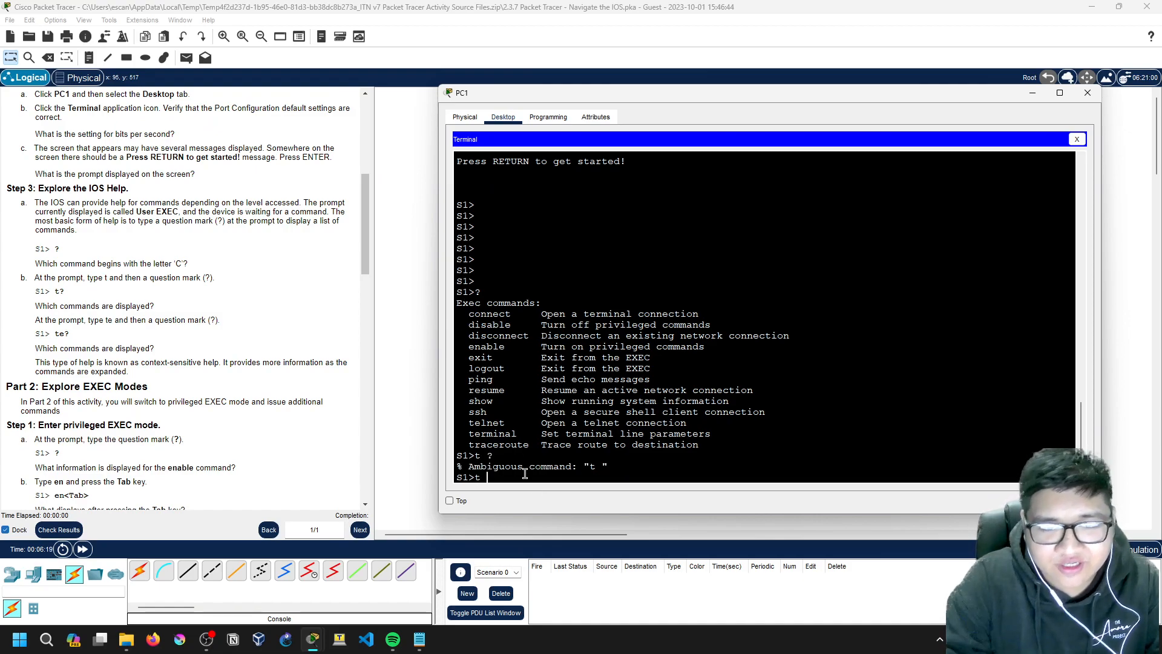
pyautogui.press('BackSpace')
pyautogui.write('?')
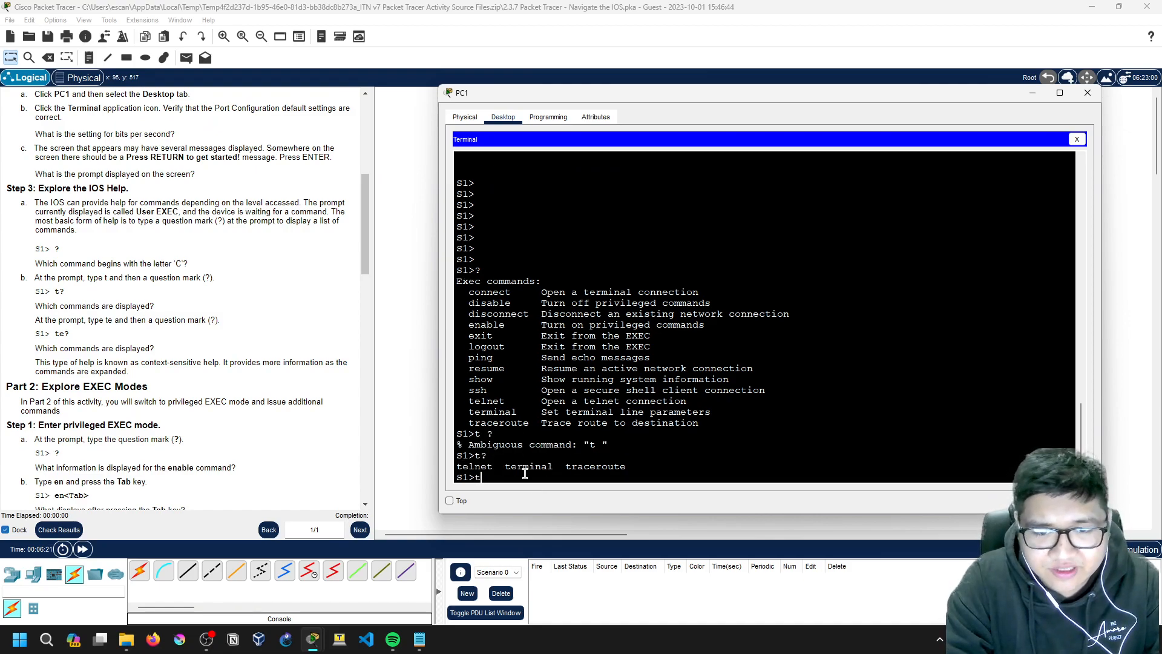
pyautogui.moveTo(457, 467); pyautogui.dragTo(627, 467)
pyautogui.click(522, 436)
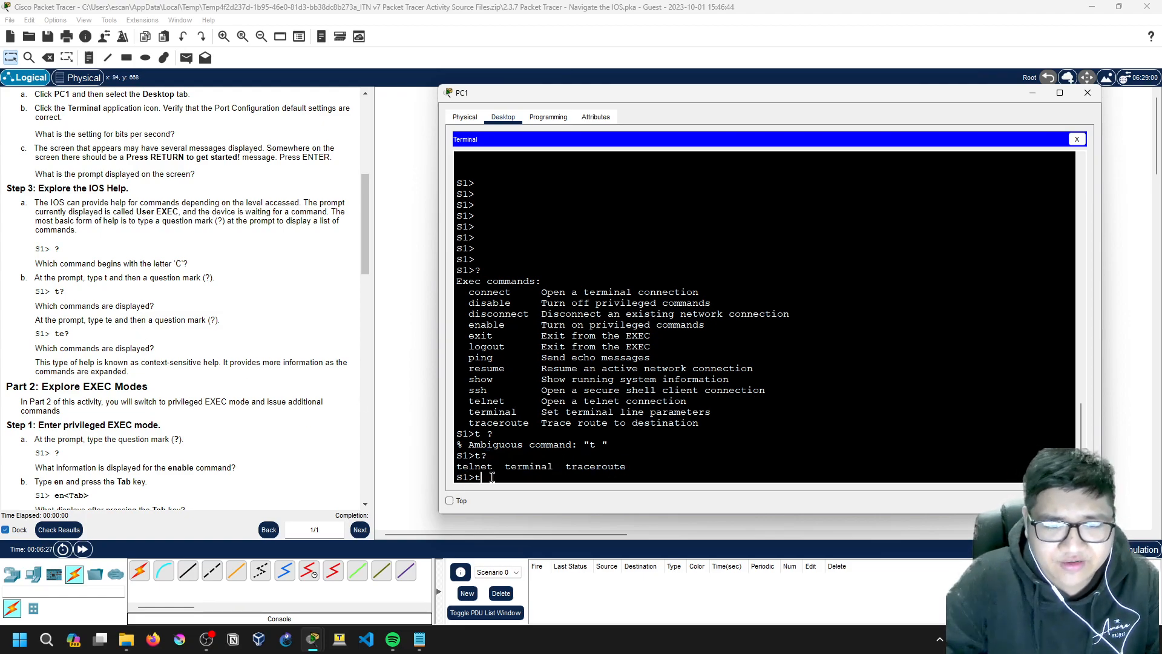
pyautogui.write('e?')
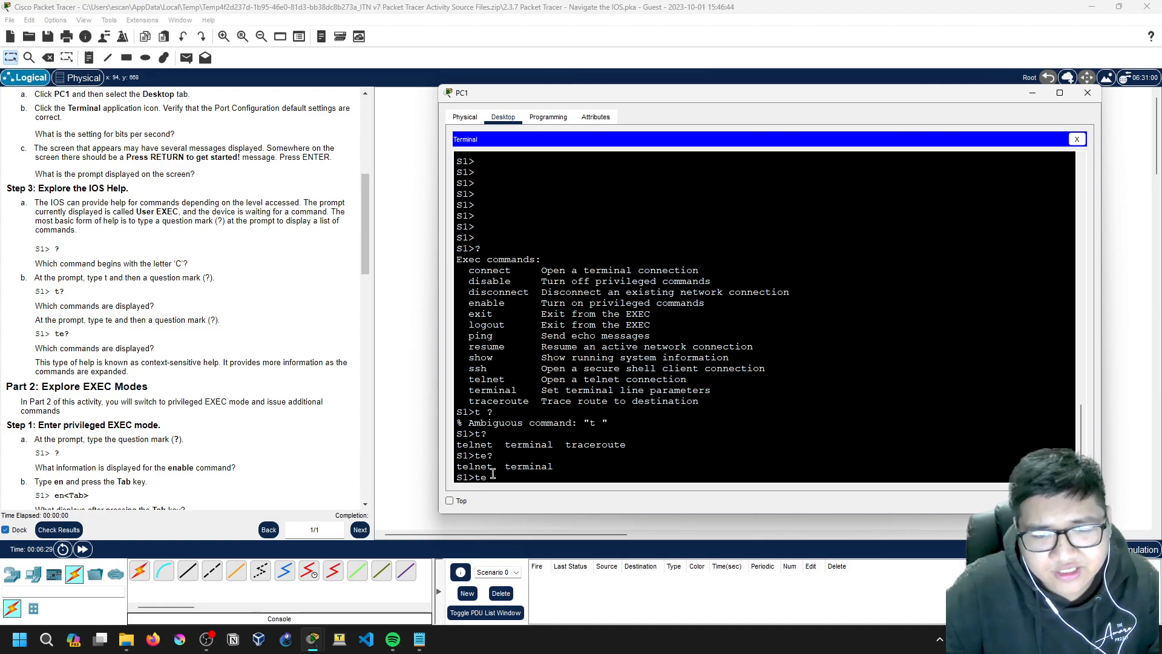
pyautogui.moveTo(518, 471); pyautogui.dragTo(518, 474)
pyautogui.click(523, 477)
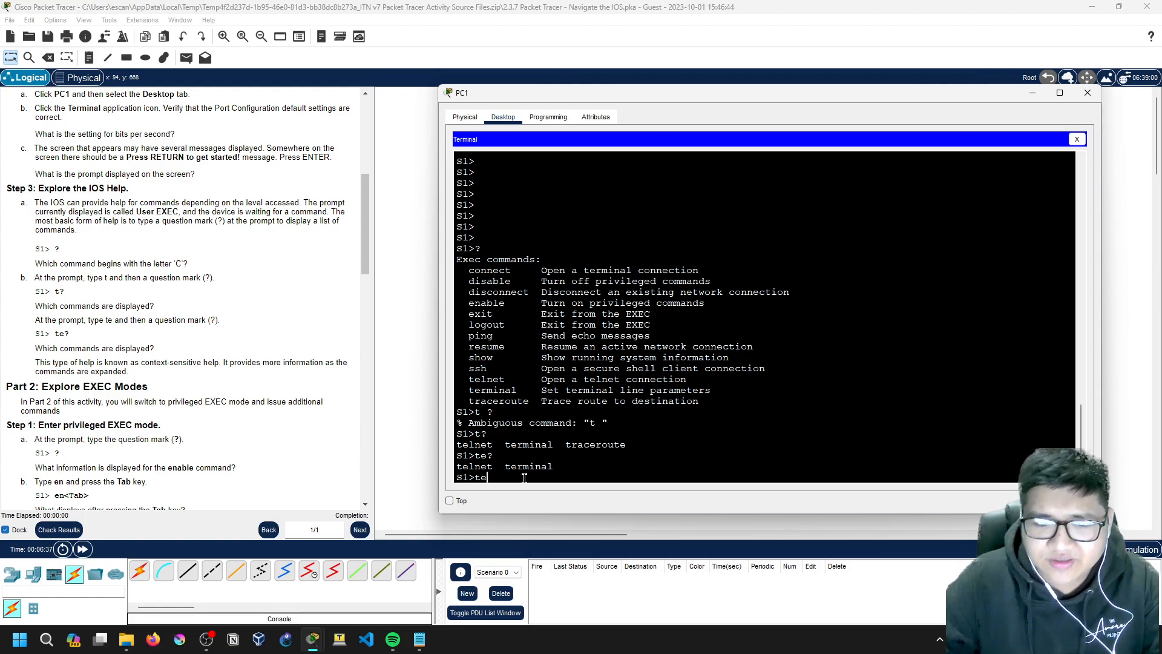
# Step: Show context help for the enable and ping commands at the S1> prompt
pyautogui.press('BackSpace')
pyautogui.press('BackSpace')
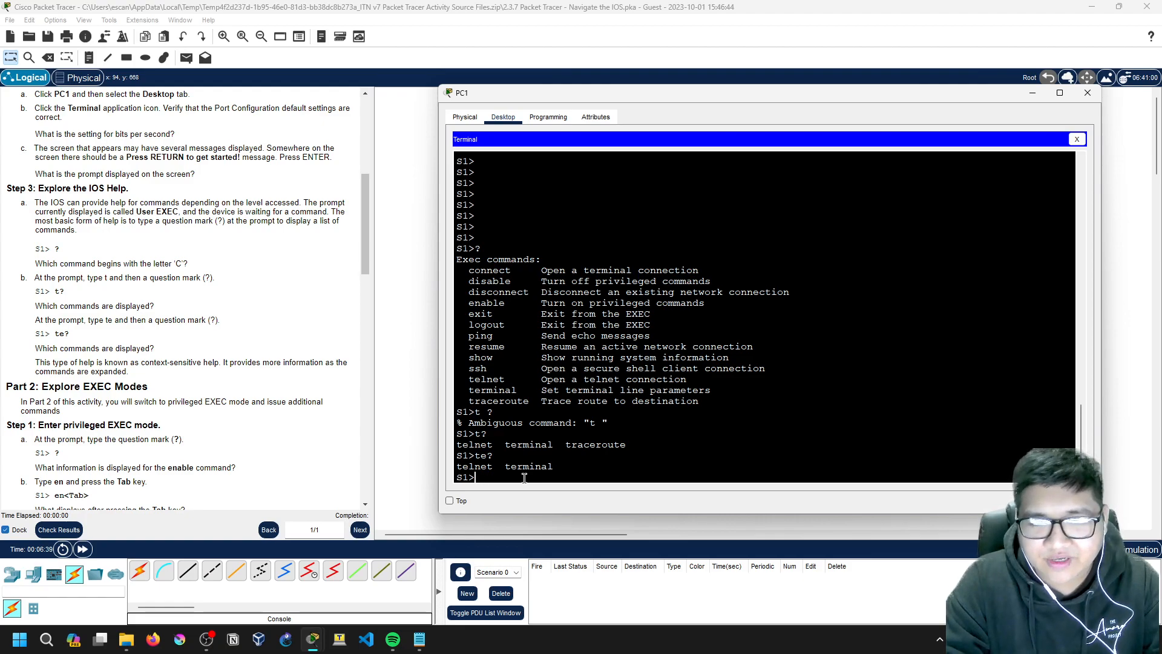
pyautogui.write('con')
pyautogui.press('BackSpace')
pyautogui.press('BackSpace')
pyautogui.press('BackSpace')
pyautogui.write('?')
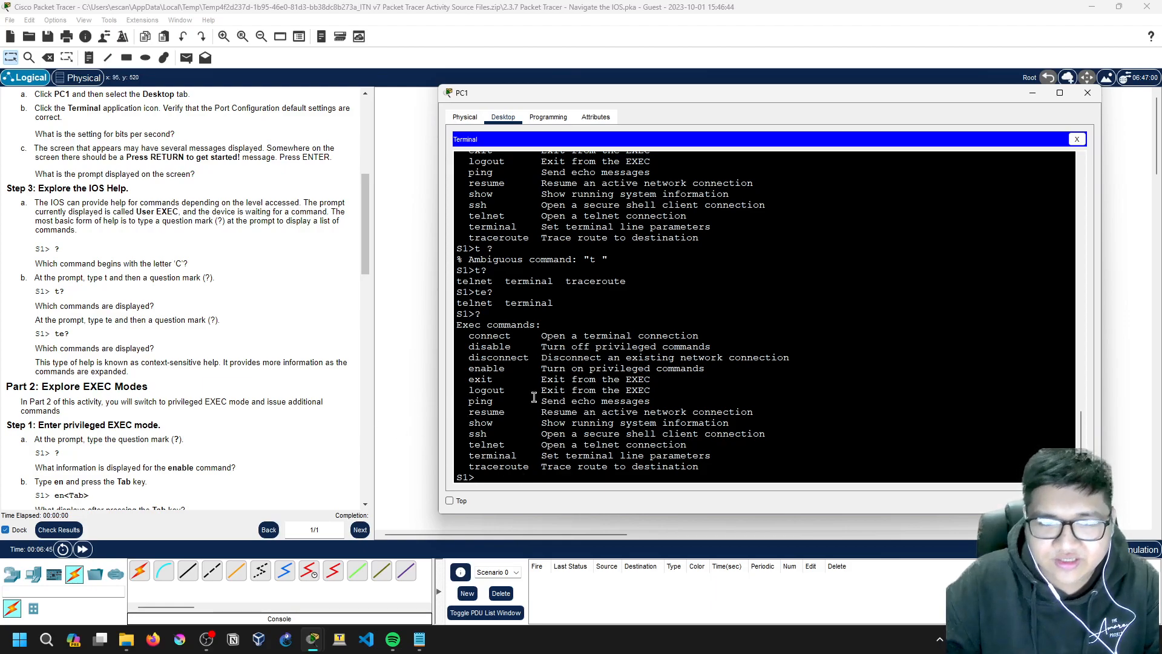
pyautogui.write('enab')
pyautogui.press('Tab')
pyautogui.write('?')
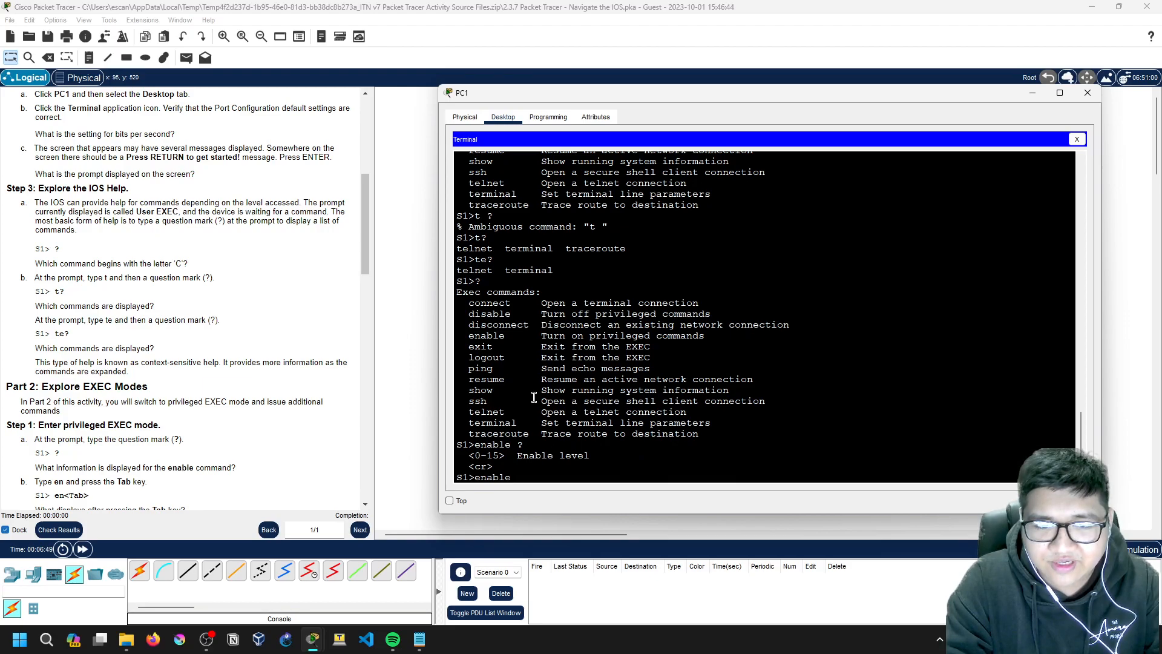
pyautogui.press('BackSpace')
pyautogui.press('BackSpace')
pyautogui.press('BackSpace')
pyautogui.press('BackSpace')
pyautogui.press('BackSpace')
pyautogui.press('BackSpace')
pyautogui.press('BackSpace')
pyautogui.write('pint ?')
pyautogui.write('g')
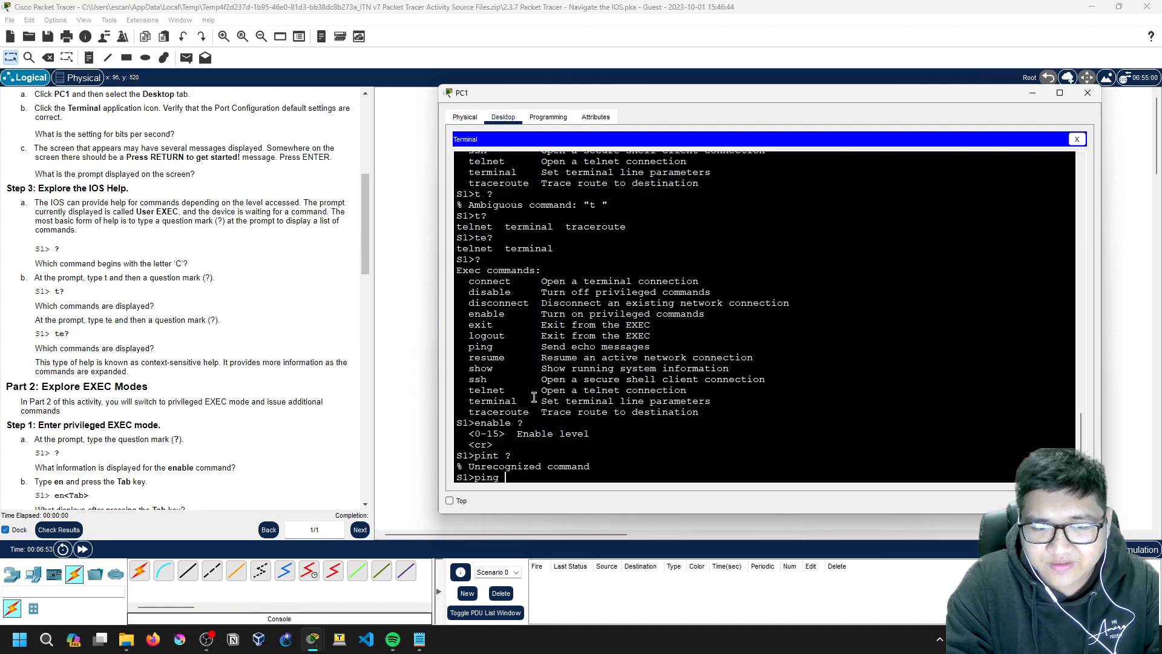
pyautogui.write(' ?')
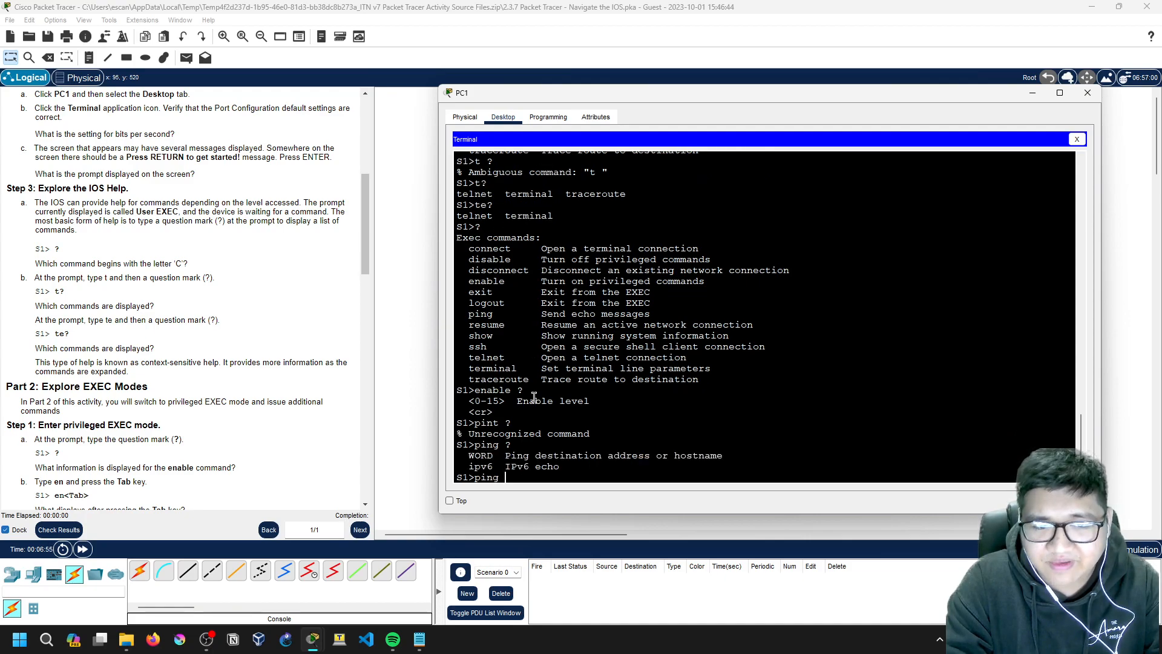
pyautogui.press('BackSpace')
pyautogui.press('BackSpace')
pyautogui.press('BackSpace')
# Step: Show help for 'terminal history' and 'terminal history size', revealing the range 0–256
pyautogui.write('term')
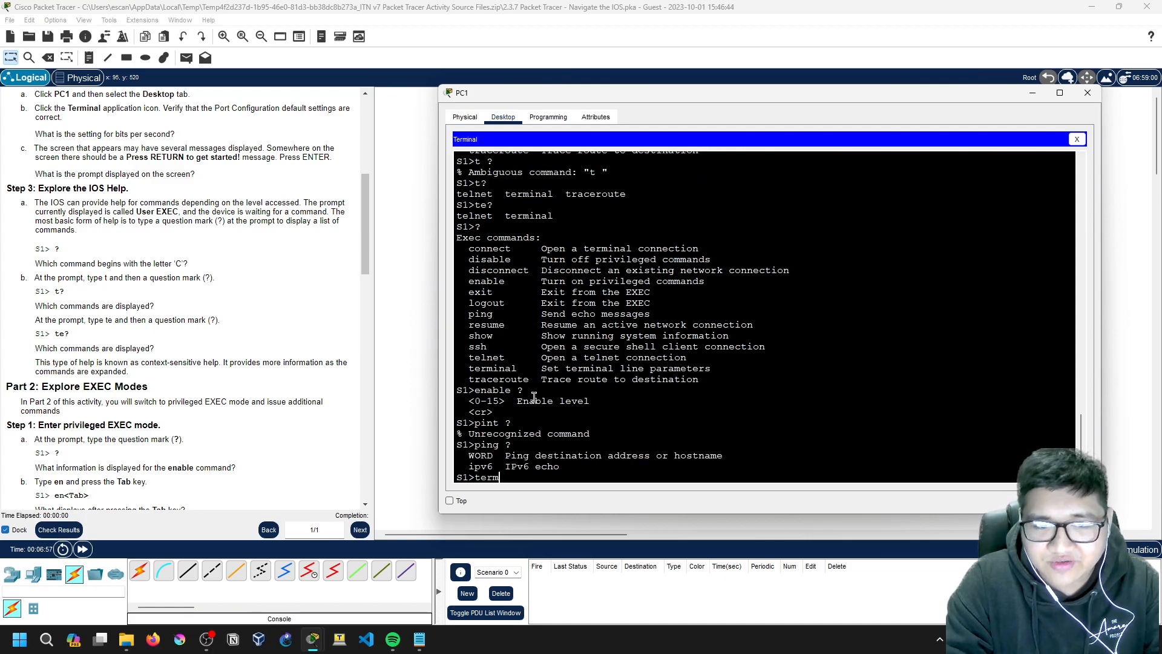
pyautogui.write('inal ?history ?')
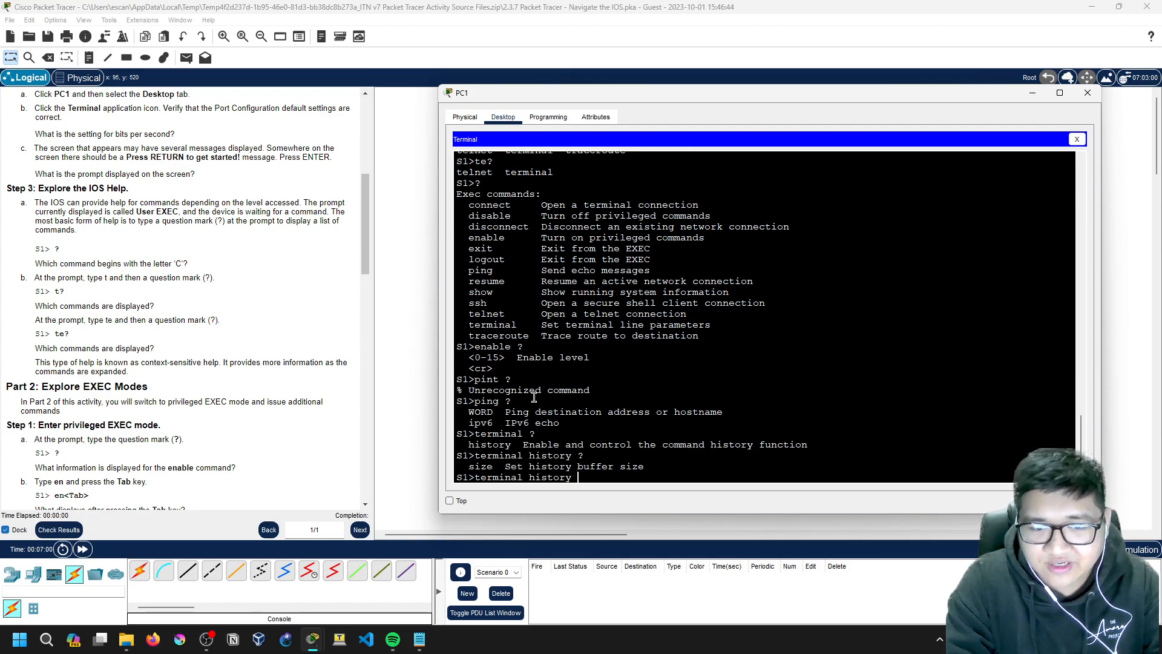
pyautogui.press('Return')
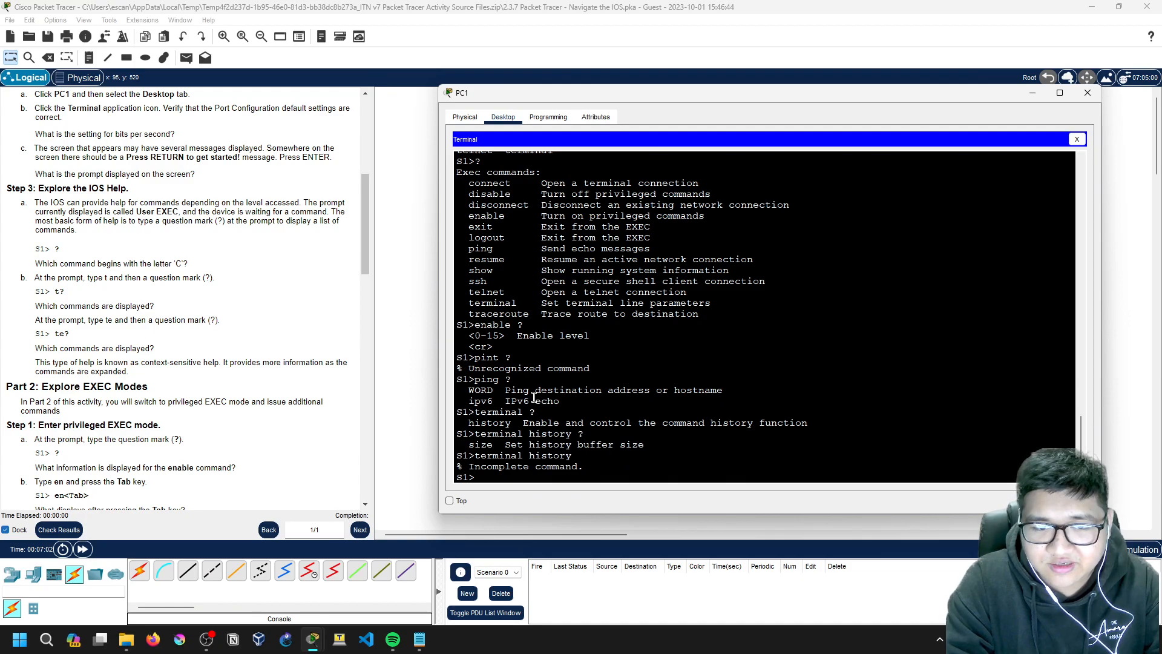
pyautogui.write('terminal histro')
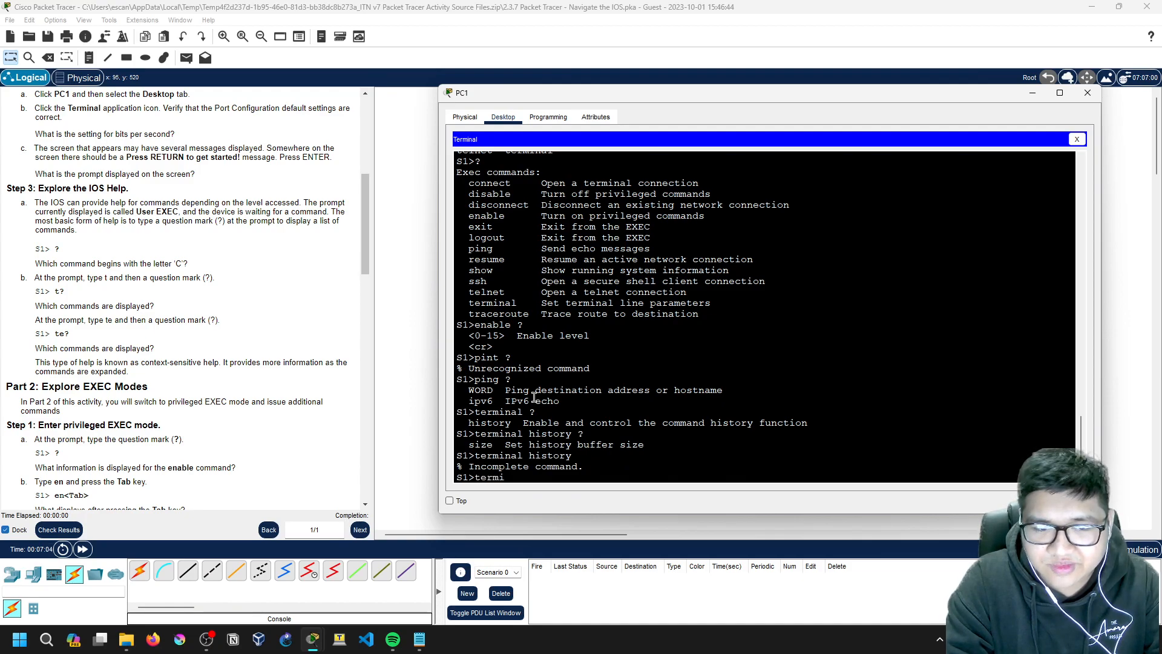
pyautogui.press('BackSpace')
pyautogui.press('BackSpace')
pyautogui.write('ory ?size ?')
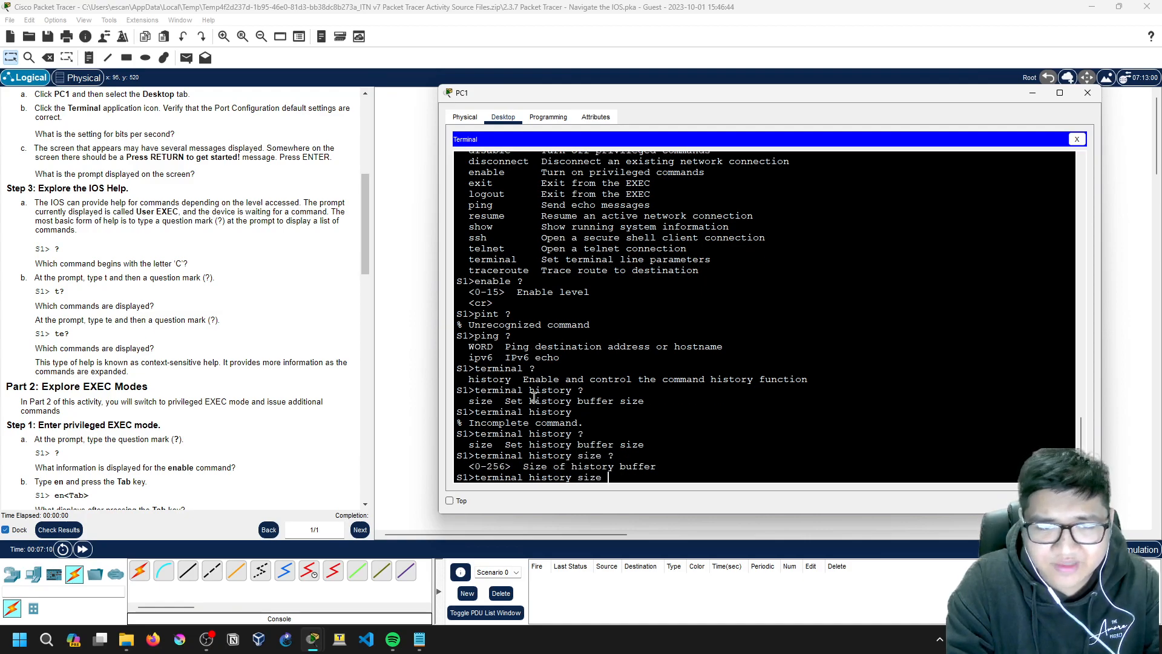
pyautogui.press('BackSpace')
pyautogui.press('BackSpace')
pyautogui.press('BackSpace')
pyautogui.press('BackSpace')
pyautogui.press('BackSpace')
pyautogui.press('BackSpace')
pyautogui.press('BackSpace')
pyautogui.press('BackSpace')
pyautogui.press('BackSpace')
pyautogui.press('BackSpace')
pyautogui.press('BackSpace')
pyautogui.press('BackSpace')
pyautogui.press('BackSpace')
pyautogui.press('BackSpace')
pyautogui.press('BackSpace')
pyautogui.press('BackSpace')
pyautogui.press('BackSpace')
pyautogui.press('BackSpace')
pyautogui.press('BackSpace')
pyautogui.press('BackSpace')
pyautogui.press('BackSpace')
pyautogui.scroll(-3, 27, 367)
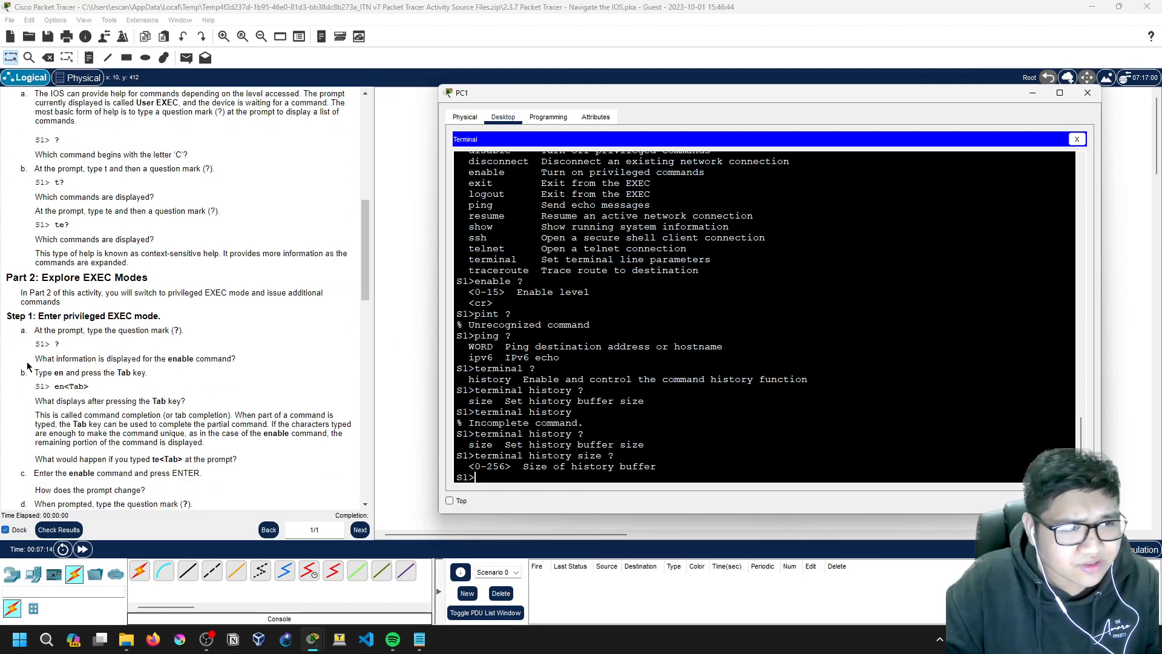
pyautogui.scroll(-2, 47, 290)
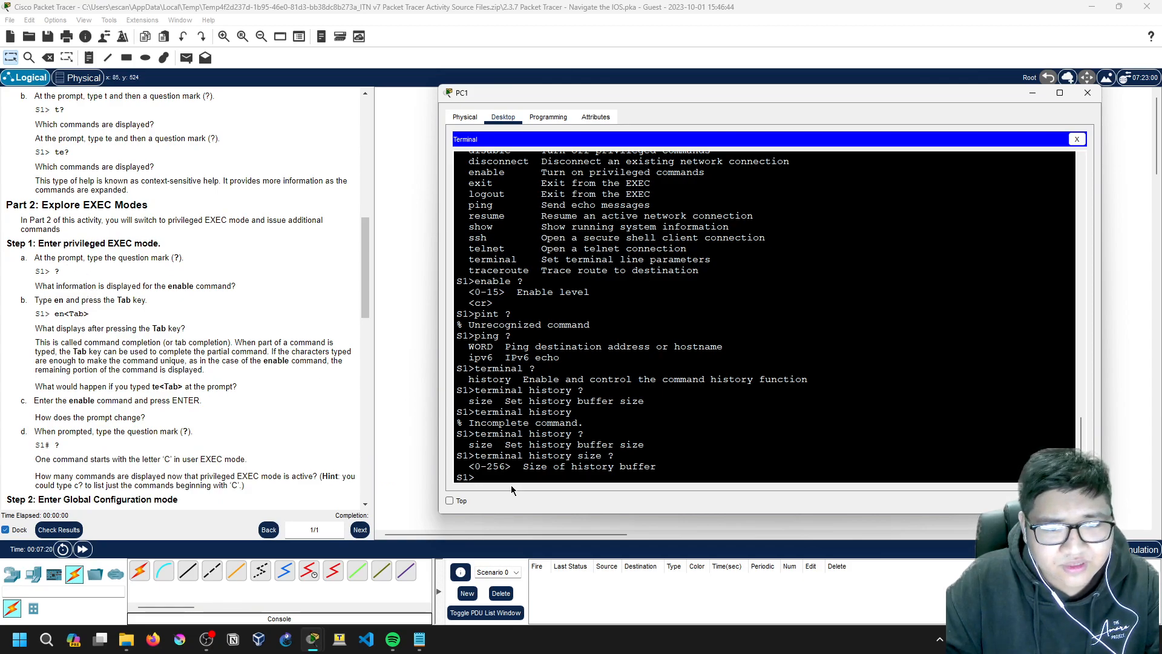
# Step: Run en on S1 to reach the S1# prompt, then exit to log out of the console
pyautogui.press('Return')
pyautogui.press('Return')
pyautogui.press('Return')
pyautogui.press('Return')
pyautogui.press('Return')
pyautogui.press('Return')
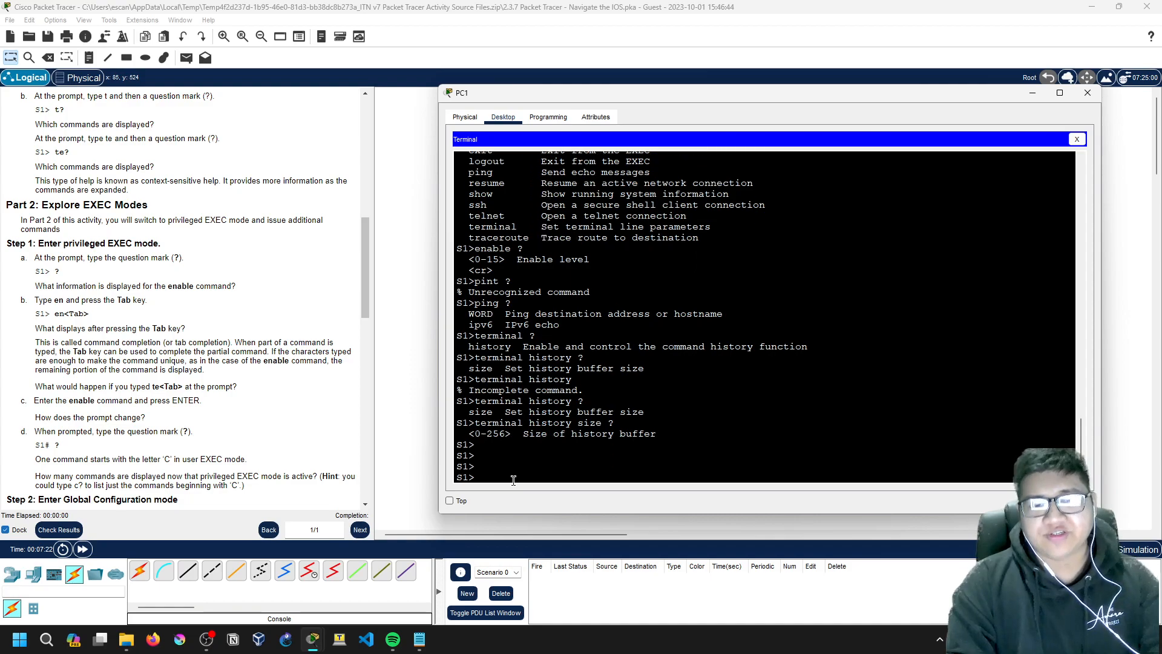
pyautogui.press('Return')
pyautogui.press('Return')
pyautogui.press('Return')
pyautogui.press('Return')
pyautogui.press('Return')
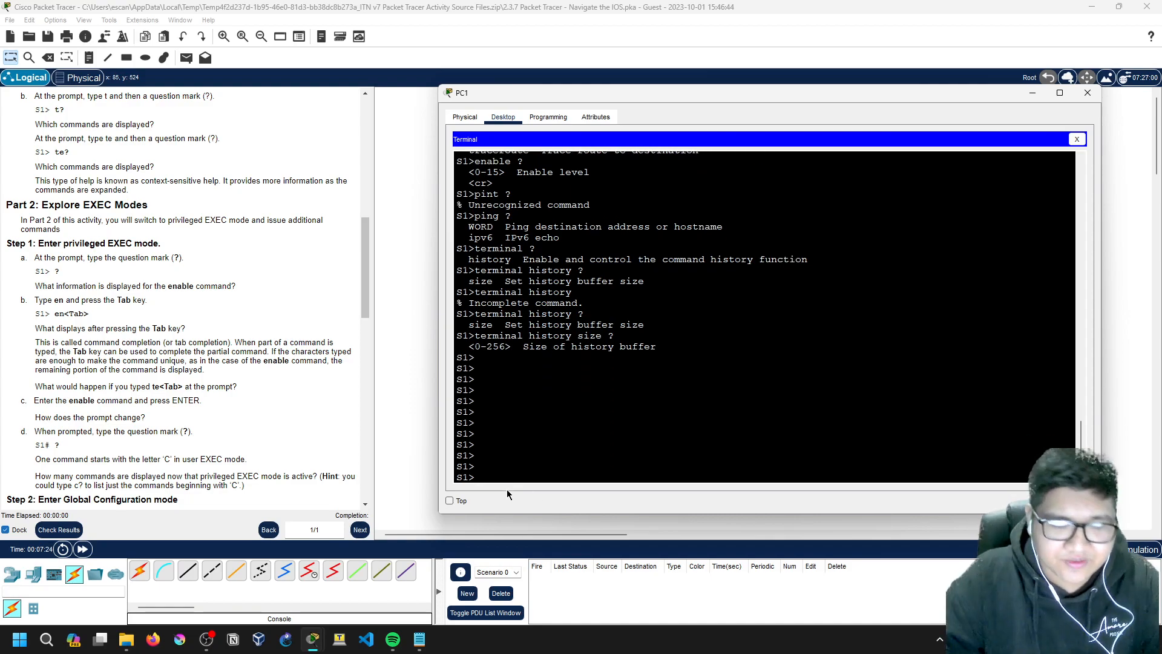
pyautogui.moveTo(52, 315); pyautogui.dragTo(90, 315)
pyautogui.click(41, 320)
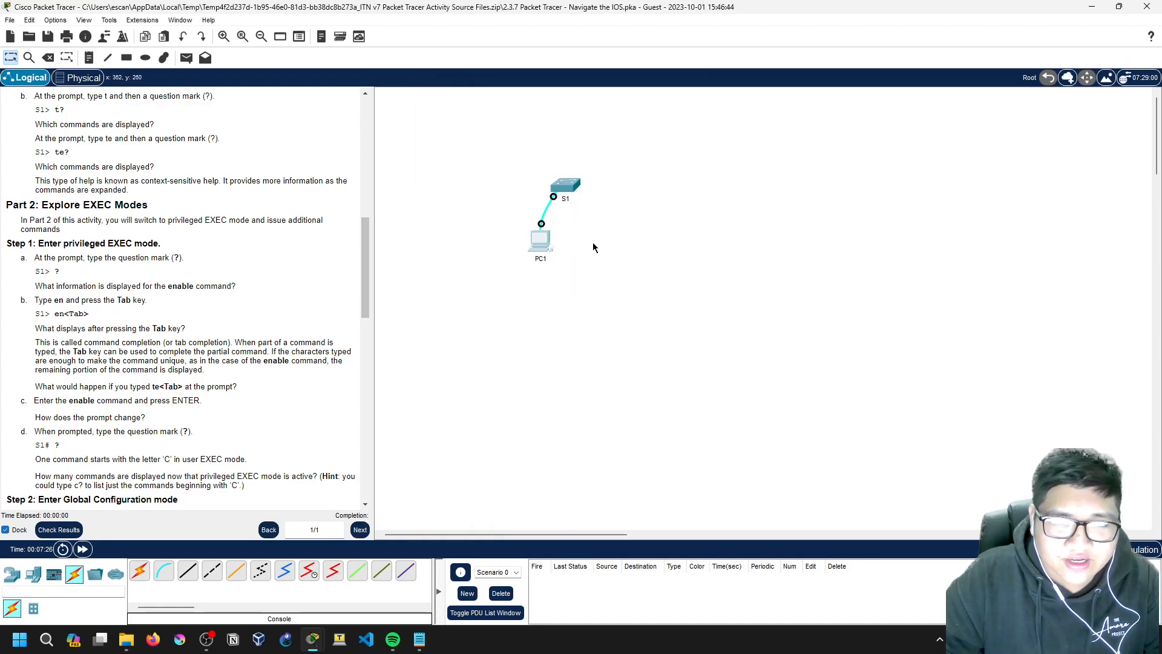
pyautogui.click(534, 240)
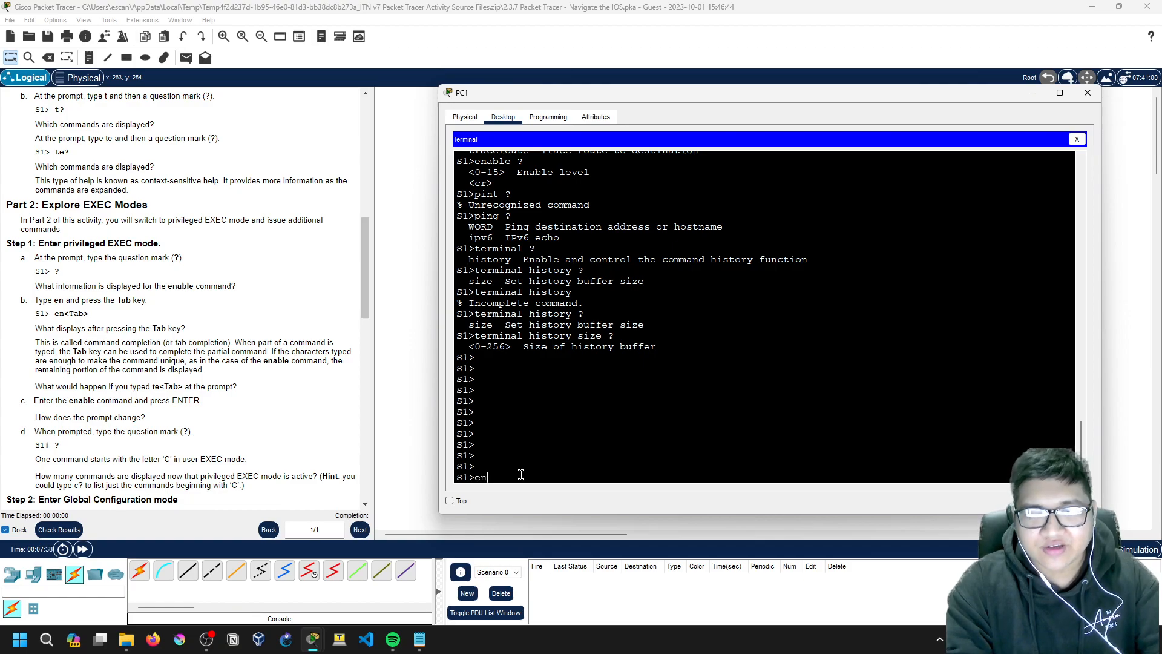
pyautogui.press('Return')
pyautogui.write('exit')
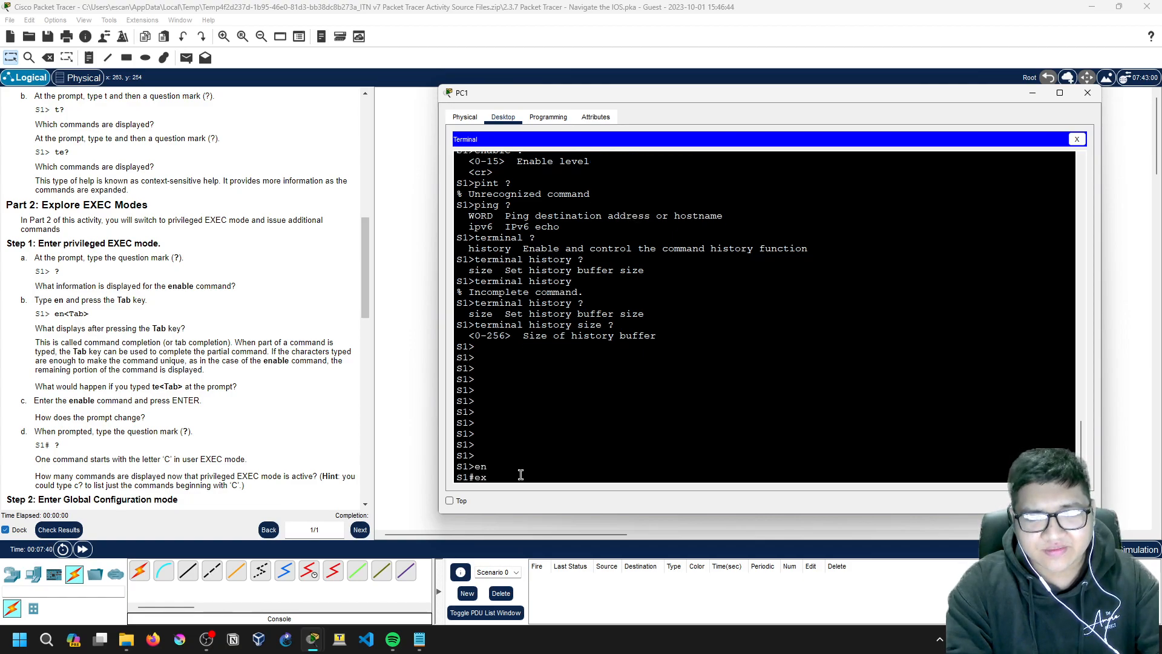
pyautogui.press('Return')
pyautogui.press('Return')
# Step: Run enable on S1, then use con? to list the configure and connect commands
pyautogui.write('en')
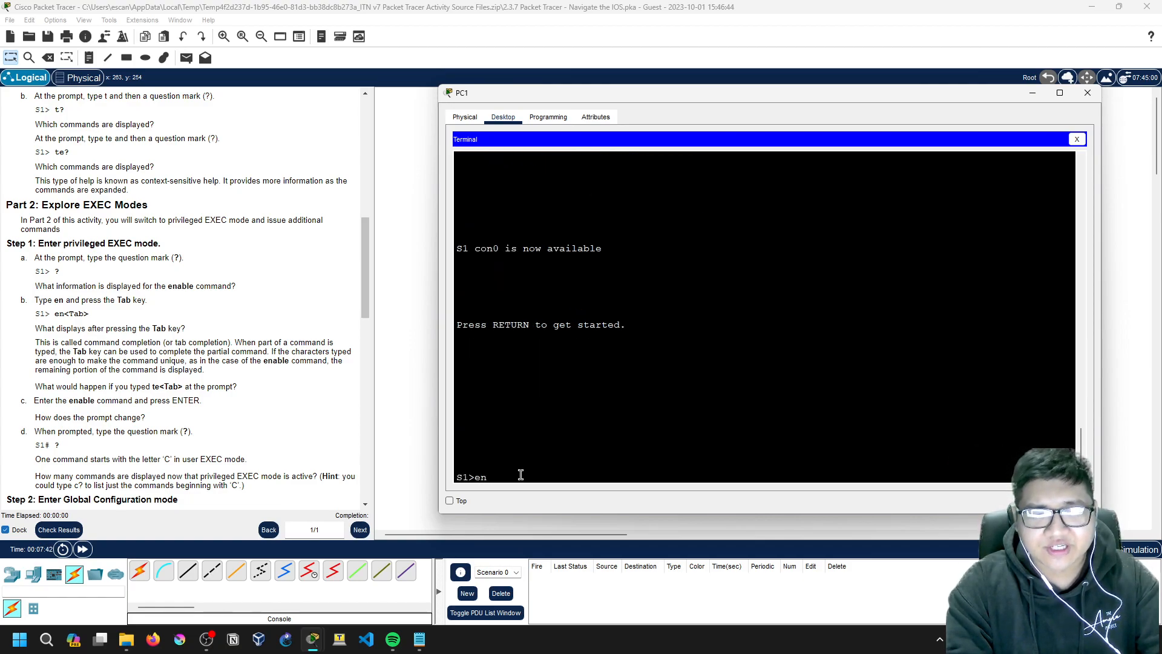
pyautogui.press('Tab')
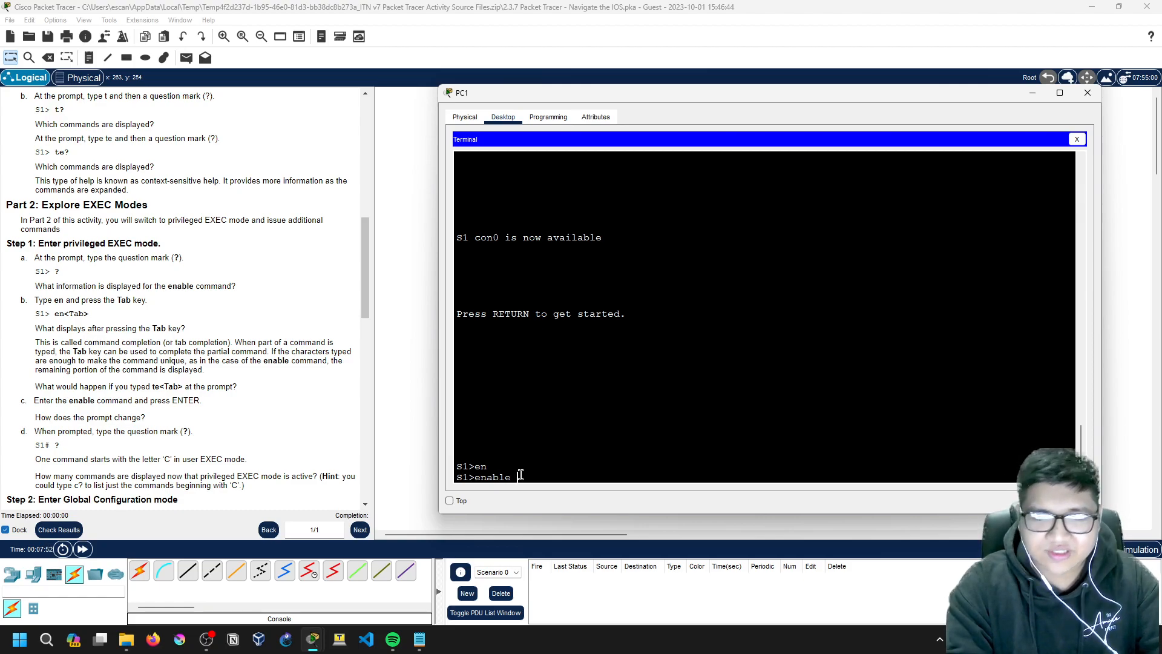
pyautogui.press('Return')
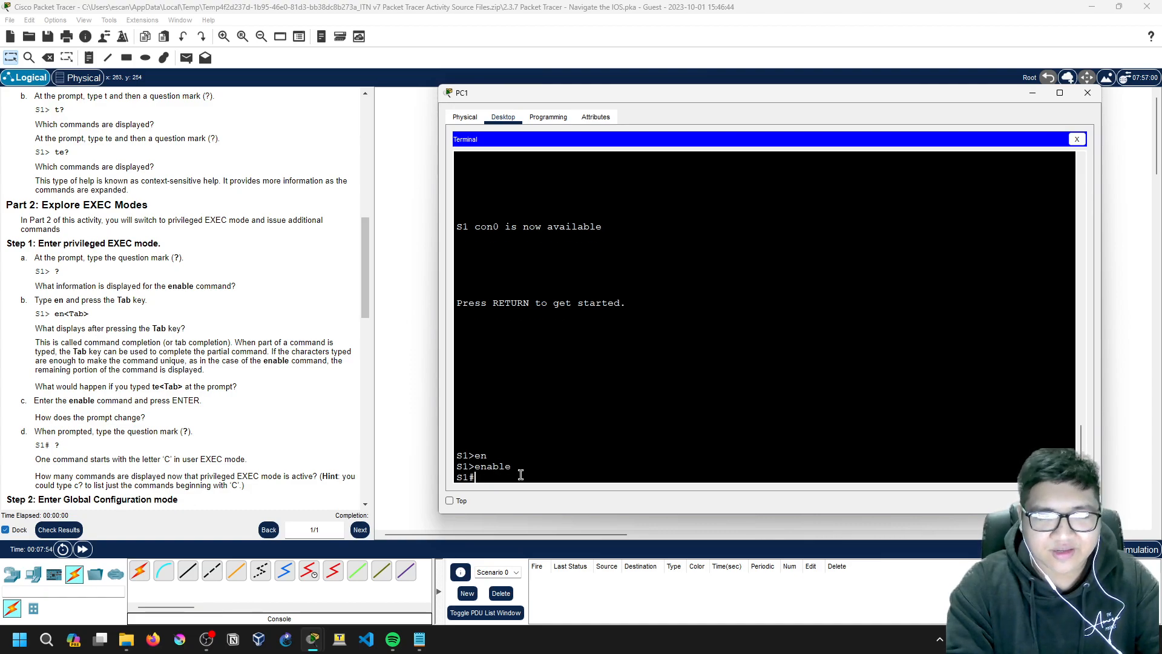
pyautogui.press('Tab')
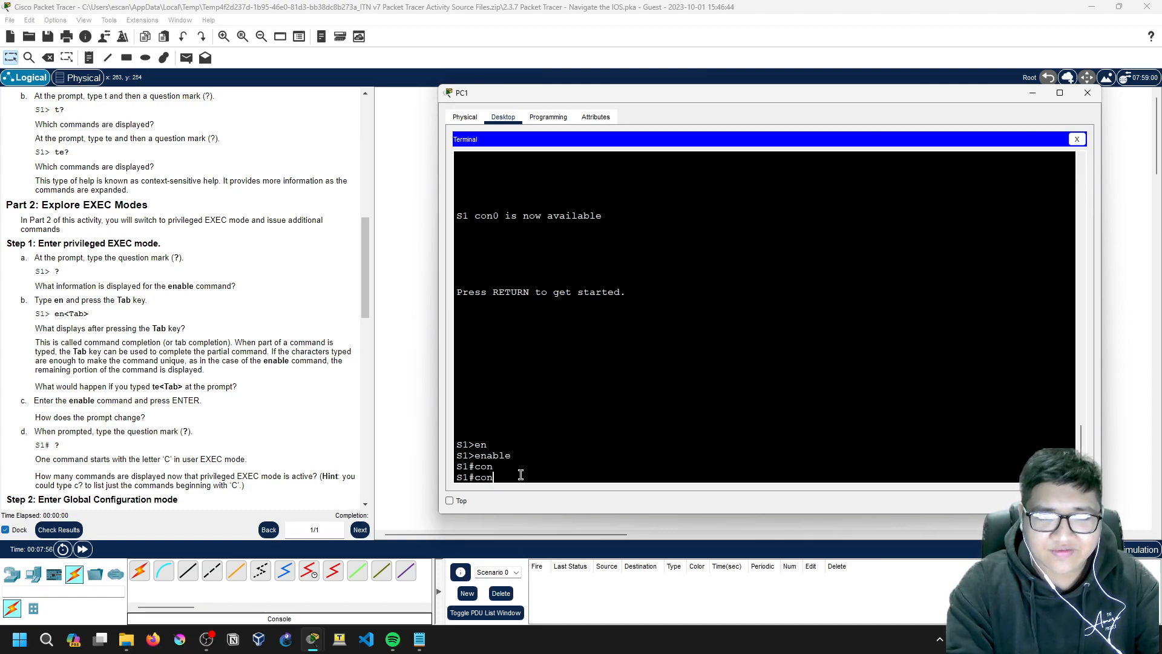
pyautogui.write('f')
pyautogui.press('Tab')
pyautogui.write('i')
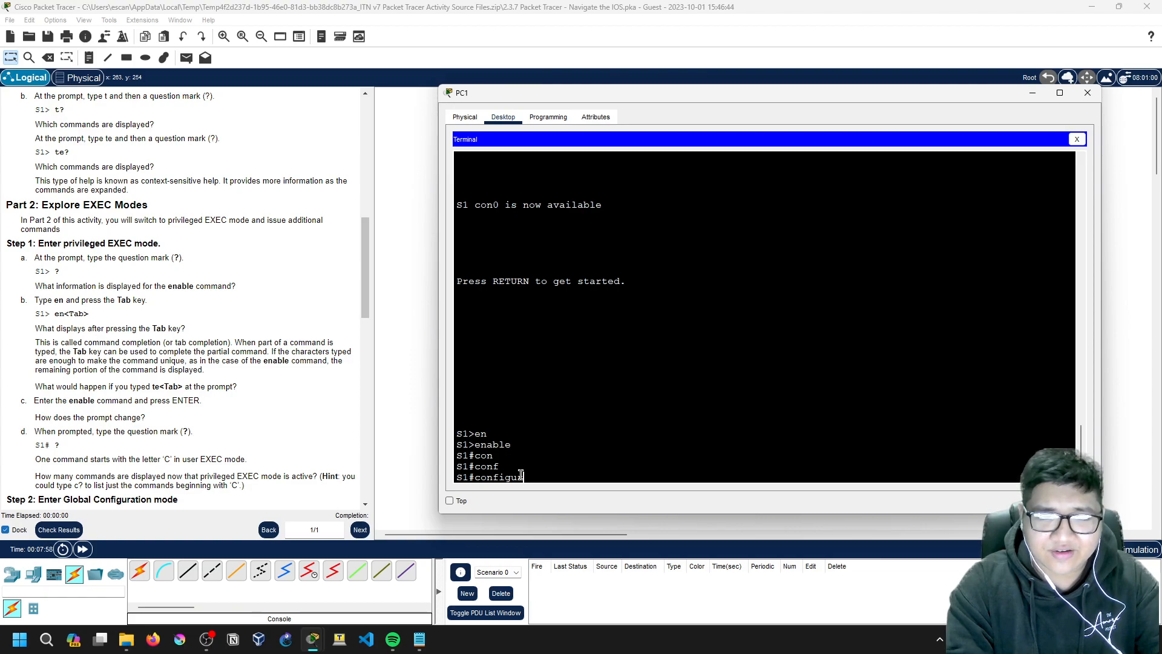
pyautogui.press('BackSpace')
pyautogui.press('BackSpace')
pyautogui.press('Tab')
pyautogui.press('Tab')
pyautogui.write('?')
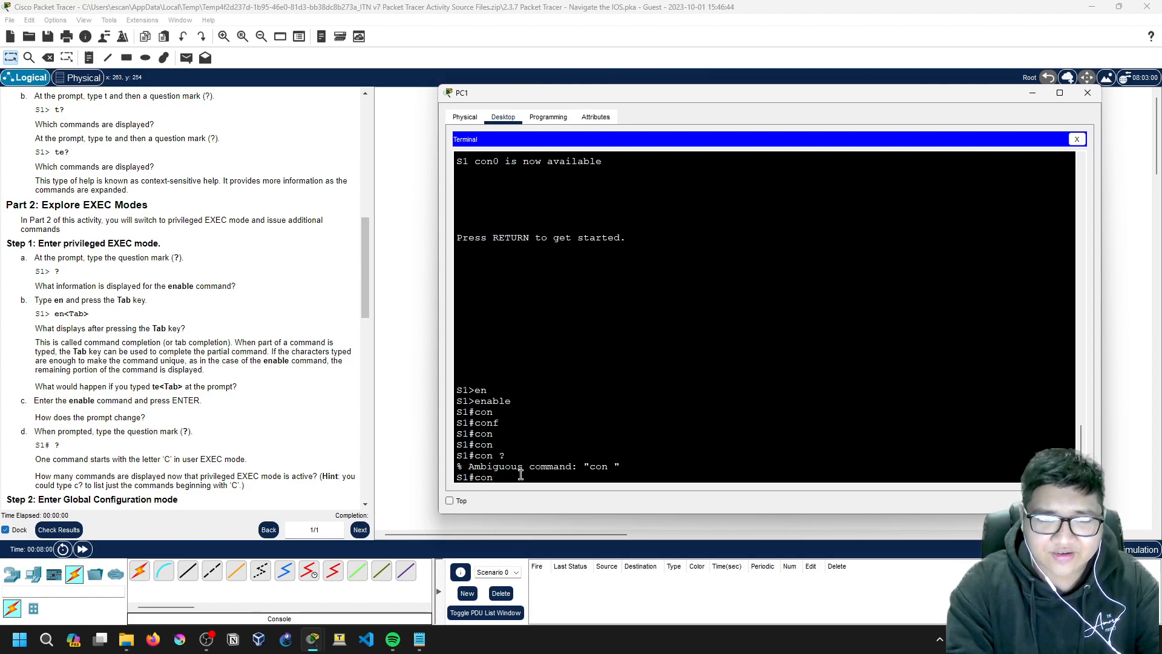
pyautogui.write('?')
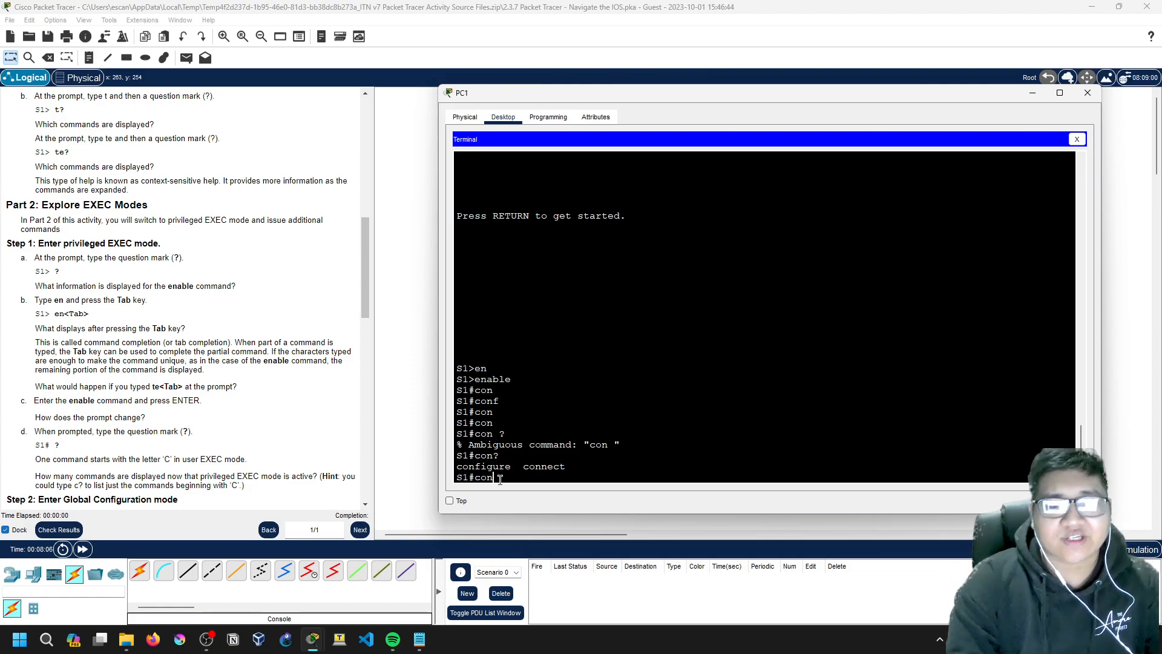
# Step: Enter conf t to put S1 at the S1(config)# prompt
pyautogui.write('f')
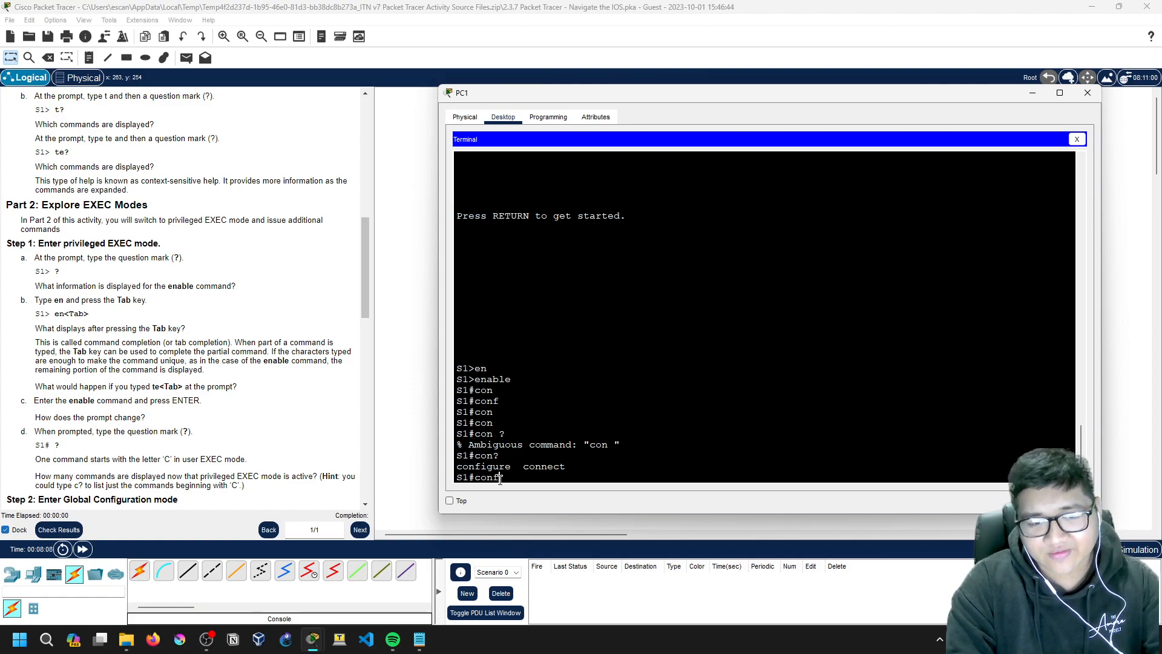
pyautogui.press('Tab')
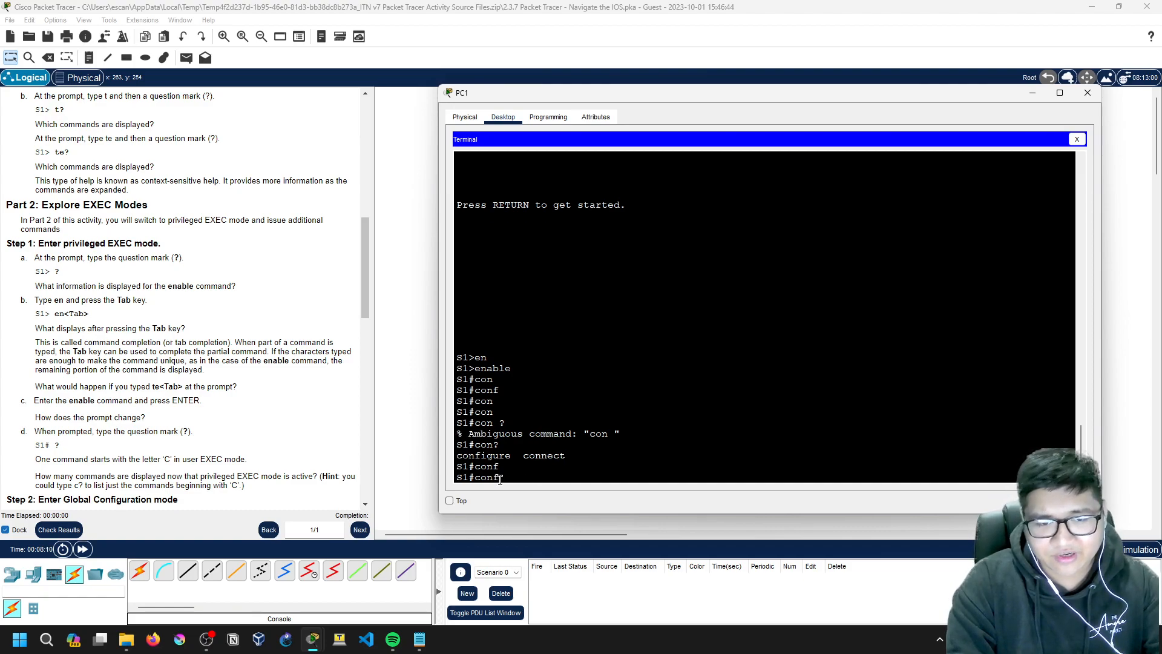
pyautogui.write('t')
pyautogui.press('Tab')
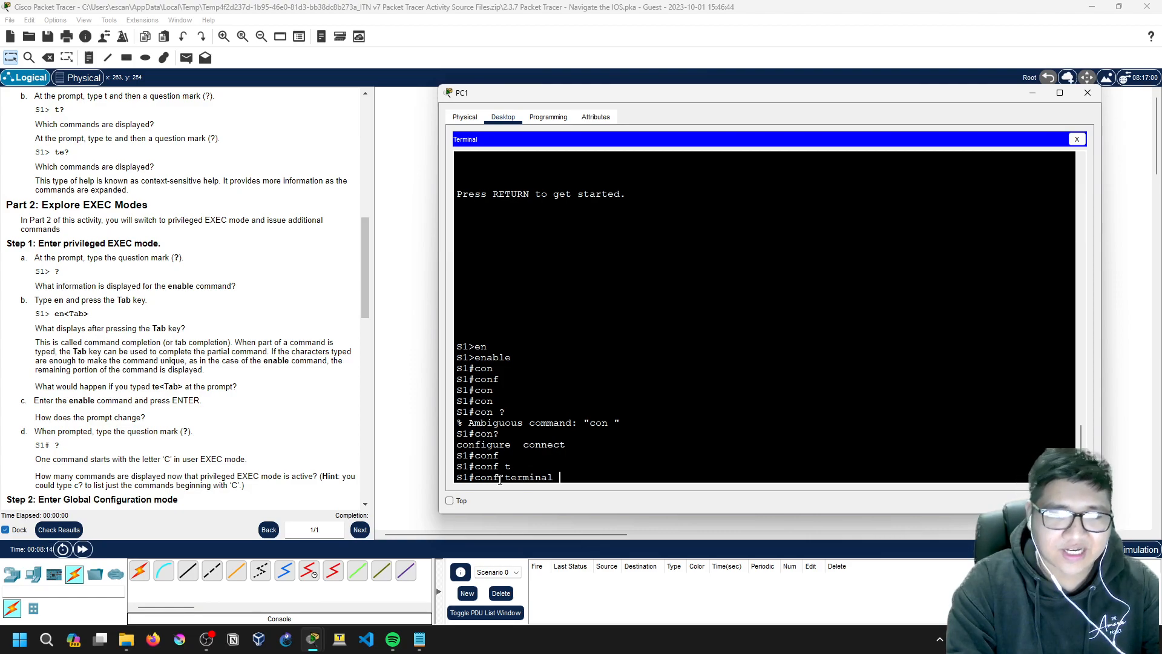
pyautogui.press('BackSpace')
pyautogui.press('BackSpace')
pyautogui.press('BackSpace')
pyautogui.press('BackSpace')
pyautogui.press('BackSpace')
pyautogui.press('BackSpace')
pyautogui.press('BackSpace')
pyautogui.press('BackSpace')
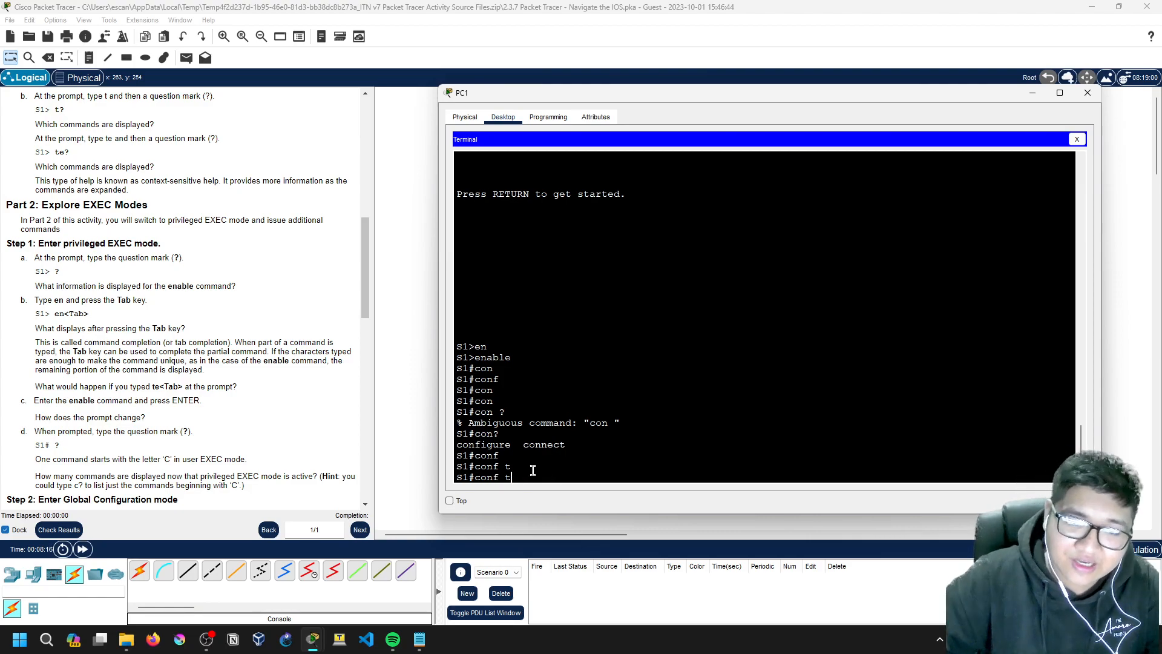
pyautogui.press('Return')
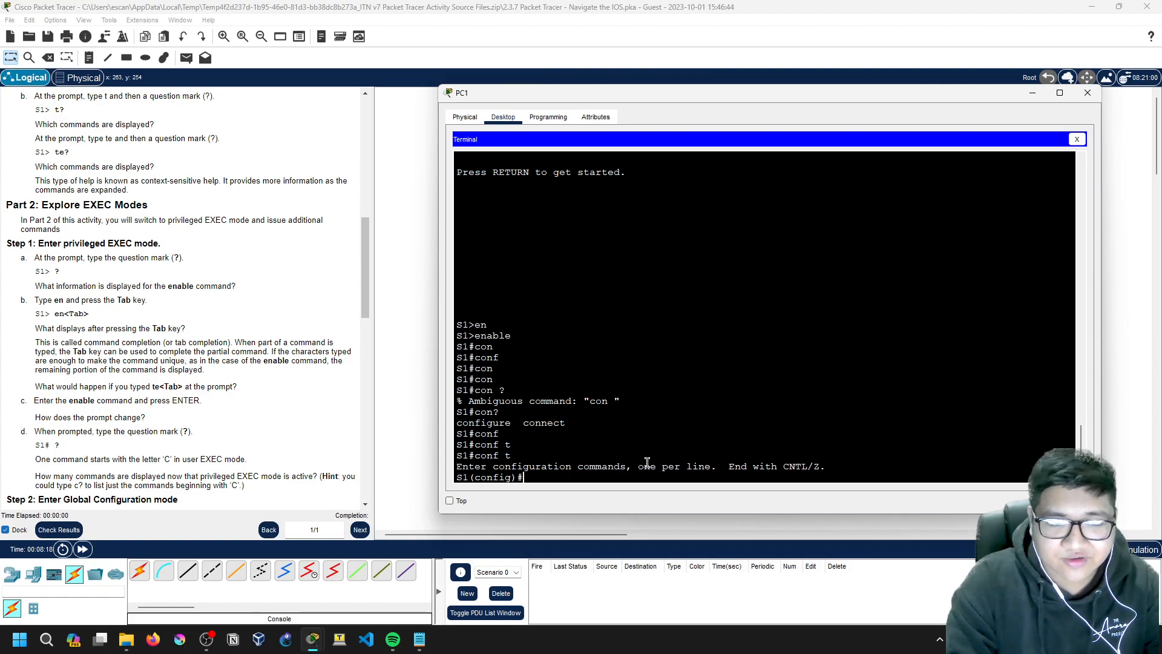
# Step: Exit global configuration mode so S1 returns to the S1# prompt
pyautogui.scroll(-1, 136, 344)
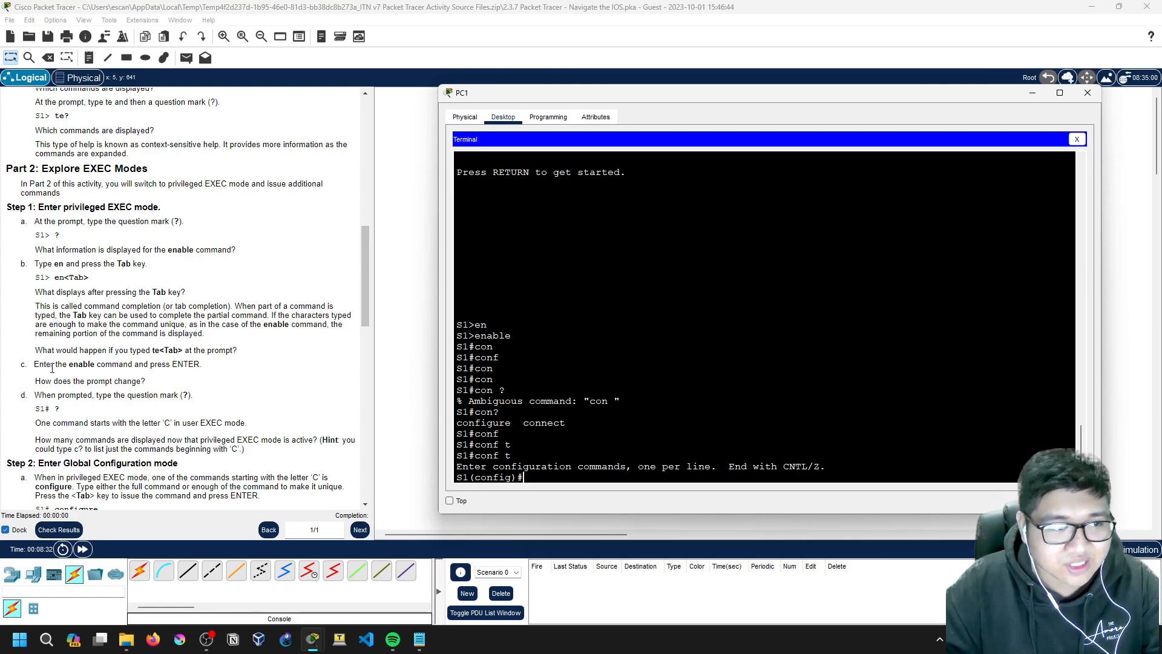
pyautogui.scroll(-1, 67, 363)
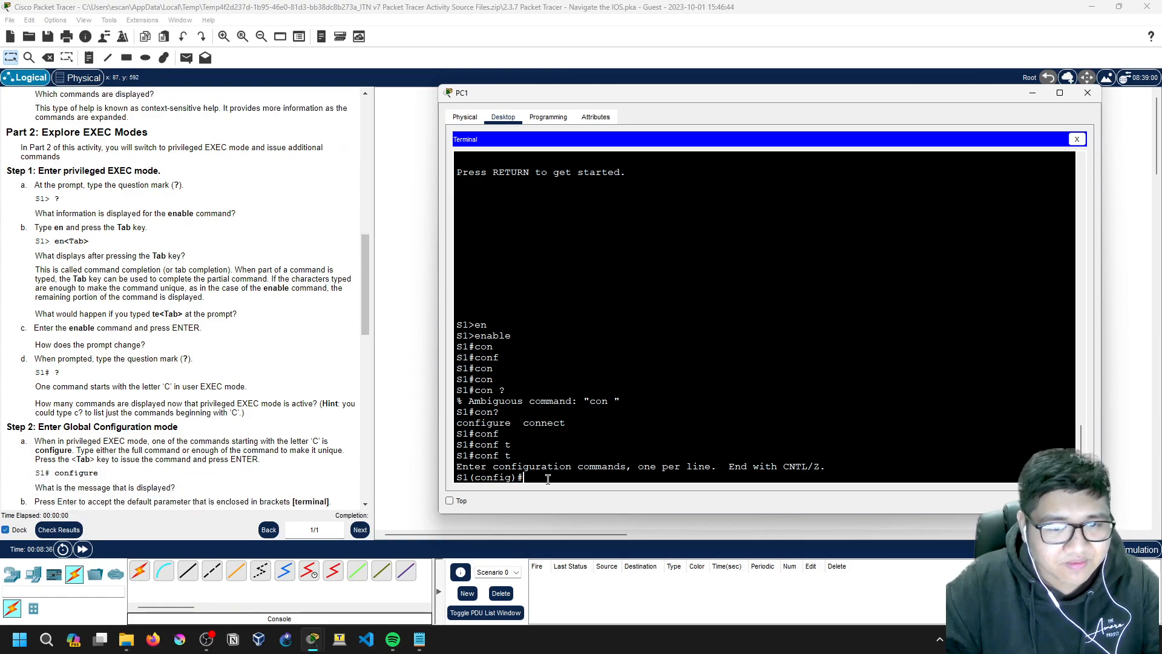
pyautogui.write('exit')
pyautogui.press('Return')
pyautogui.press('Return')
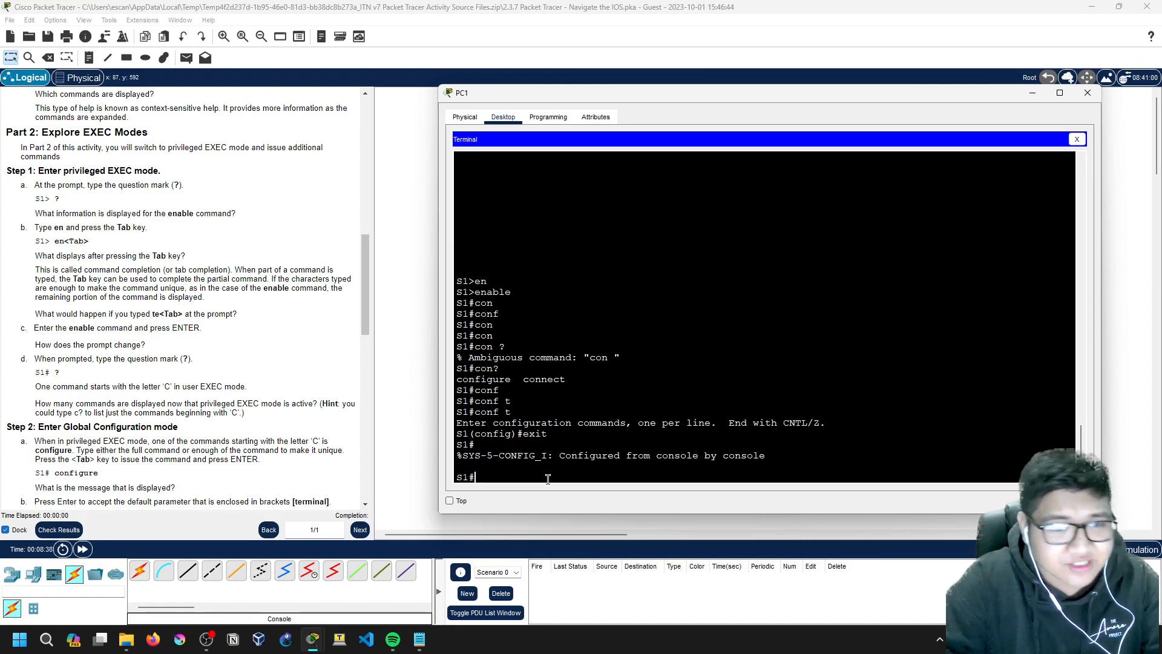
pyautogui.doubleClick(474, 477)
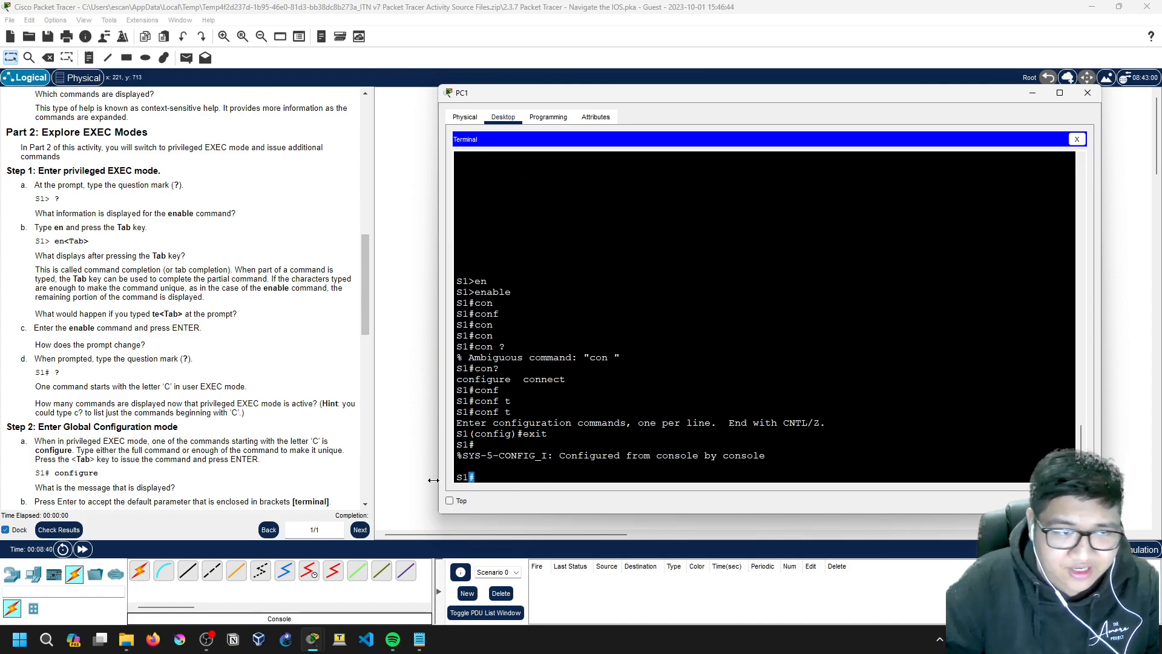
pyautogui.click(475, 479)
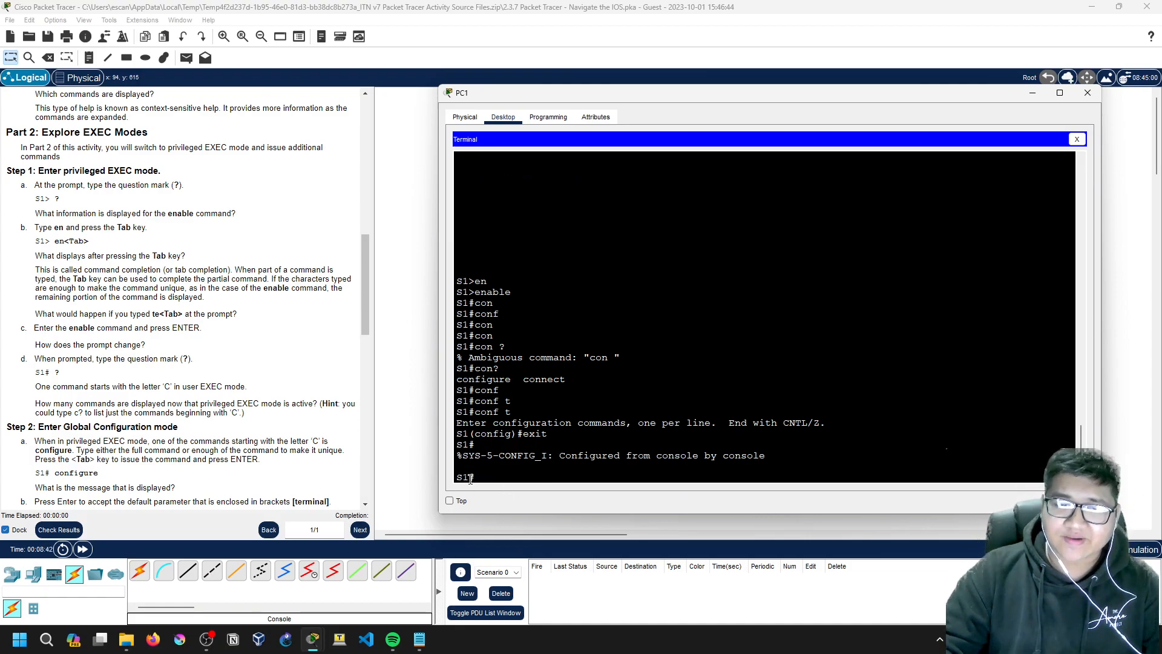
pyautogui.moveTo(477, 477)
pyautogui.mouseDown()
pyautogui.moveTo(462, 476)
pyautogui.moveTo(478, 477)
pyautogui.mouseUp()
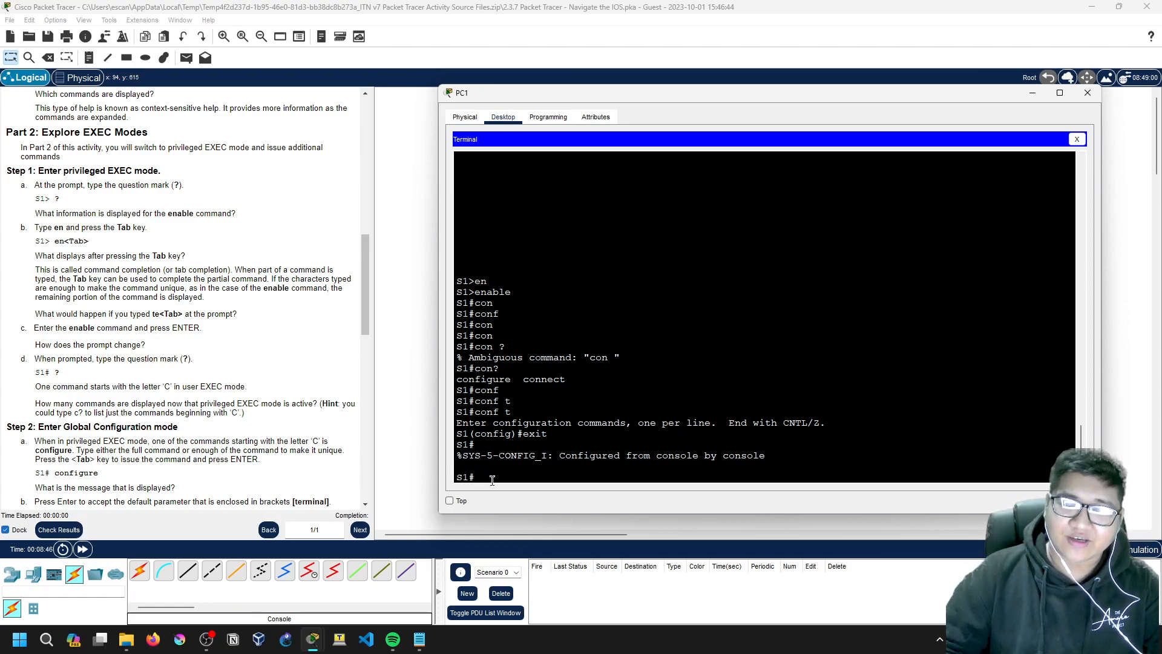
pyautogui.write('>')
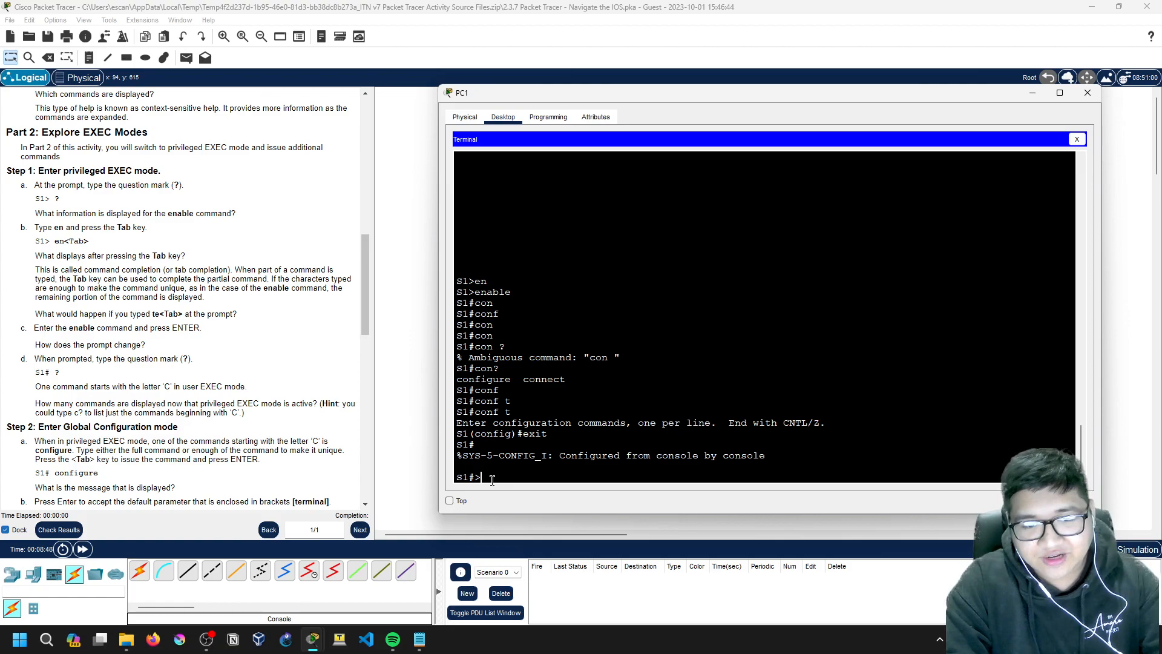
pyautogui.press('BackSpace')
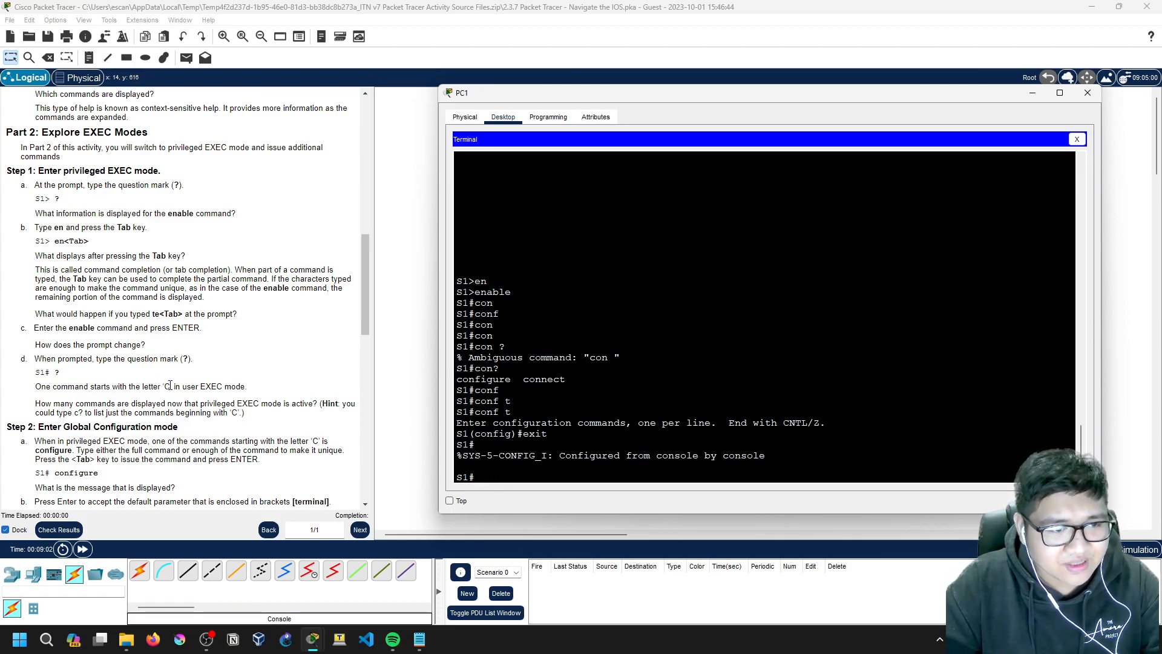
# Step: Bring PC1's terminal window with the S1 console back to the front
pyautogui.moveTo(170, 386); pyautogui.dragTo(221, 386)
pyautogui.click(214, 384)
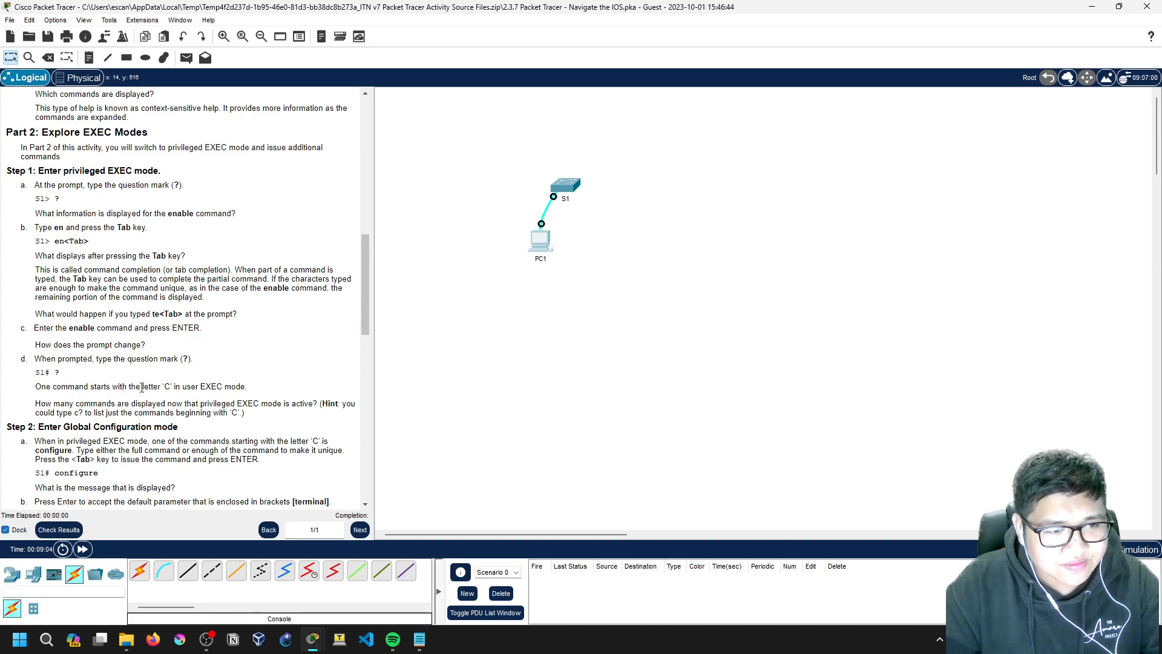
pyautogui.click(540, 239)
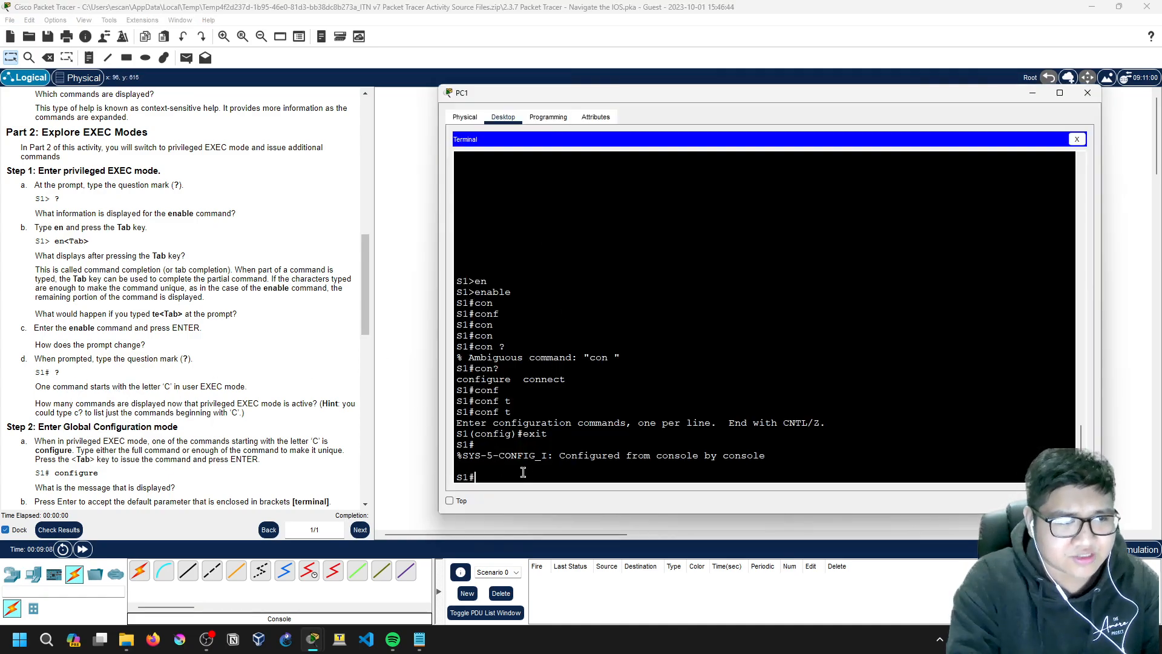
# Step: List S1's privileged EXEC commands with ?, then the c commands with c?
pyautogui.write('?')
pyautogui.press('space')
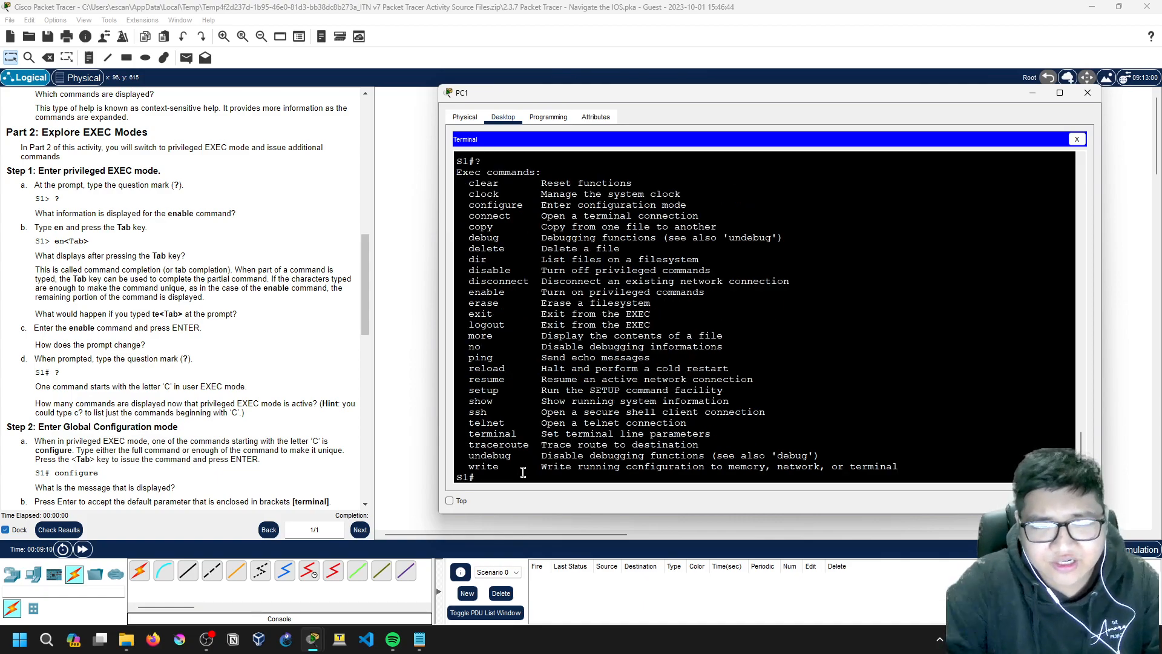
pyautogui.moveTo(469, 183); pyautogui.dragTo(500, 225)
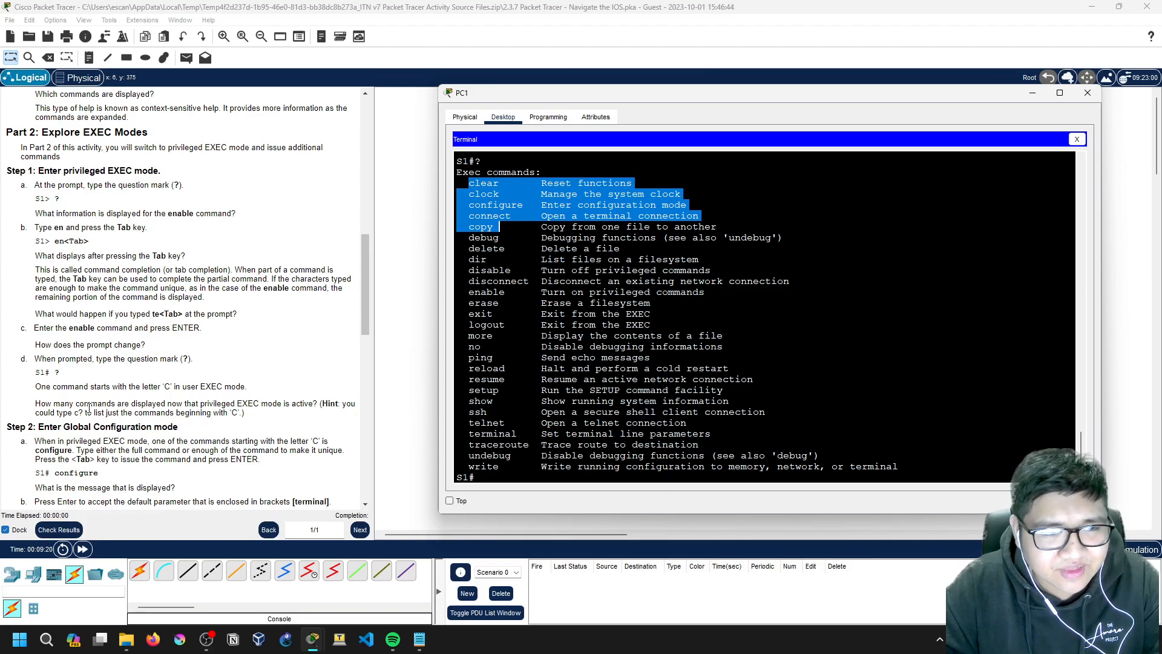
pyautogui.scroll(-1, 233, 422)
pyautogui.scroll(-1, 234, 422)
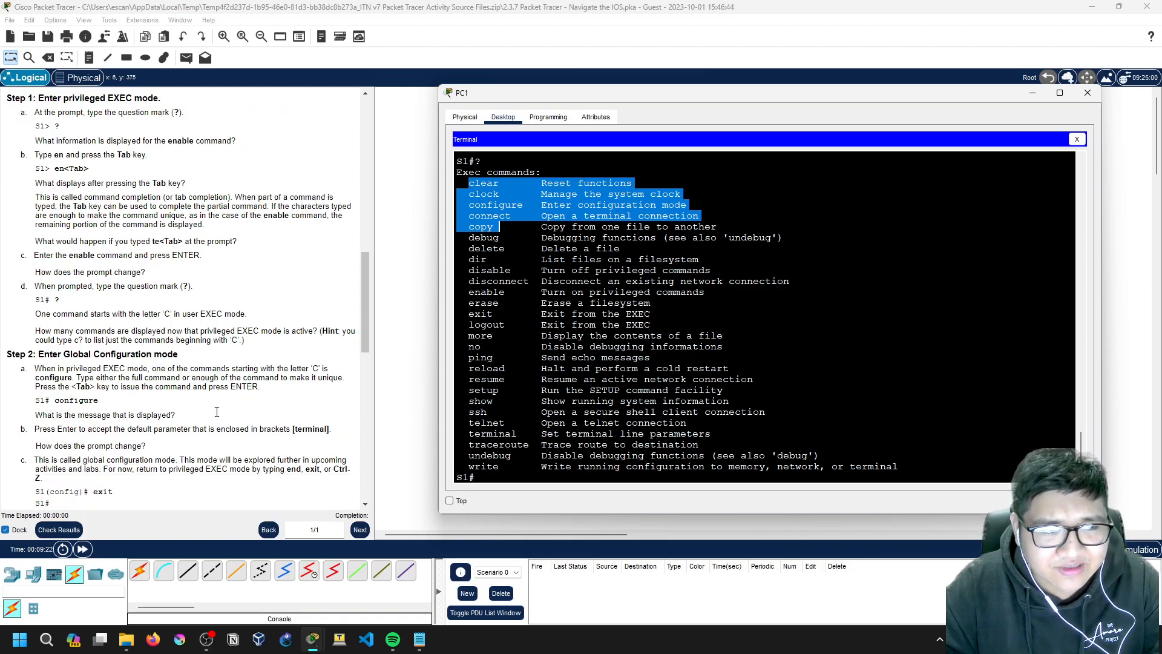
pyautogui.click(501, 248)
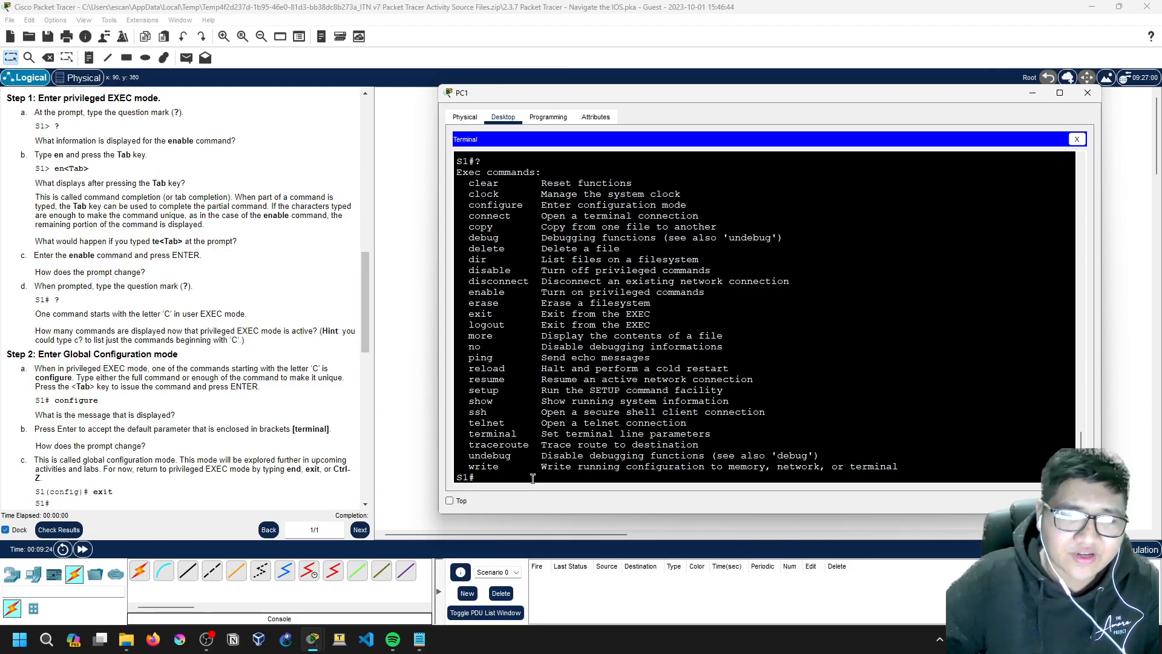
pyautogui.write('?')
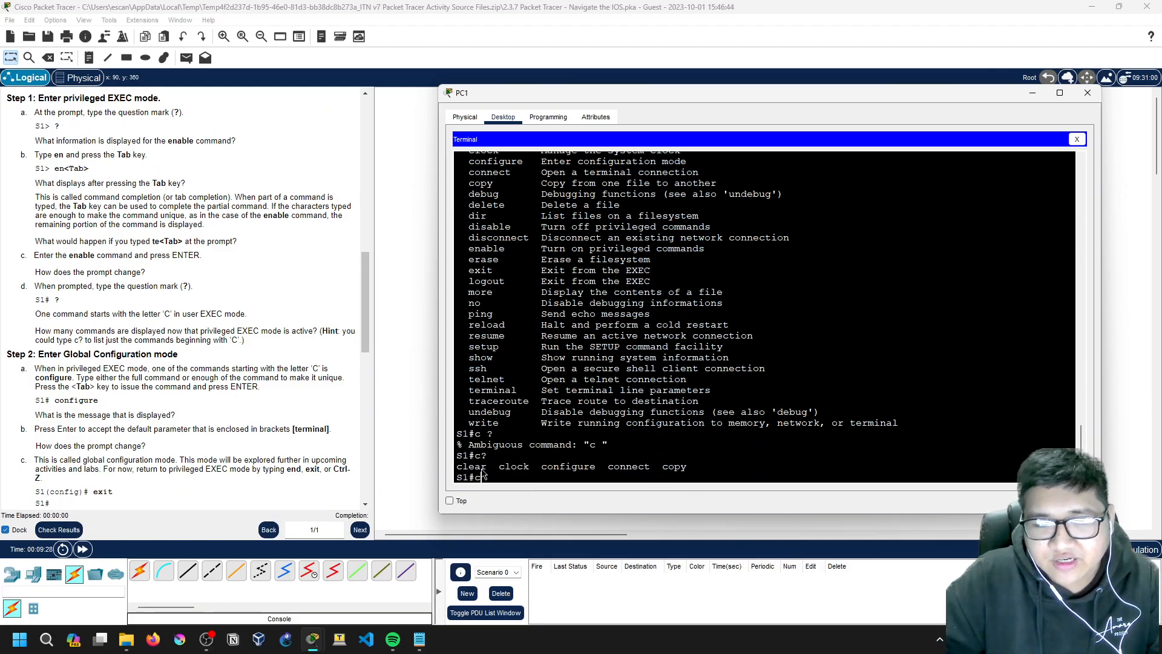
pyautogui.tripleClick(695, 467)
pyautogui.click(696, 467)
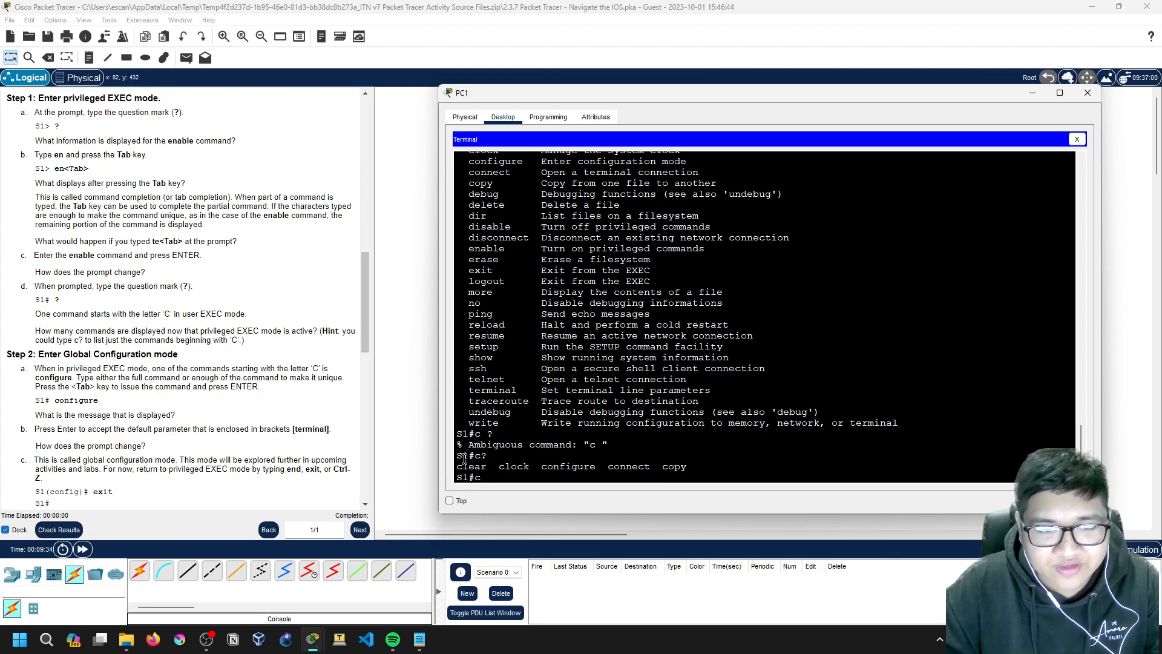
pyautogui.scroll(-1, 133, 337)
pyautogui.scroll(-1, 134, 337)
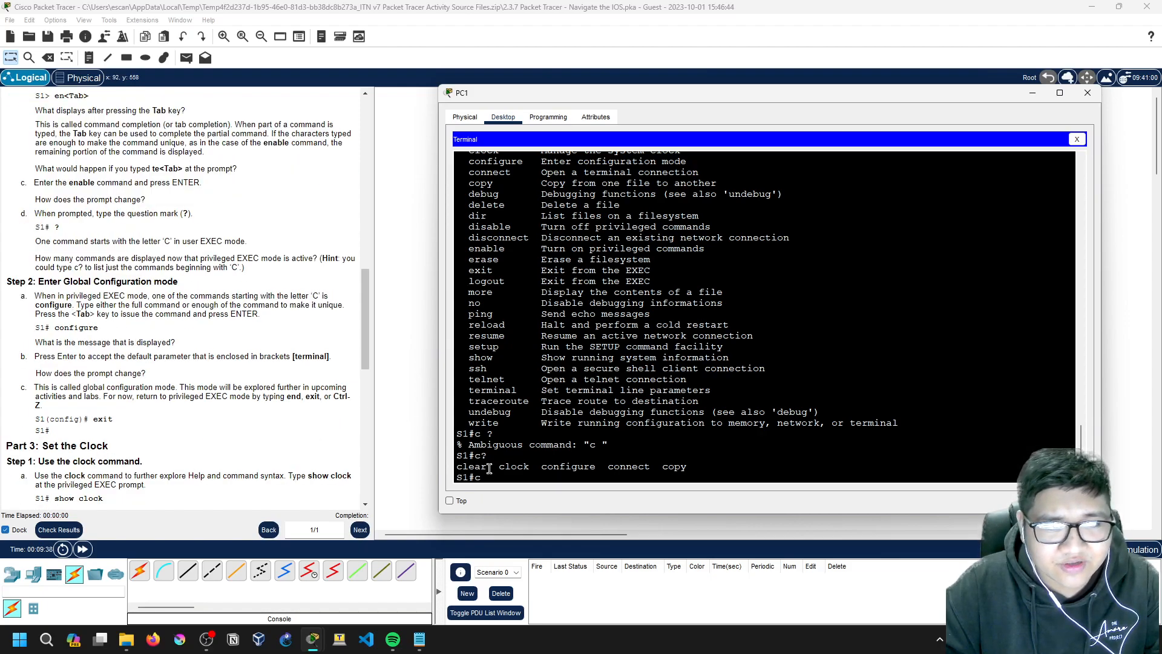
# Step: Tab-complete configure terminal and run it to enter global configuration mode
pyautogui.click(511, 479)
pyautogui.write('onfigure')
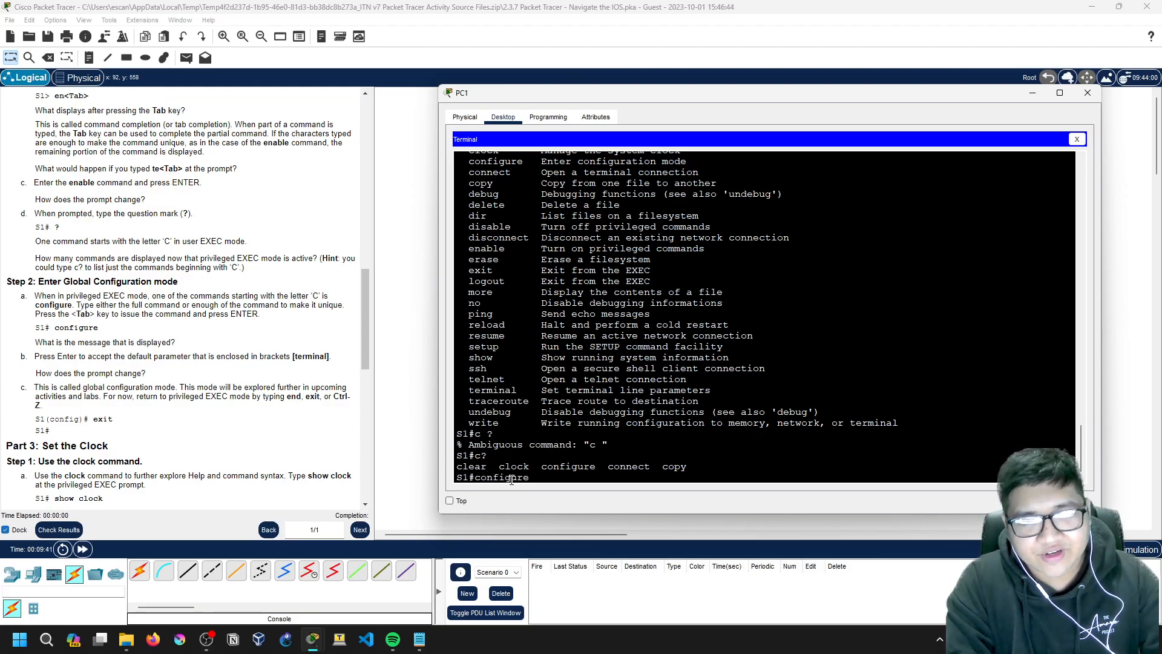
pyautogui.press('Tab')
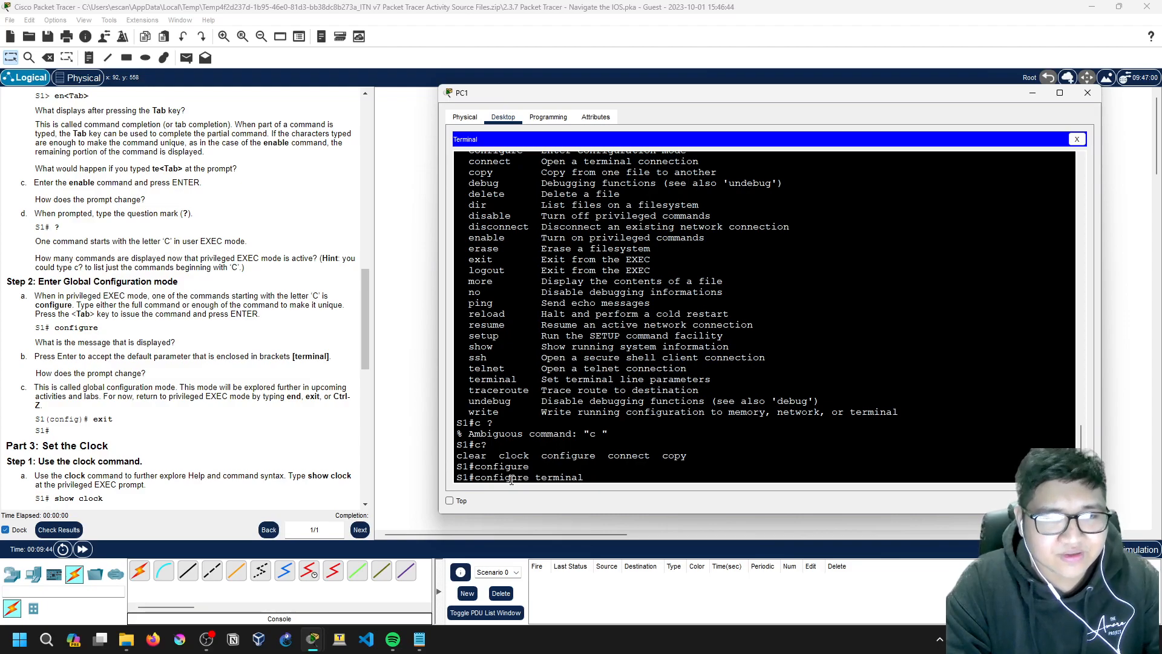
pyautogui.press('BackSpace')
pyautogui.press('BackSpace')
pyautogui.press('BackSpace')
pyautogui.press('BackSpace')
pyautogui.press('BackSpace')
pyautogui.press('BackSpace')
pyautogui.press('BackSpace')
pyautogui.press('BackSpace')
pyautogui.press('BackSpace')
pyautogui.press('BackSpace')
pyautogui.press('BackSpace')
pyautogui.press('BackSpace')
pyautogui.press('BackSpace')
pyautogui.press('BackSpace')
pyautogui.press('BackSpace')
pyautogui.press('BackSpace')
pyautogui.press('BackSpace')
pyautogui.press('BackSpace')
pyautogui.press('BackSpace')
pyautogui.write('configure ')
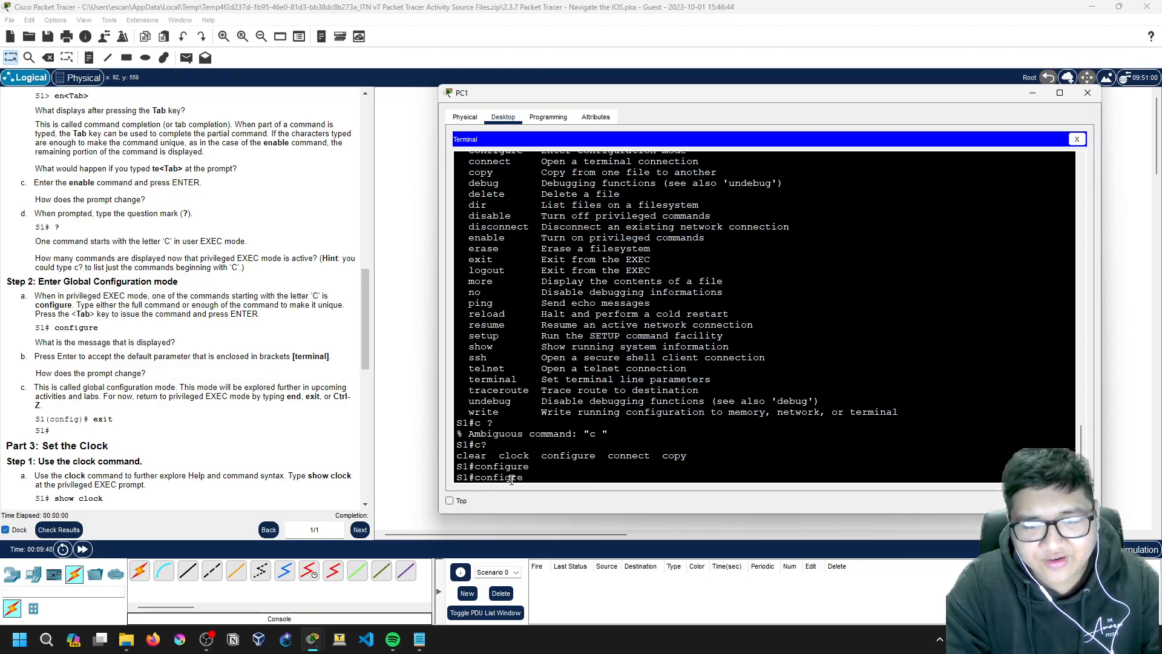
pyautogui.write('ure')
pyautogui.press('Tab')
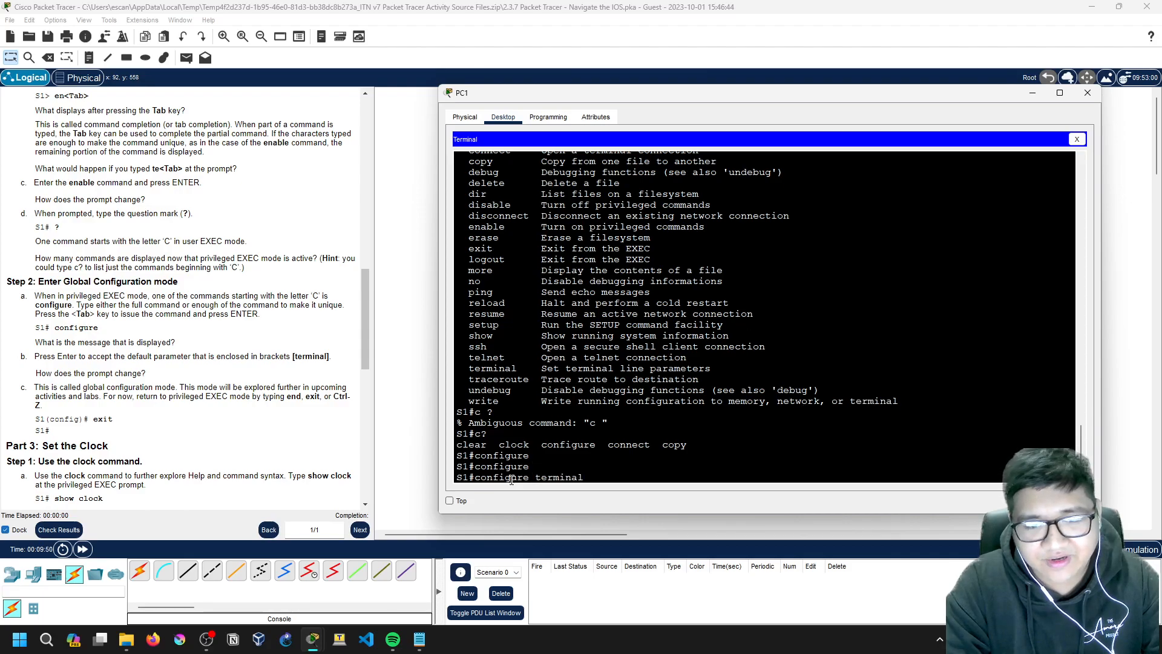
pyautogui.press('BackSpace')
pyautogui.press('BackSpace')
pyautogui.press('BackSpace')
pyautogui.press('BackSpace')
pyautogui.press('BackSpace')
pyautogui.press('BackSpace')
pyautogui.press('BackSpace')
pyautogui.press('BackSpace')
pyautogui.press('Tab')
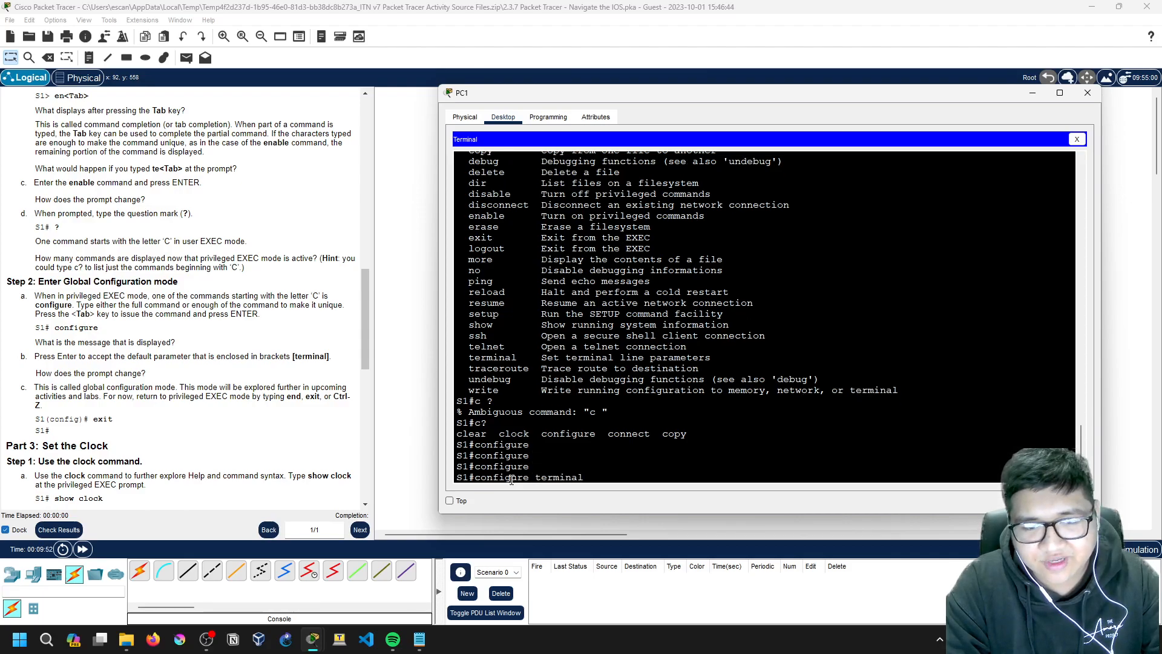
pyautogui.press('BackSpace')
pyautogui.press('BackSpace')
pyautogui.press('BackSpace')
pyautogui.press('BackSpace')
pyautogui.press('BackSpace')
pyautogui.press('BackSpace')
pyautogui.press('BackSpace')
pyautogui.press('BackSpace')
pyautogui.press('BackSpace')
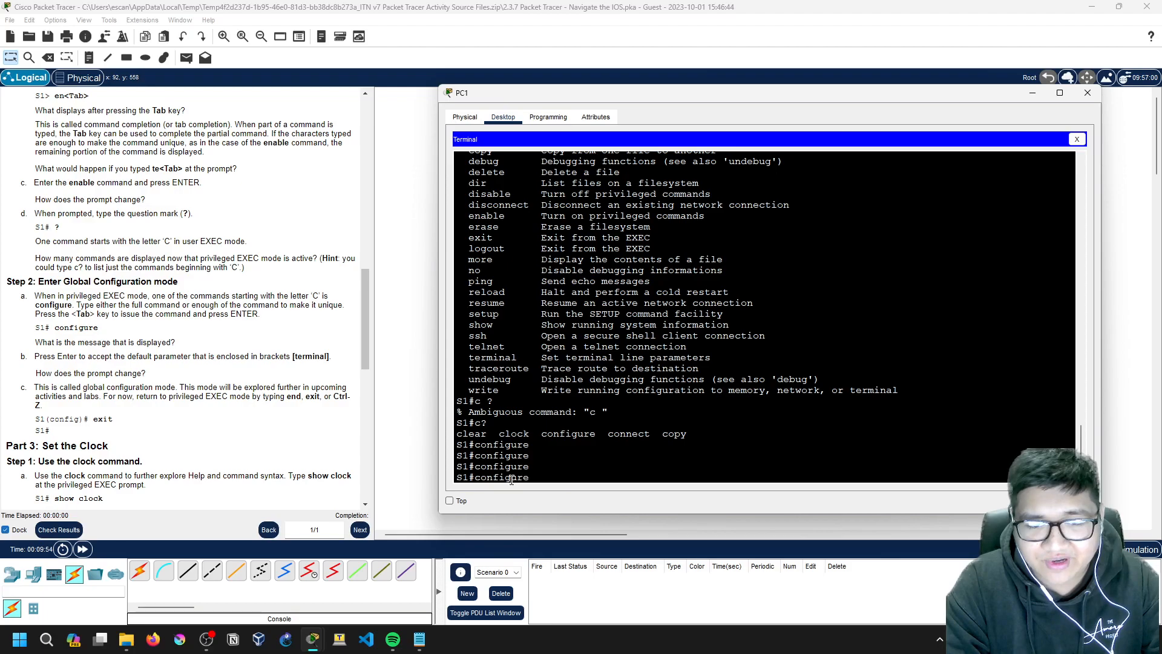
pyautogui.write('? ?')
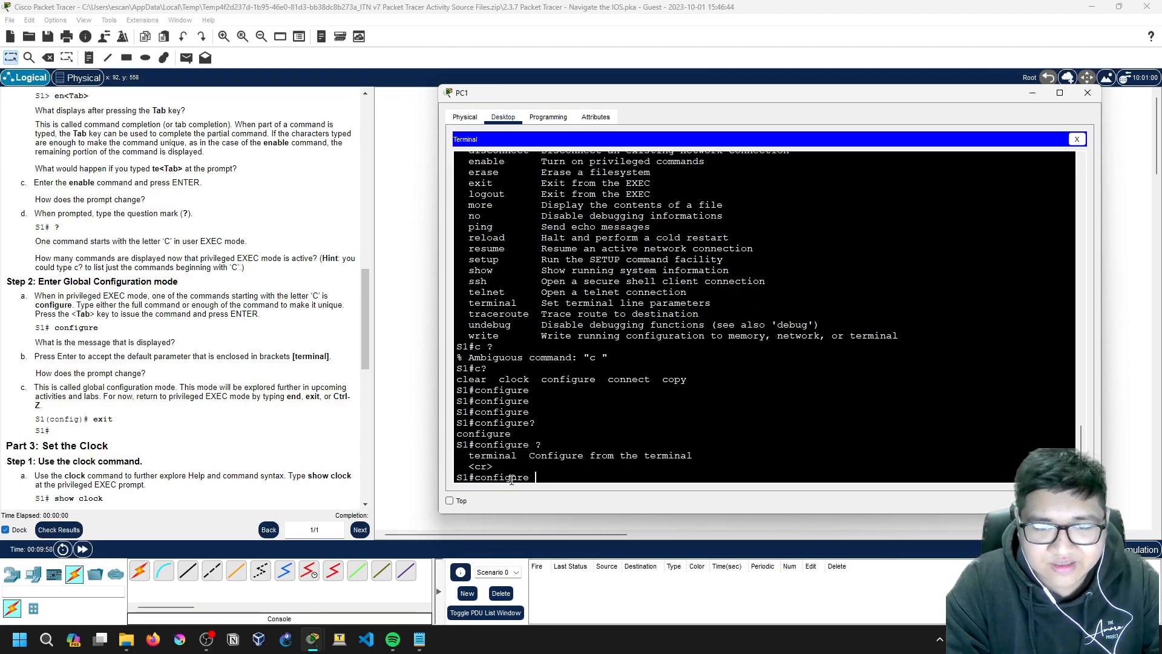
pyautogui.press('Tab')
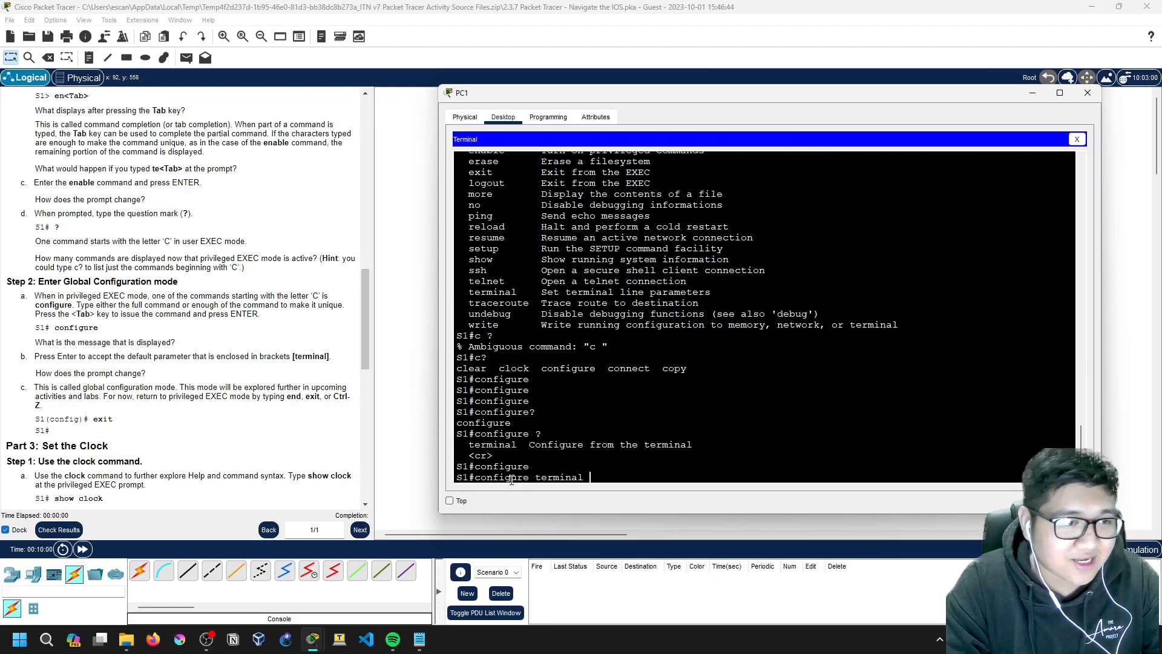
pyautogui.press('Return')
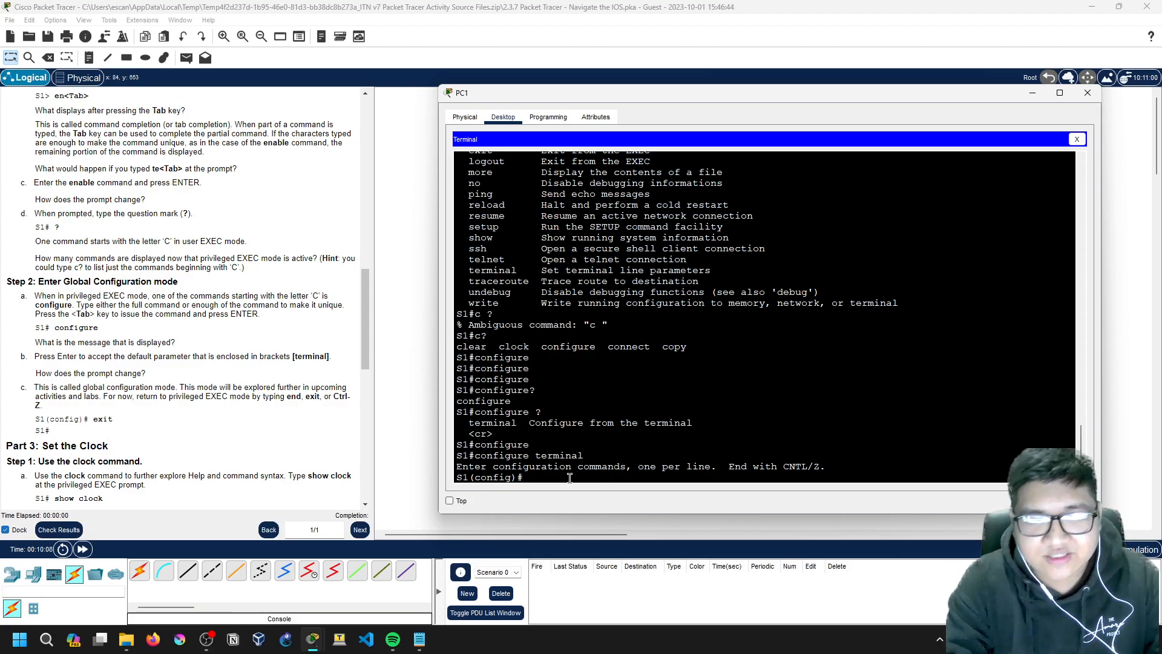
# Step: Exit global configuration mode back to the S1# prompt
pyautogui.write('exit')
pyautogui.press('Return')
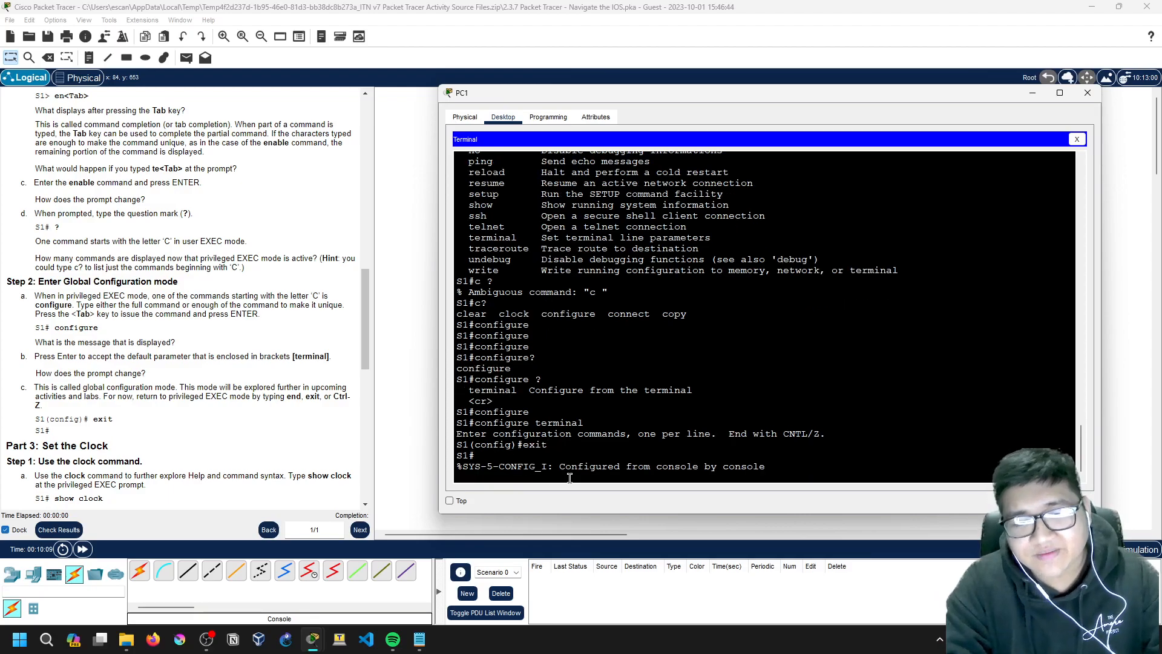
pyautogui.moveTo(553, 475); pyautogui.dragTo(773, 478)
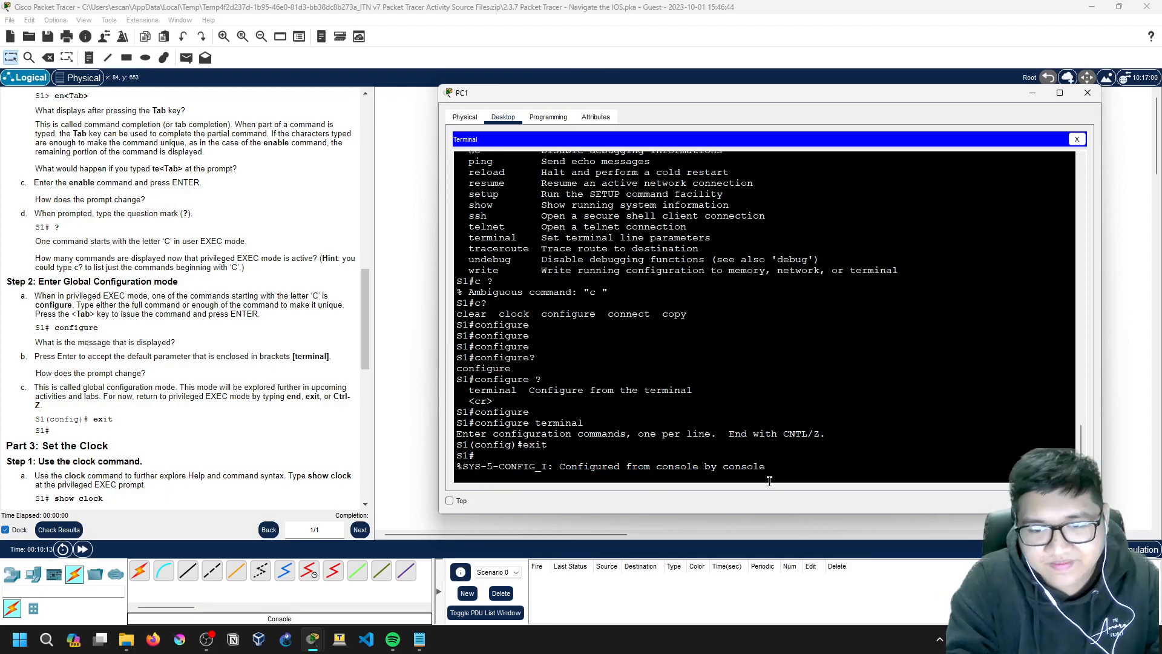
pyautogui.press('Return')
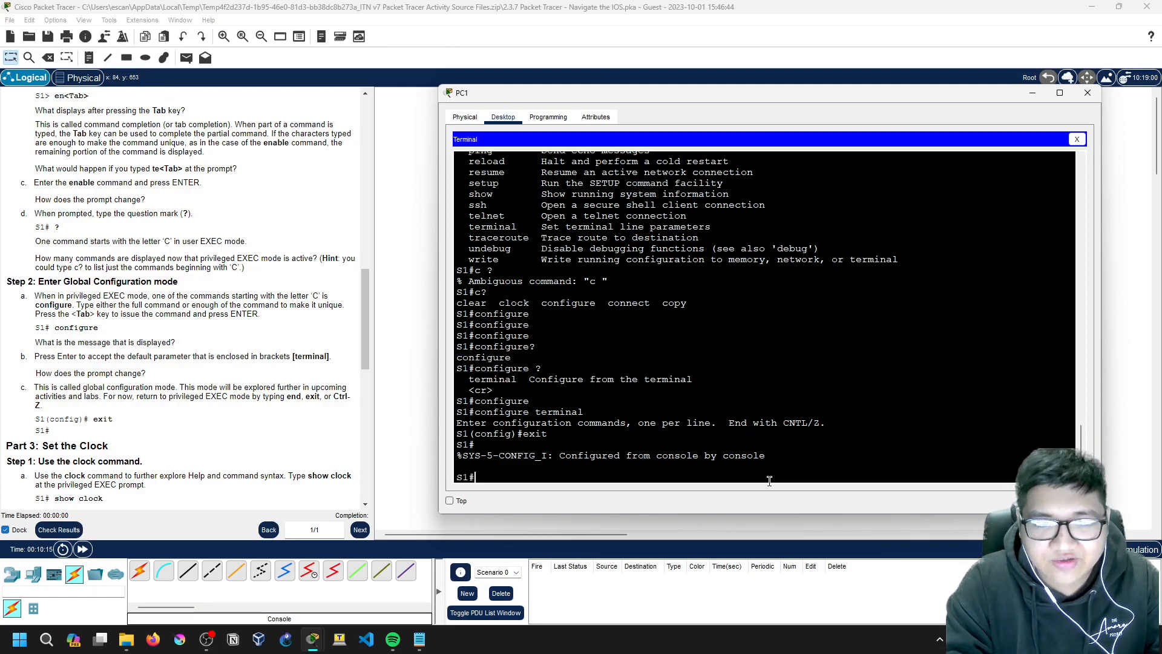
# Step: Enter conf t and return straight to S1# with Ctrl+Z, twice
pyautogui.write('conf t')
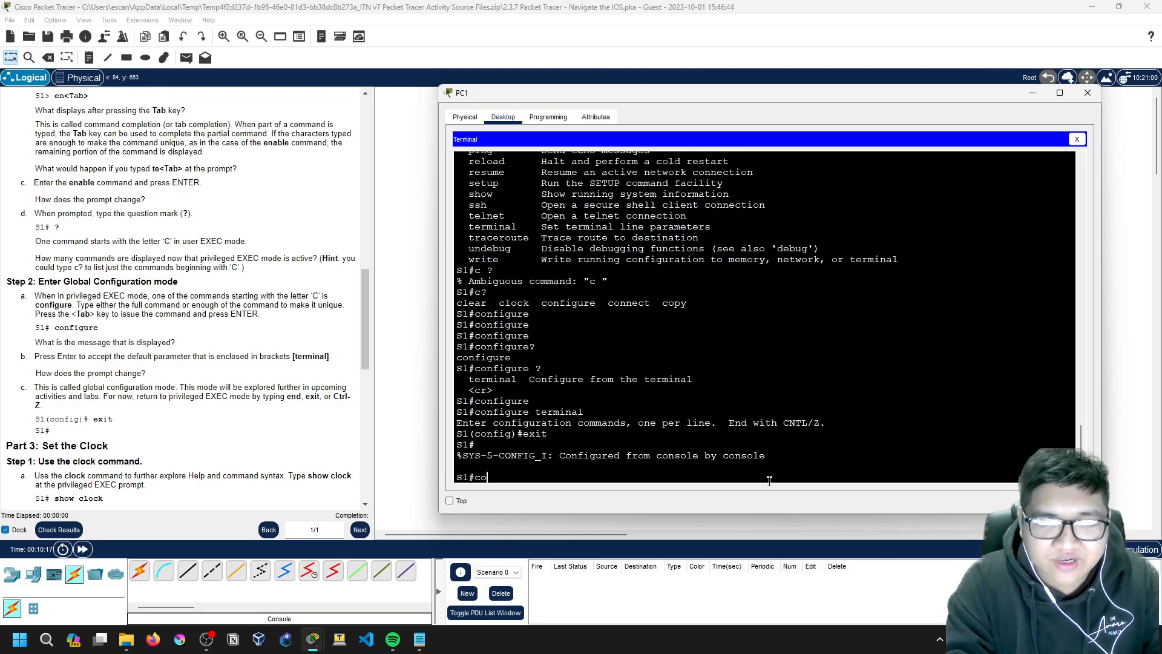
pyautogui.press('Return')
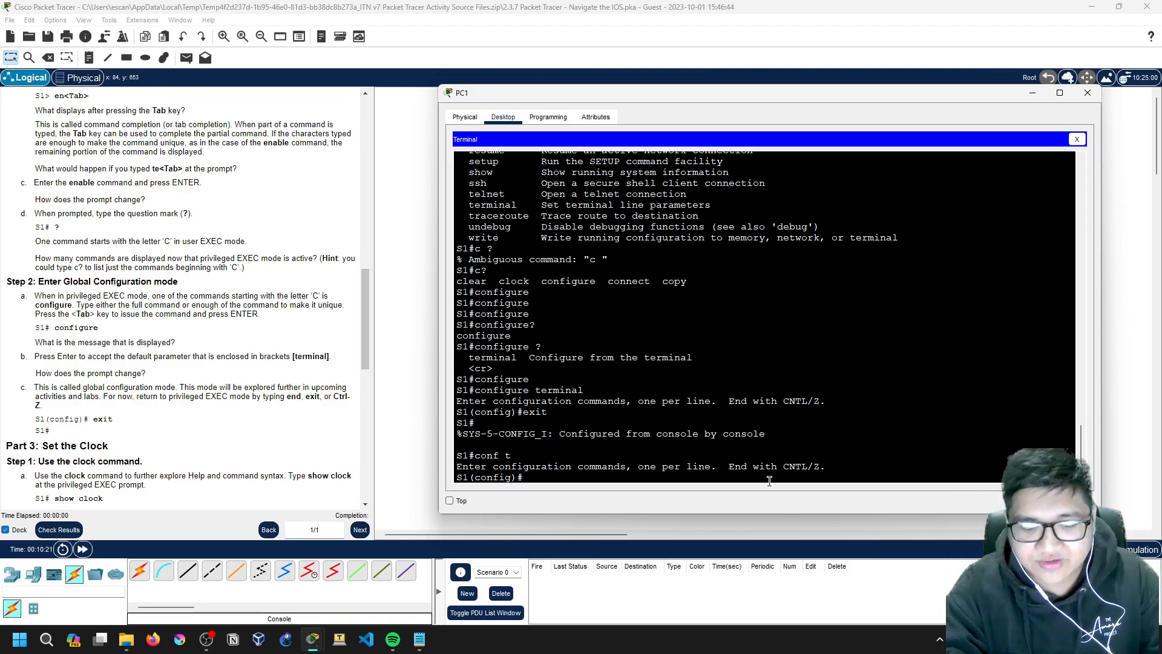
pyautogui.hotkey('ctrl', 'z')
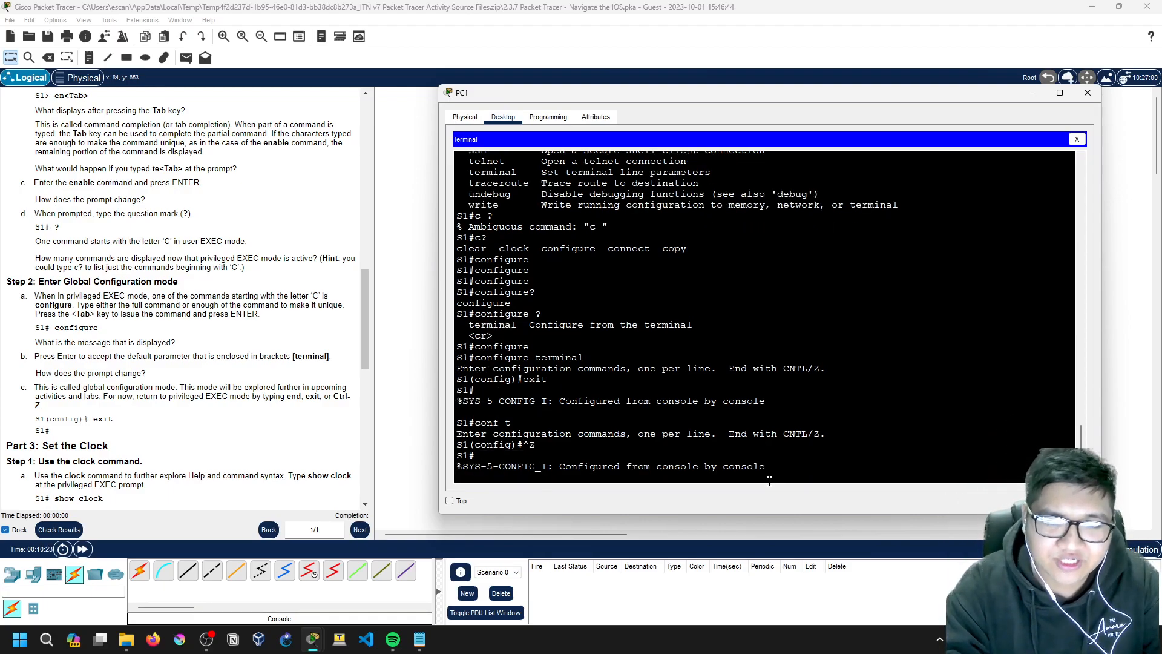
pyautogui.press('Return')
pyautogui.write('conf t')
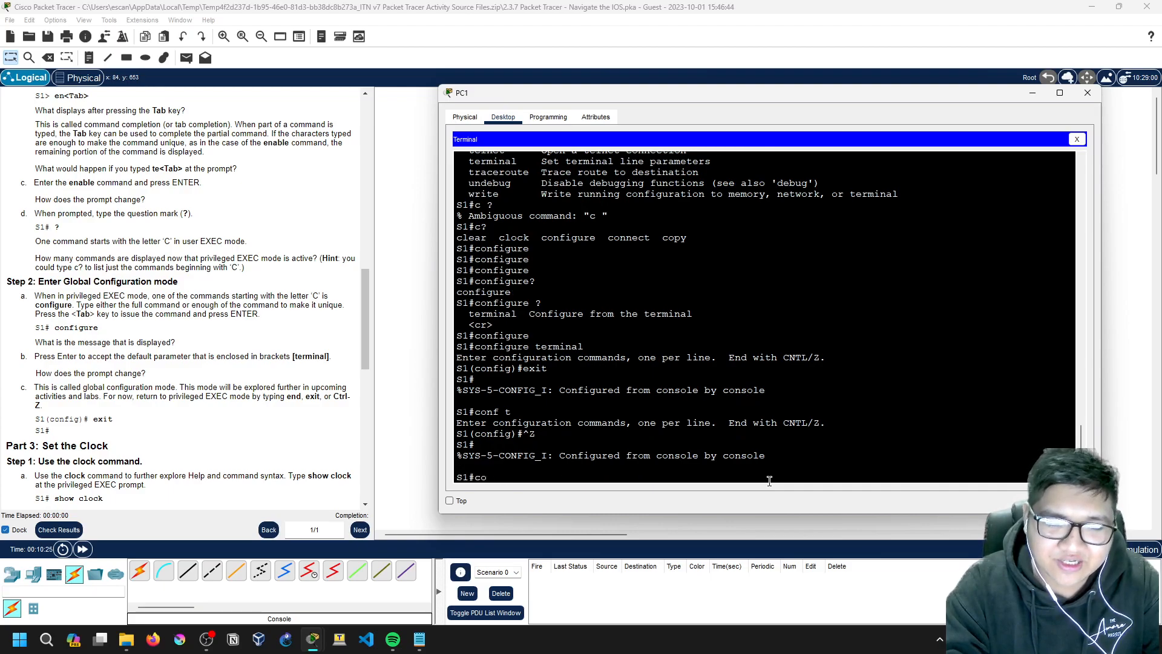
pyautogui.press('Return')
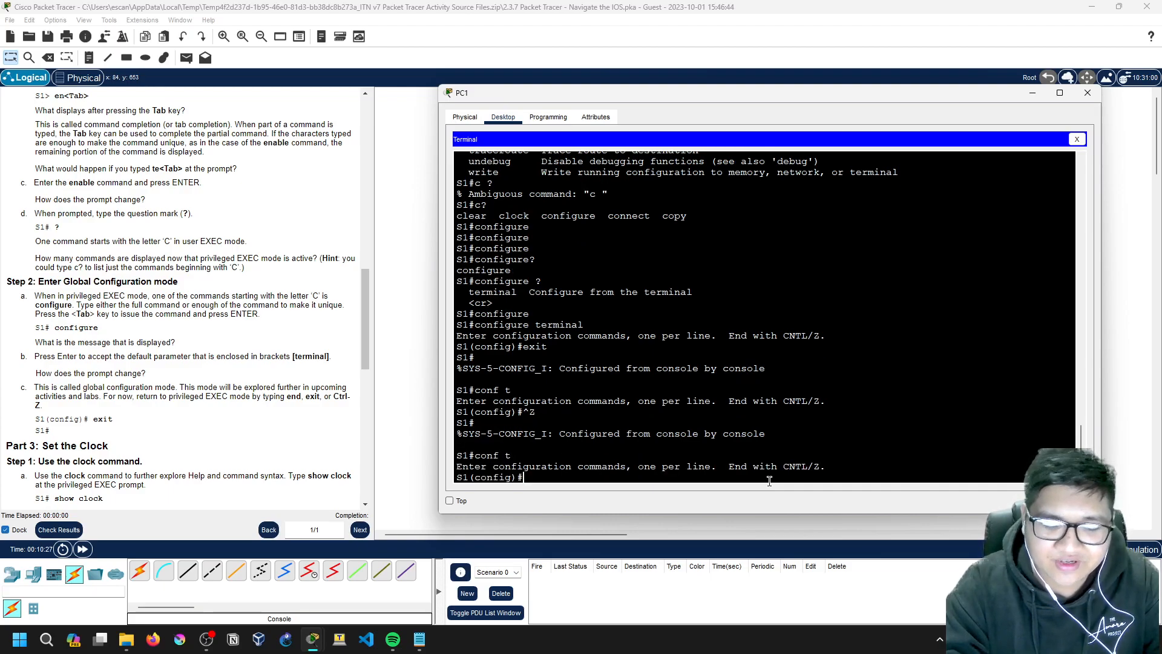
pyautogui.hotkey('ctrl', 'z')
pyautogui.press('Return')
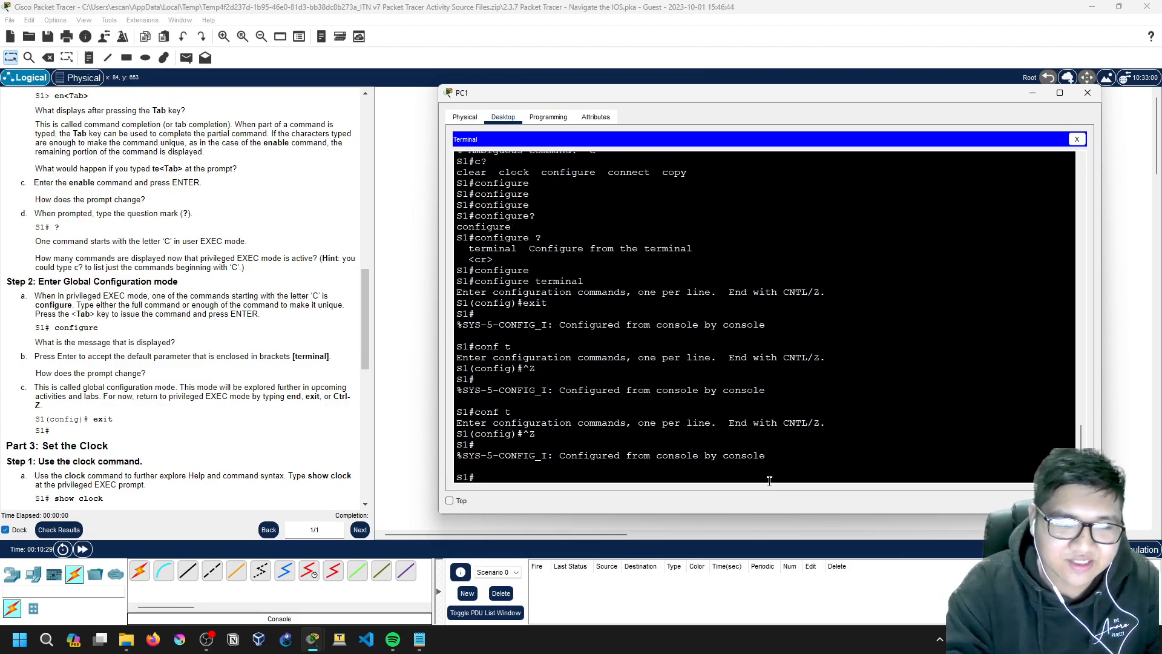
# Step: Enter interface f0/1 configuration, then jump back to S1# with Ctrl+Z
pyautogui.write('conf t')
pyautogui.press('Return')
pyautogui.write('int f0')
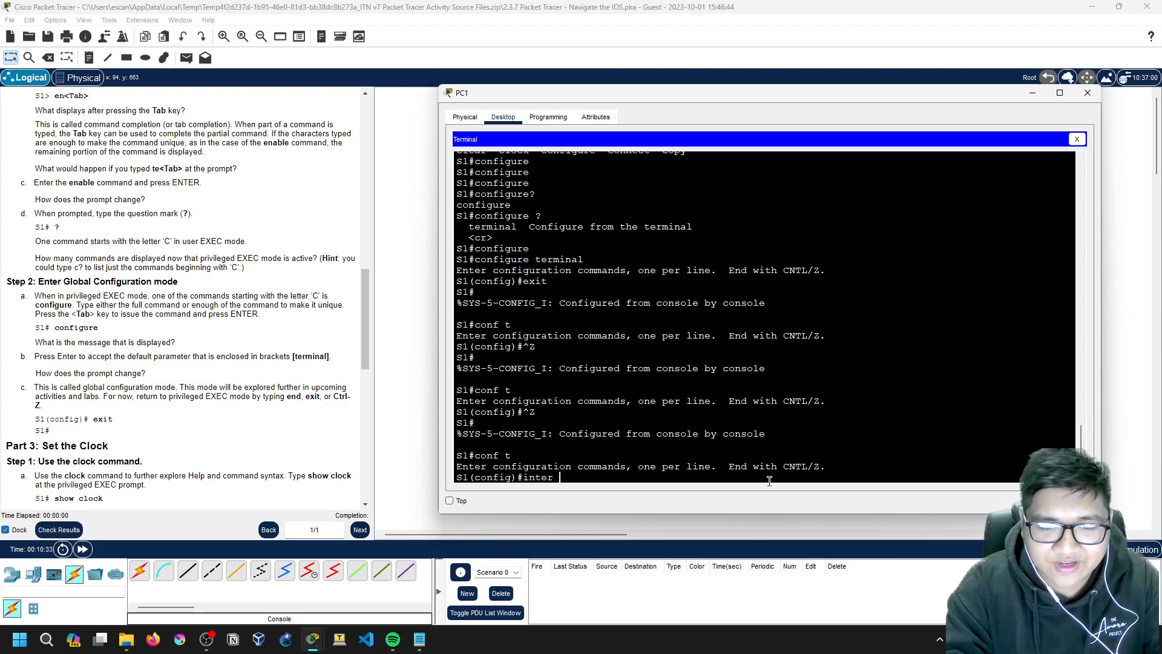
pyautogui.write('/1')
pyautogui.press('Return')
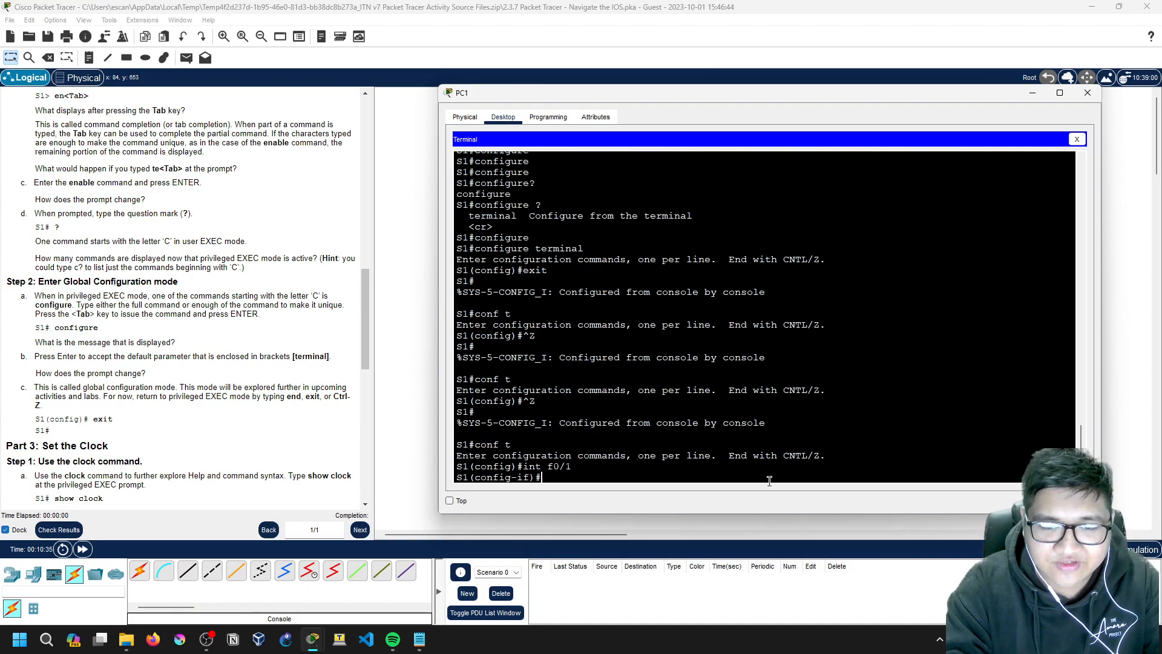
pyautogui.hotkey('ctrl', 'z')
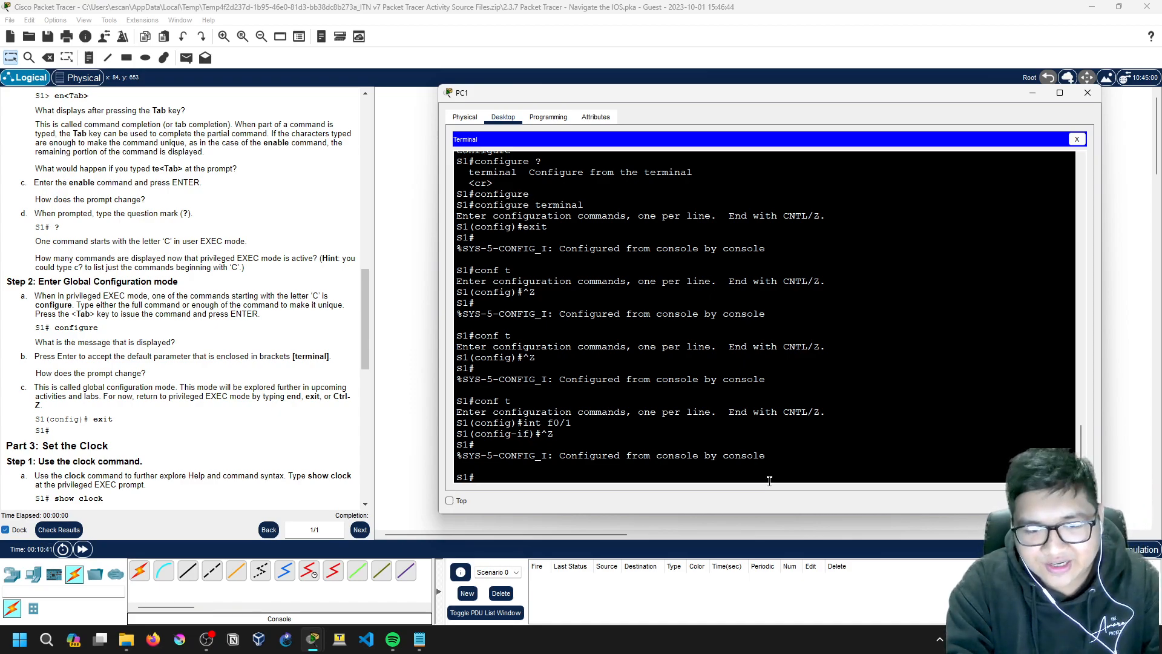
pyautogui.press('Return')
# Step: Enter int f0/1 again, then exit twice back to S1# and add fresh prompts
pyautogui.write('conf t')
pyautogui.press('Return')
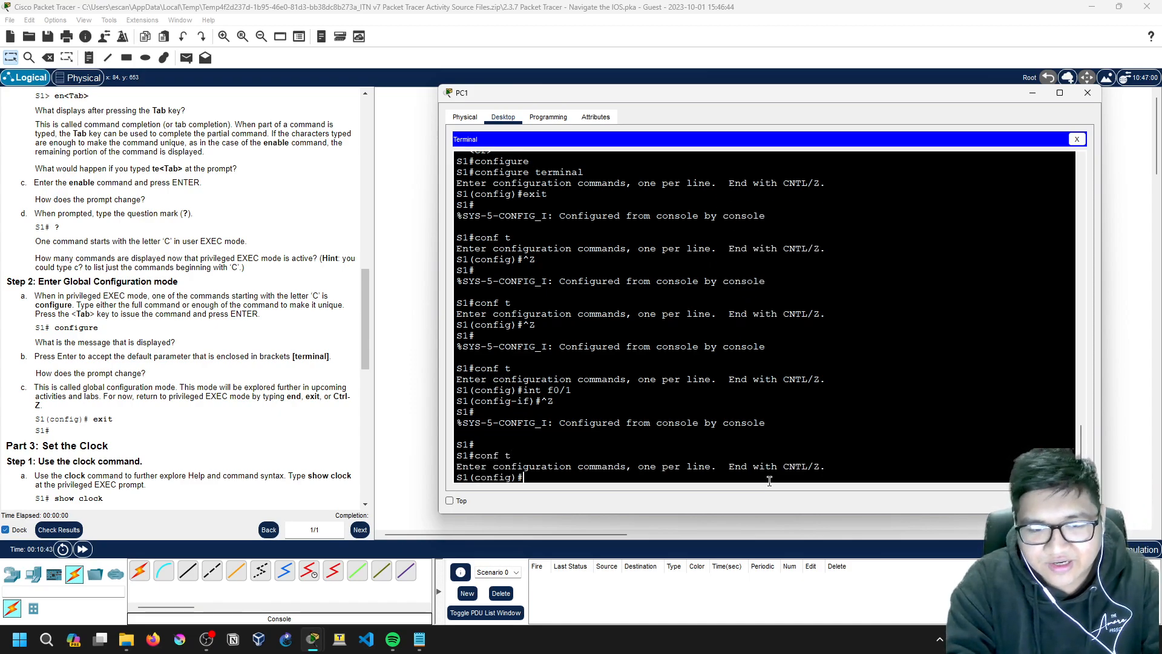
pyautogui.write('i')
pyautogui.write('nt f0/1')
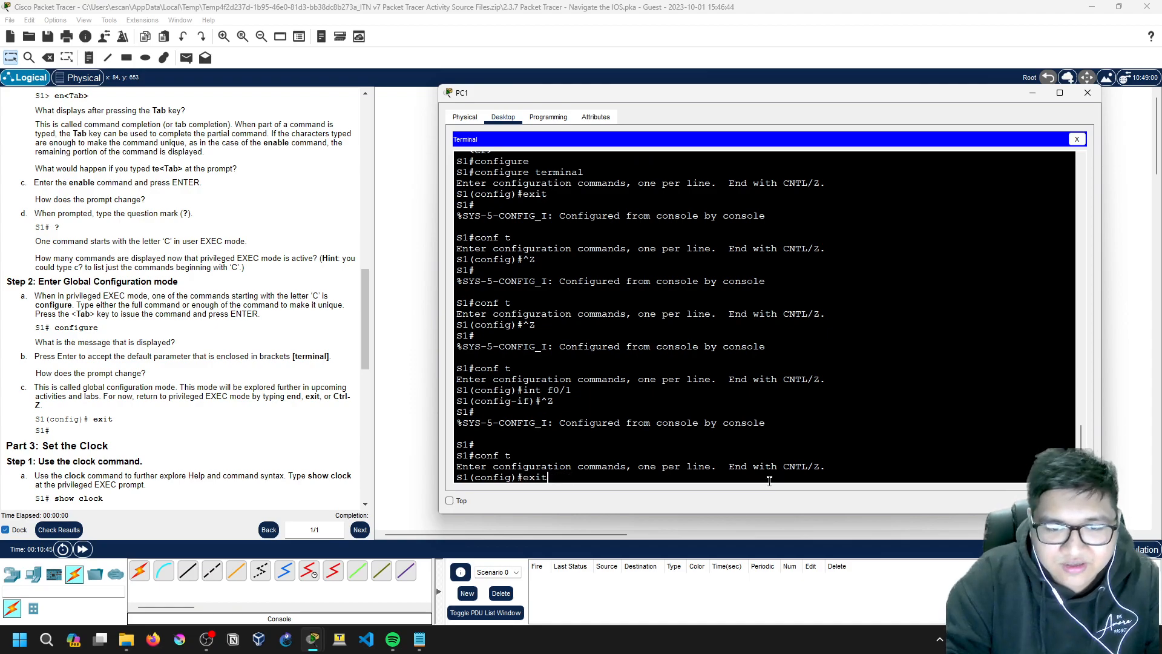
pyautogui.press('Return')
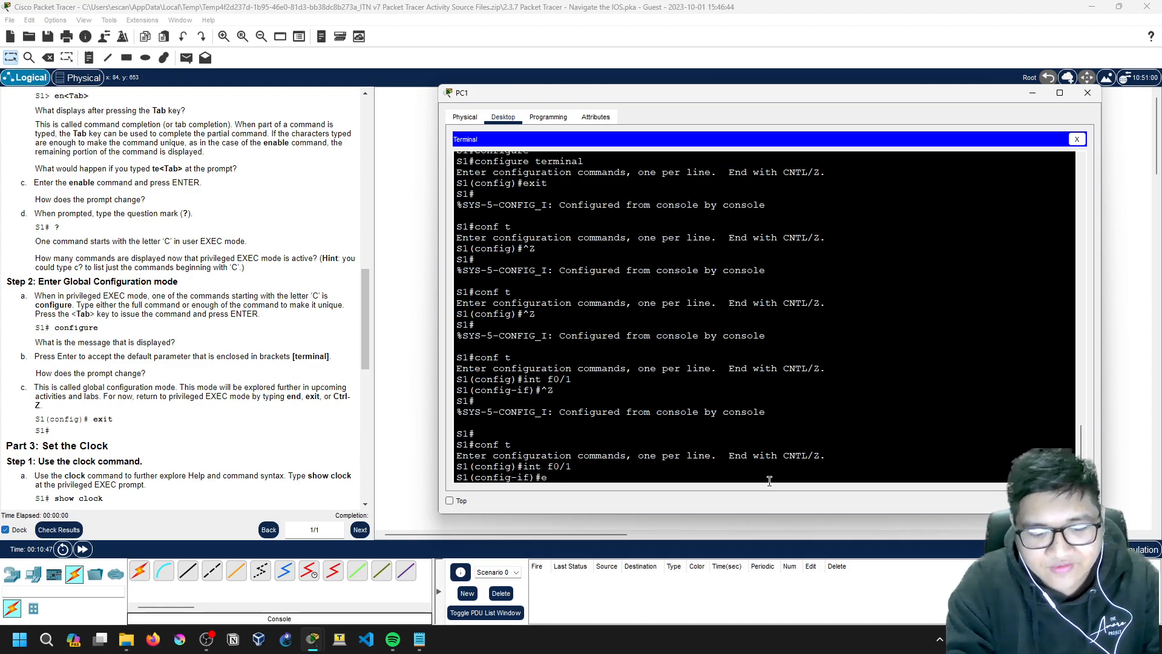
pyautogui.write('exit')
pyautogui.press('Return')
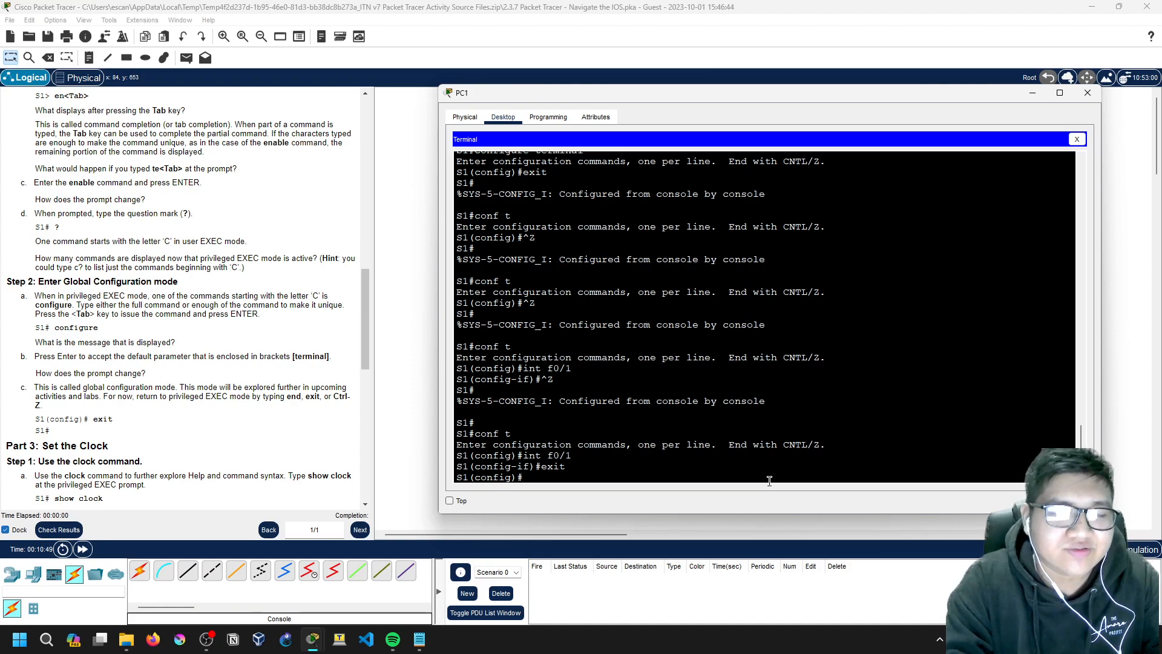
pyautogui.write('e')
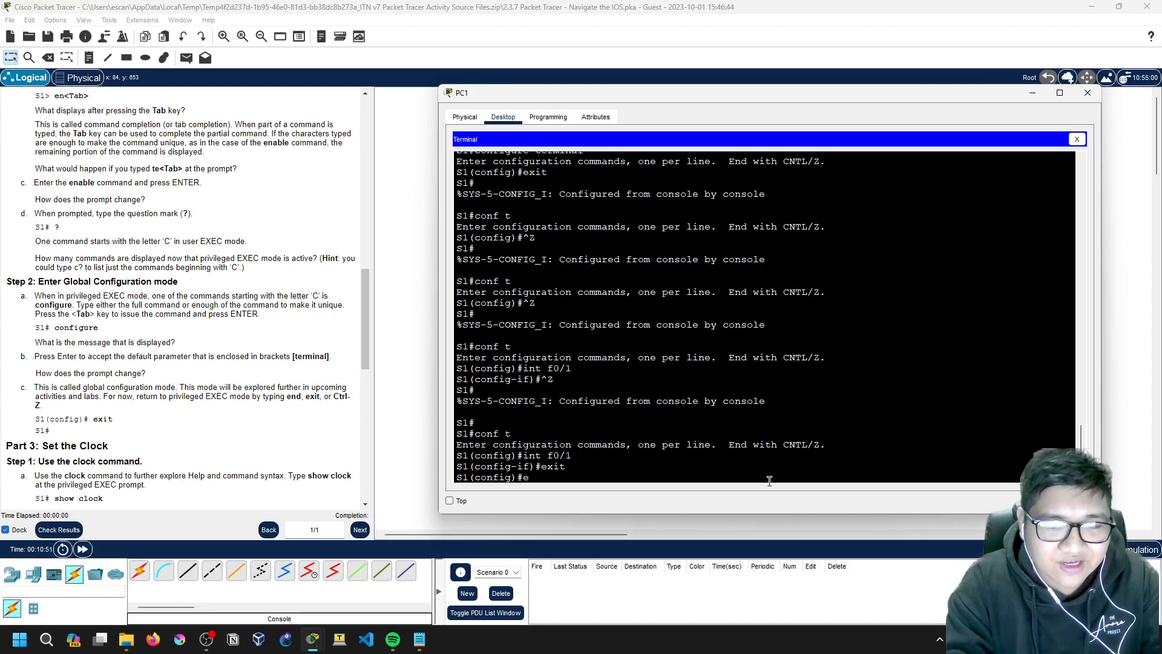
pyautogui.write('xit')
pyautogui.press('Return')
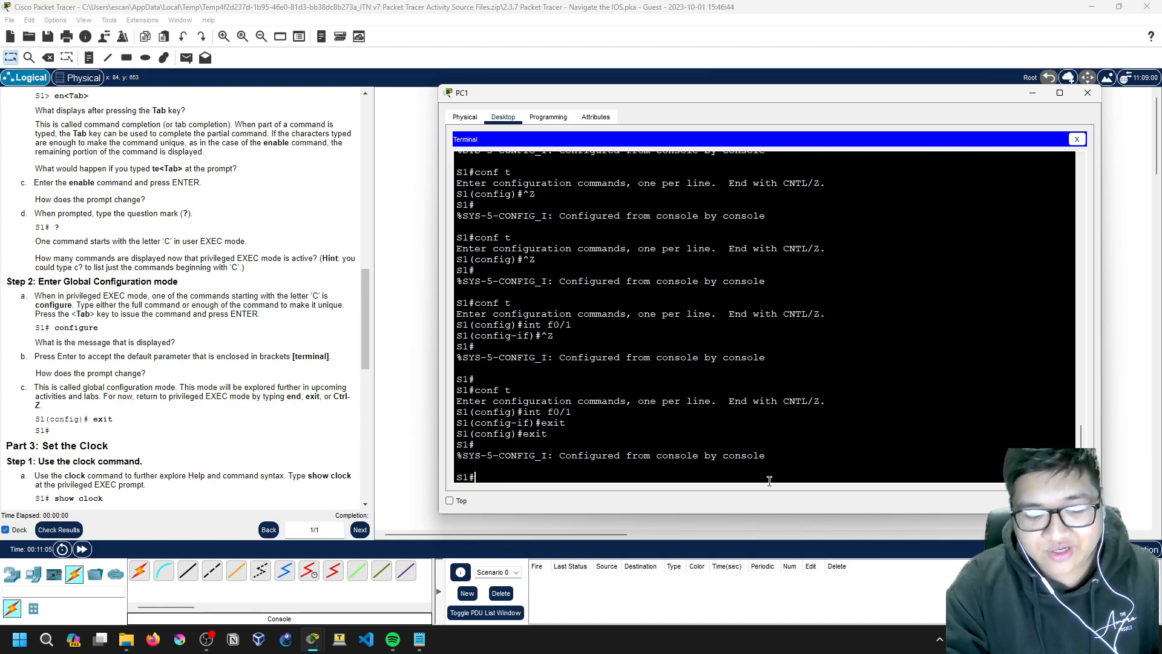
pyautogui.hotkey('ctrl', 'z')
pyautogui.press('Return')
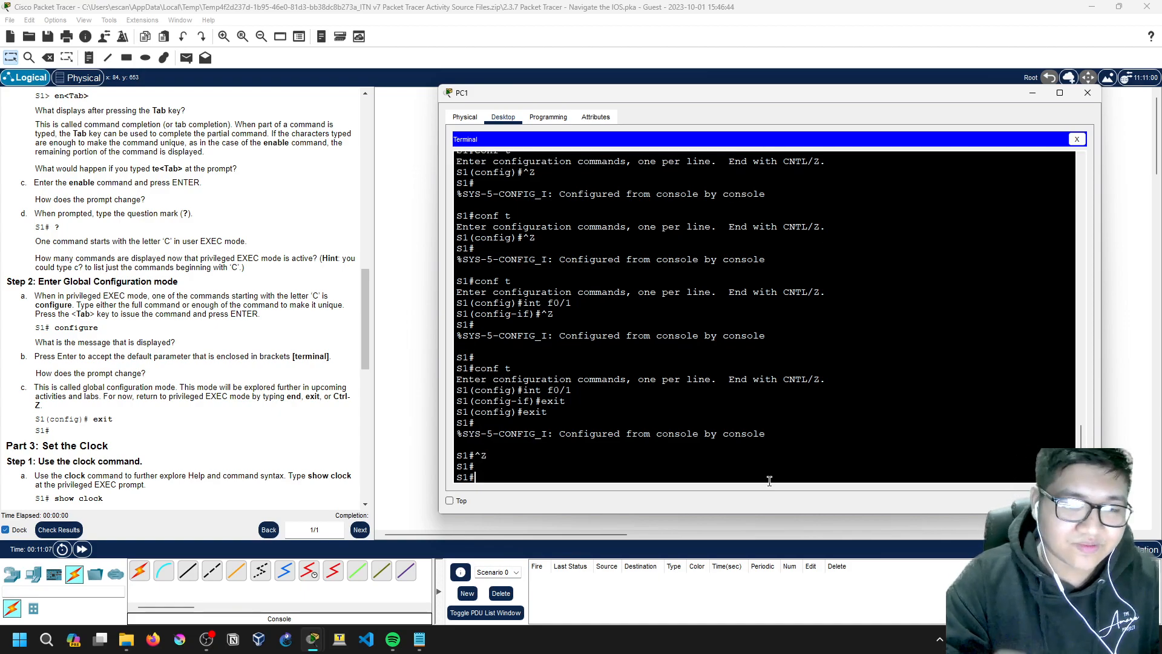
pyautogui.press('Return')
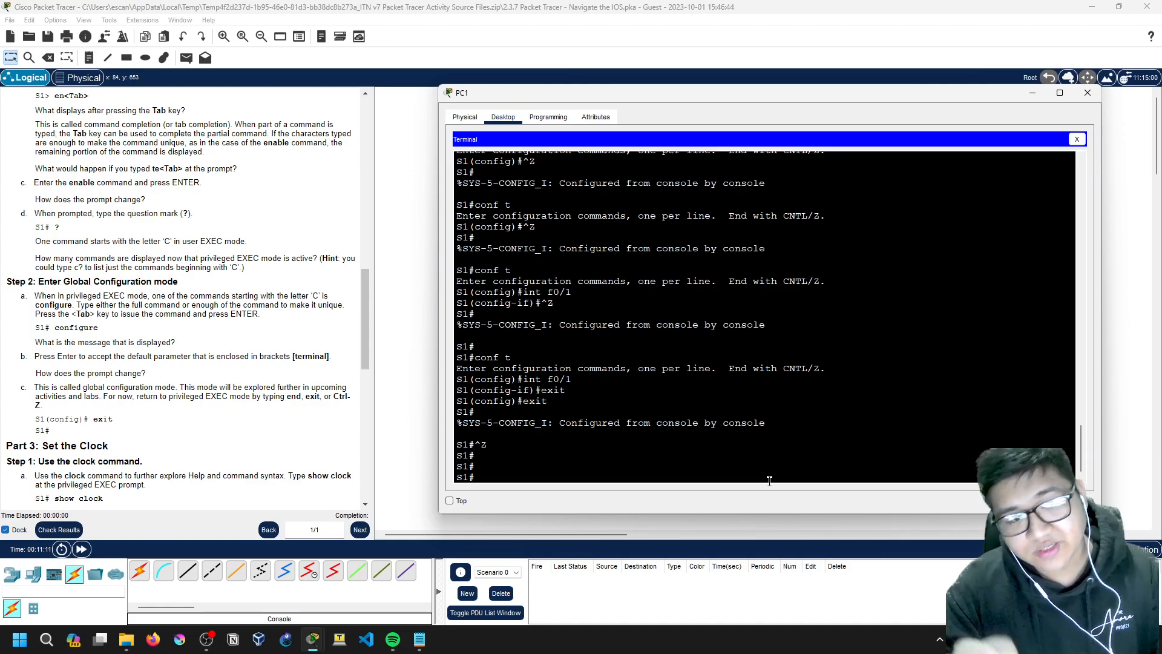
# Step: Run show clock on S1, then list the show subcommands with show ?
pyautogui.scroll(-4, 129, 372)
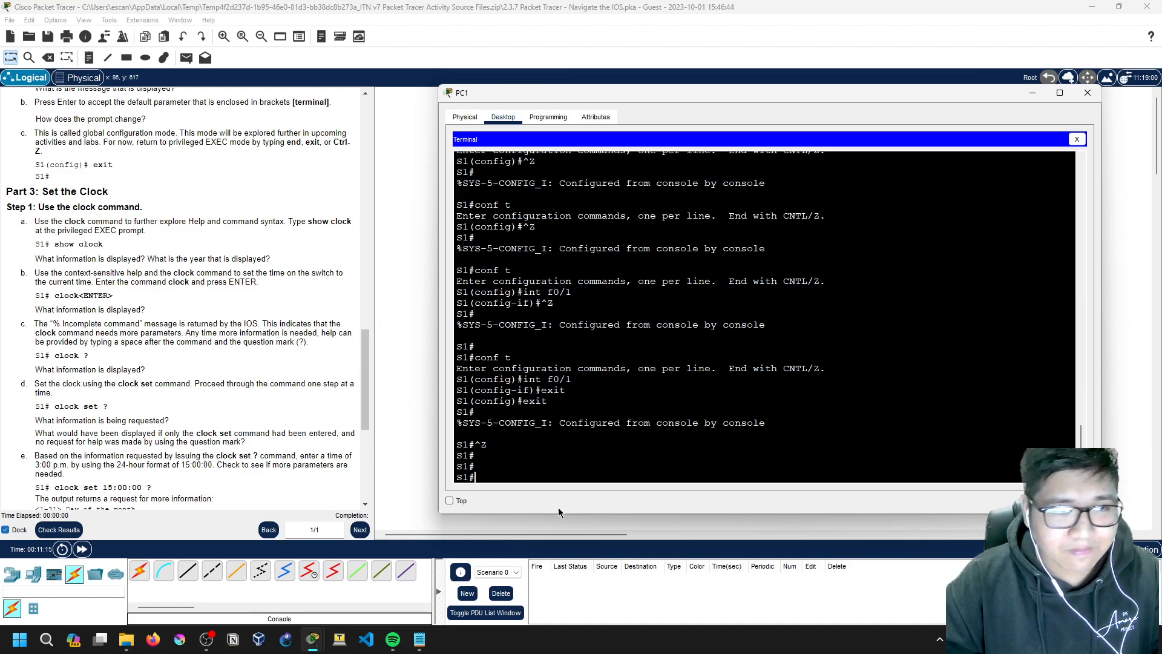
pyautogui.write('show clock')
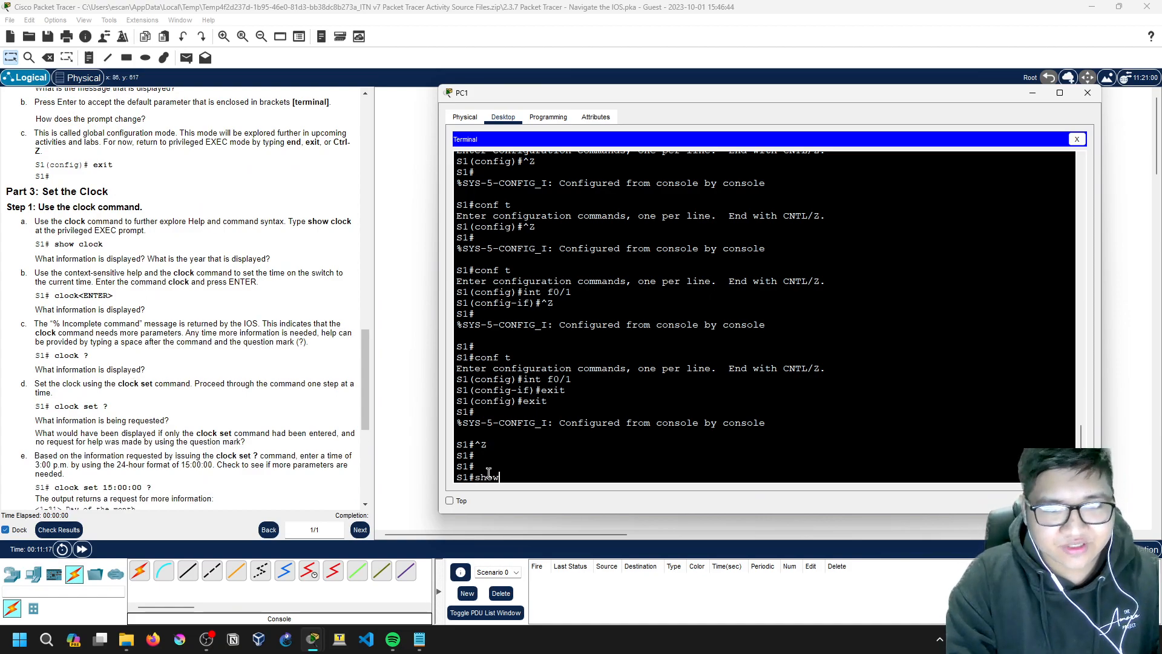
pyautogui.press('Return')
pyautogui.write('show ?')
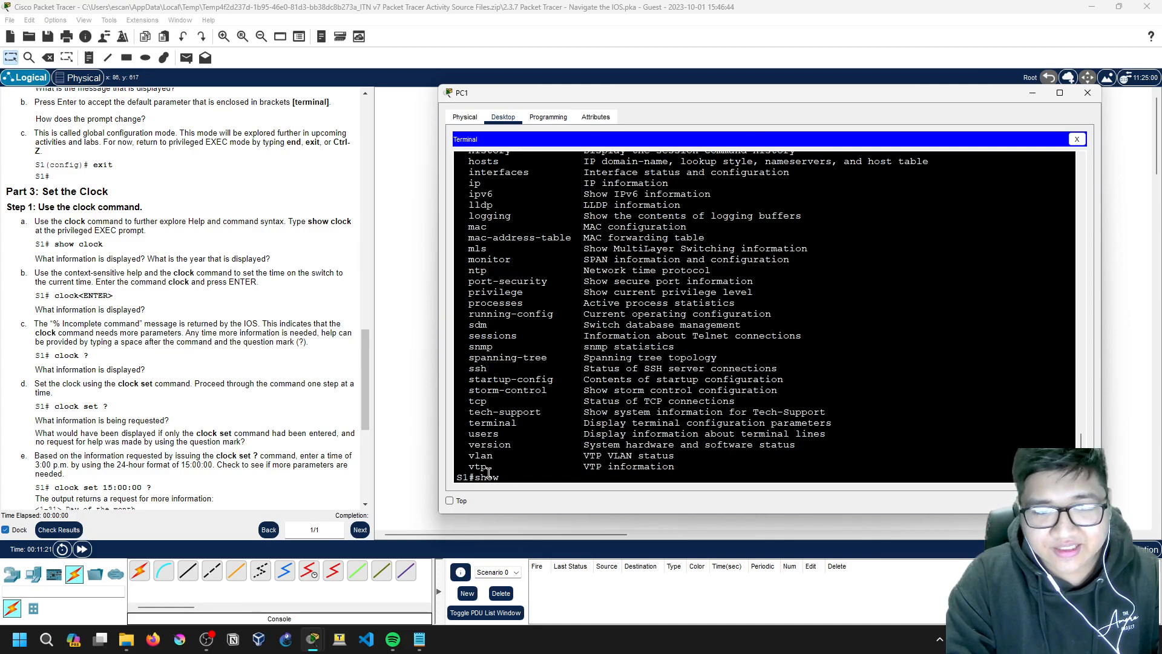
pyautogui.scroll(7, 494, 363)
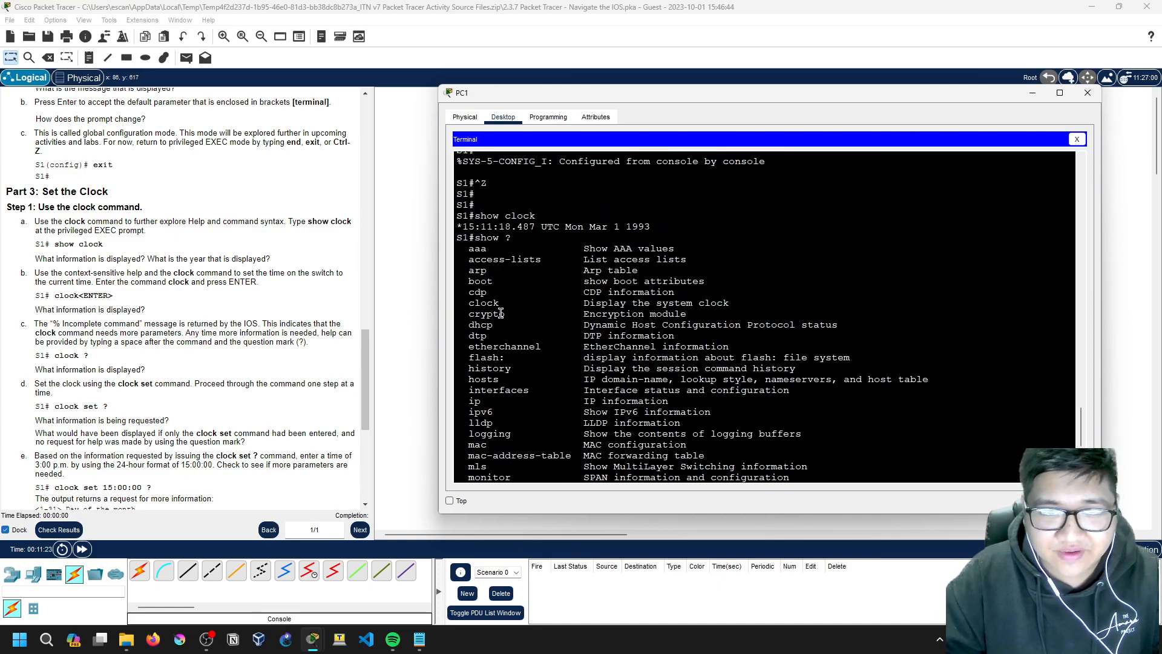
pyautogui.scroll(-4, 498, 304)
pyautogui.scroll(3, 487, 326)
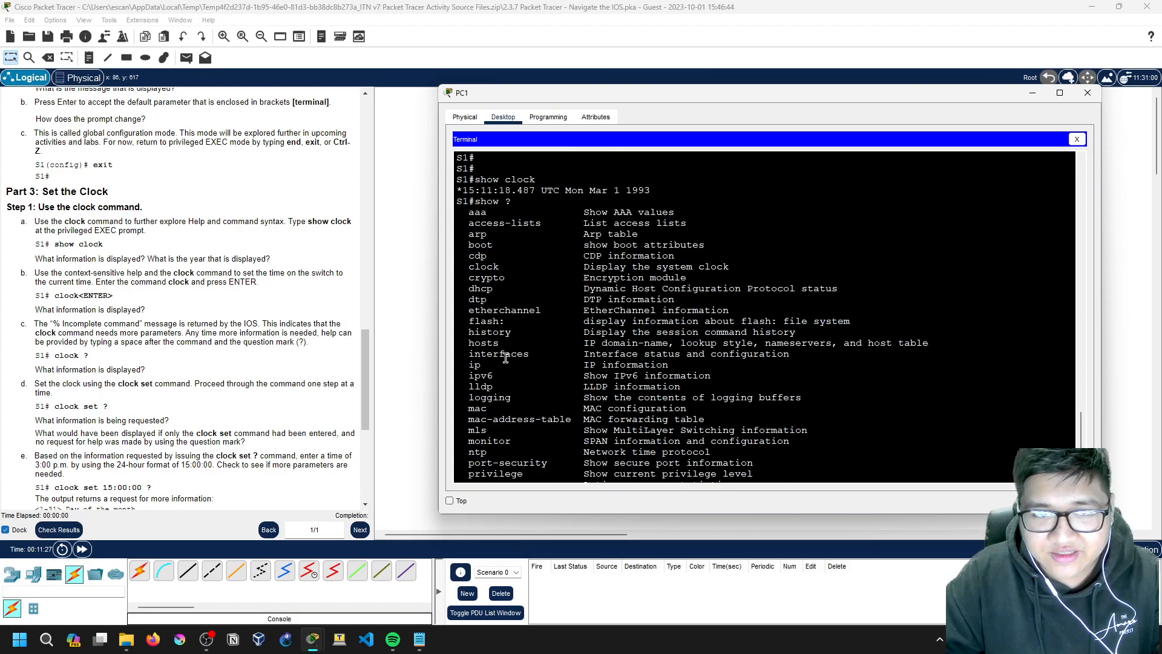
pyautogui.scroll(-6, 485, 309)
# Step: Tab-complete show clock from show c? to display 15:11:35.133 UTC Mon Mar 1 1993
pyautogui.write('c')
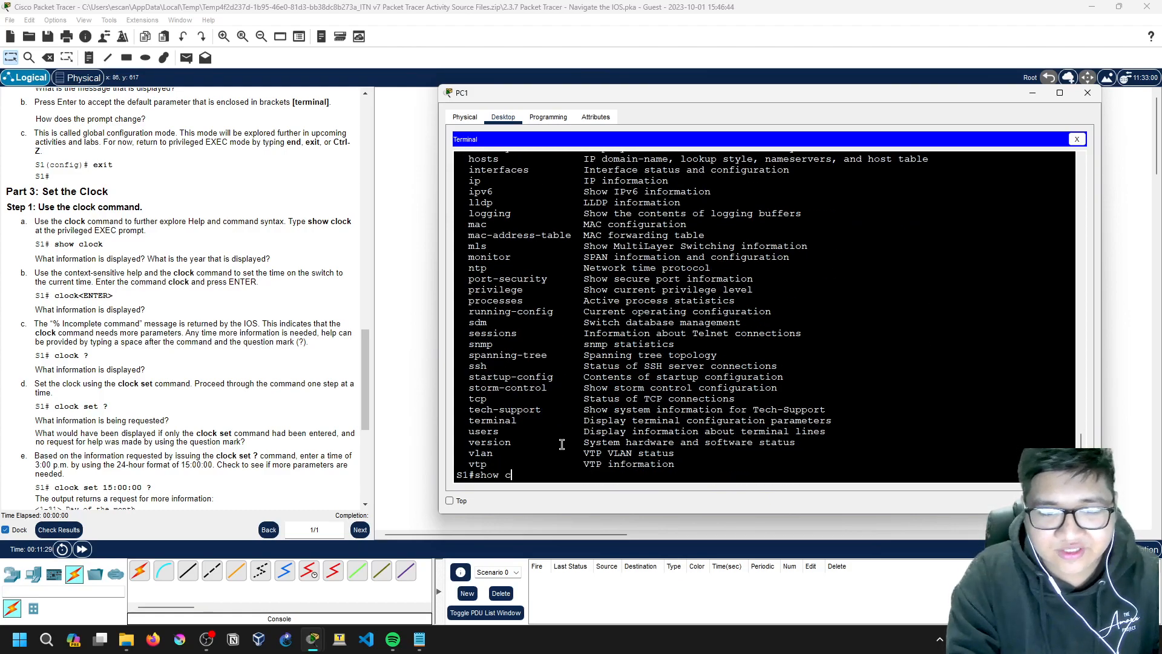
pyautogui.write('?')
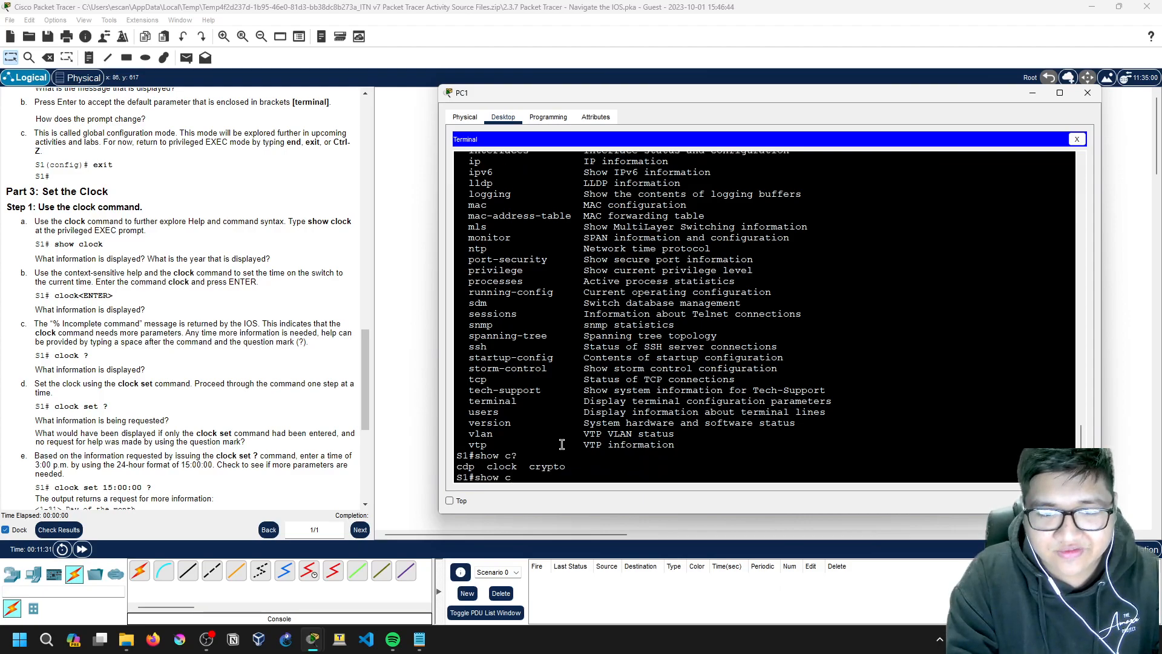
pyautogui.write('lock')
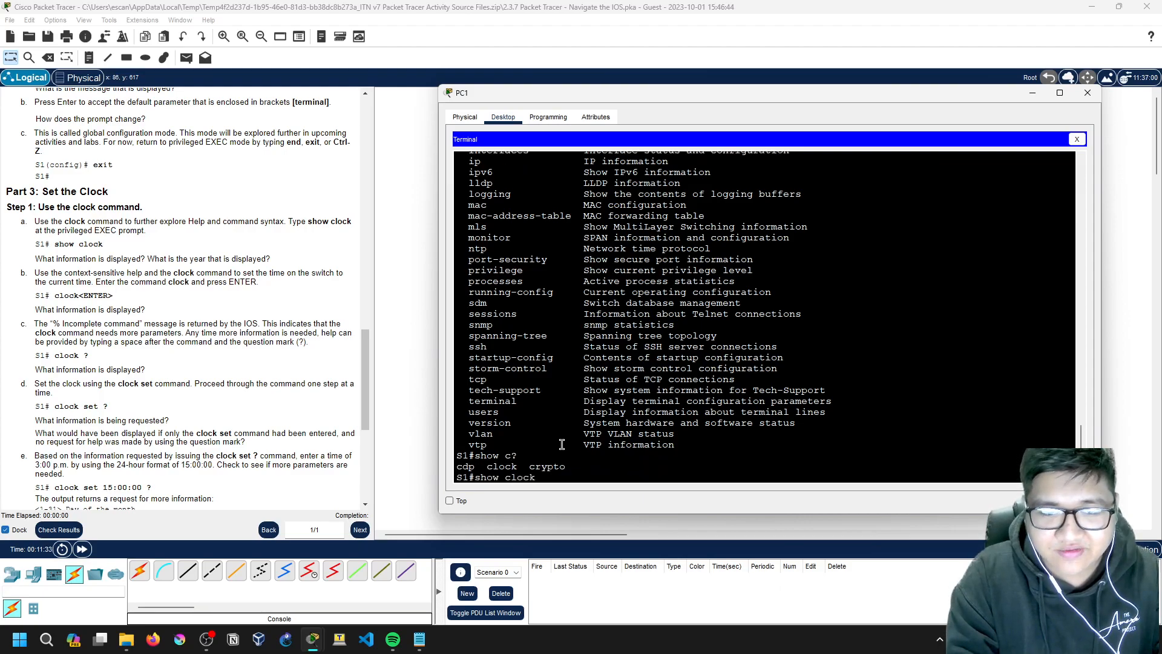
pyautogui.press('Tab')
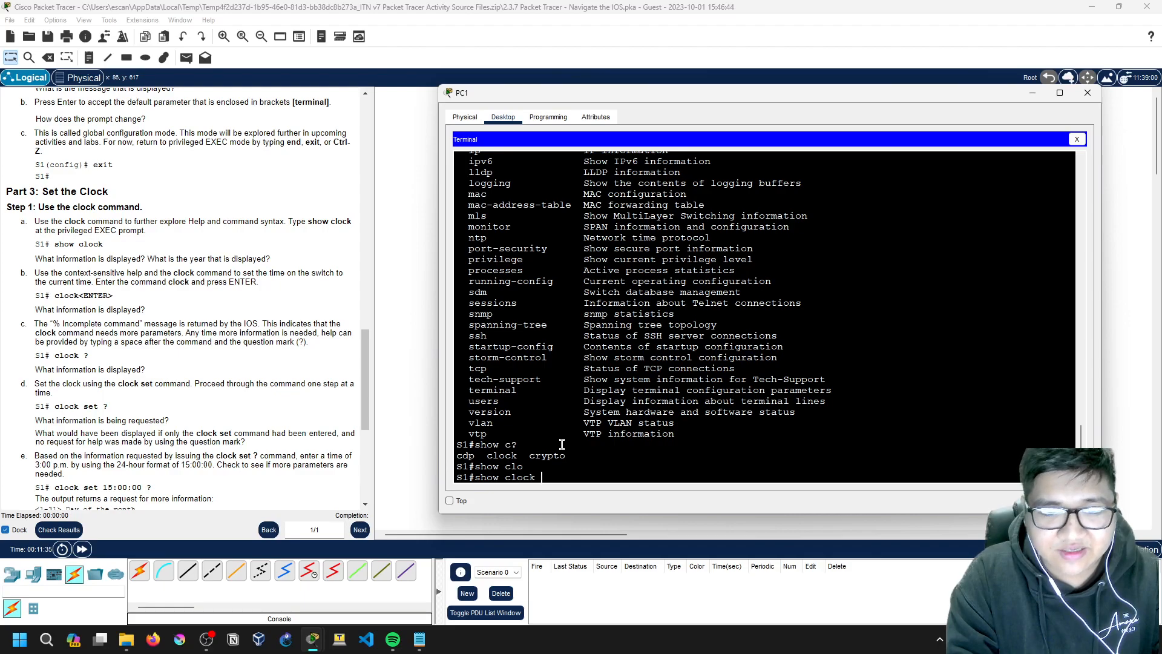
pyautogui.press('Return')
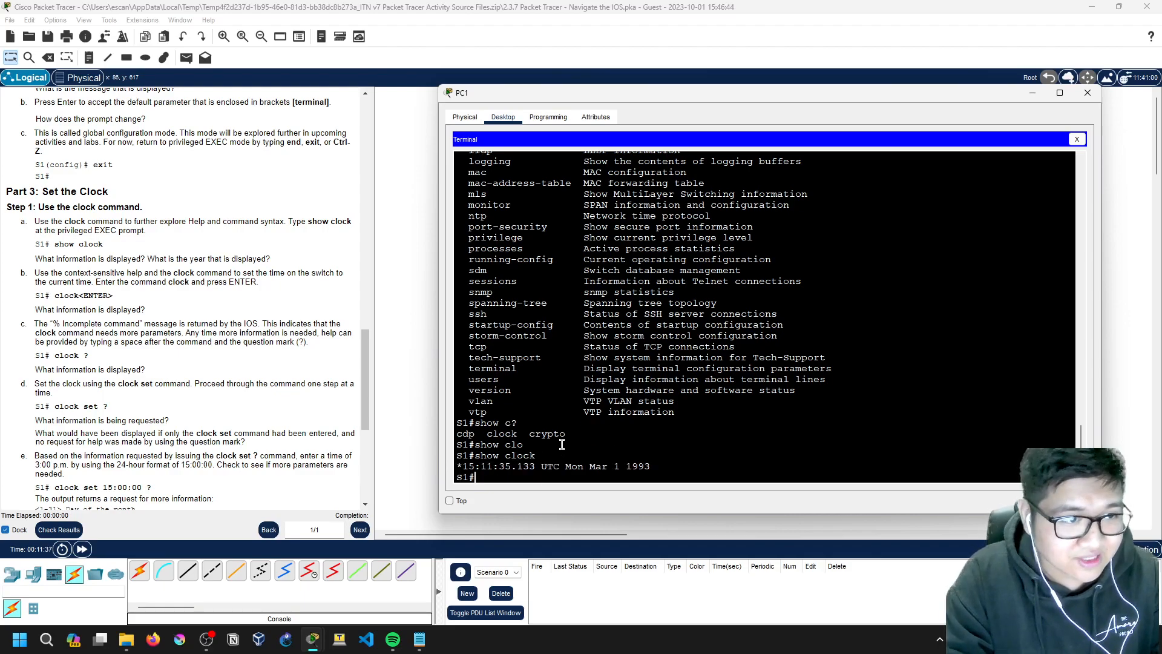
pyautogui.moveTo(623, 469); pyautogui.dragTo(661, 470)
pyautogui.click(664, 470)
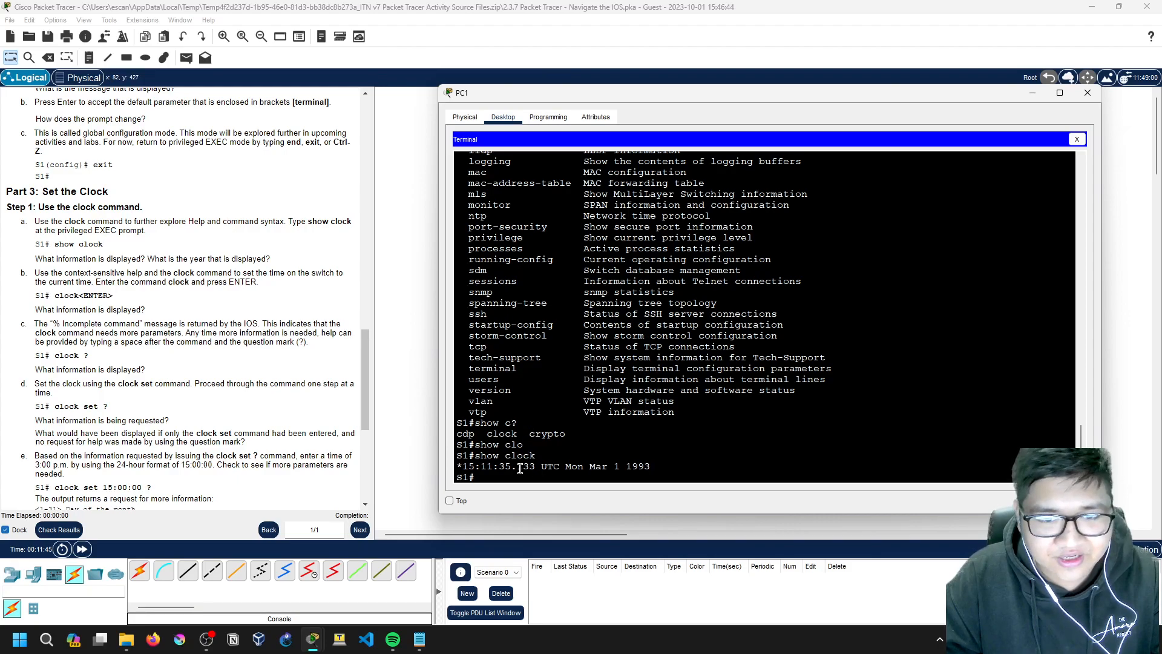
pyautogui.moveTo(463, 467); pyautogui.dragTo(544, 468)
pyautogui.click(544, 468)
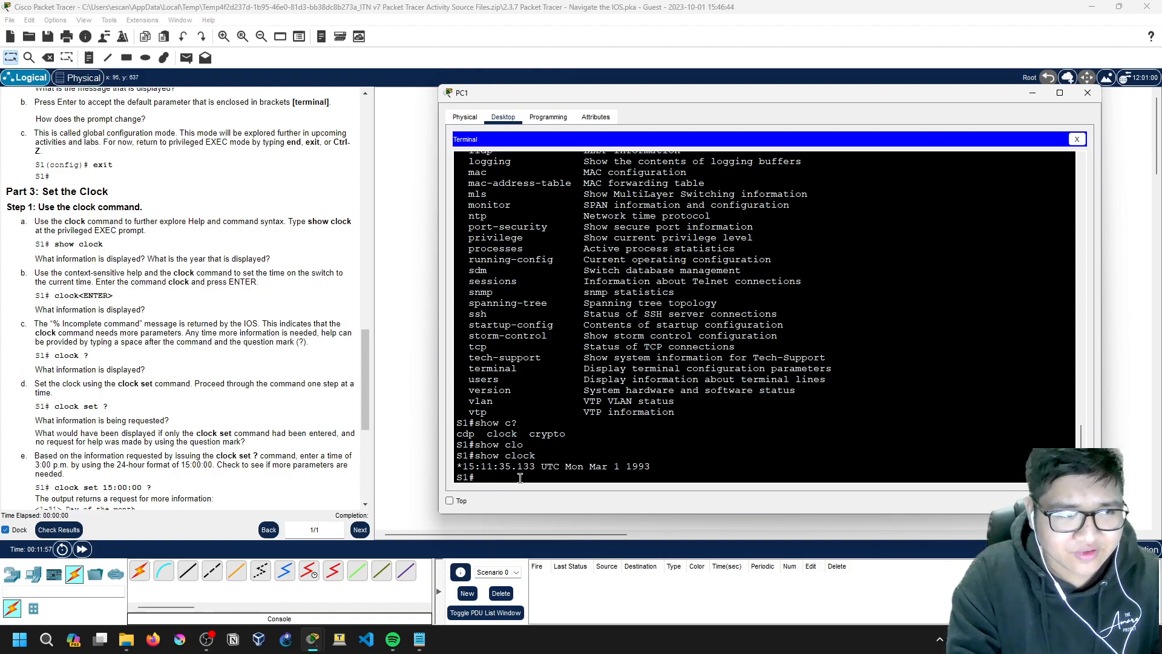
# Step: Enter the clock command alone on S1 to see its response
pyautogui.write('clok')
pyautogui.press('BackSpace')
pyautogui.write('ck')
pyautogui.press('Return')
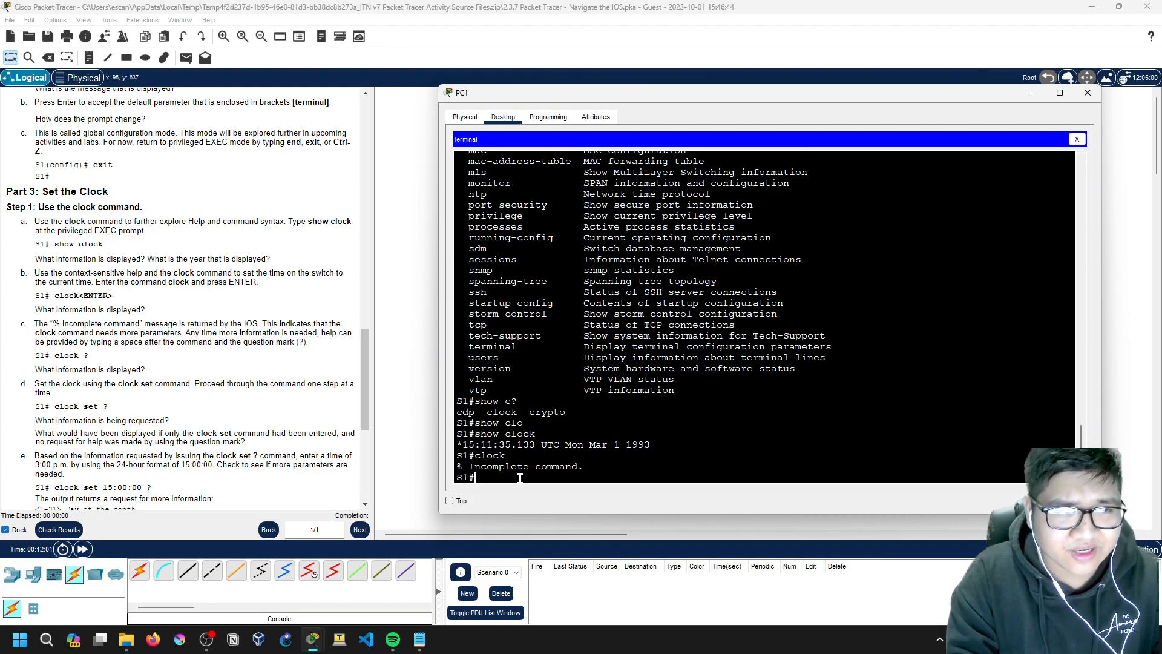
# Step: Use clock ? and clock set ? help to reveal the hh:mm:ss time argument
pyautogui.write('clock ?')
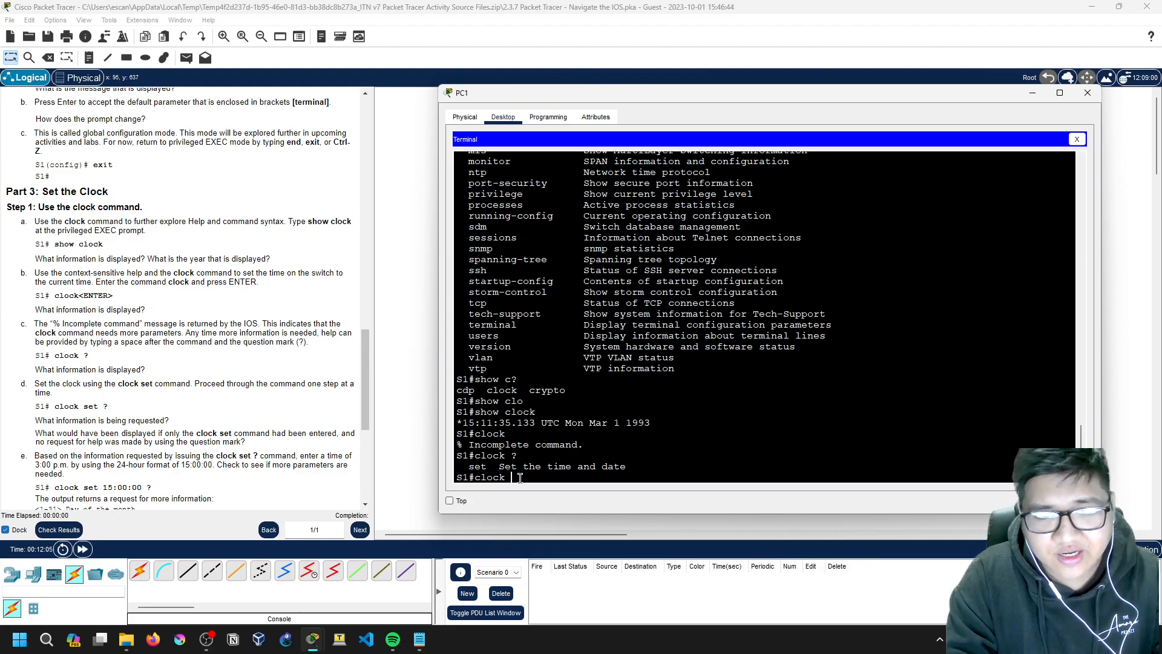
pyautogui.press('BackSpace')
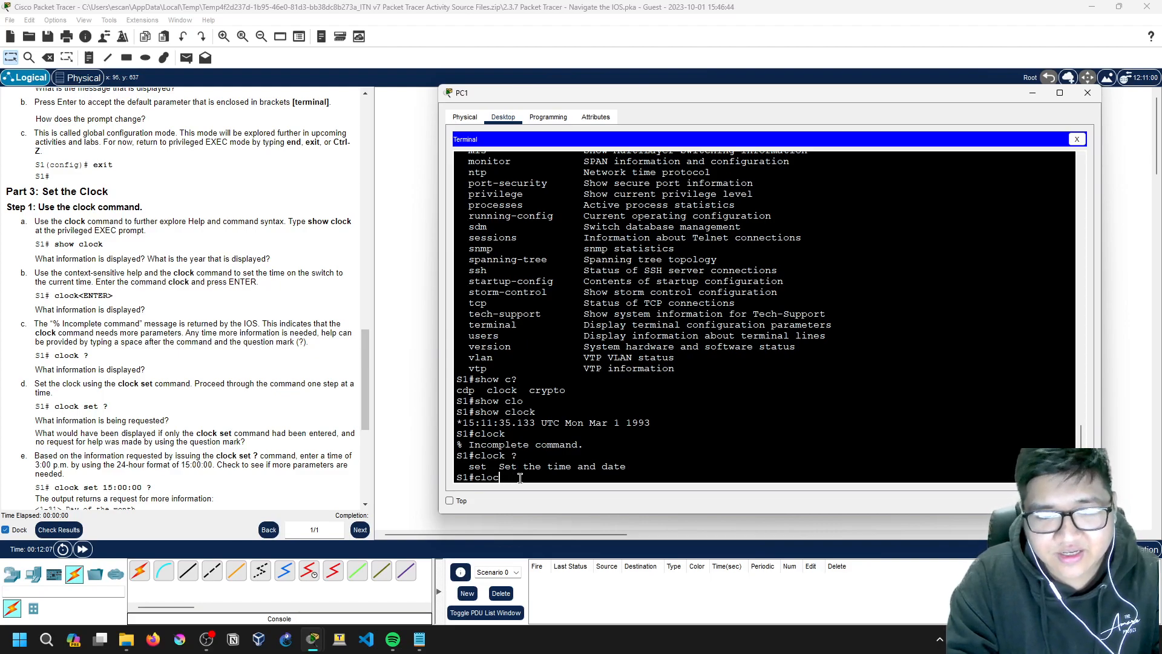
pyautogui.write('???')
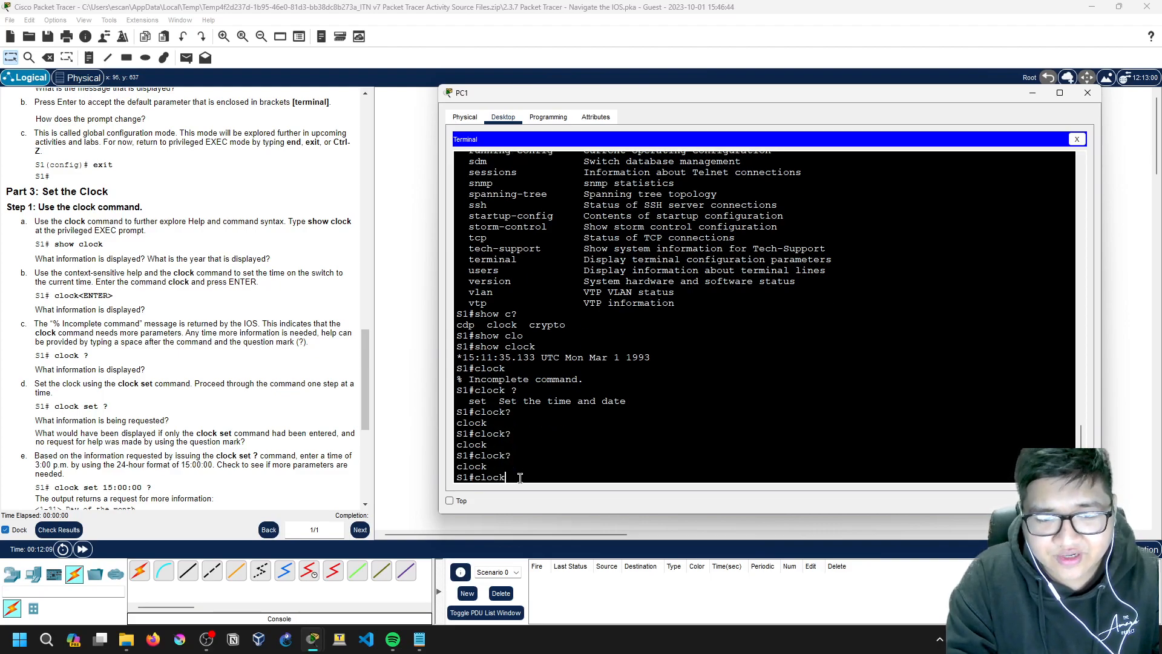
pyautogui.write(' ?')
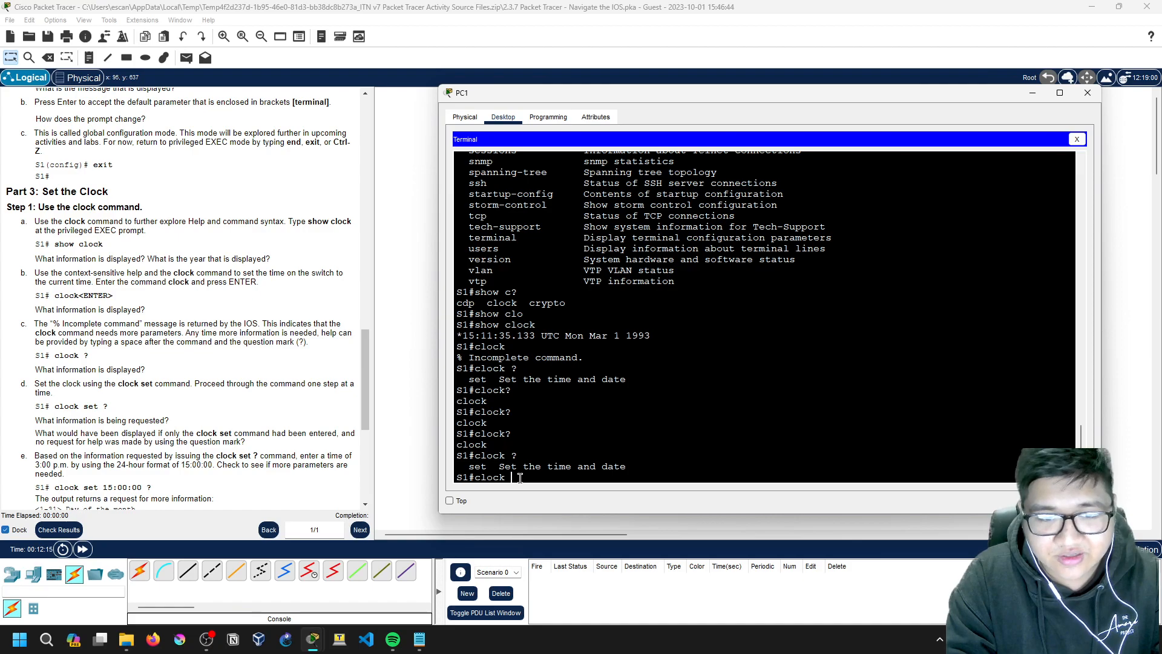
pyautogui.write('set ?')
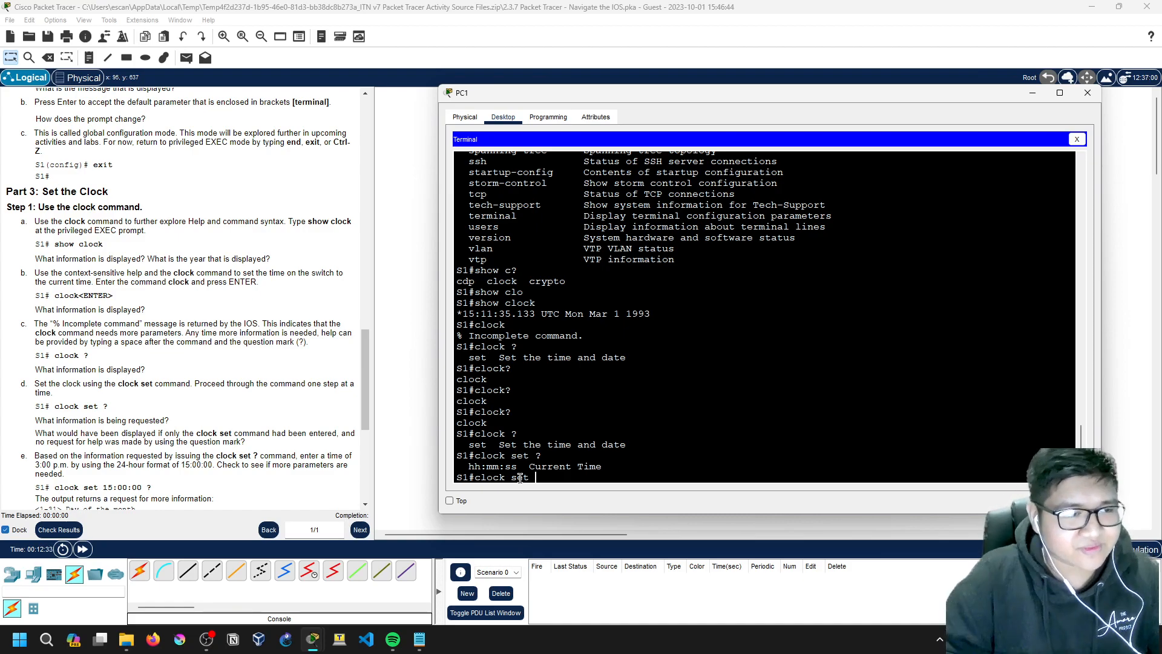
pyautogui.scroll(-1, 229, 455)
pyautogui.scroll(-1, 229, 456)
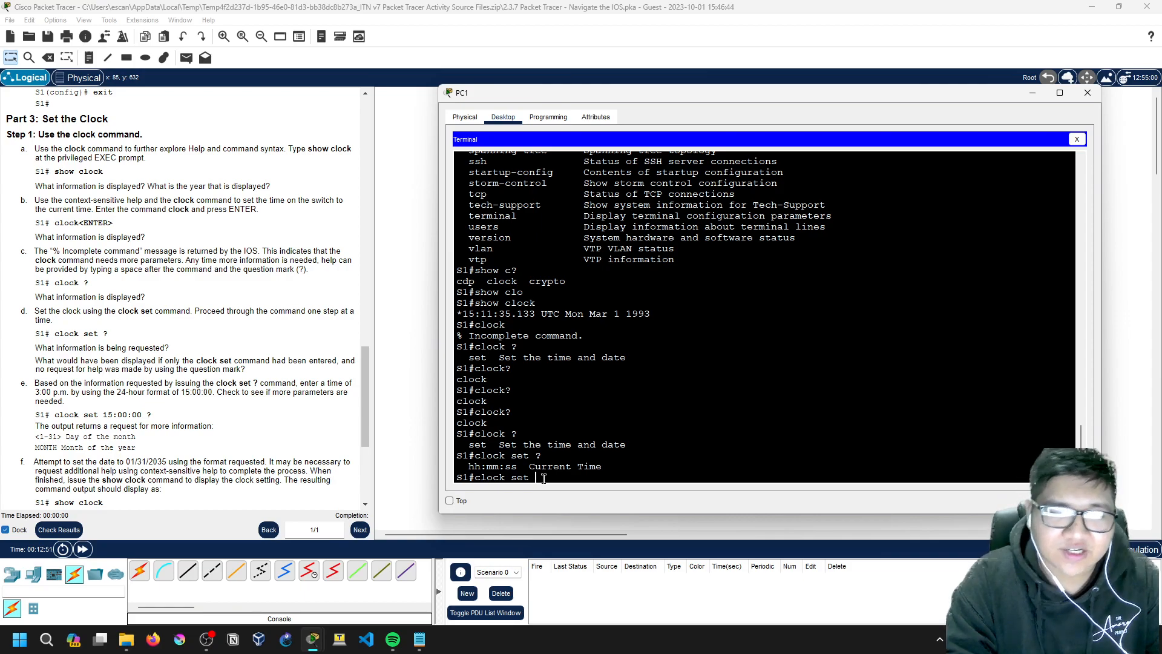
pyautogui.click(37, 383)
# Step: Check step e's target time in the instructions and return to PC1's terminal
pyautogui.moveTo(259, 384); pyautogui.dragTo(156, 392)
pyautogui.click(184, 385)
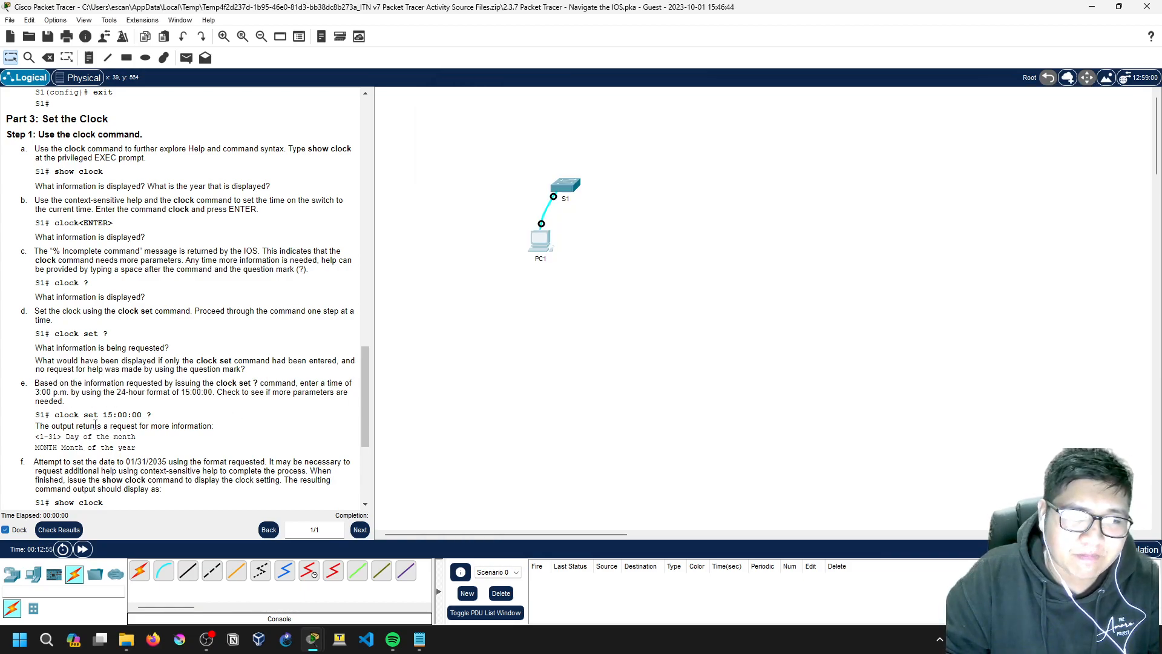
pyautogui.moveTo(181, 393); pyautogui.dragTo(215, 393)
pyautogui.click(221, 392)
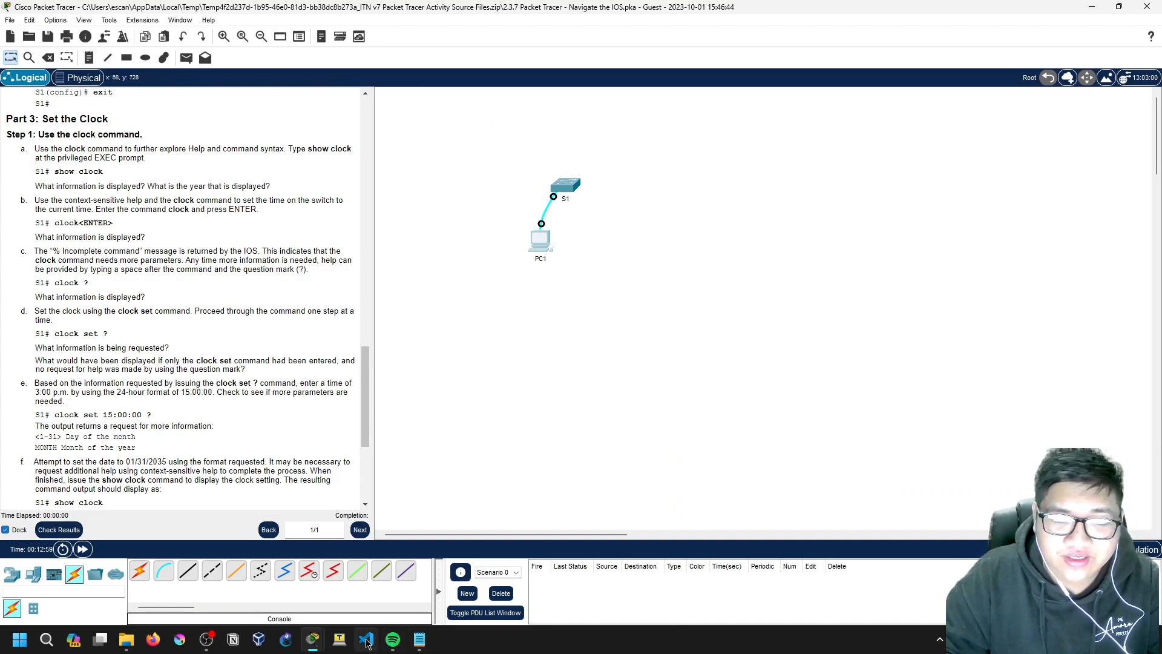
pyautogui.click(530, 238)
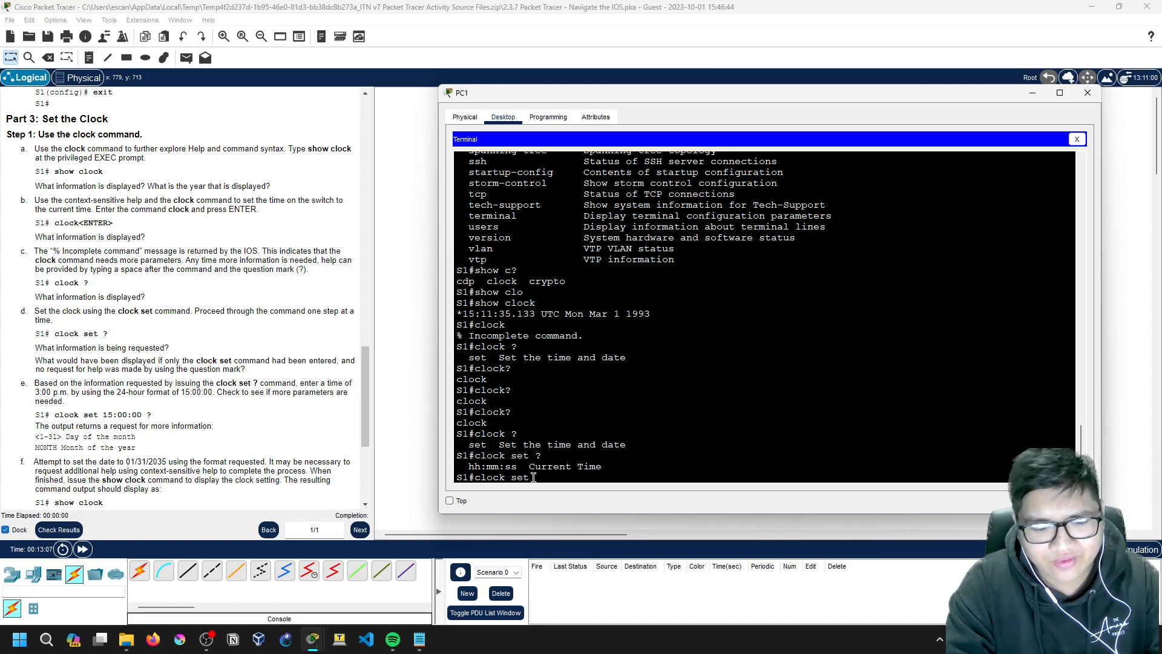
# Step: Try clock set 16:00:00 with the date 10/01/2023, consulting ? help
pyautogui.write('6:00:00')
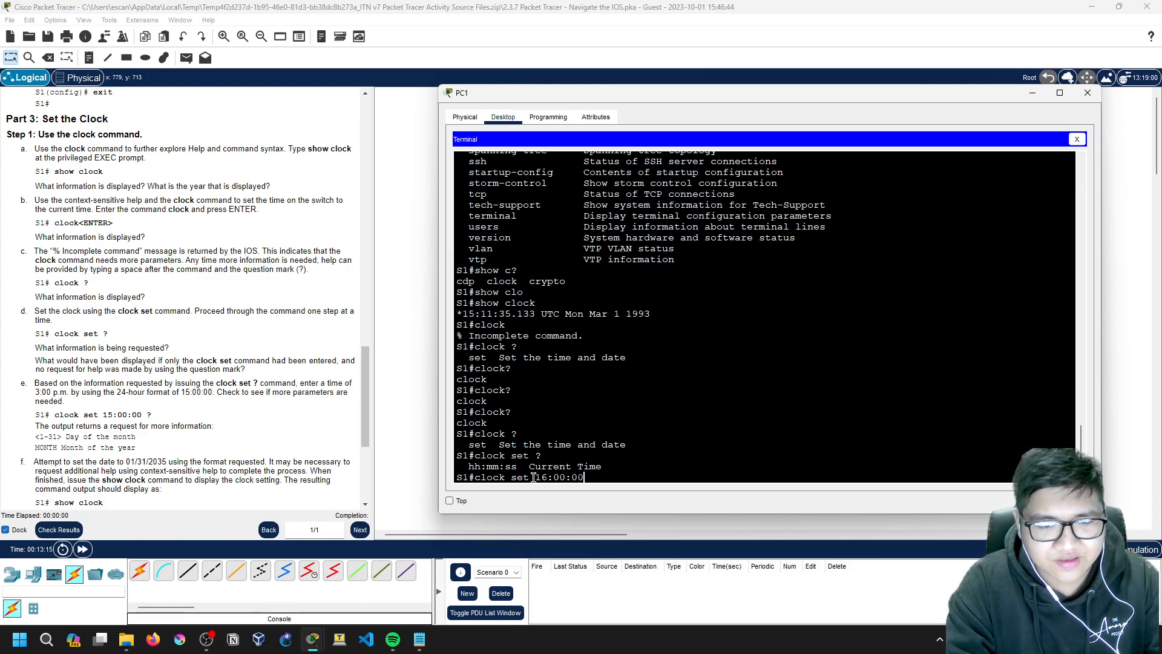
pyautogui.write('?')
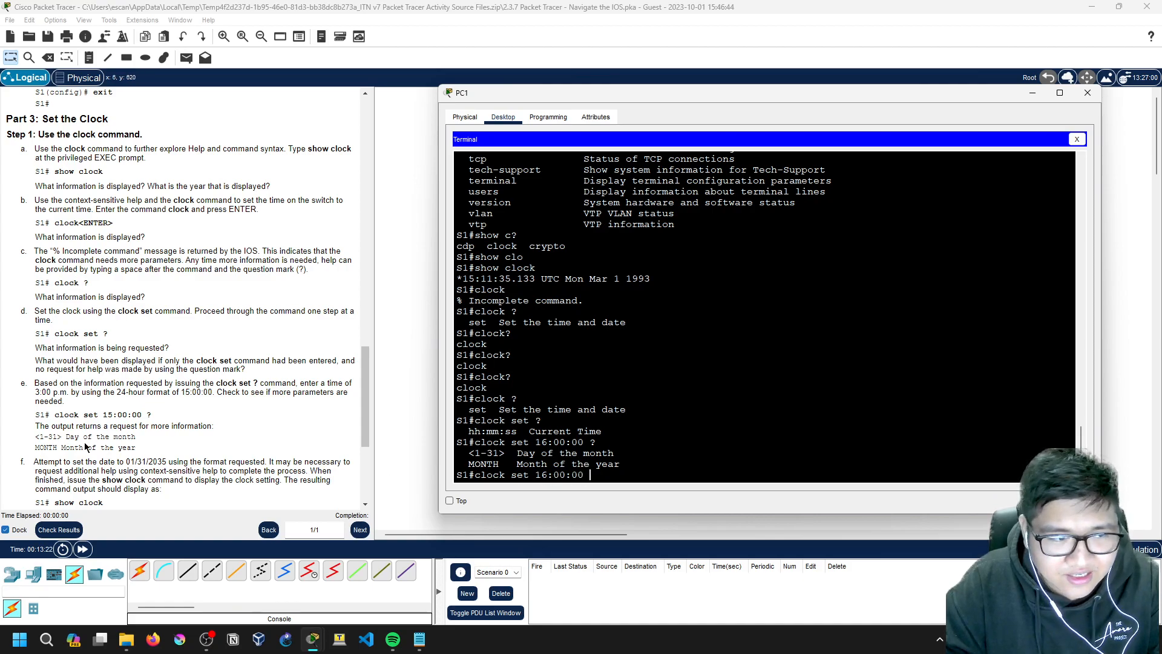
pyautogui.scroll(-1, 54, 426)
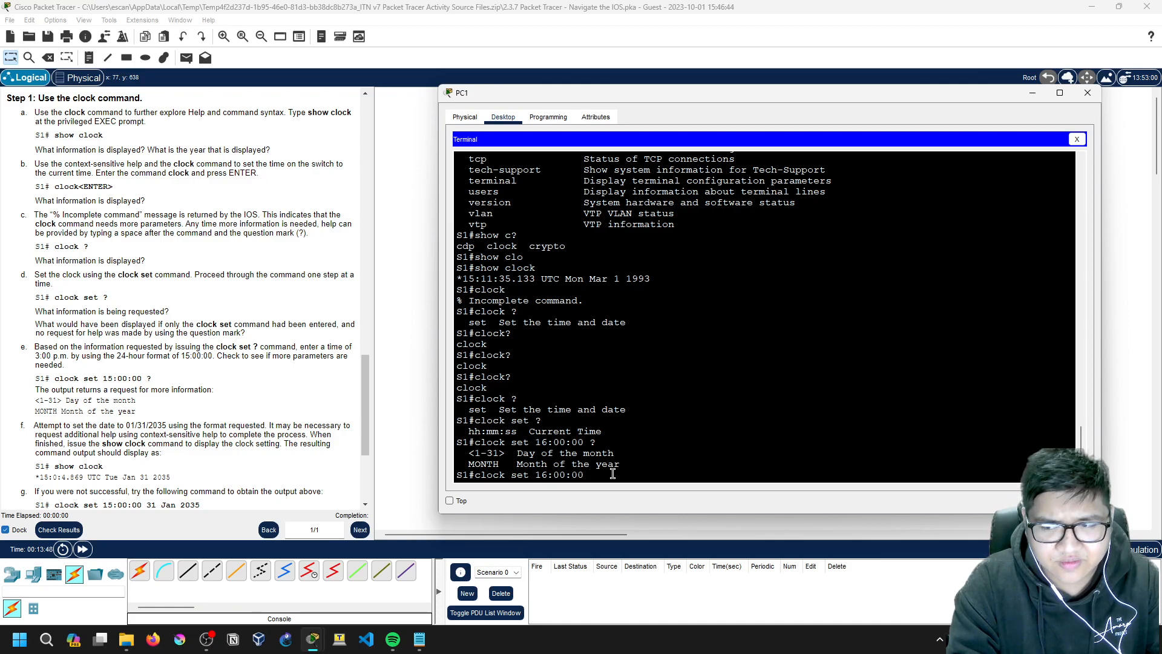
pyautogui.write('10/01/')
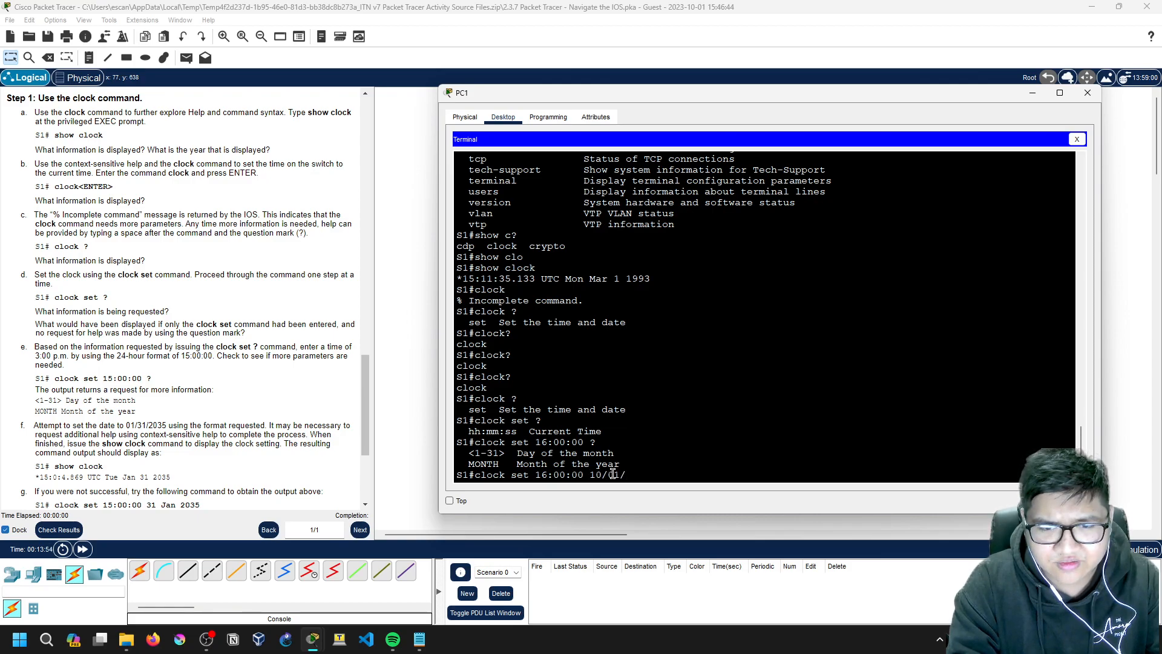
pyautogui.write('2023')
pyautogui.press('Return')
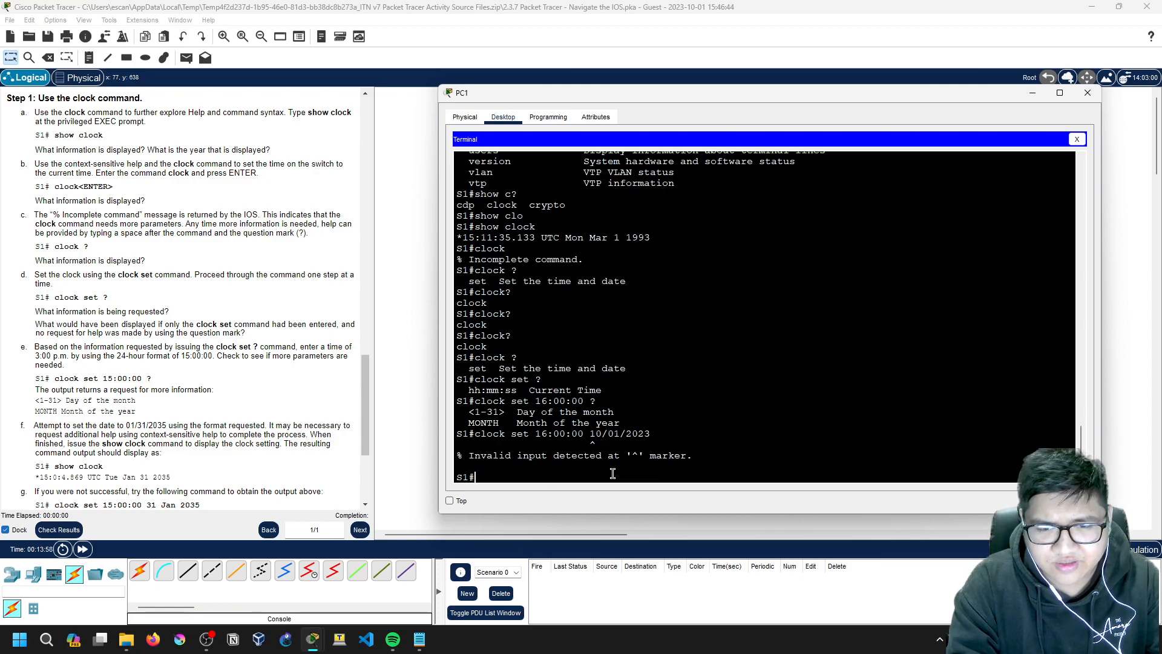
# Step: Rework the clock set date argument with help, trying day values 1, 10 and 01
pyautogui.press('Up')
pyautogui.press('BackSpace')
pyautogui.press('BackSpace')
pyautogui.press('BackSpace')
pyautogui.press('BackSpace')
pyautogui.press('BackSpace')
pyautogui.press('BackSpace')
pyautogui.press('BackSpace')
pyautogui.press('BackSpace')
pyautogui.press('BackSpace')
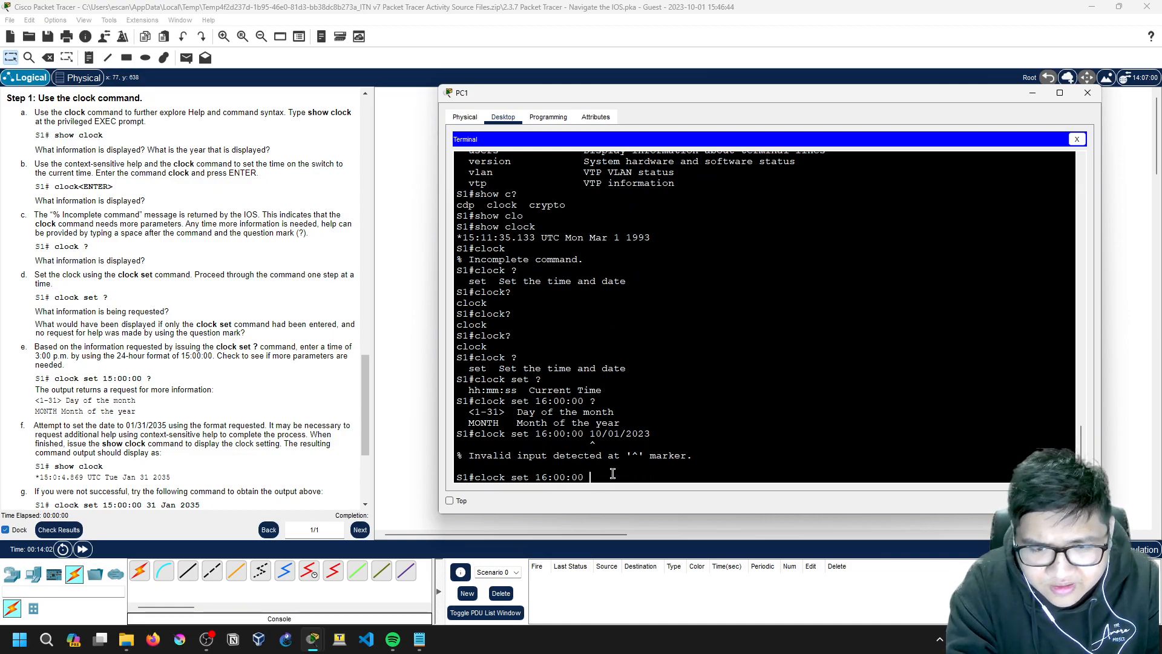
pyautogui.write('?')
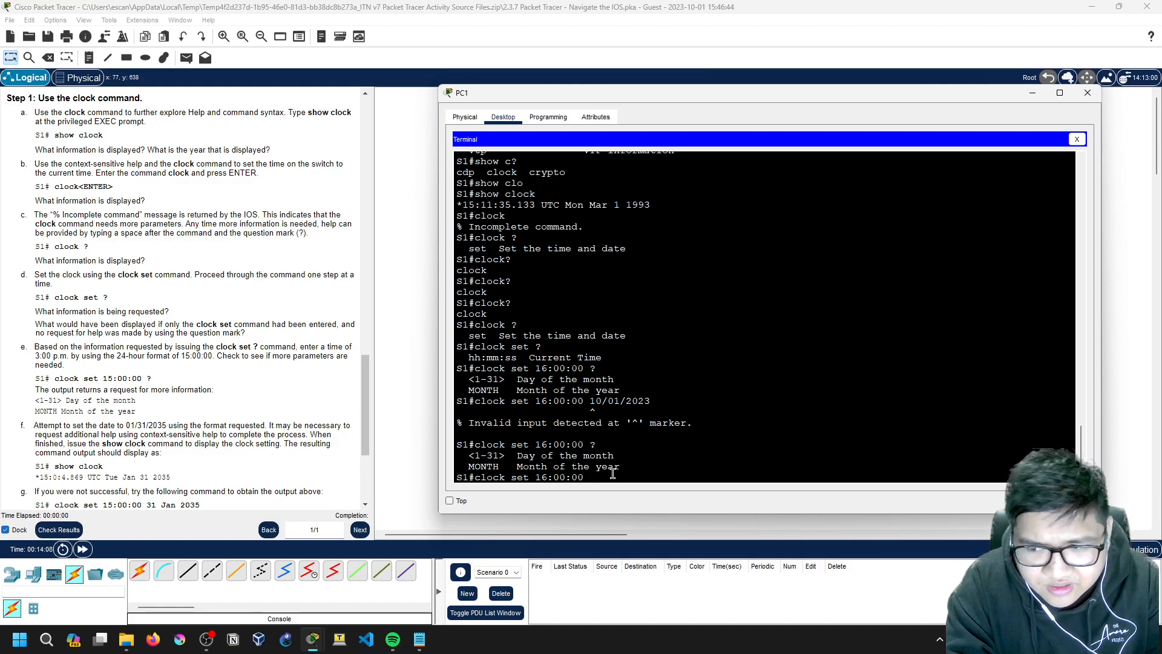
pyautogui.write('1')
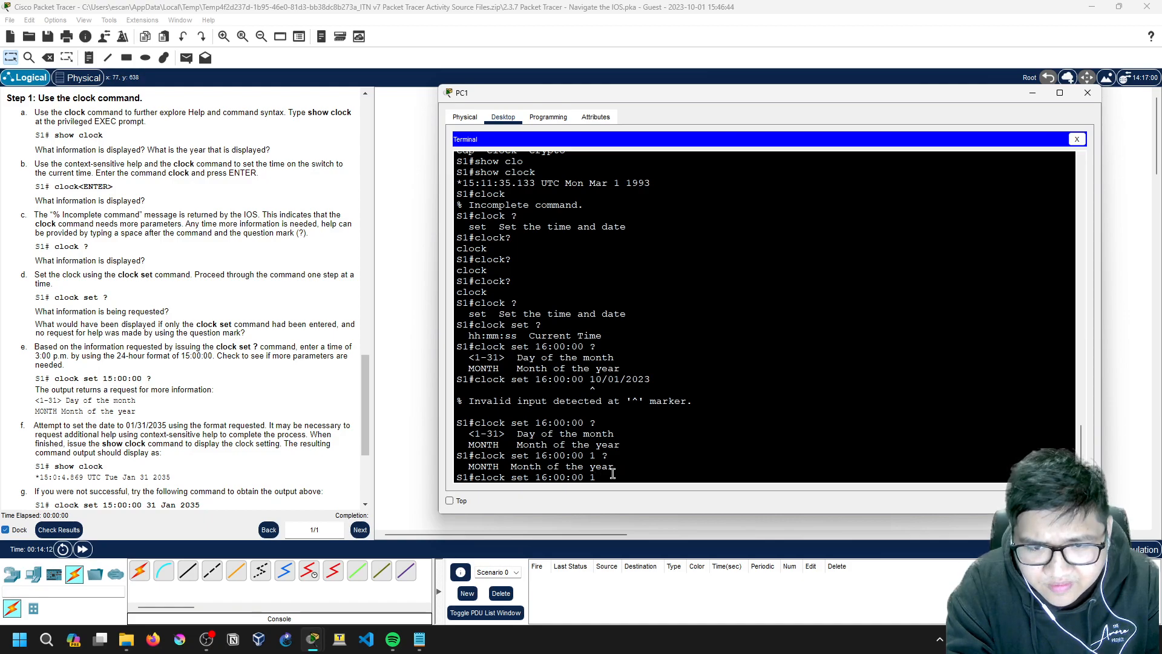
pyautogui.write(' ?10 ?')
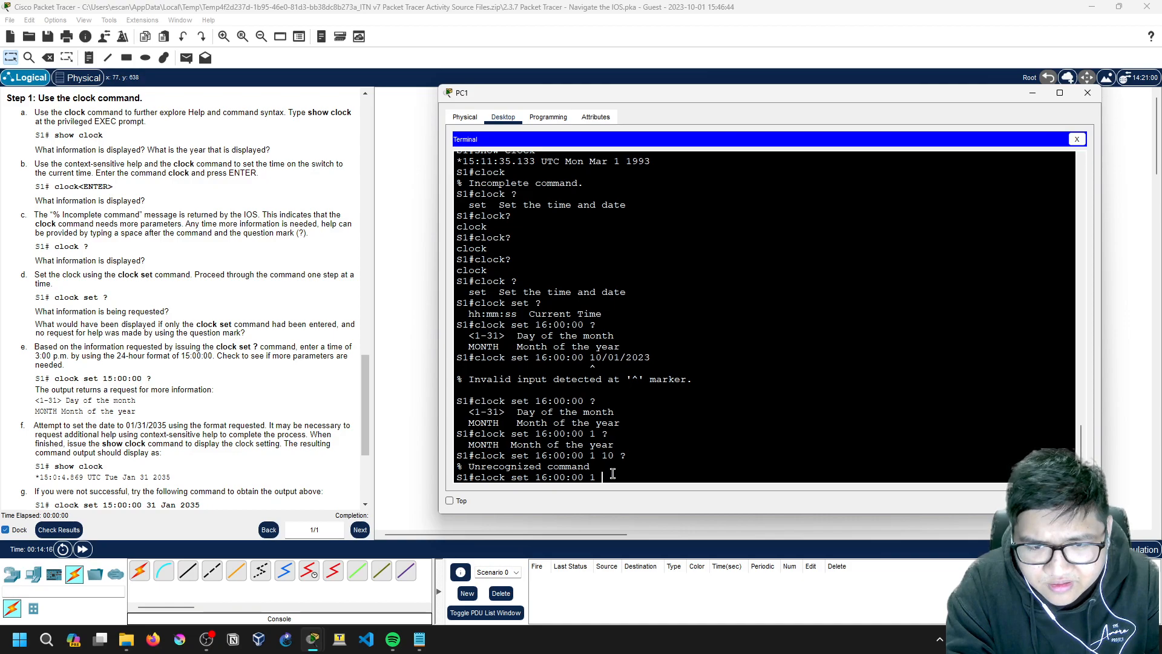
pyautogui.write('1 ?')
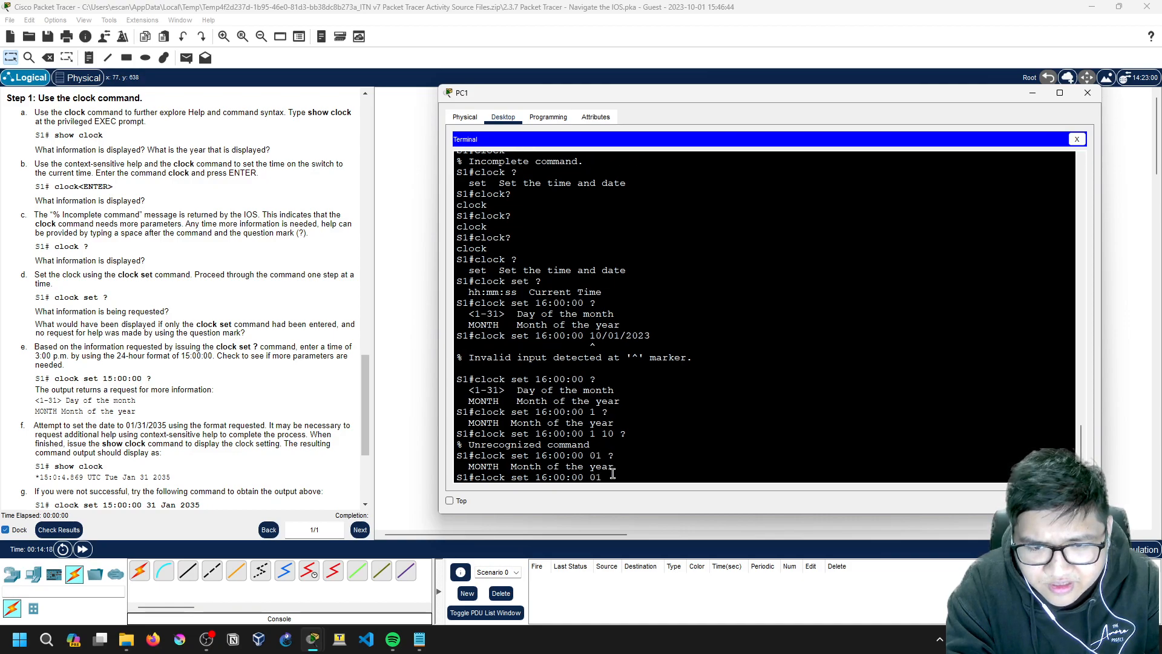
pyautogui.write('10')
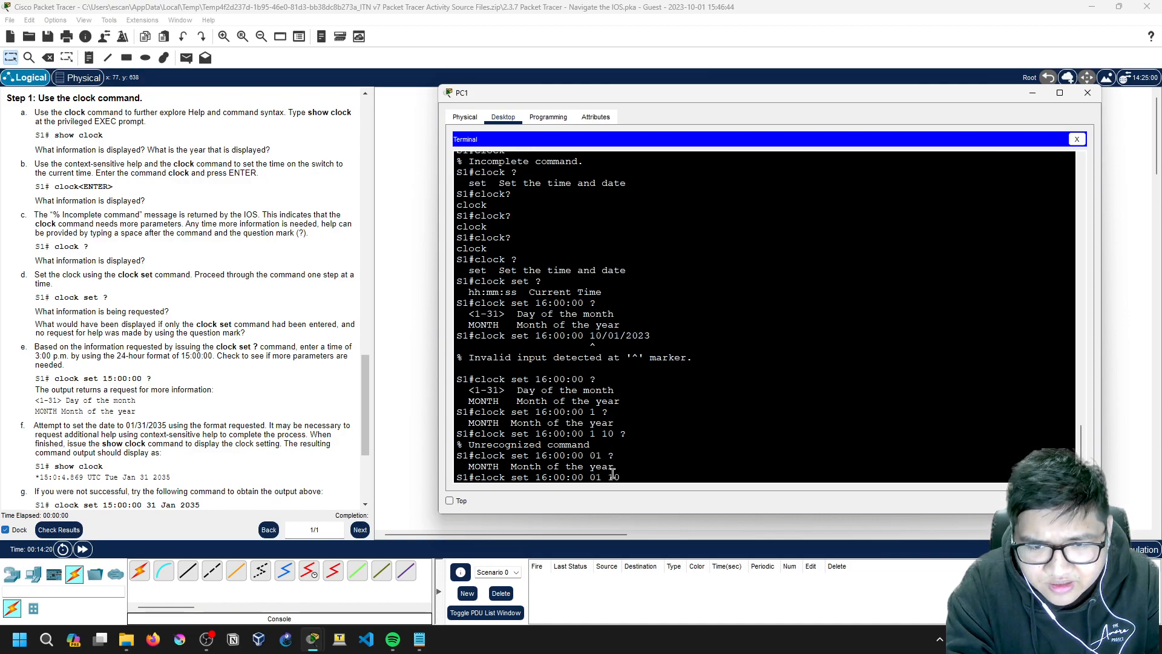
pyautogui.write(' ??')
pyautogui.press('Return')
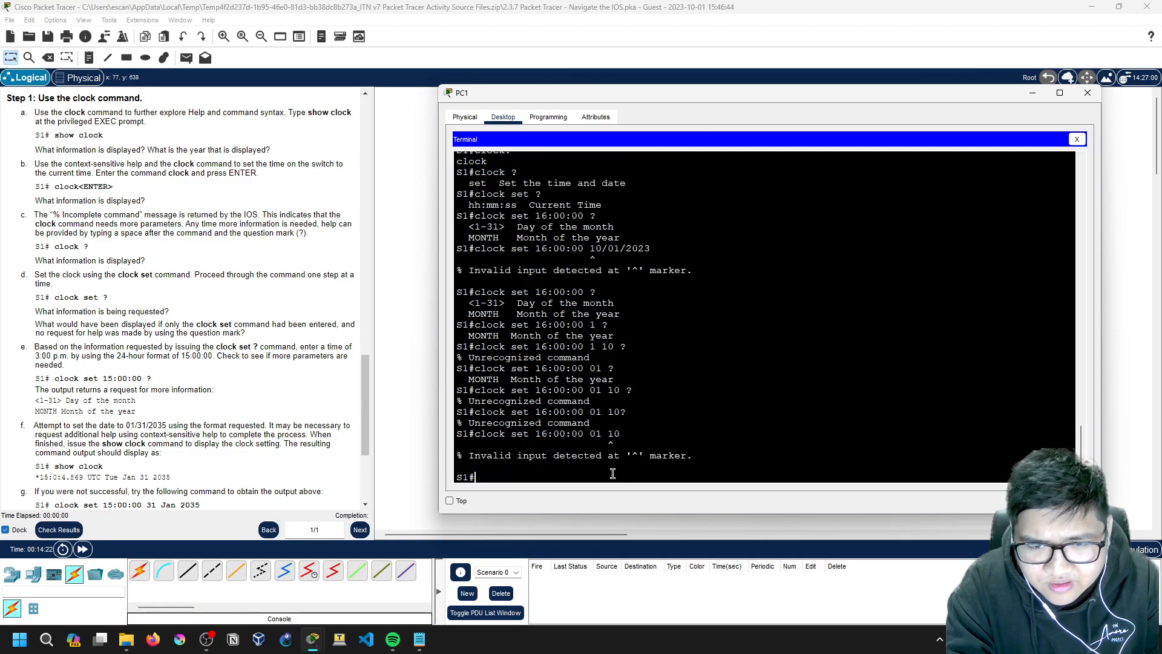
pyautogui.press('Up')
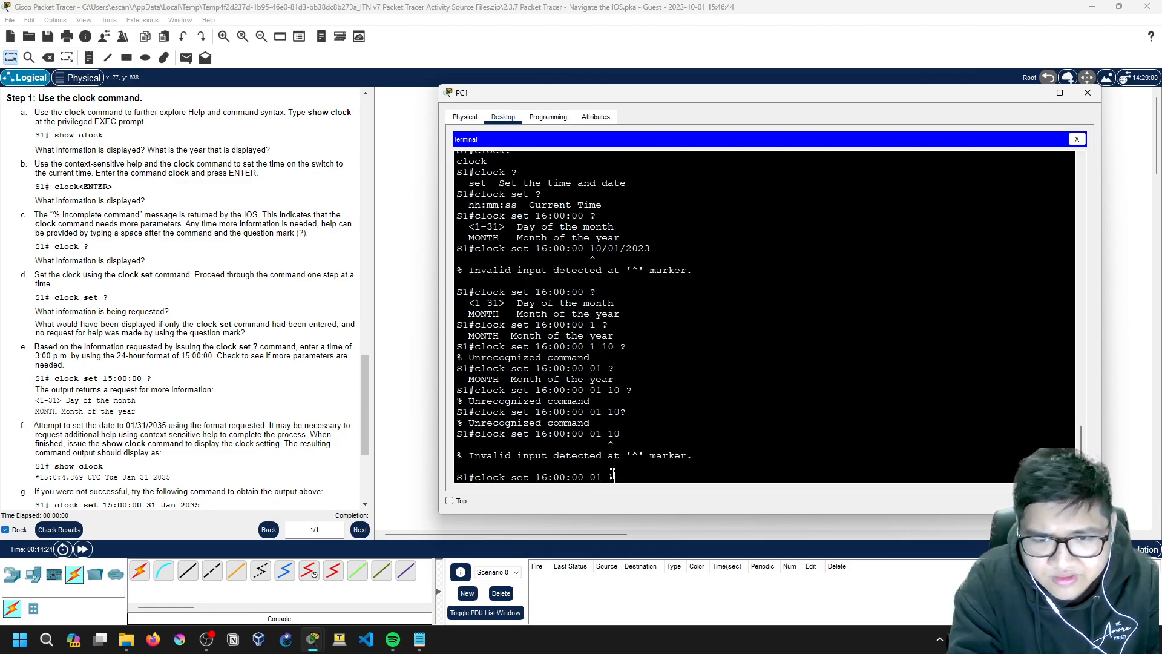
pyautogui.write('/10 ')
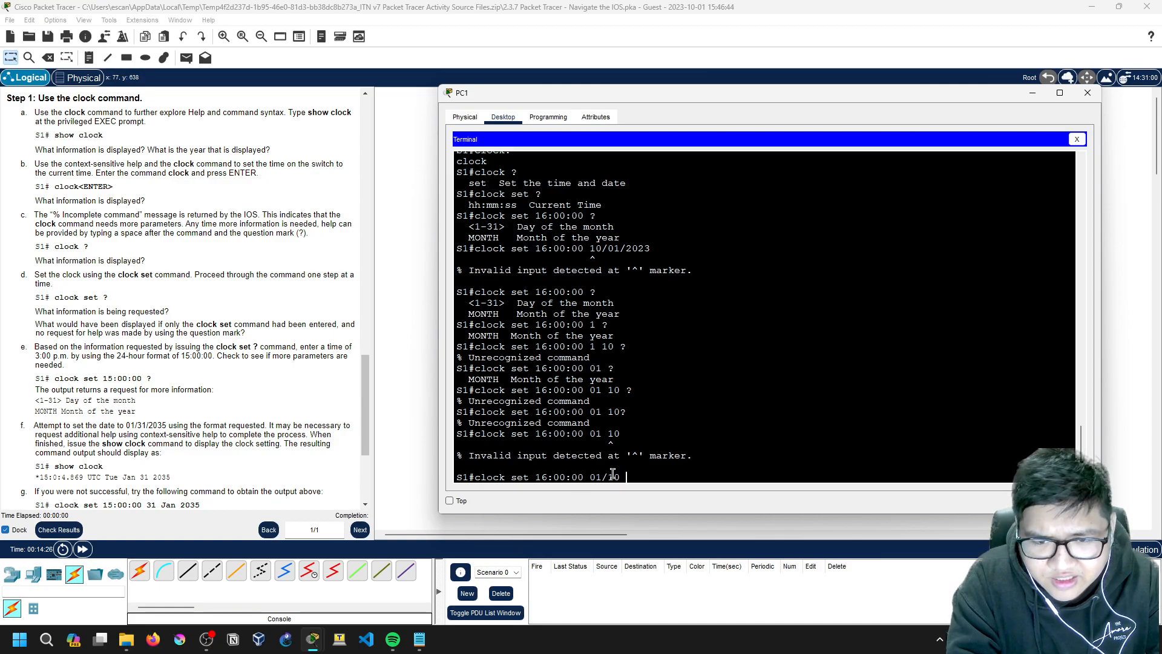
pyautogui.write('??')
pyautogui.press('BackSpace')
pyautogui.press('BackSpace')
pyautogui.press('BackSpace')
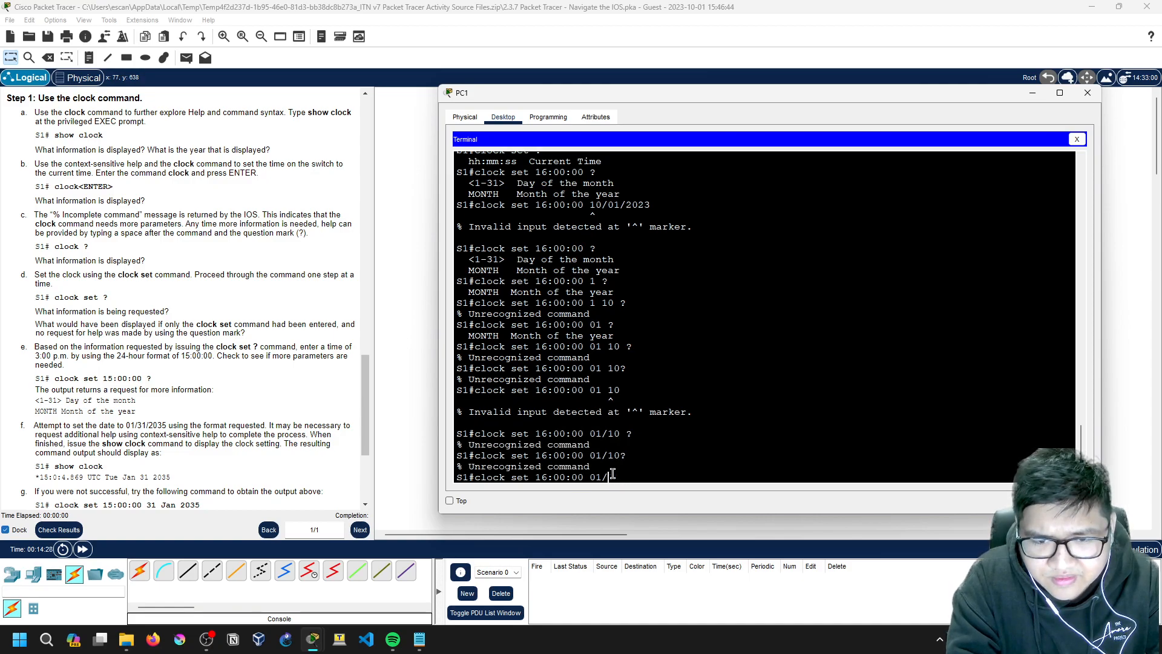
pyautogui.press('Return')
# Step: Complete and apply clock set 16:00:00 01 Oct 2023
pyautogui.press('Up')
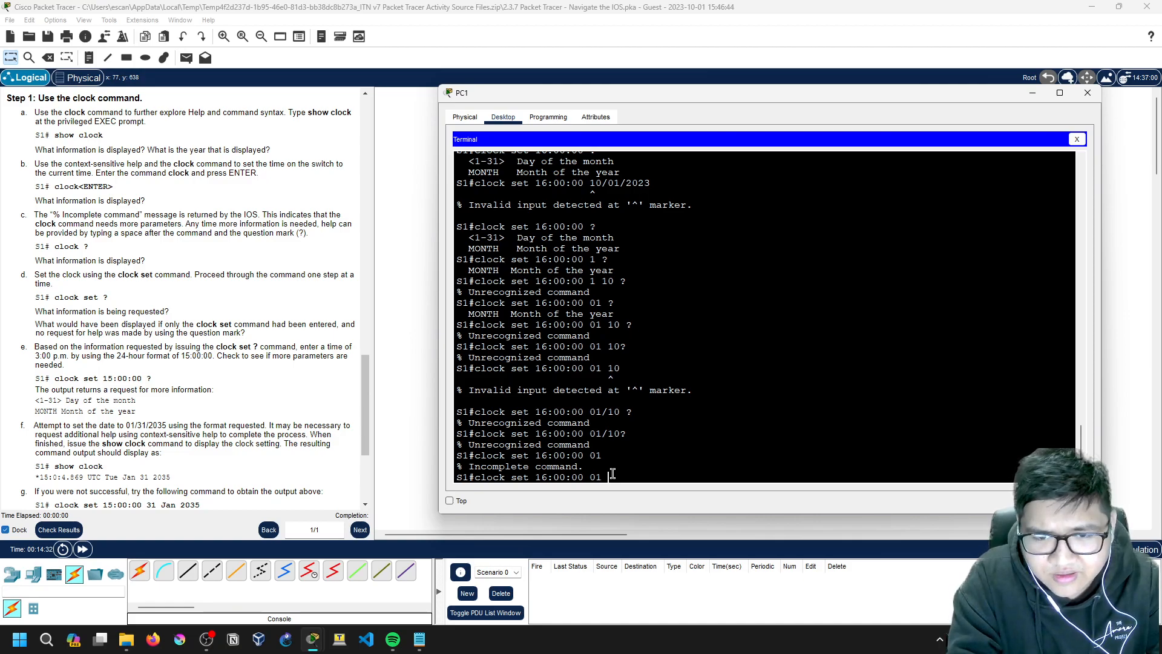
pyautogui.write('Oct')
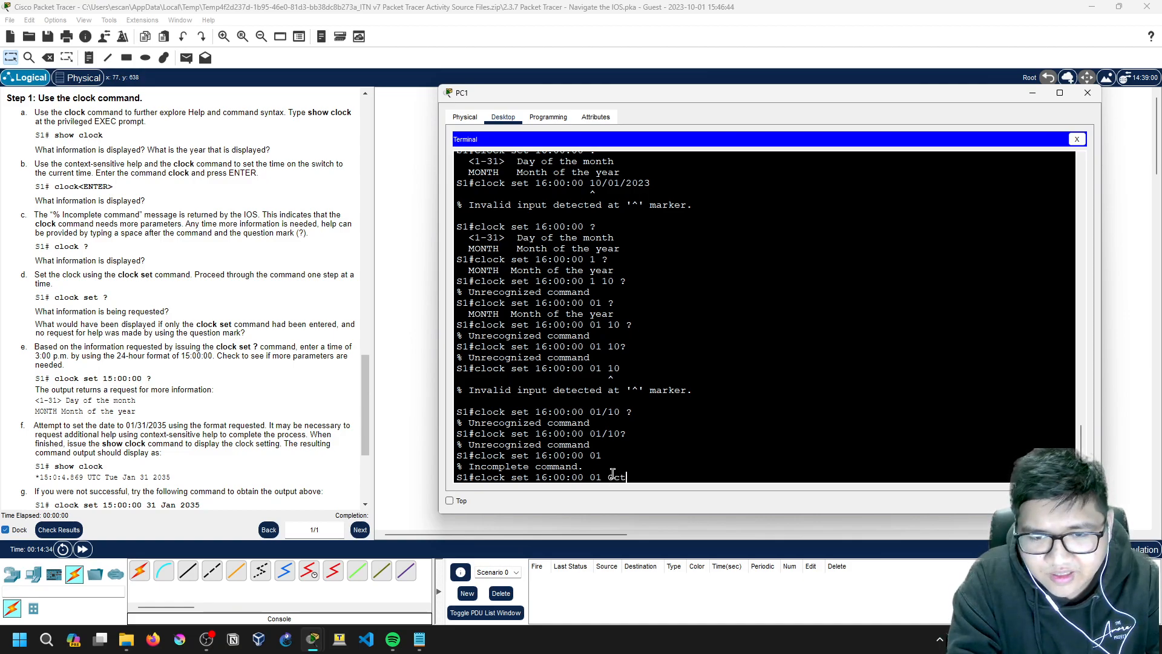
pyautogui.press('Return')
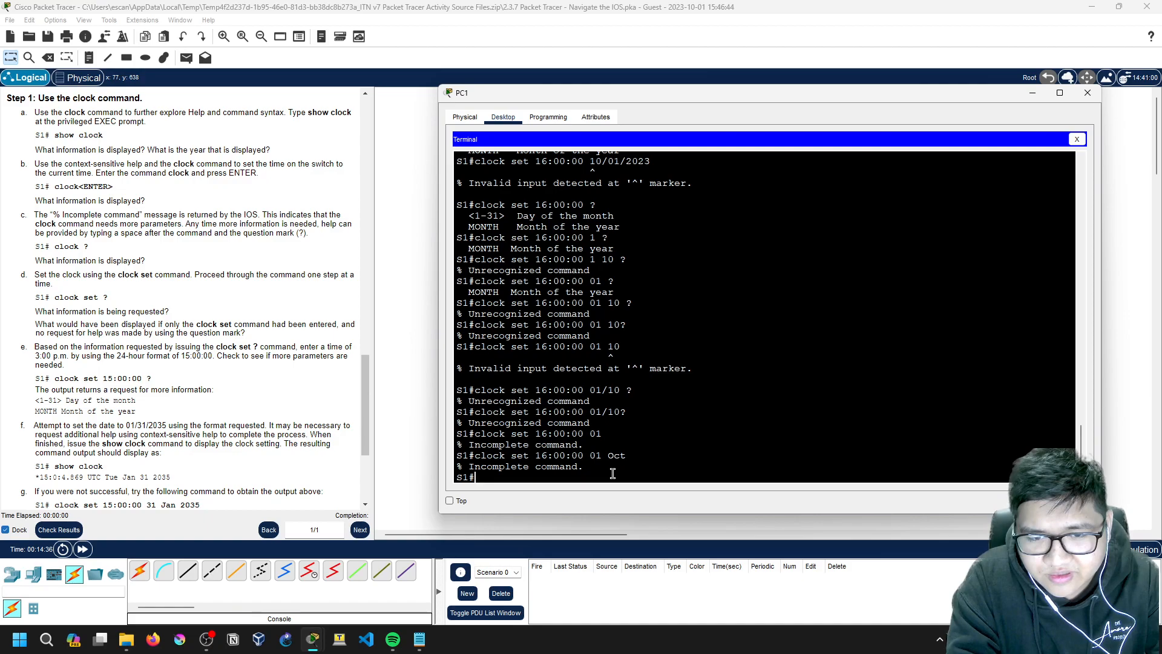
pyautogui.press('Up')
pyautogui.write('?')
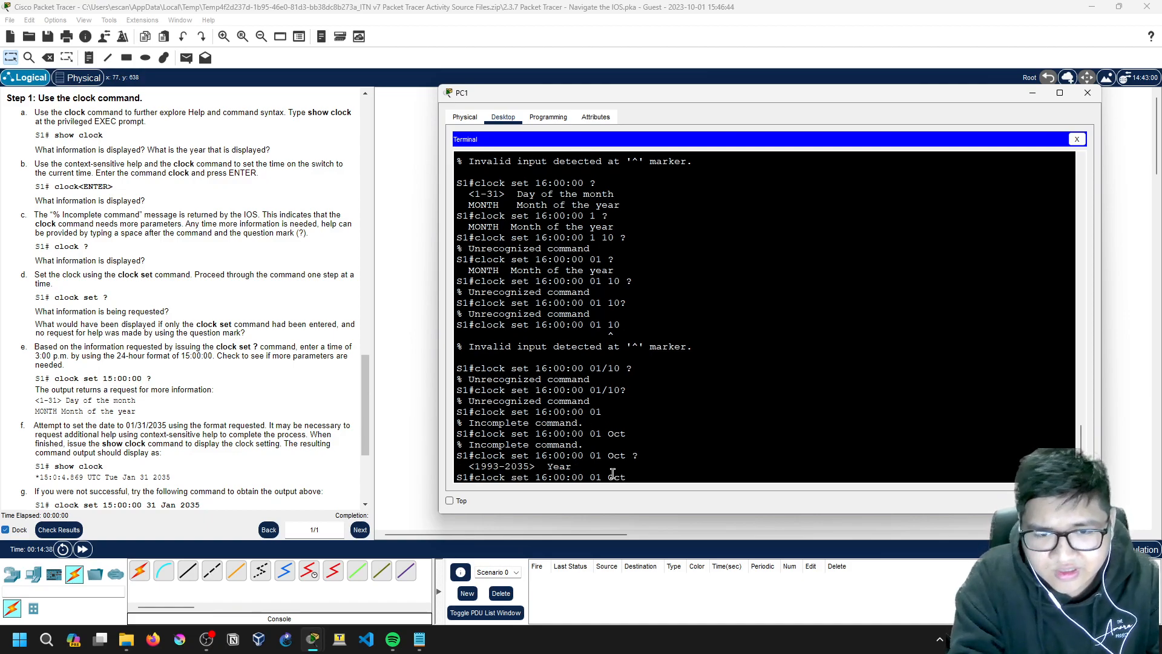
pyautogui.write('2023')
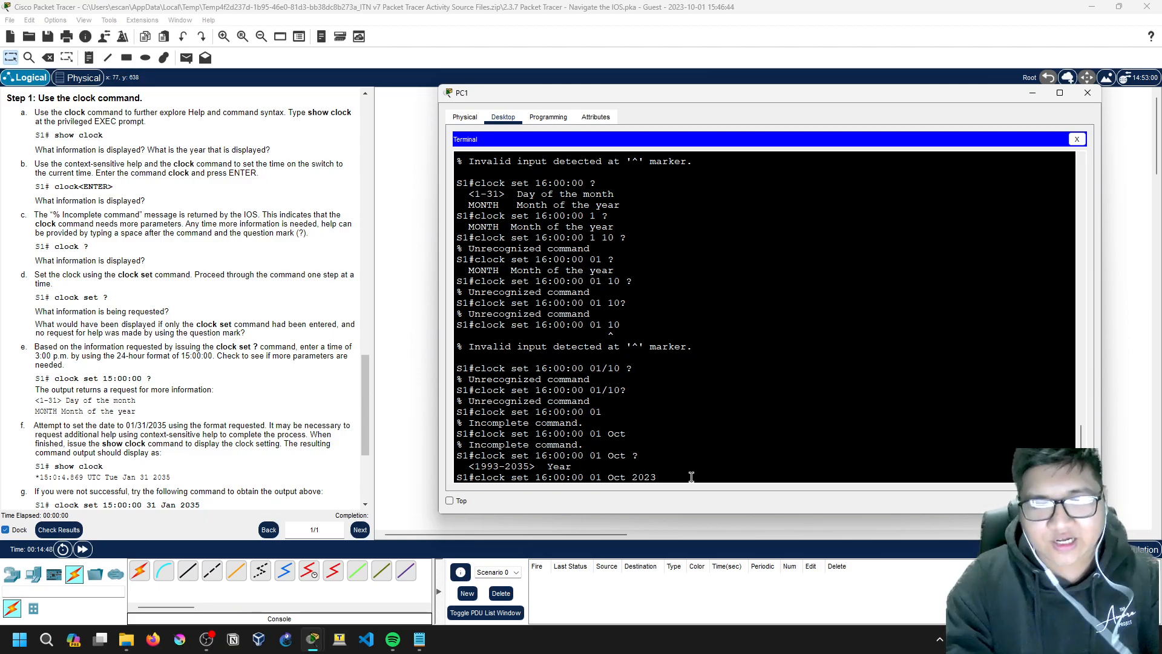
pyautogui.press('Return')
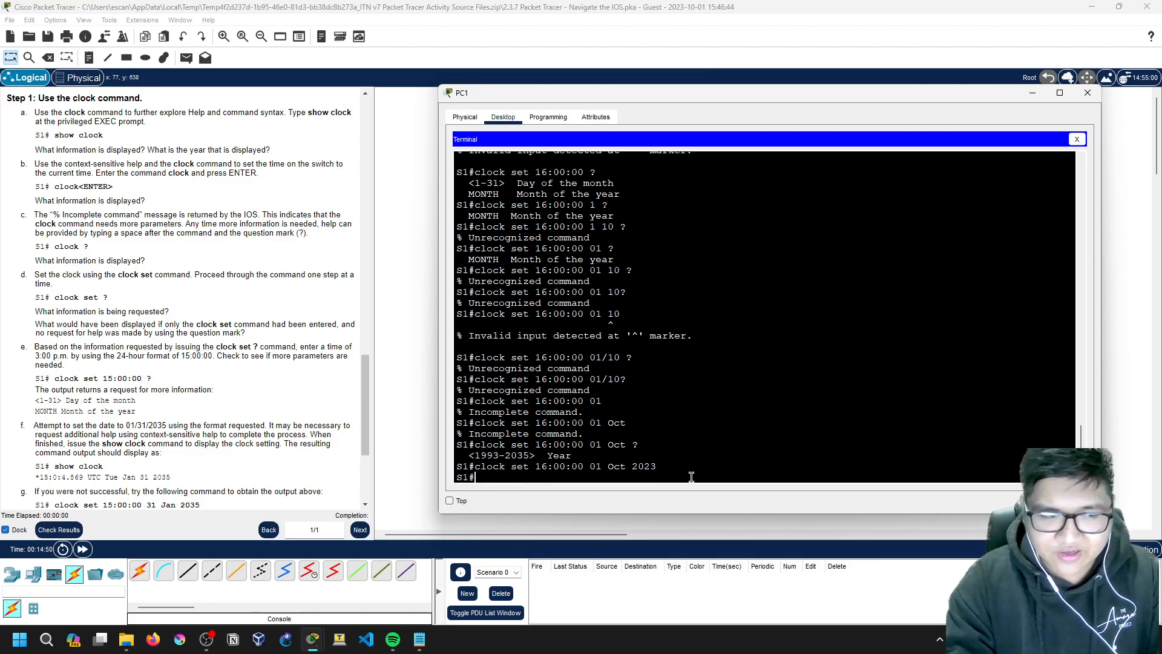
pyautogui.scroll(-3, 110, 379)
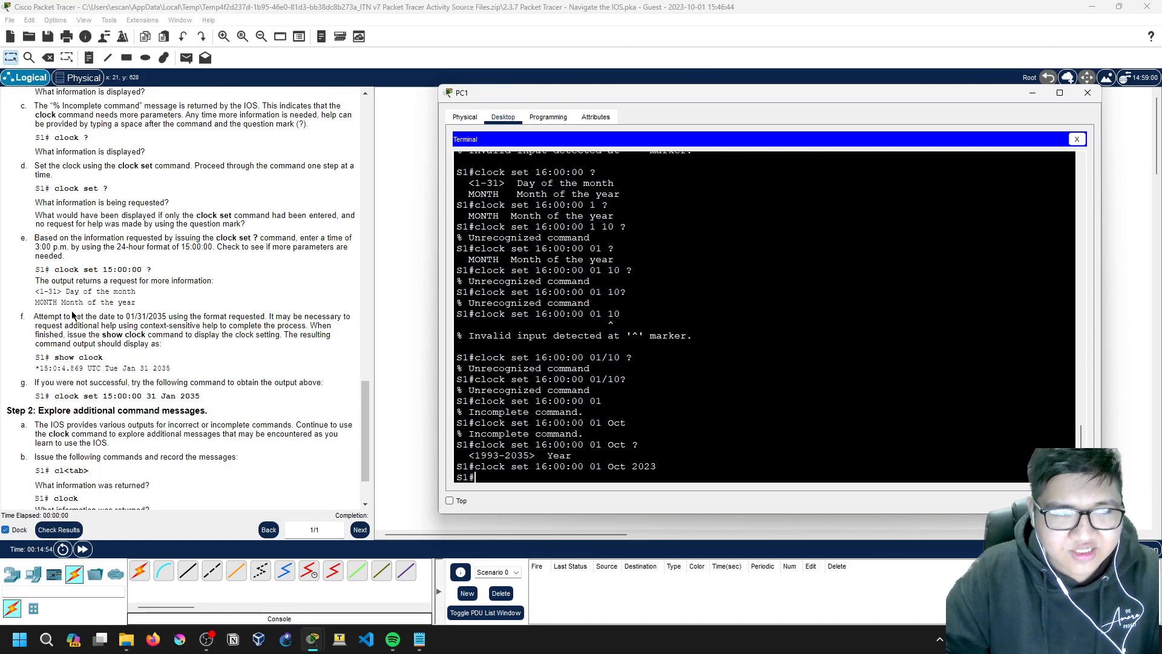
pyautogui.moveTo(34, 316); pyautogui.dragTo(180, 356)
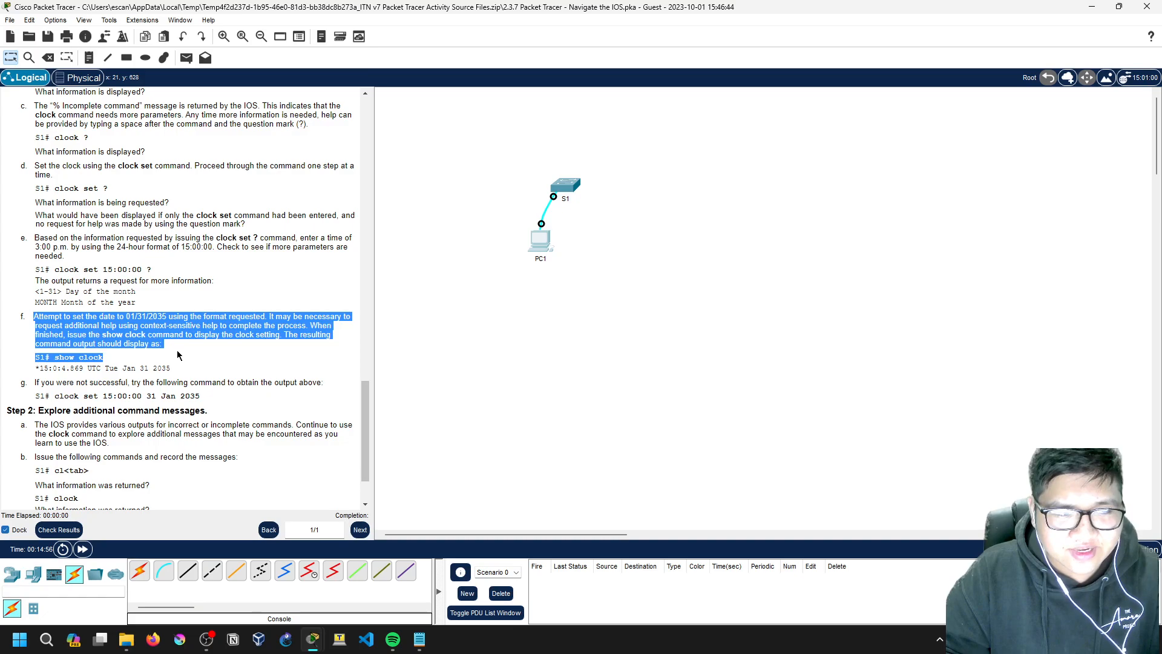
pyautogui.doubleClick(157, 344)
pyautogui.click(157, 345)
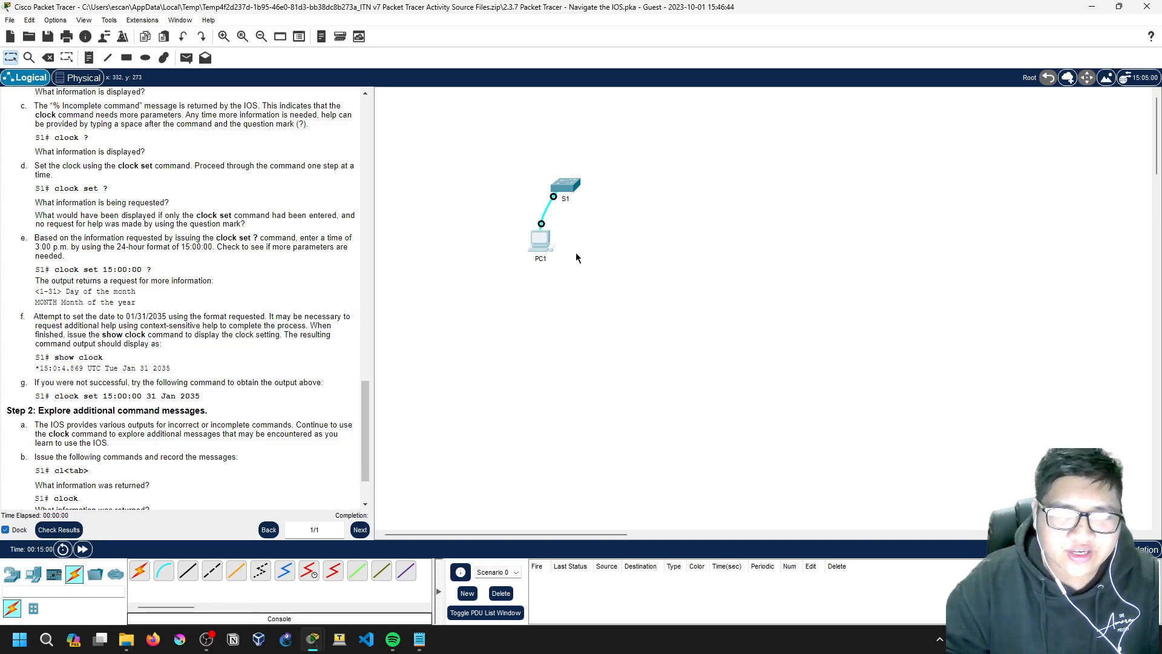
pyautogui.click(543, 241)
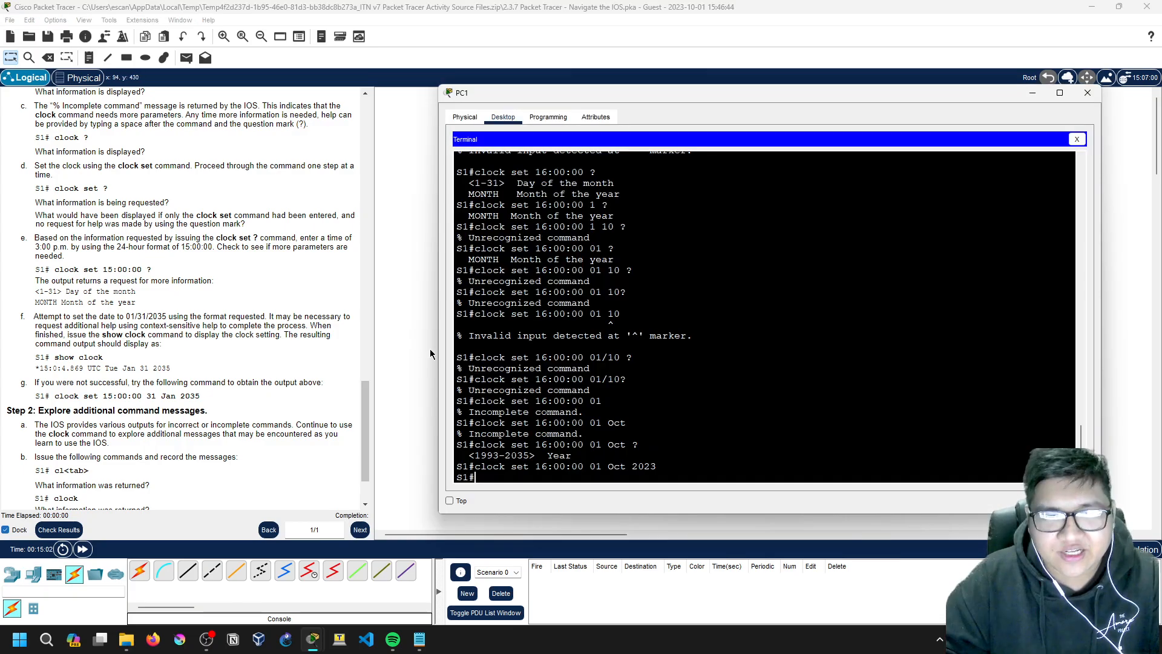
pyautogui.scroll(-2, 260, 362)
pyautogui.moveTo(34, 243); pyautogui.dragTo(166, 277)
pyautogui.moveTo(45, 285); pyautogui.dragTo(200, 305)
pyautogui.click(109, 296)
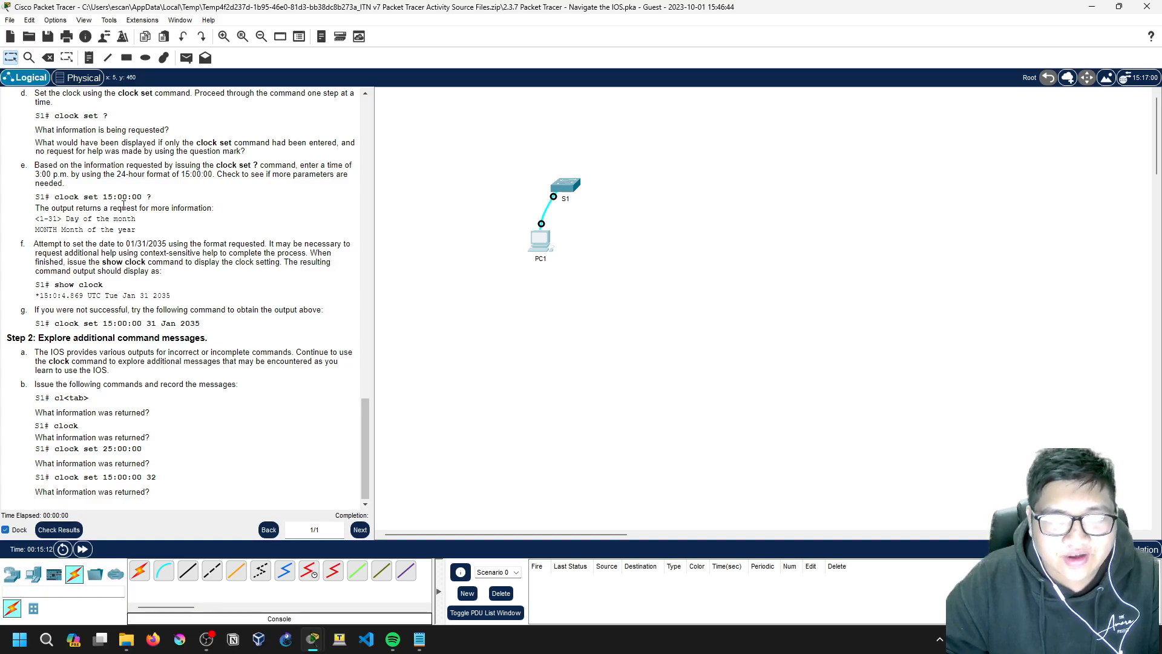
pyautogui.click(542, 246)
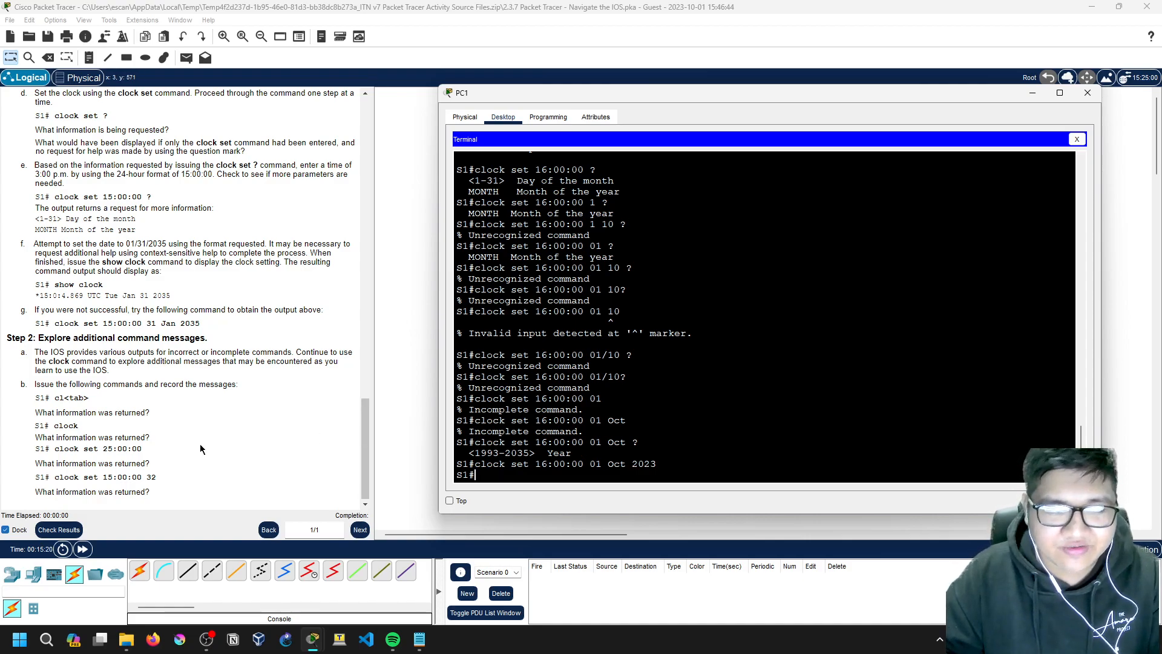
pyautogui.scroll(-2, 199, 445)
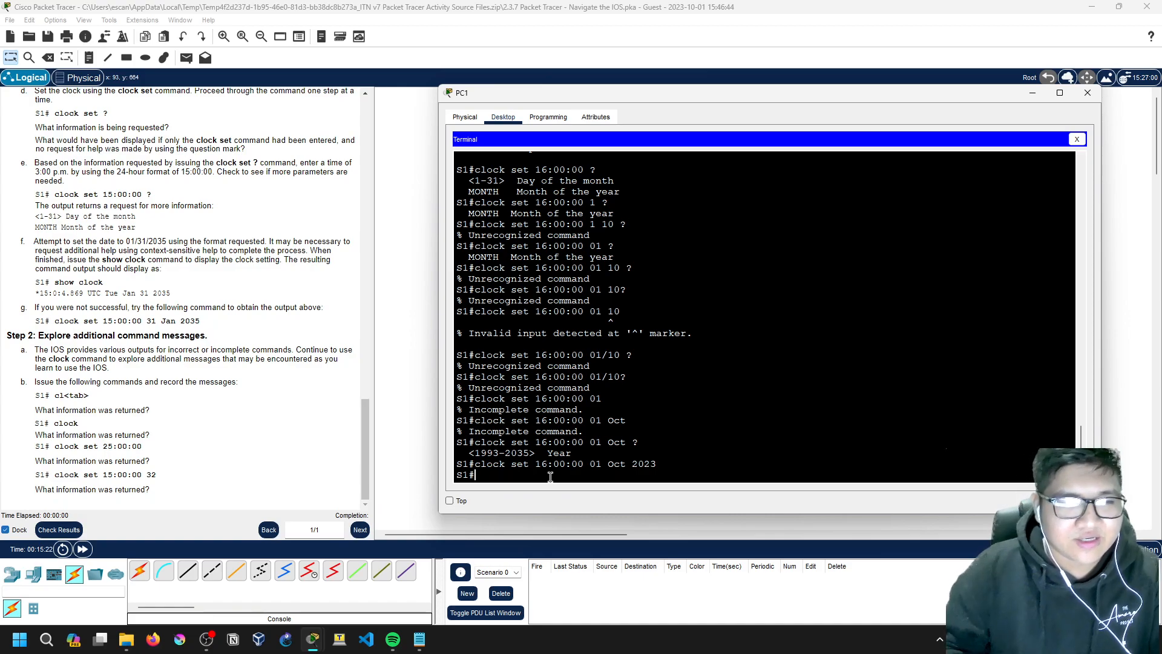
pyautogui.moveTo(66, 335); pyautogui.dragTo(132, 336)
pyautogui.click(134, 336)
pyautogui.moveTo(35, 349); pyautogui.dragTo(161, 350)
pyautogui.click(163, 350)
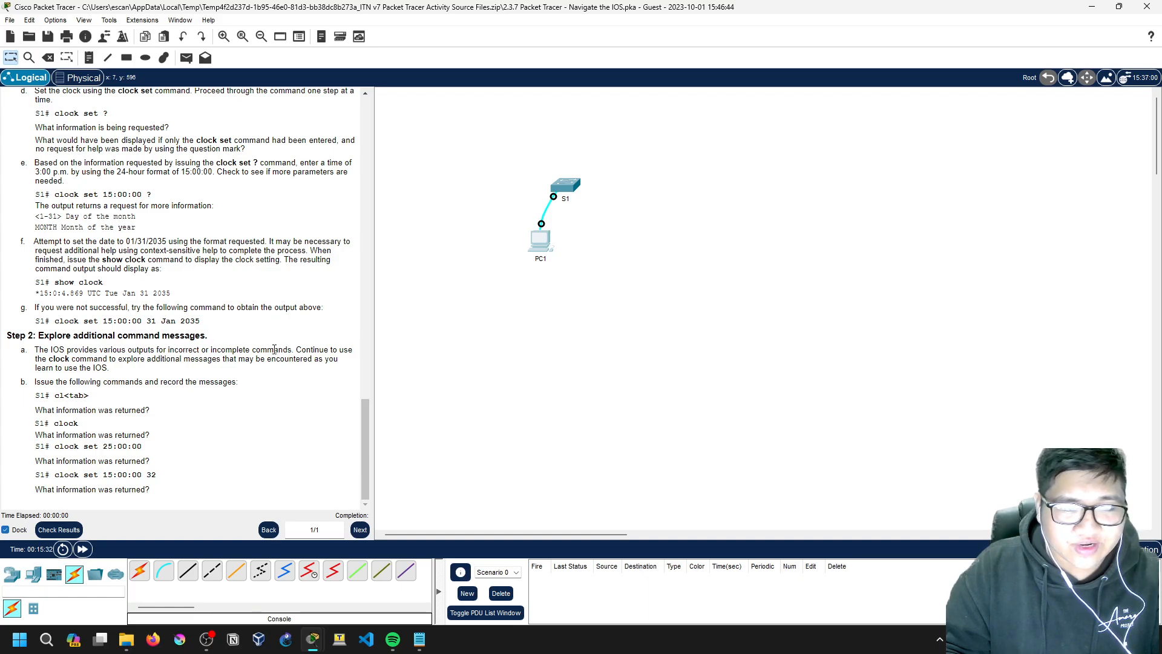
pyautogui.moveTo(111, 359); pyautogui.dragTo(177, 358)
pyautogui.click(540, 242)
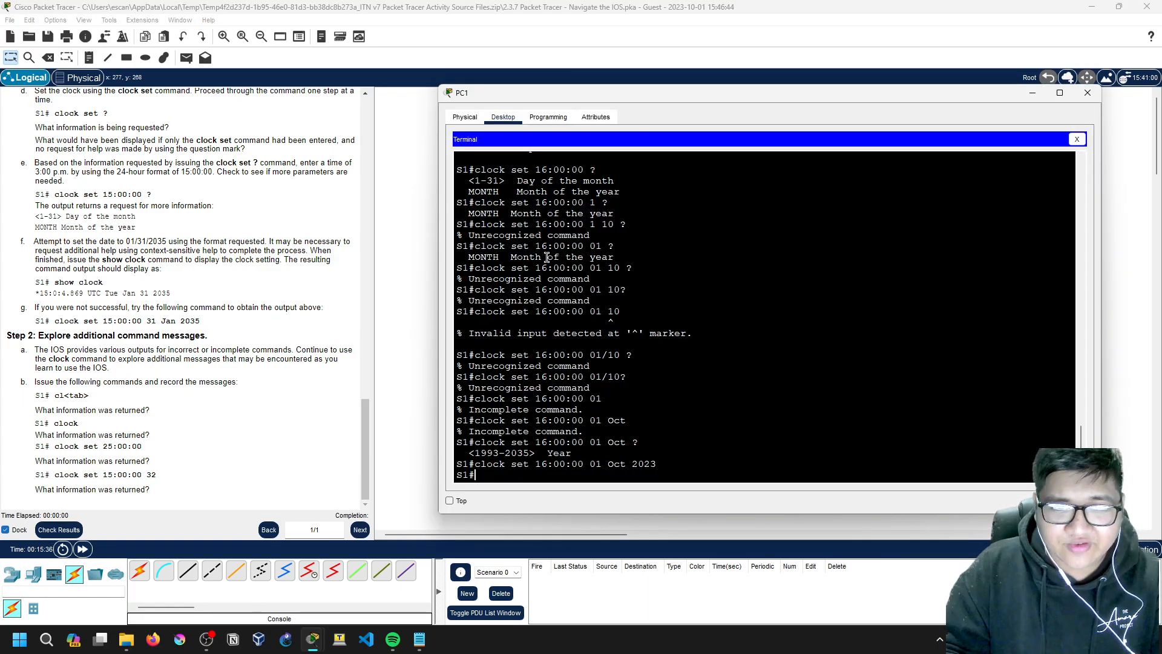
# Step: At S1's prompt, expand the ambiguous 'cl' into the clock command
pyautogui.press('Return')
pyautogui.press('Return')
pyautogui.press('Return')
pyautogui.write('cl')
pyautogui.press('Tab')
pyautogui.press('Tab')
pyautogui.press('Tab')
pyautogui.press('Tab')
pyautogui.press('Tab')
pyautogui.press('Tab')
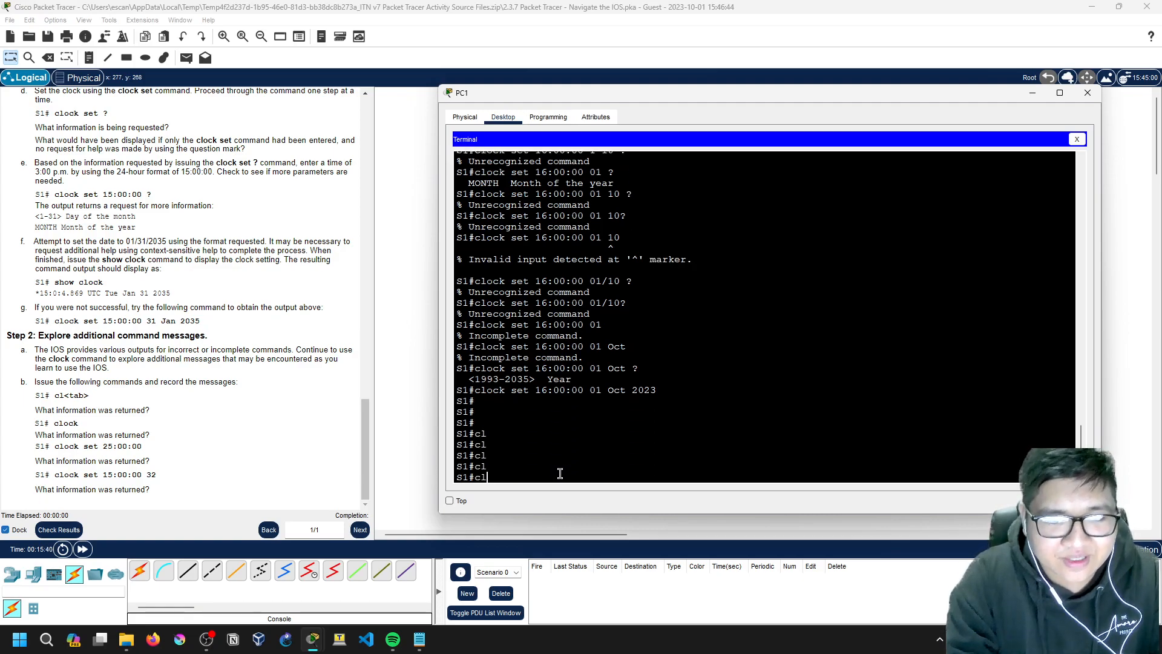
pyautogui.press('Tab')
pyautogui.press('Tab')
pyautogui.press('Tab')
pyautogui.press('Tab')
pyautogui.press('Tab')
pyautogui.press('Tab')
pyautogui.press('Tab')
pyautogui.press('Tab')
pyautogui.press('Tab')
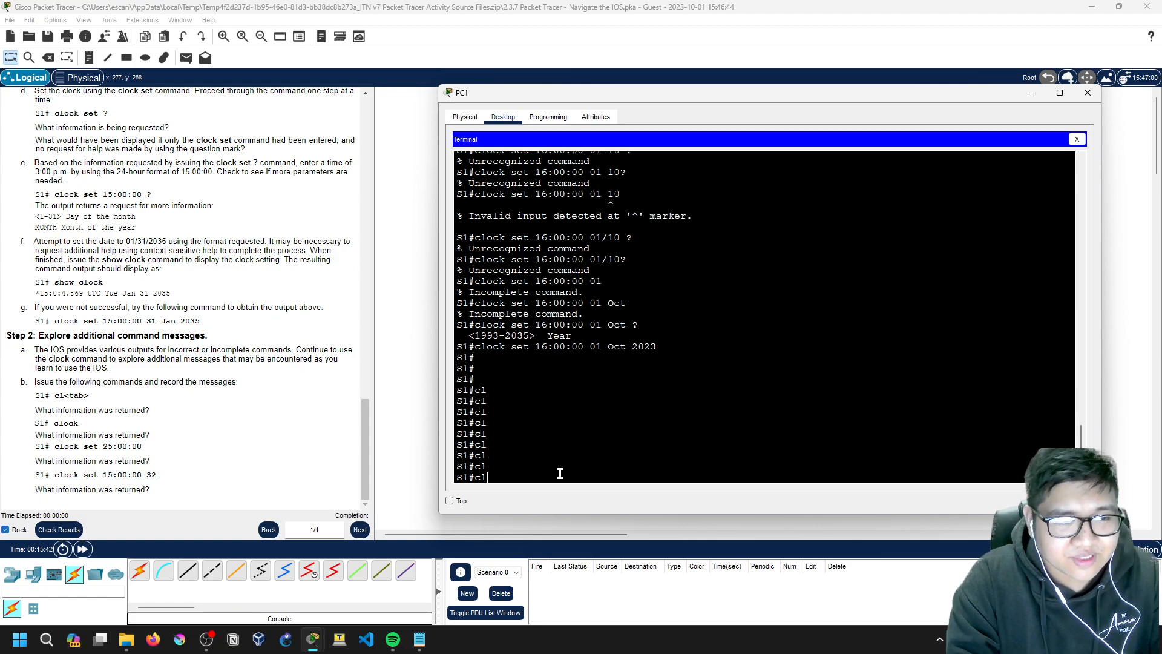
pyautogui.press('Tab')
pyautogui.press('Tab')
pyautogui.press('Tab')
pyautogui.press('Tab')
pyautogui.press('Tab')
pyautogui.press('Tab')
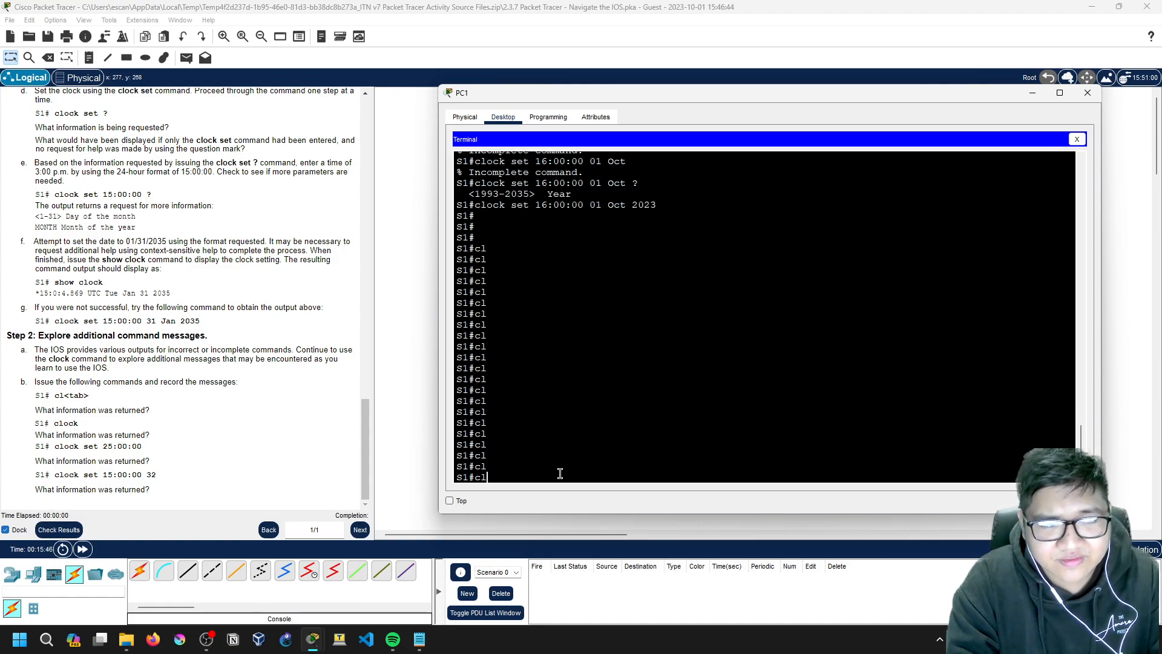
pyautogui.press('Tab')
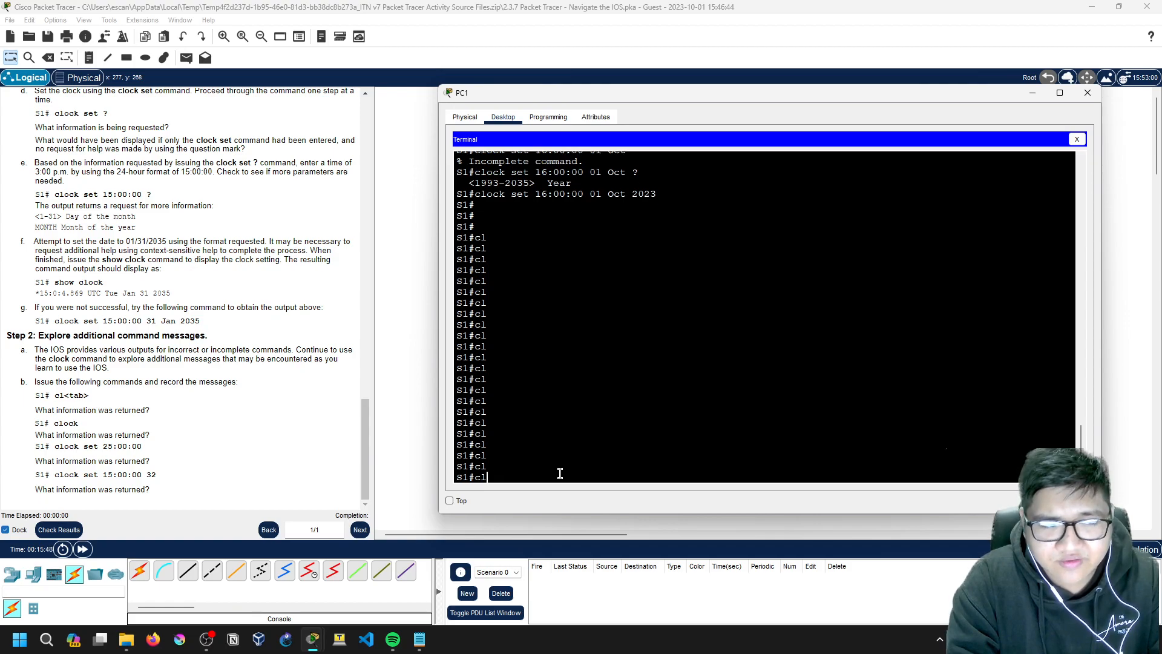
pyautogui.press('Tab')
pyautogui.press('Tab')
pyautogui.press('Tab')
pyautogui.write('o')
pyautogui.press('Tab')
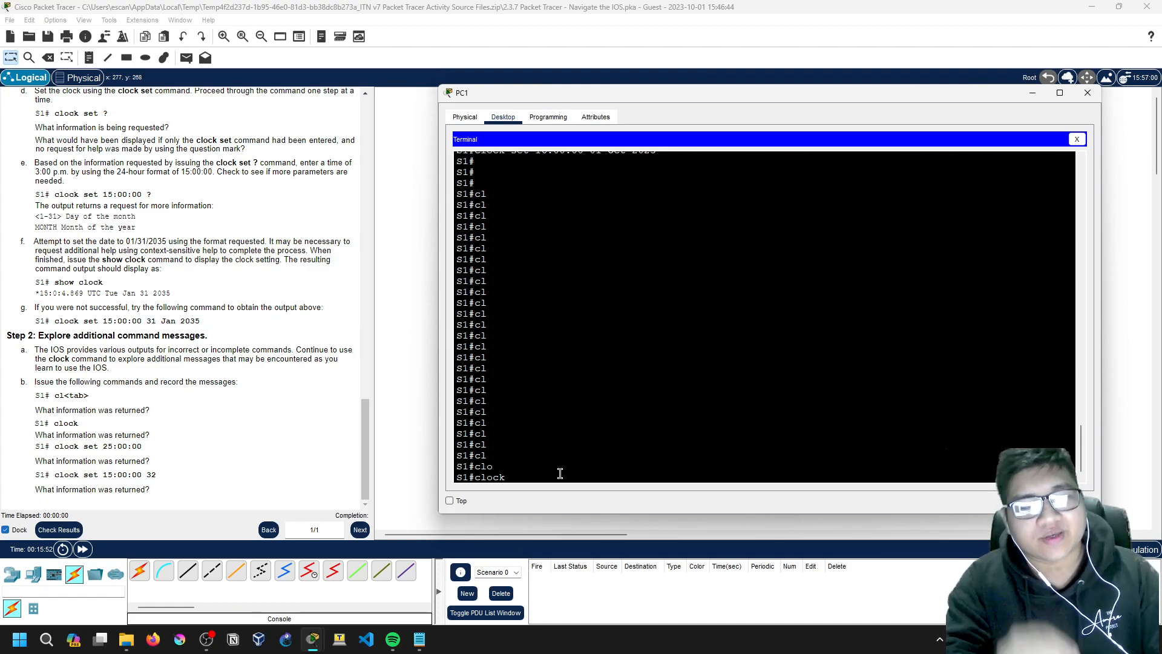
# Step: Try 'clock set 25:00:00' and then 'clock set 15:00:00 32'; S1 rejects both
pyautogui.write('set')
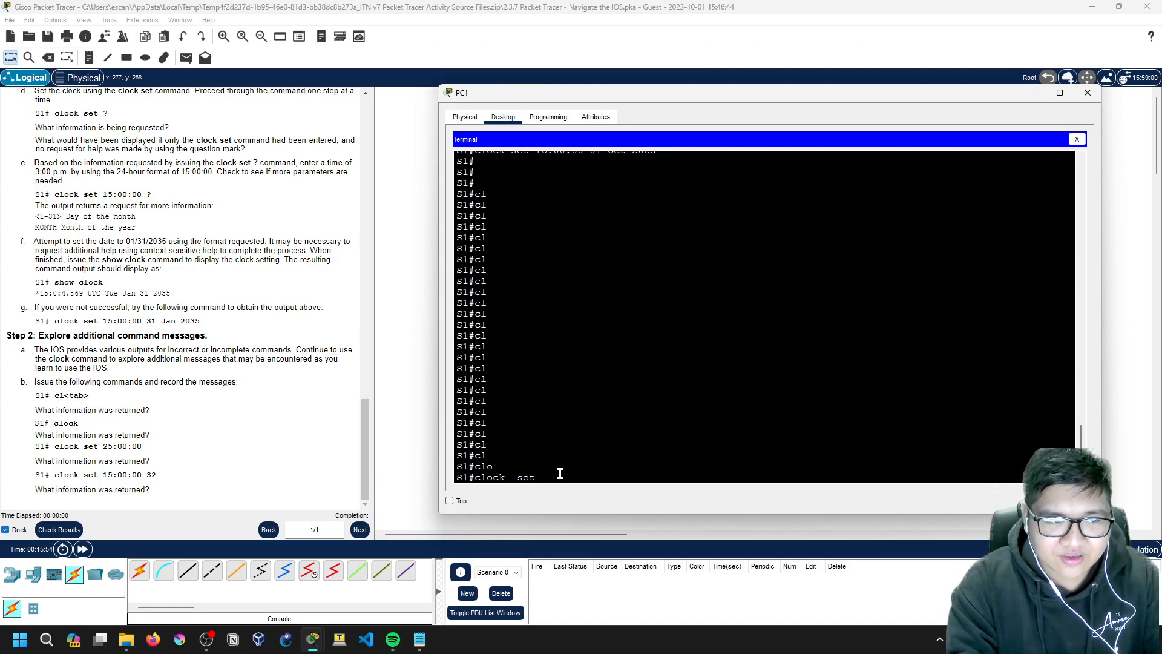
pyautogui.press('BackSpace')
pyautogui.press('BackSpace')
pyautogui.press('BackSpace')
pyautogui.press('BackSpace')
pyautogui.press('BackSpace')
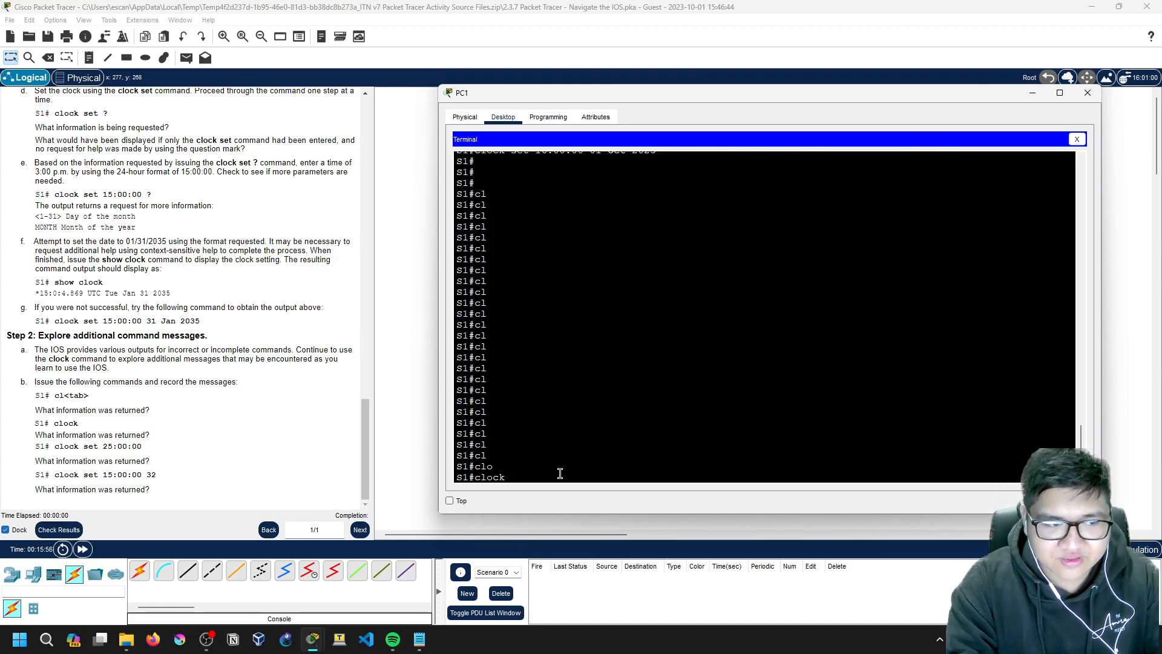
pyautogui.write('set 25:00:00')
pyautogui.press('Return')
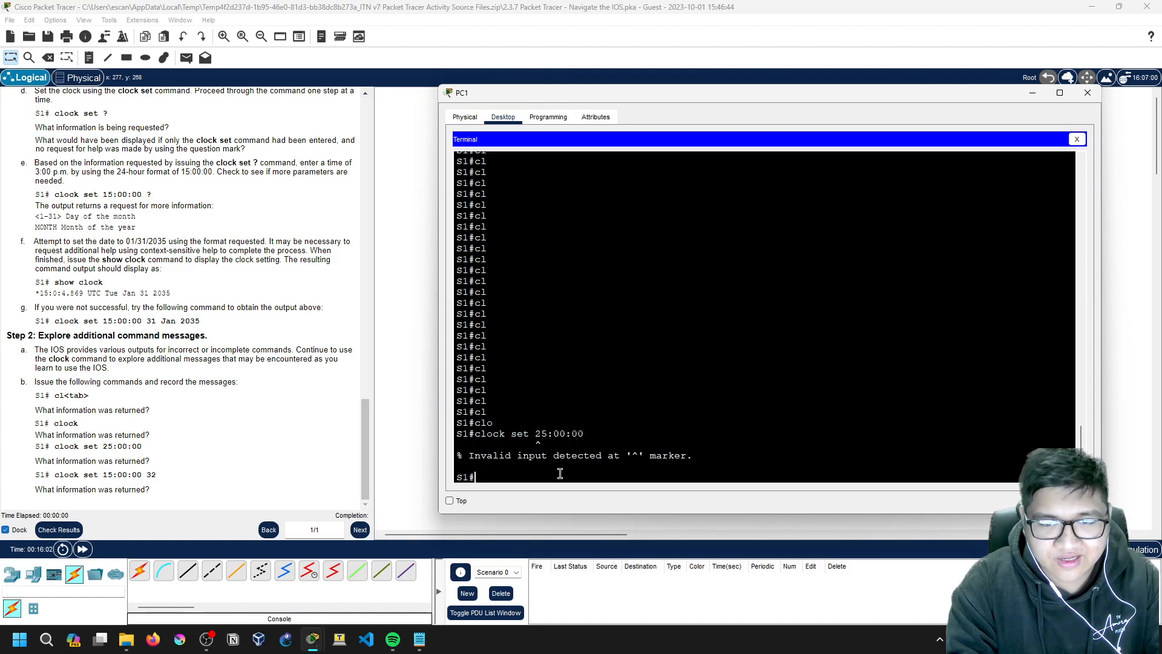
pyautogui.write('clock set 15:00:00 32')
pyautogui.press('Return')
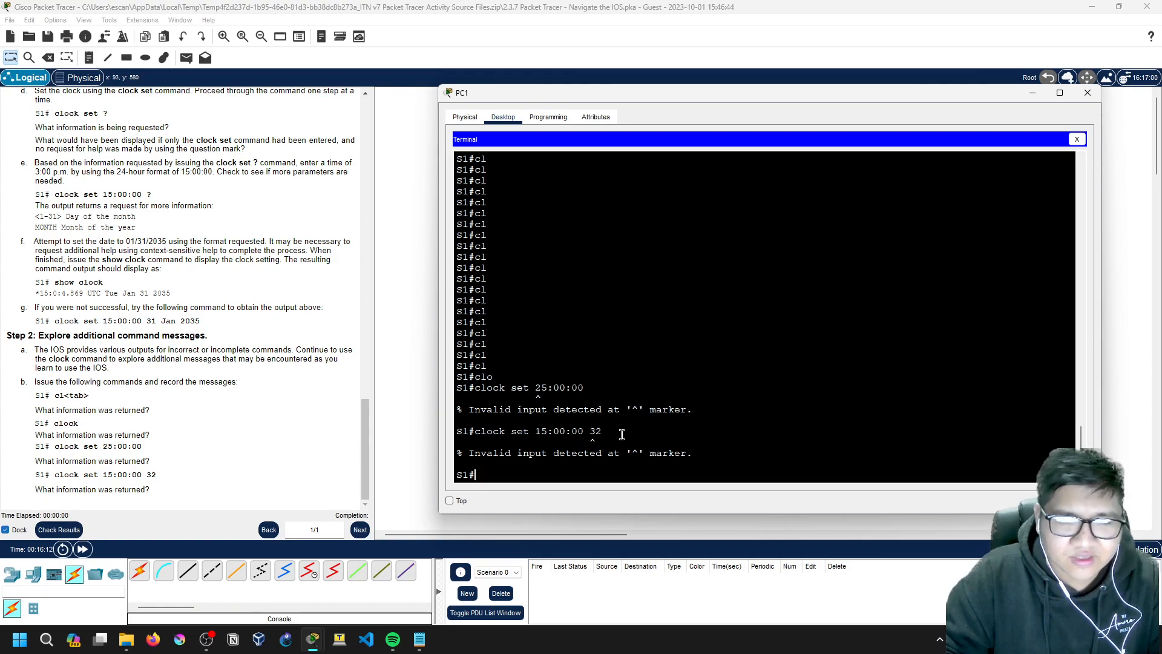
# Step: Review the rejected hour 25, then enter global configuration mode with 'conf t'
pyautogui.click(646, 428)
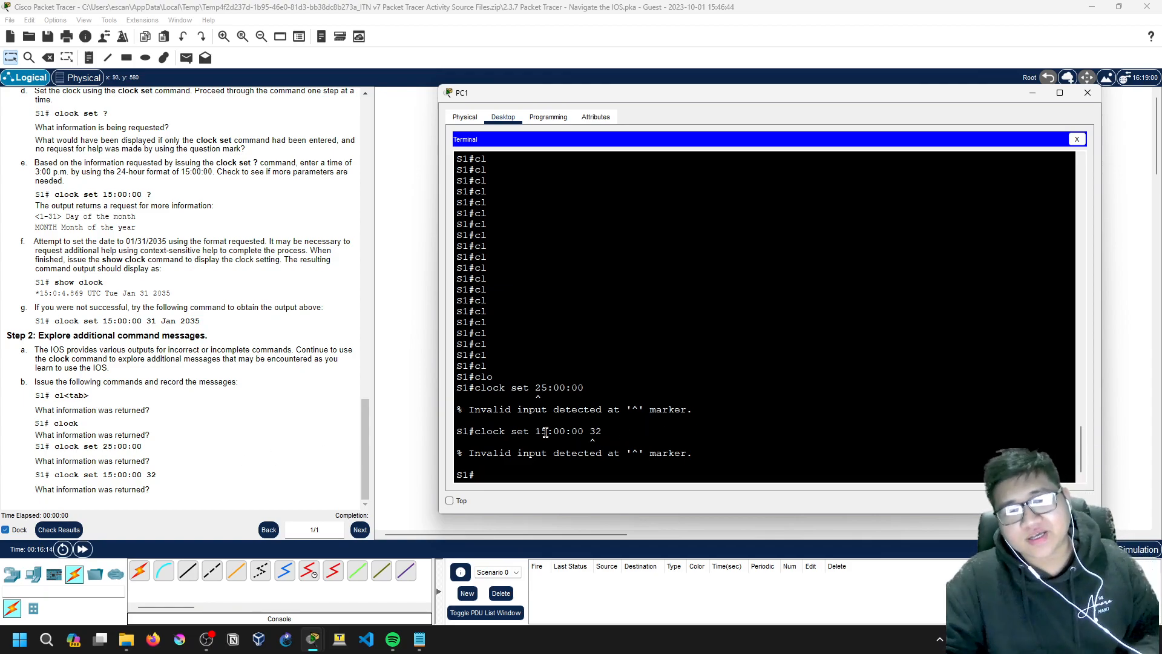
pyautogui.moveTo(535, 388); pyautogui.dragTo(540, 390)
pyautogui.click(548, 414)
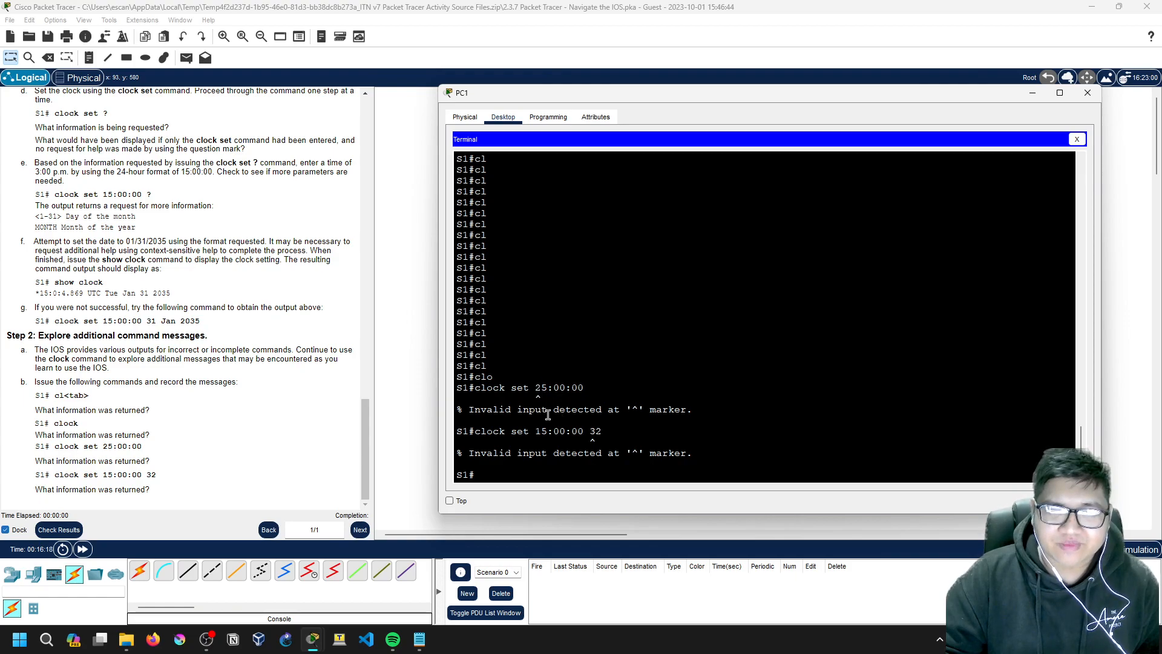
pyautogui.press('Return')
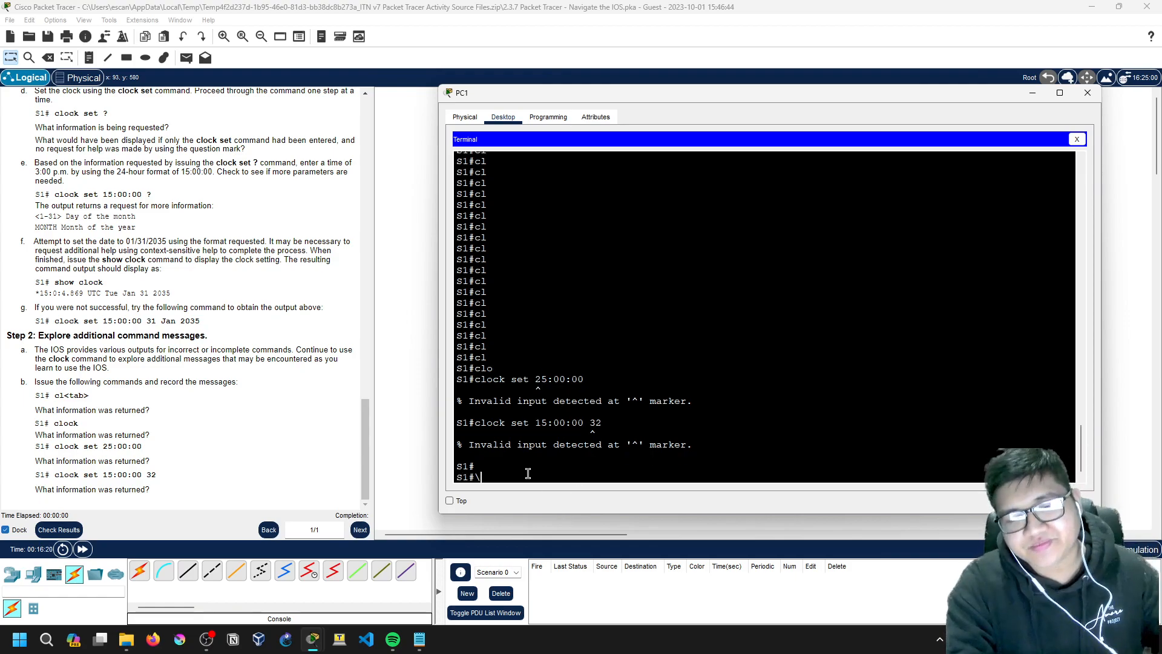
pyautogui.press('Return')
pyautogui.write('conf t')
pyautogui.press('Return')
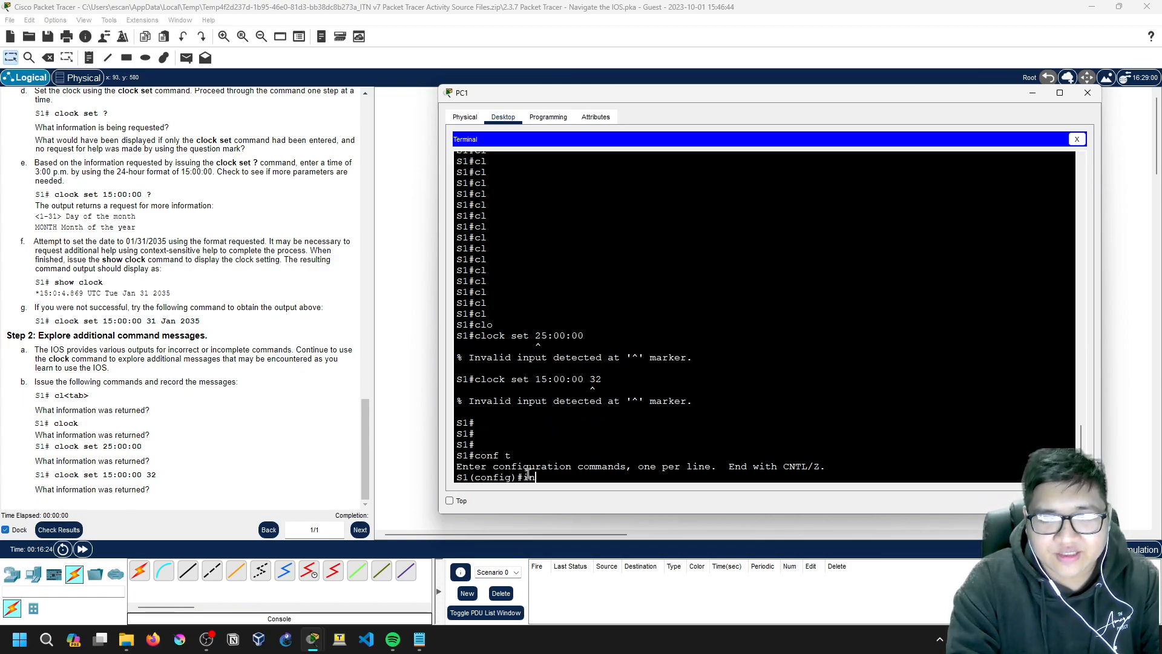
pyautogui.write('ip add')
pyautogui.press('BackSpace')
pyautogui.press('BackSpace')
pyautogui.press('BackSpace')
pyautogui.press('BackSpace')
pyautogui.press('BackSpace')
# Step: Place a 1941 router, Router0, on the canvas beside S1 and PC1
pyautogui.click(1086, 94)
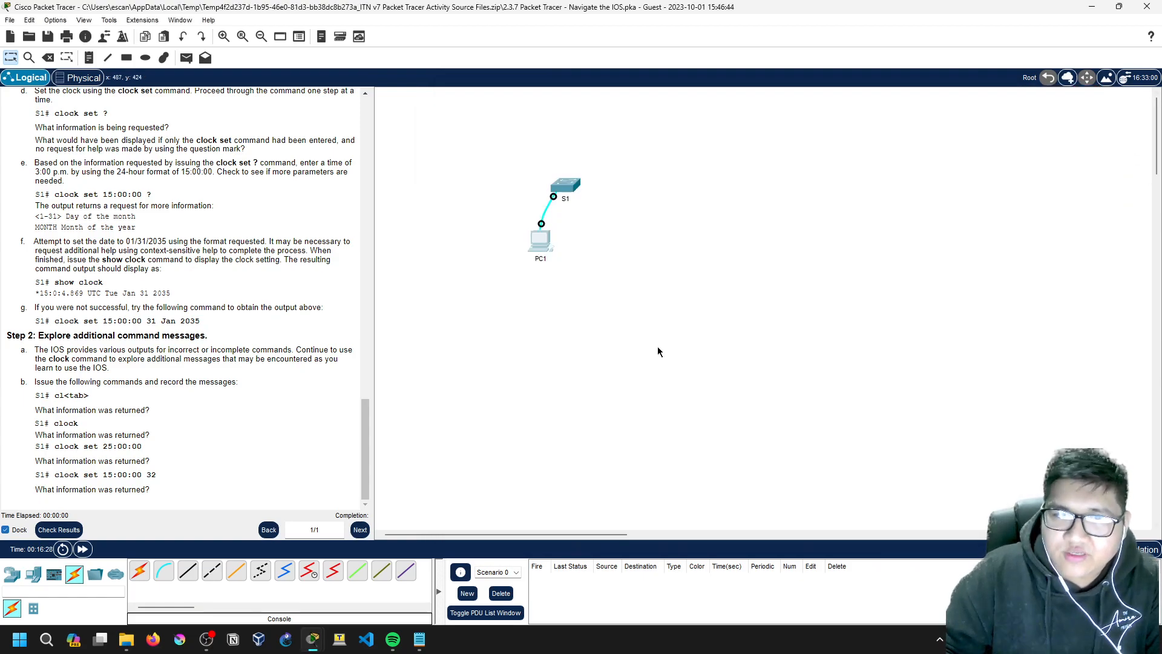
pyautogui.click(12, 574)
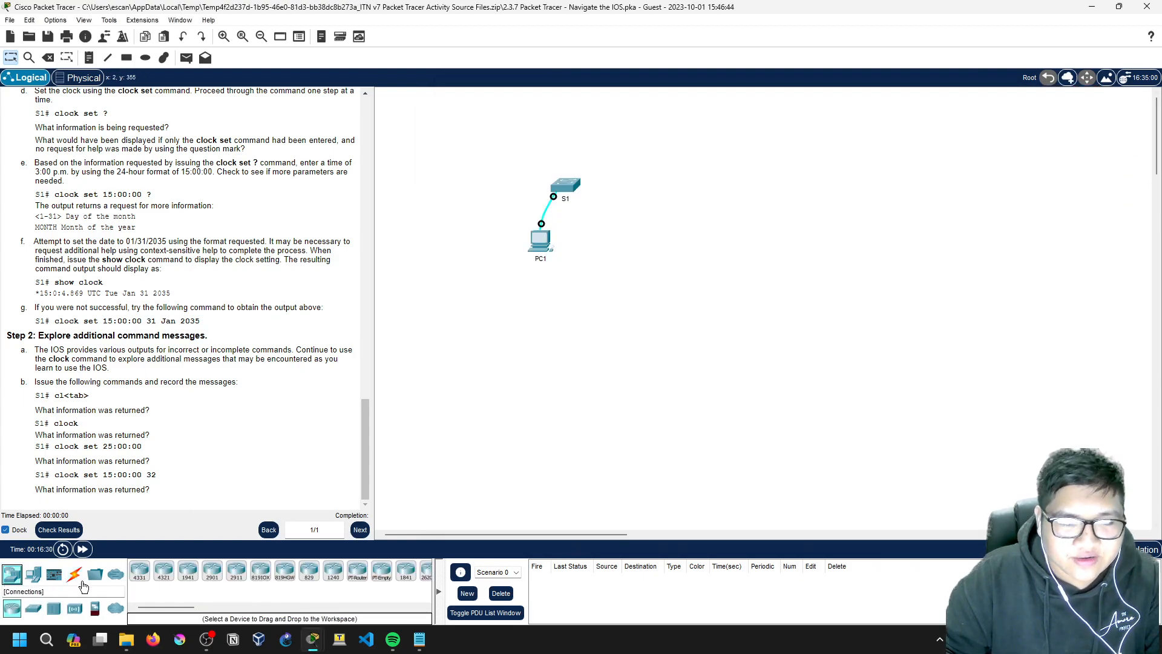
pyautogui.click(189, 571)
pyautogui.click(794, 256)
pyautogui.moveTo(801, 266); pyautogui.dragTo(744, 255)
pyautogui.doubleClick(745, 258)
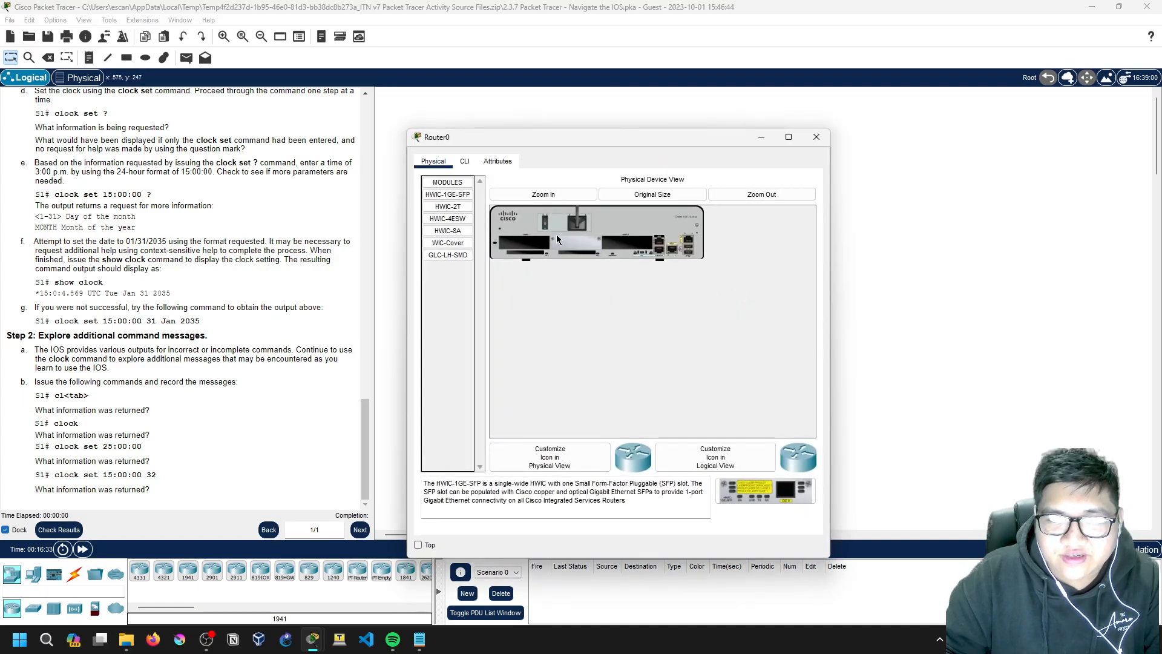
# Step: Open Router0's CLI and answer 'no' to the initial configuration dialog
pyautogui.click(465, 161)
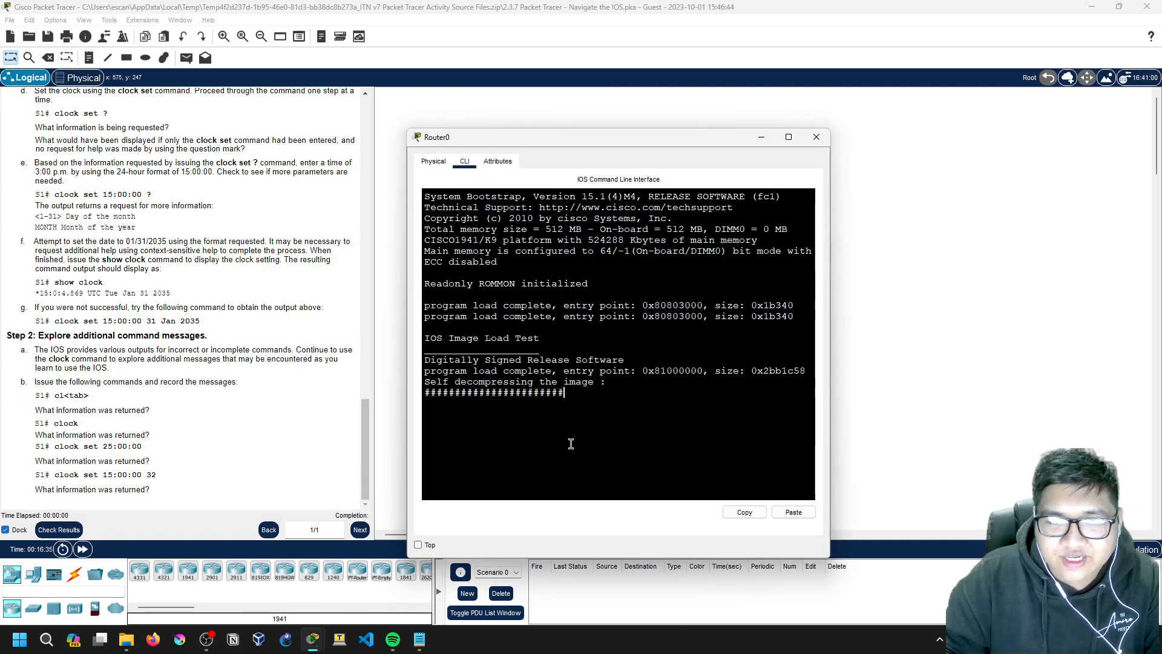
pyautogui.moveTo(663, 137); pyautogui.dragTo(645, 89)
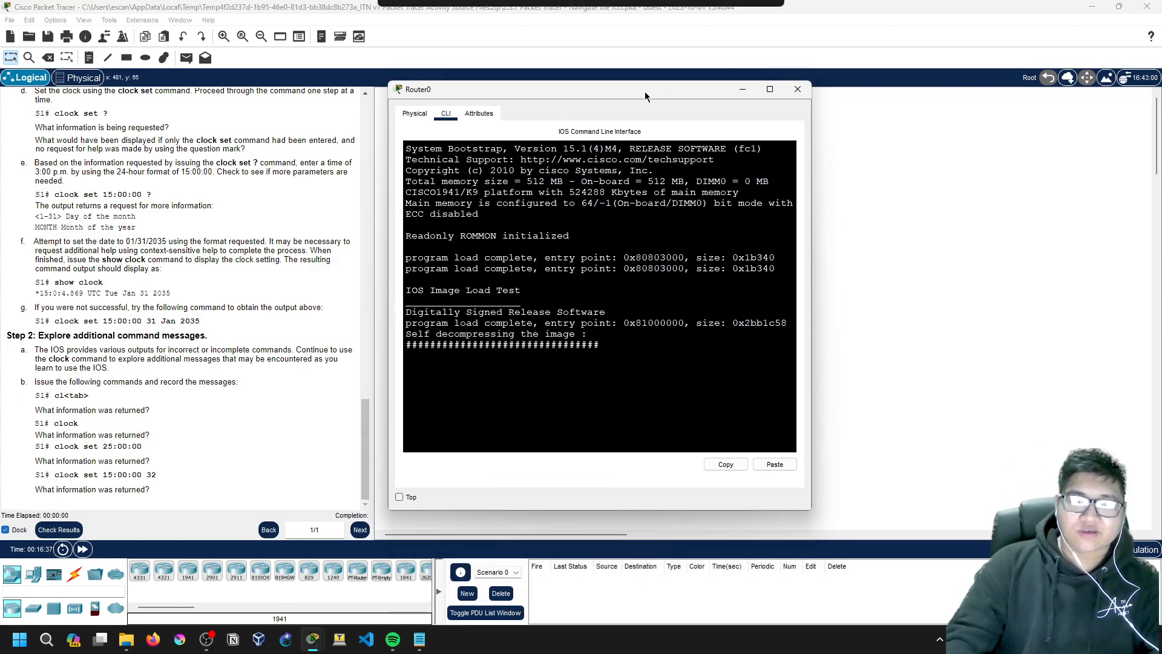
pyautogui.click(798, 89)
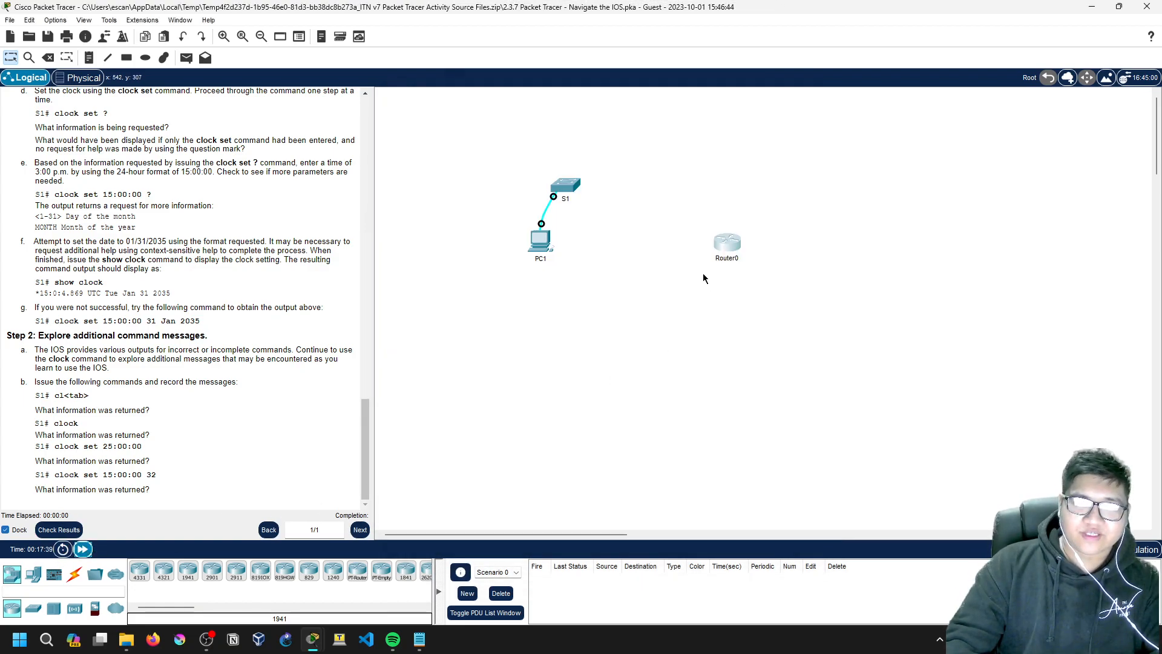
pyautogui.click(720, 241)
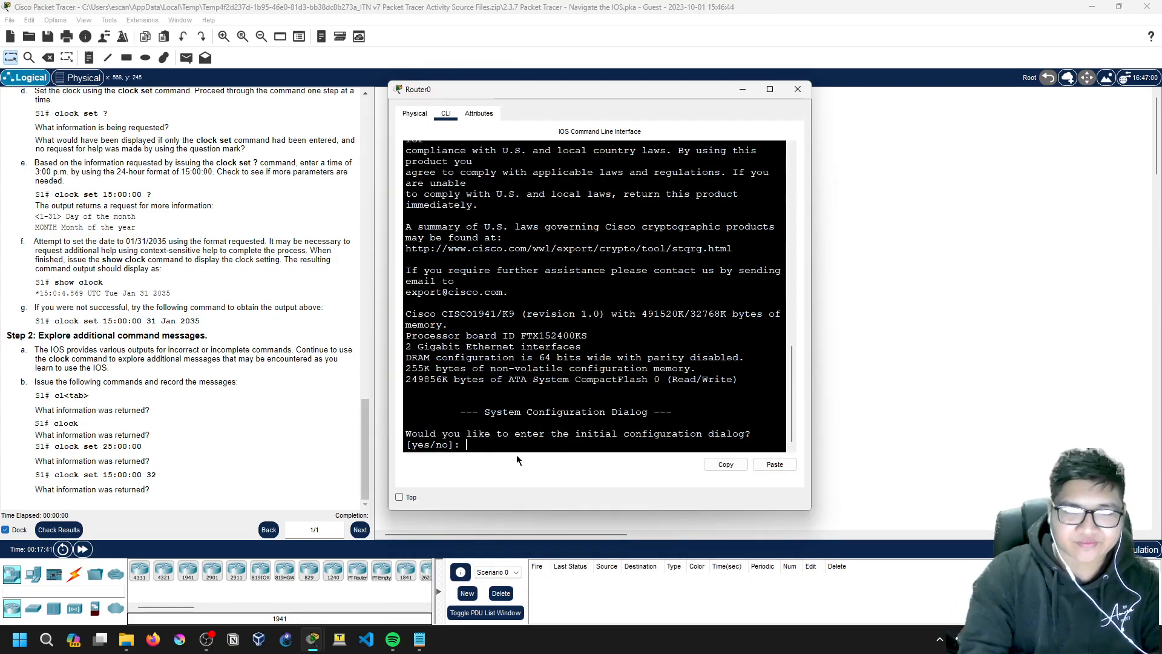
pyautogui.write('no')
pyautogui.press('Return')
pyautogui.press('Return')
# Step: Bring Router0 into global configuration mode with 'en' and 'conf t'
pyautogui.write('conf t')
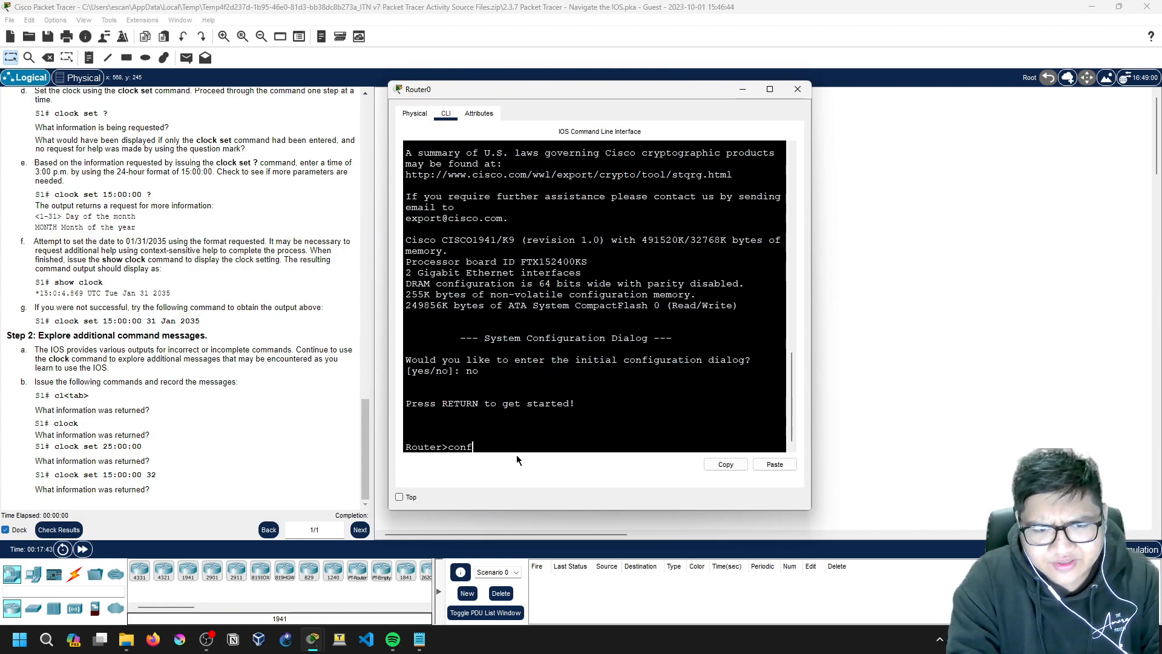
pyautogui.press('Return')
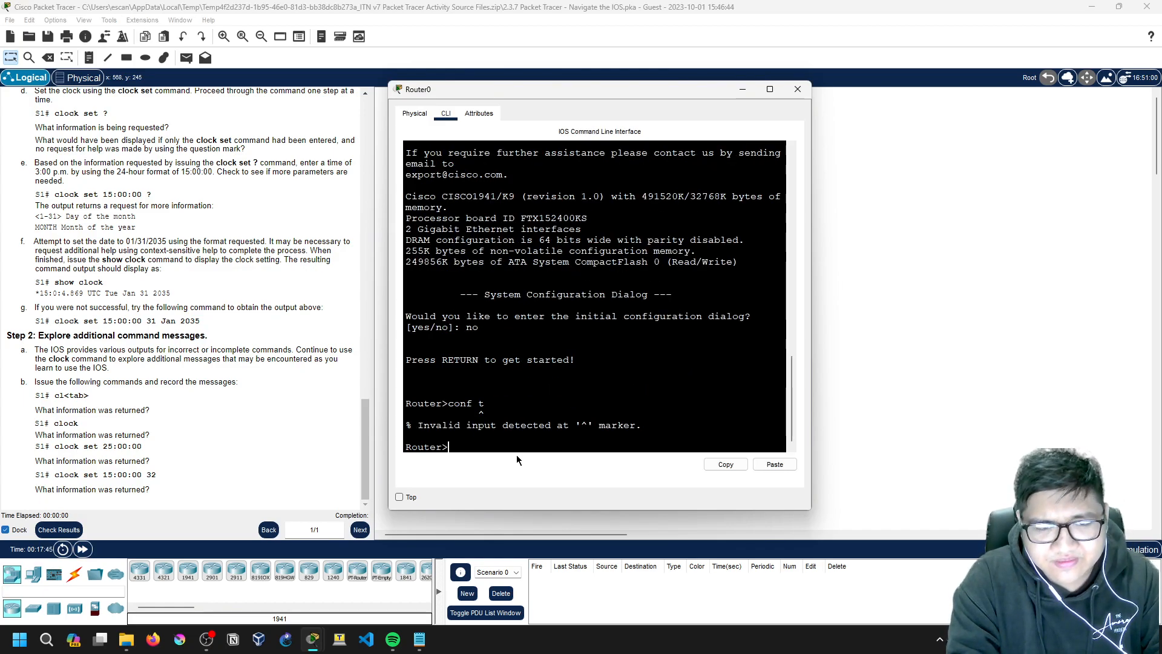
pyautogui.write('en')
pyautogui.press('Return')
pyautogui.write('conf t')
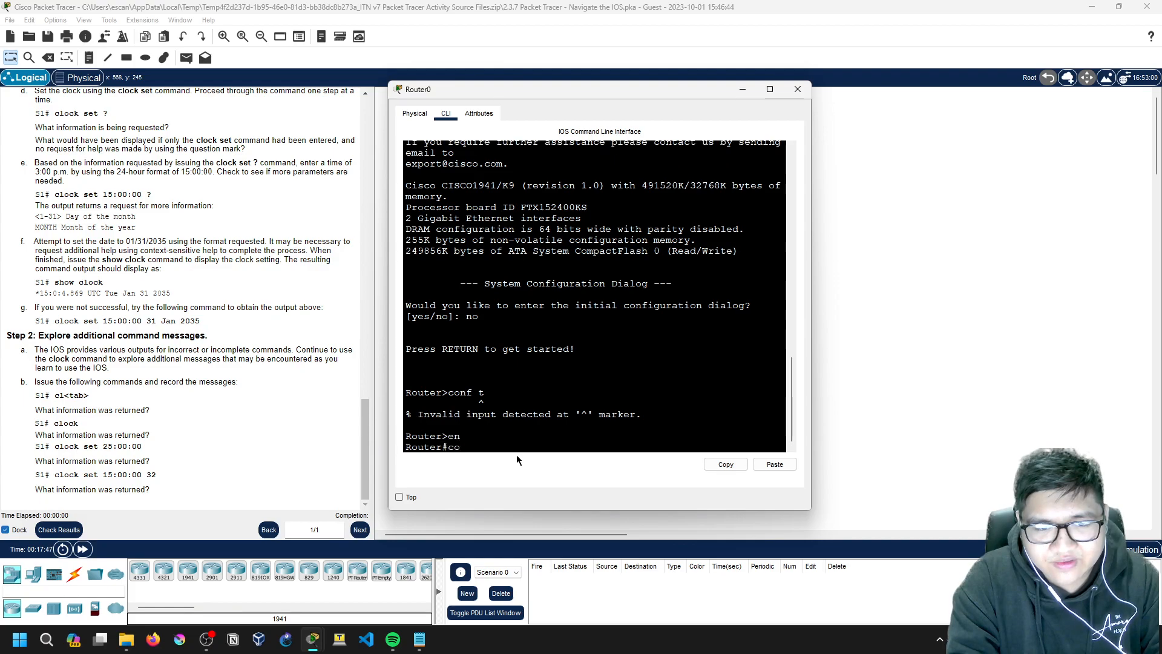
pyautogui.press('Return')
# Step: Try 'ip add g0/0/0' at Router(config)#, which is rejected as invalid input
pyautogui.write('ip add 0')
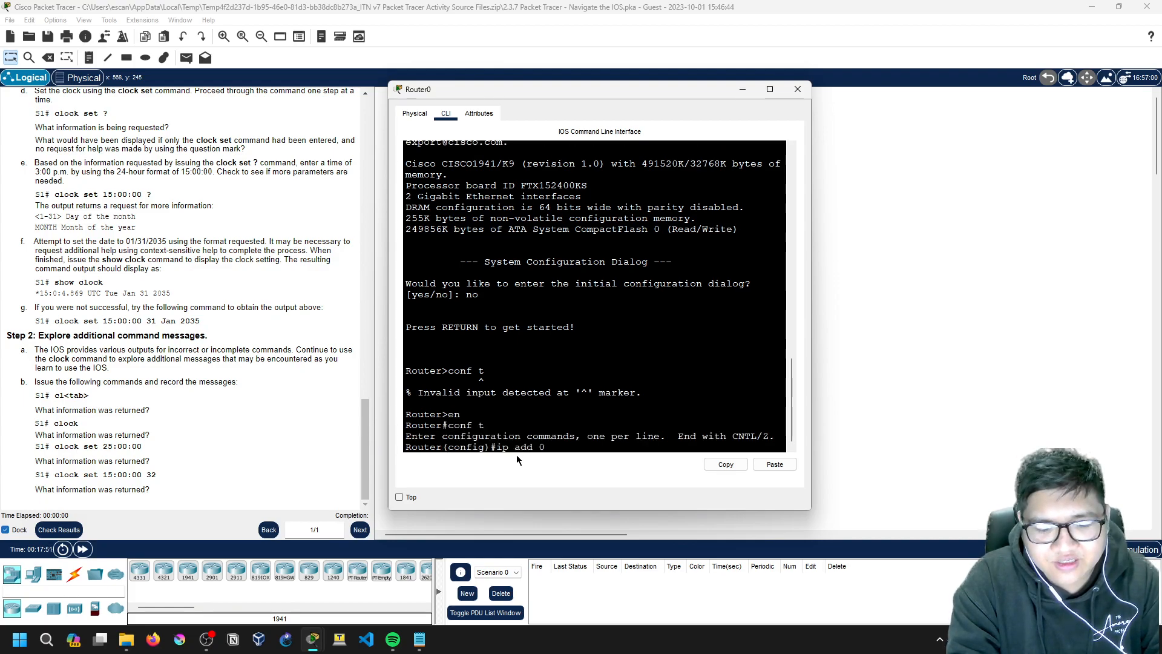
pyautogui.write(' g0')
pyautogui.press('BackSpace')
pyautogui.press('Tab')
pyautogui.press('Tab')
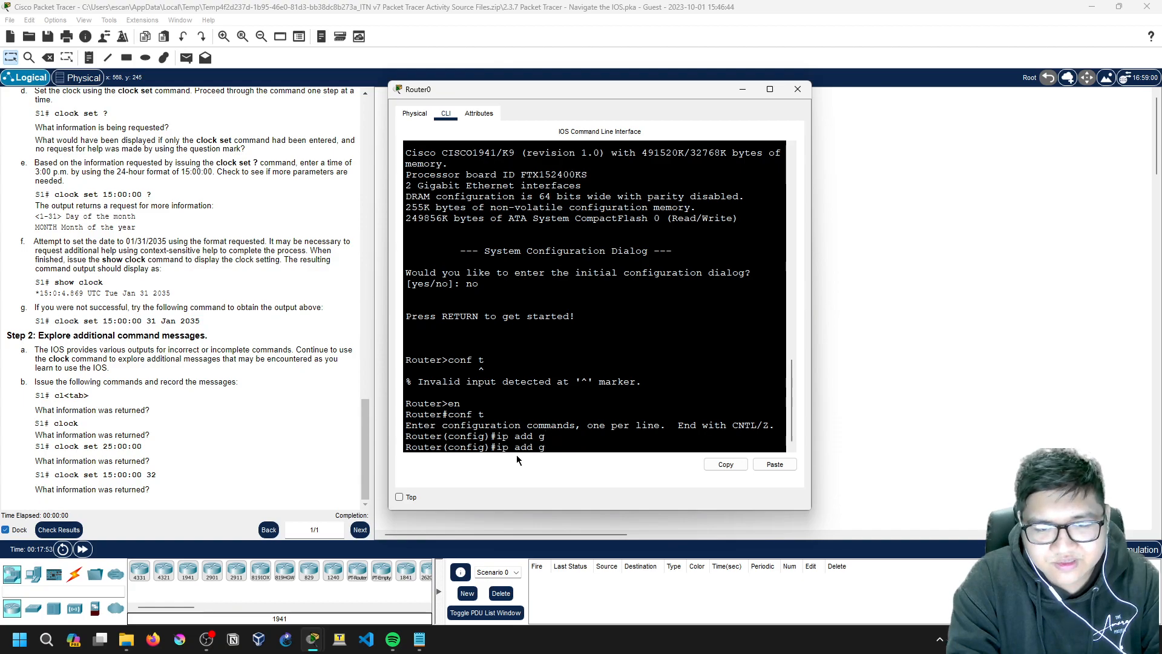
pyautogui.write('g0/0/0')
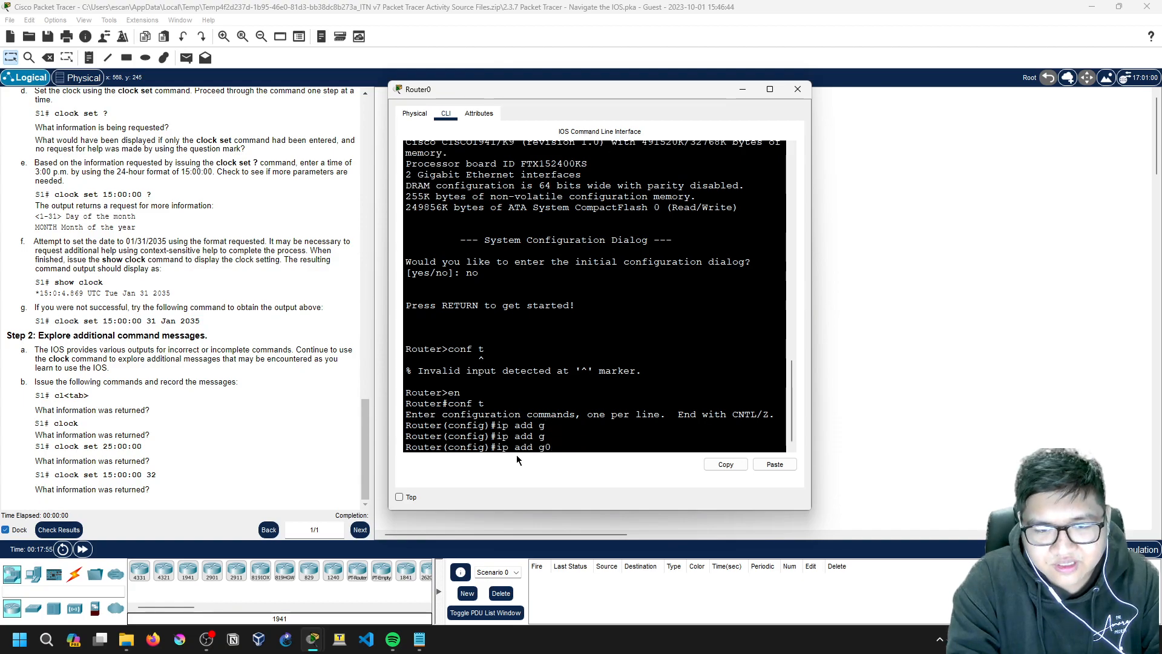
pyautogui.press('Return')
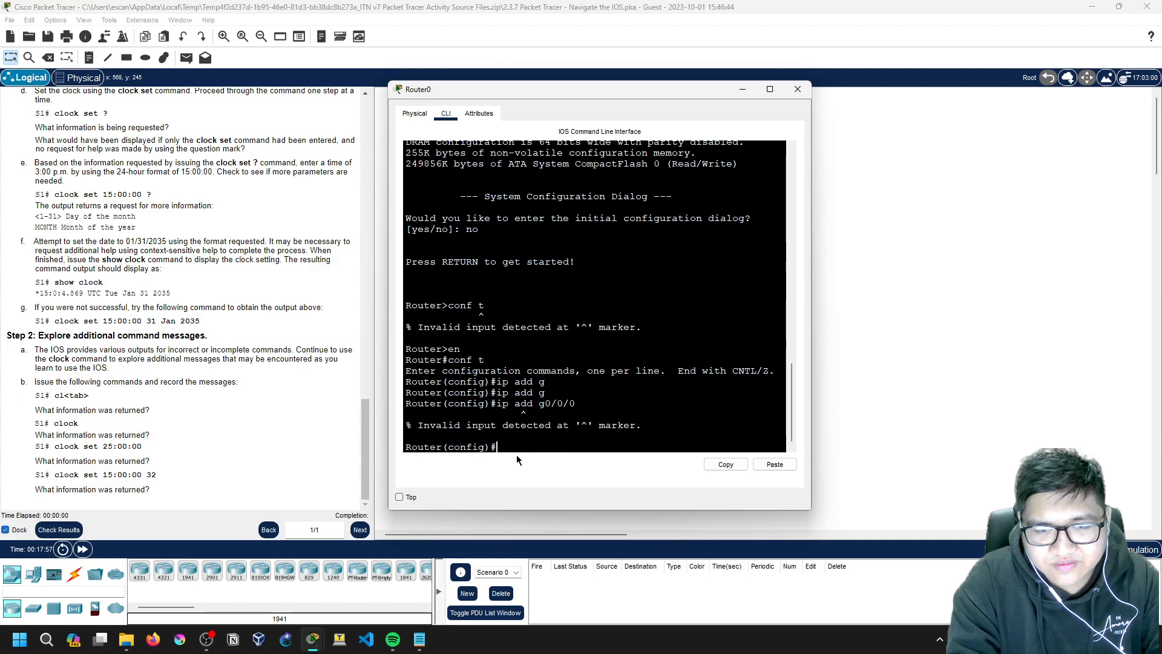
pyautogui.write('ip add')
pyautogui.press('BackSpace')
pyautogui.press('BackSpace')
pyautogui.press('BackSpace')
pyautogui.press('BackSpace')
pyautogui.press('BackSpace')
pyautogui.press('BackSpace')
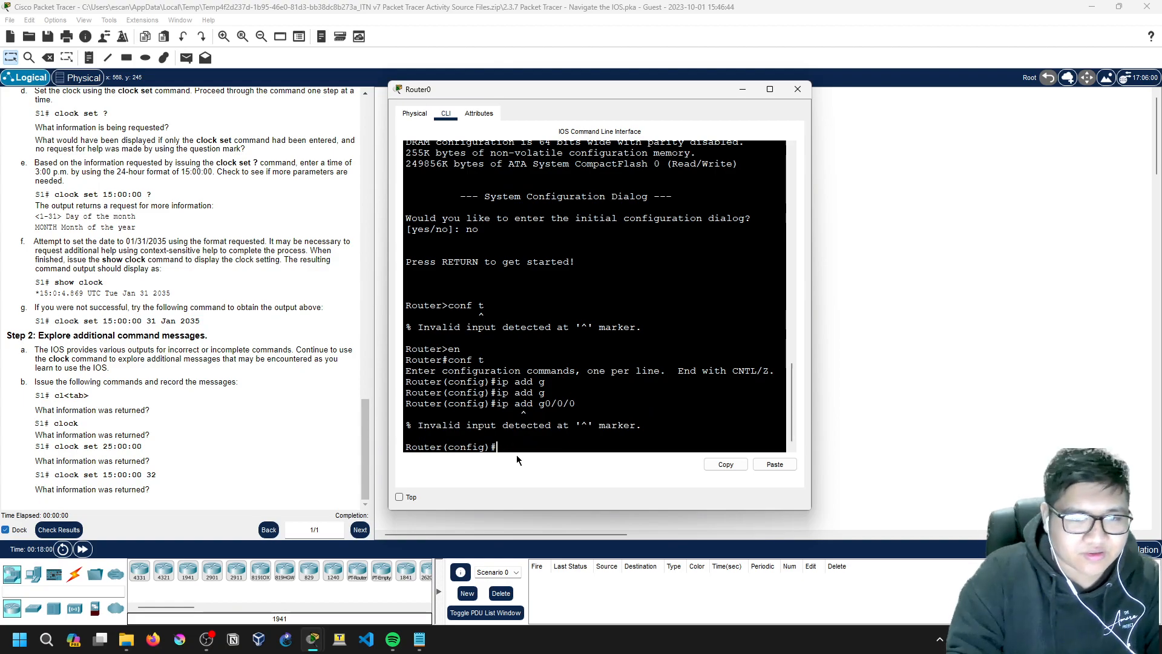
# Step: Cable Router0 to S1's FastEthernet0/5 with a copper straight-through cable, returning to Router0's CLI
pyautogui.click(742, 89)
pyautogui.click(74, 574)
pyautogui.click(188, 570)
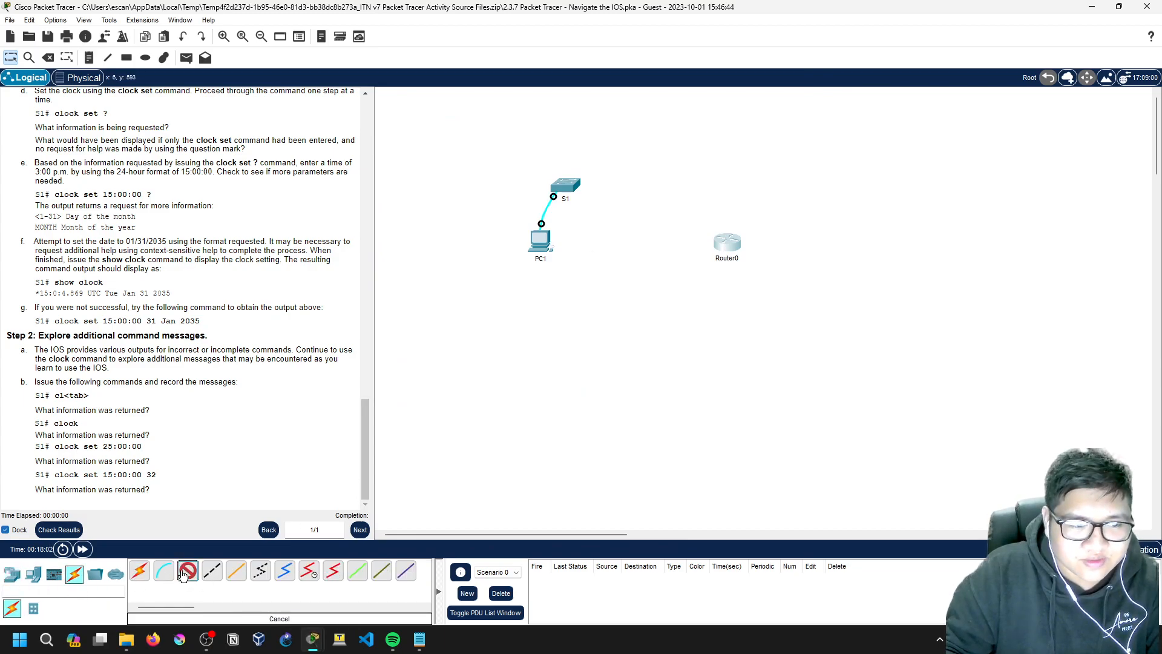
pyautogui.click(720, 245)
pyautogui.click(751, 270)
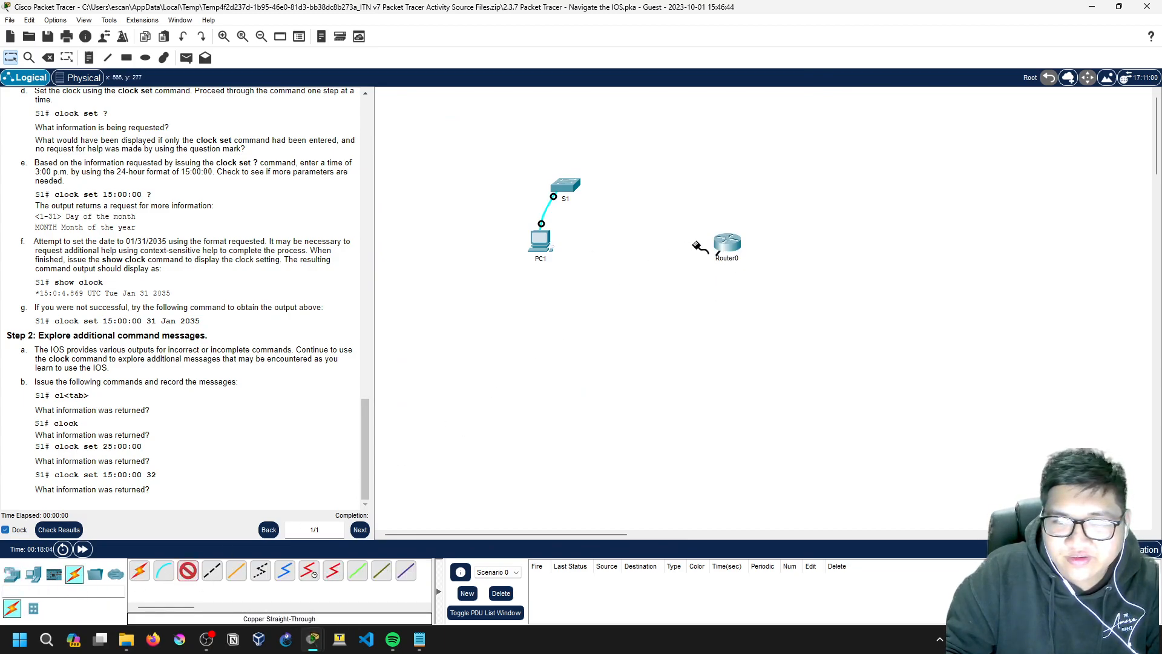
pyautogui.click(566, 188)
pyautogui.click(629, 249)
pyautogui.click(724, 242)
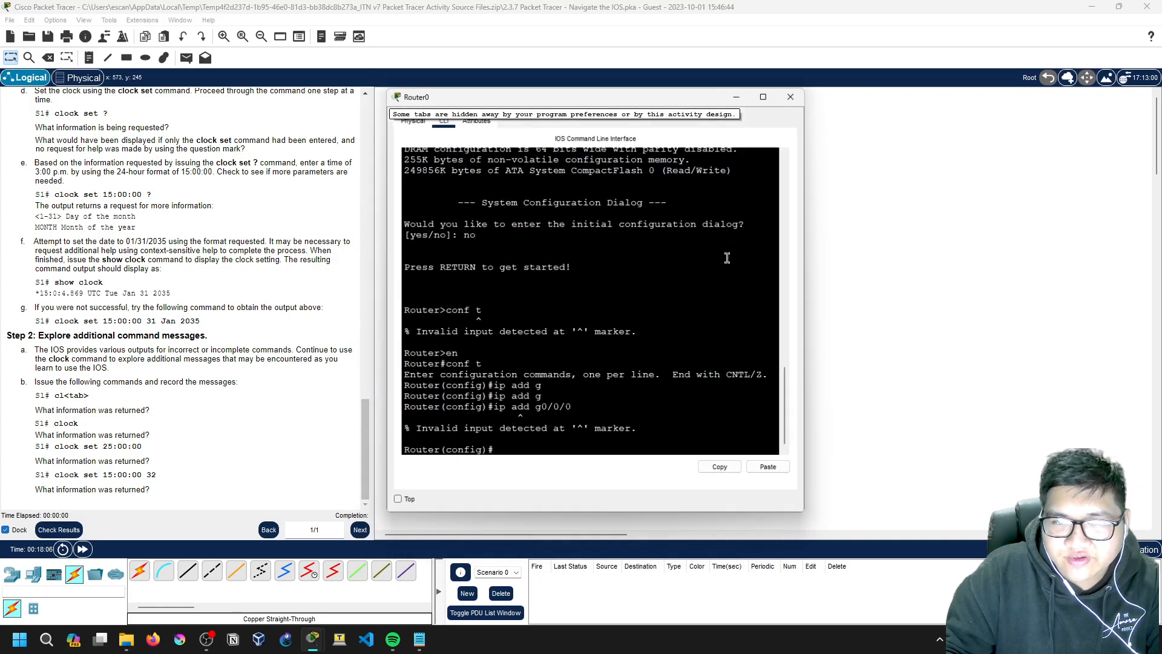
# Step: On interface g0/0, set address 192.168.1.32 with mask 255.255.255.0, correcting a mistyped mask
pyautogui.write('in')
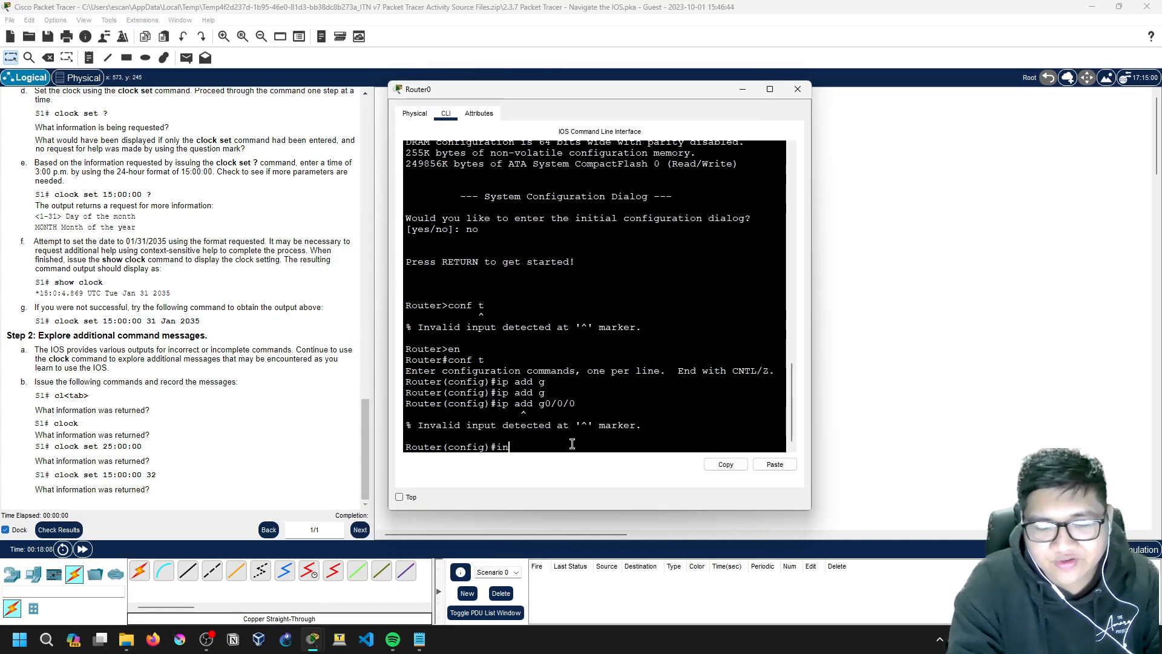
pyautogui.write('t g0/0')
pyautogui.press('Return')
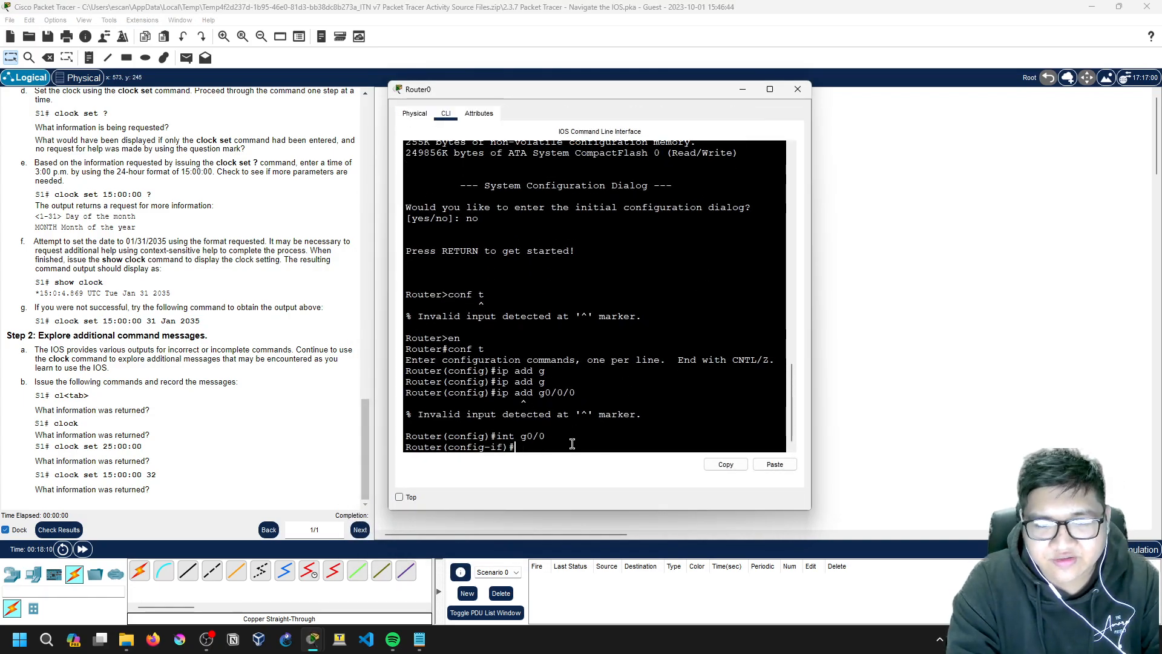
pyautogui.write('ip')
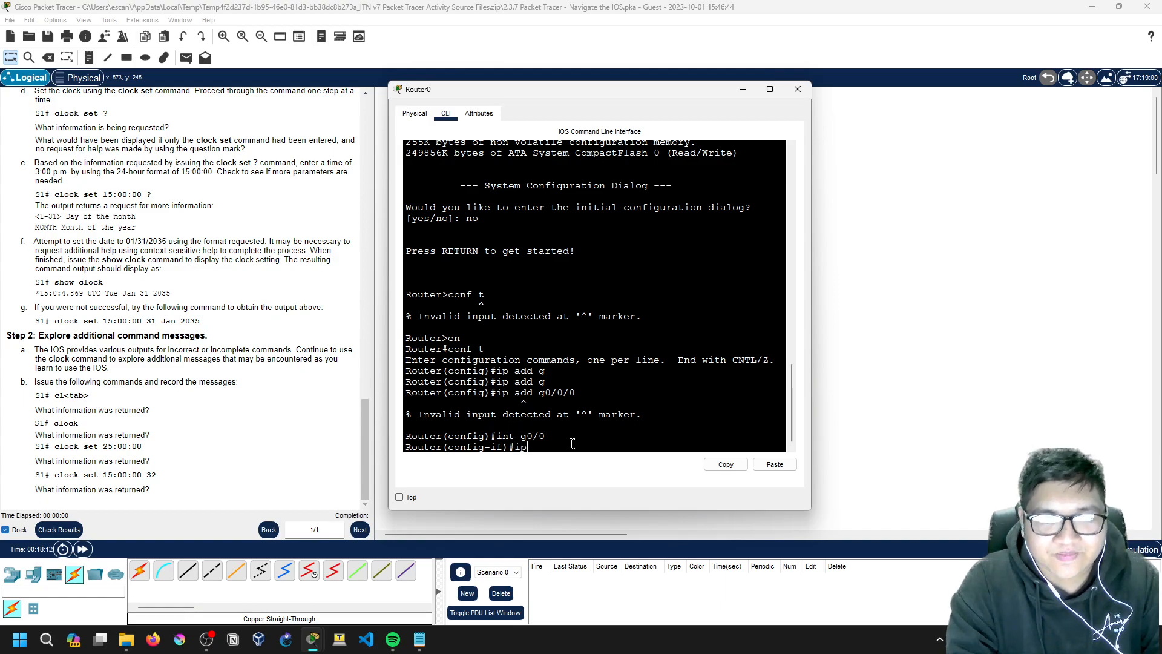
pyautogui.write(' add 192.168.1.0')
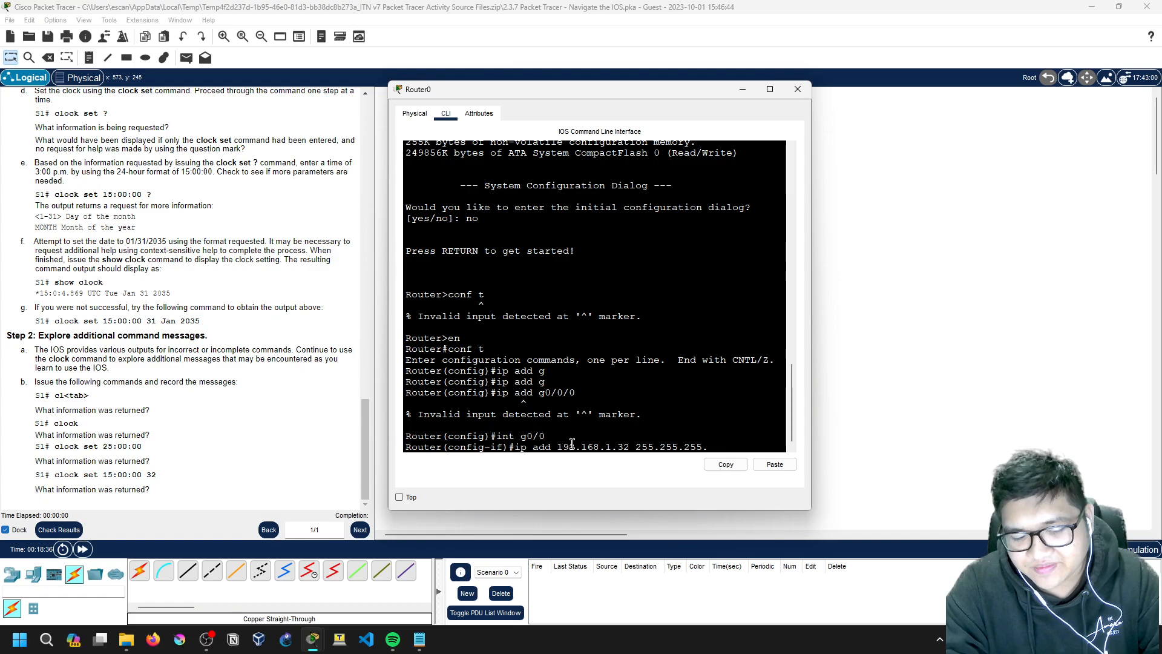
pyautogui.write('244')
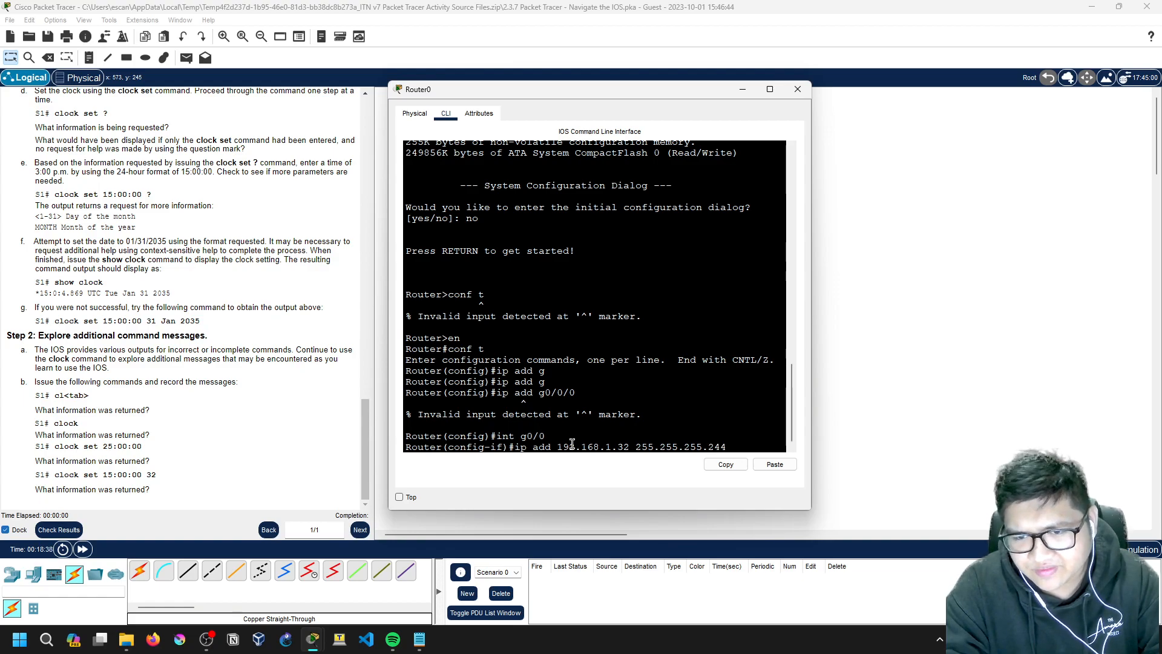
pyautogui.press('Return')
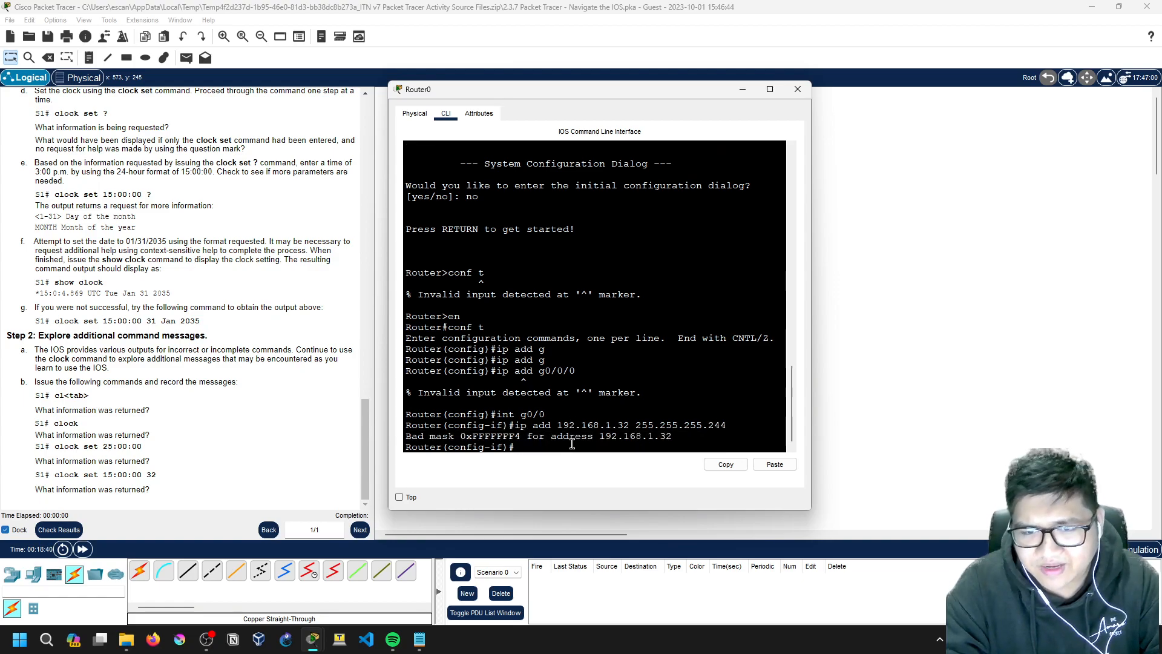
pyautogui.press('Up')
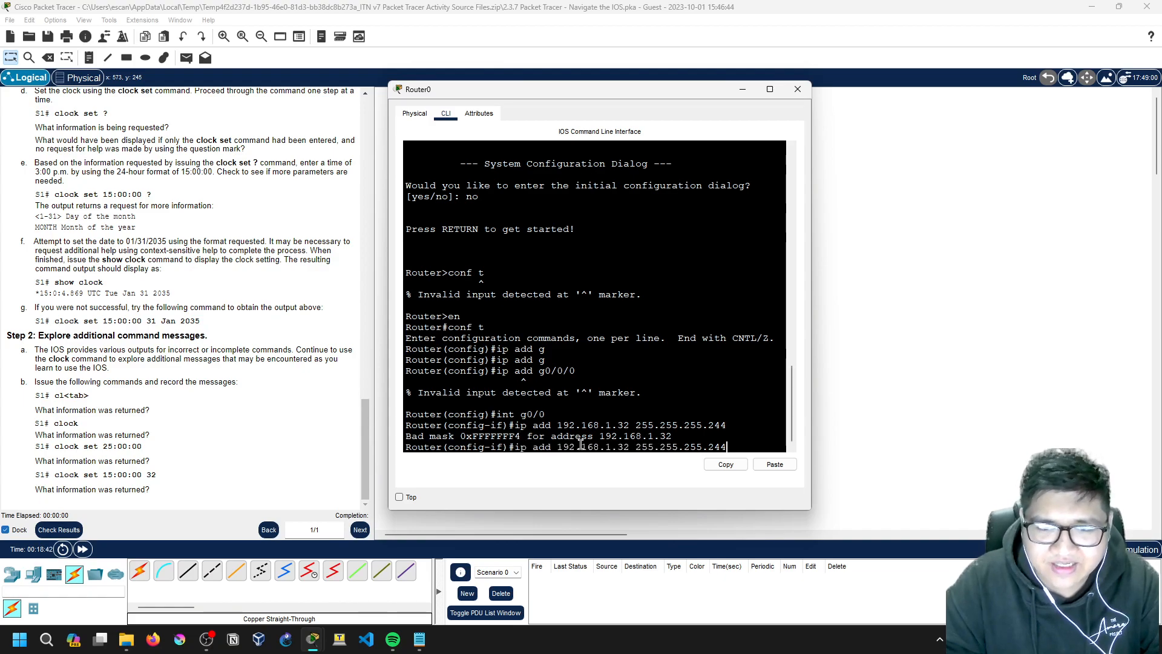
pyautogui.press('BackSpace')
pyautogui.press('BackSpace')
pyautogui.press('BackSpace')
pyautogui.press('BackSpace')
pyautogui.press('BackSpace')
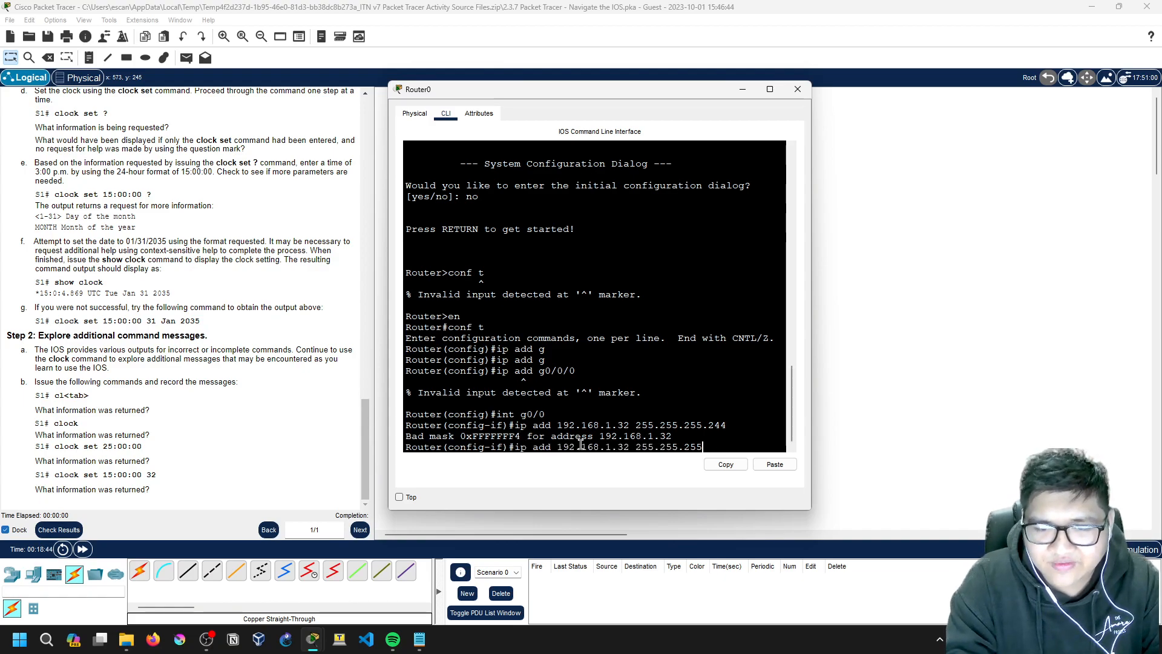
pyautogui.press('BackSpace')
pyautogui.press('Return')
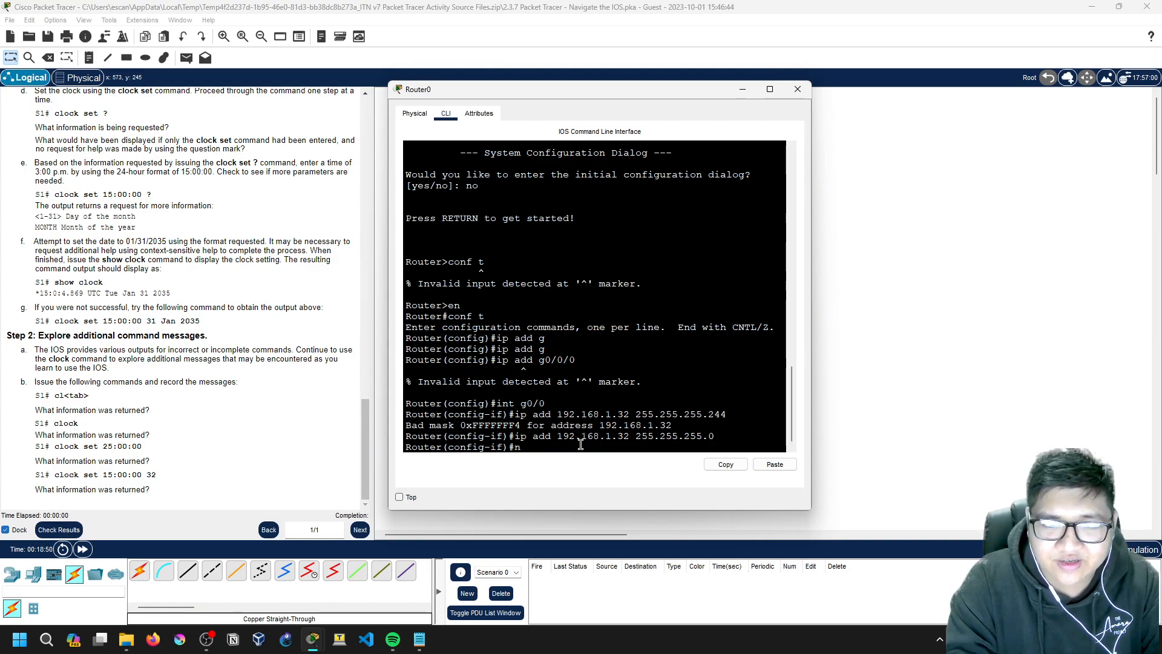
# Step: Attempt the no-shutdown command with a typo and examine the invalid-input error
pyautogui.write('no she')
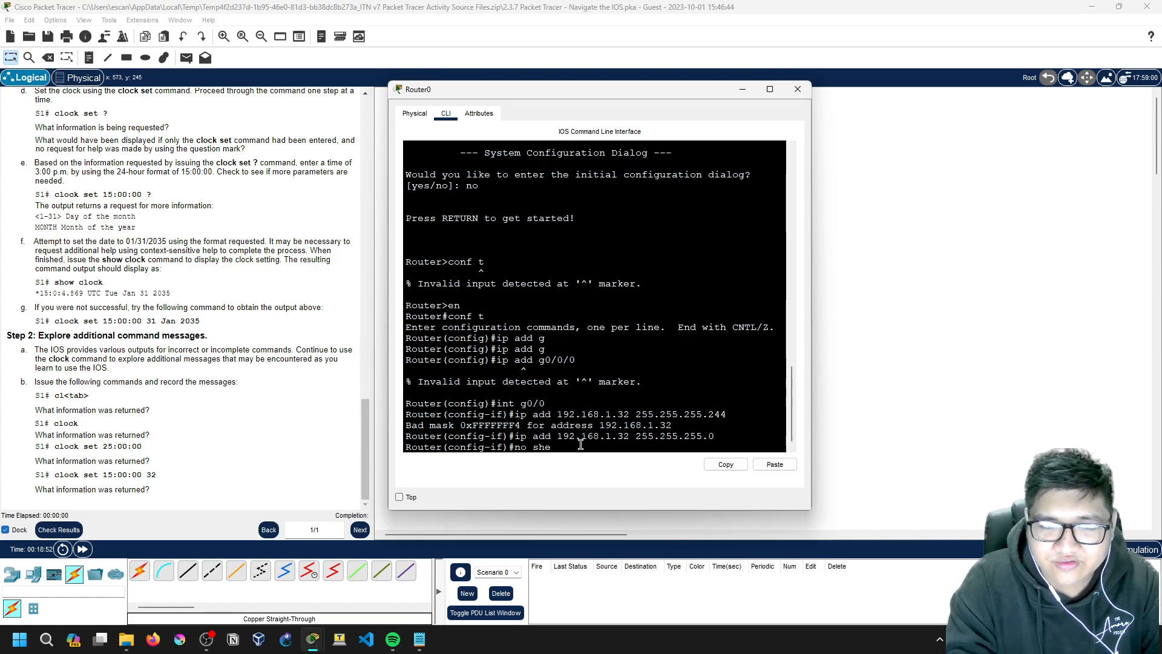
pyautogui.press('BackSpace')
pyautogui.write('uts')
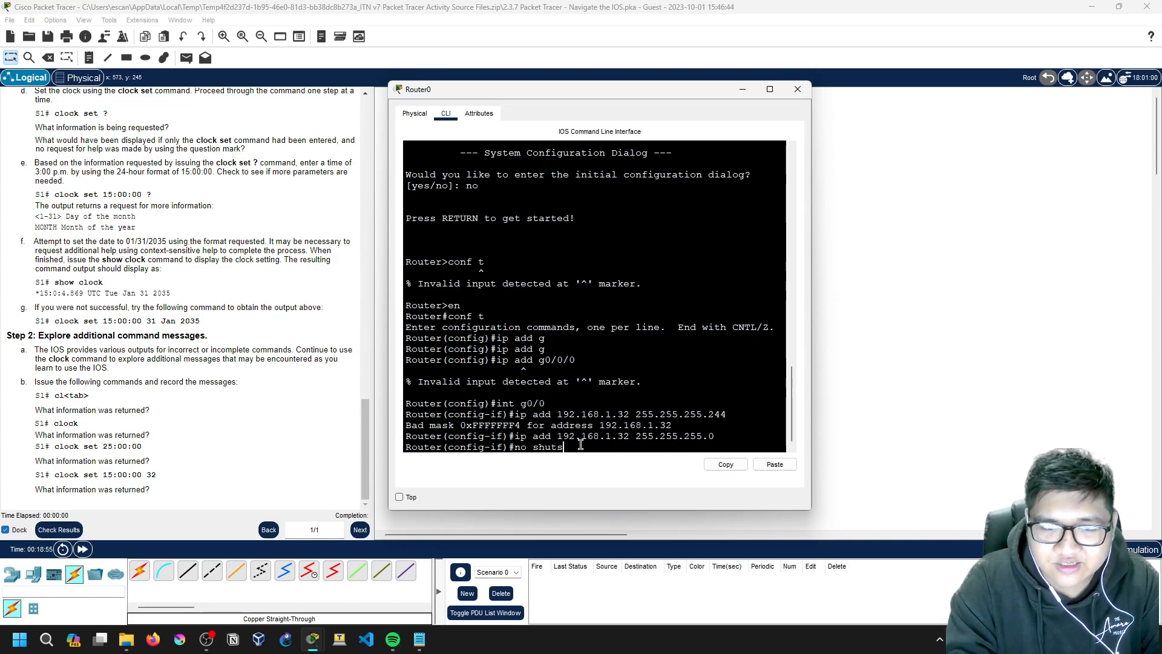
pyautogui.press('Return')
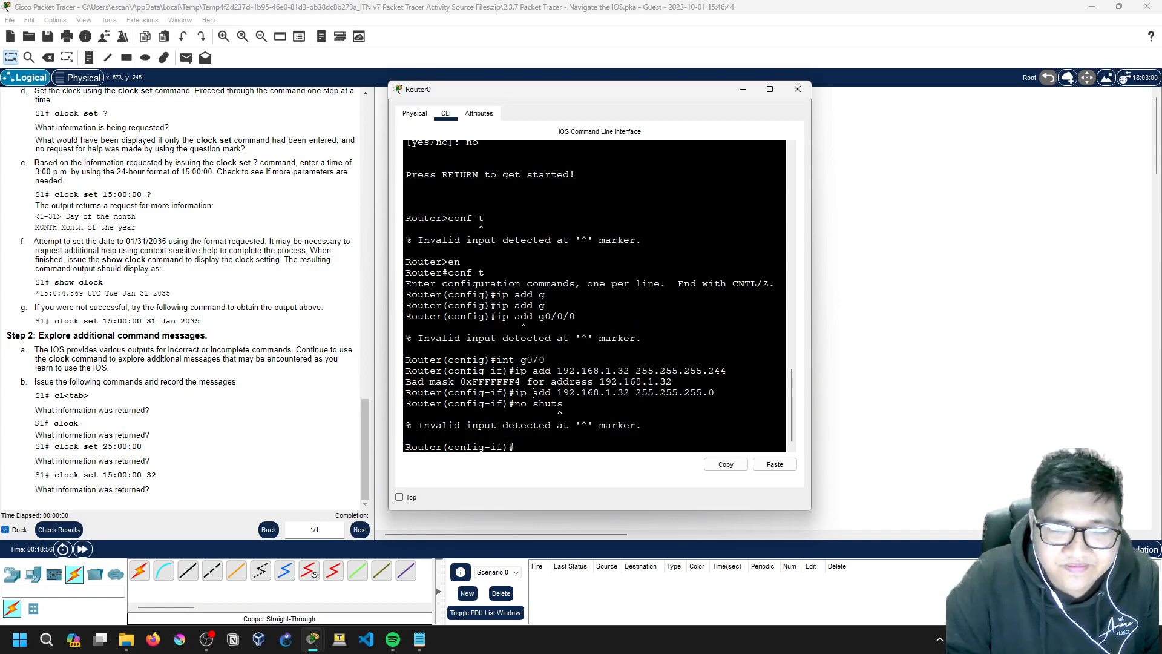
pyautogui.moveTo(417, 425); pyautogui.dragTo(657, 425)
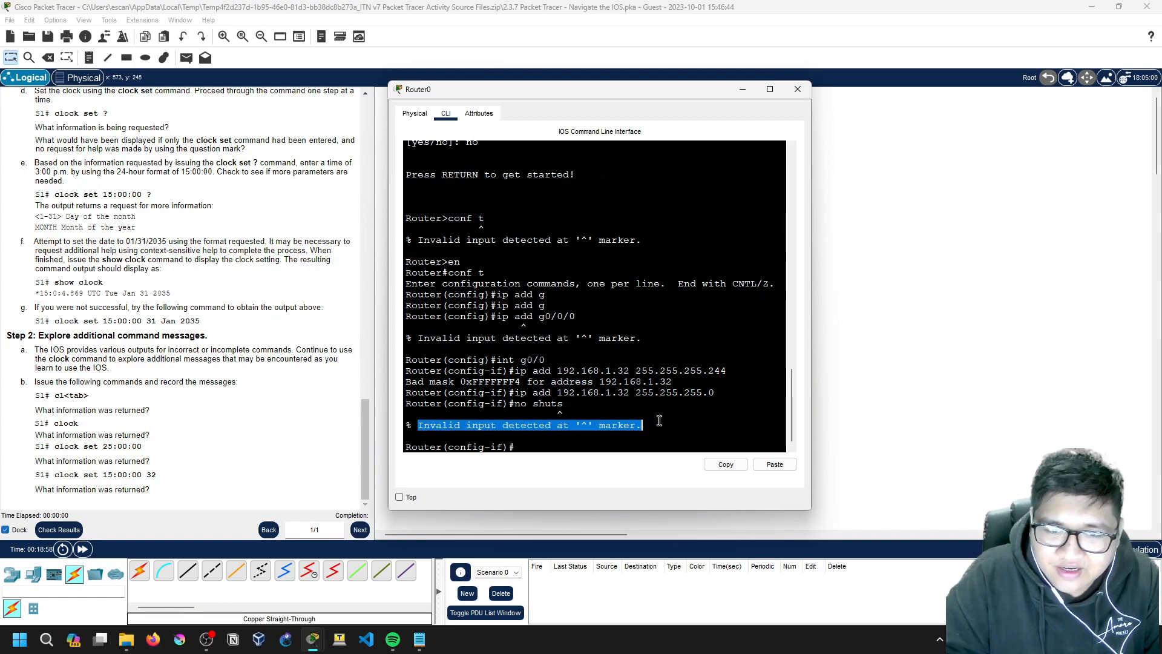
pyautogui.moveTo(556, 403); pyautogui.dragTo(564, 404)
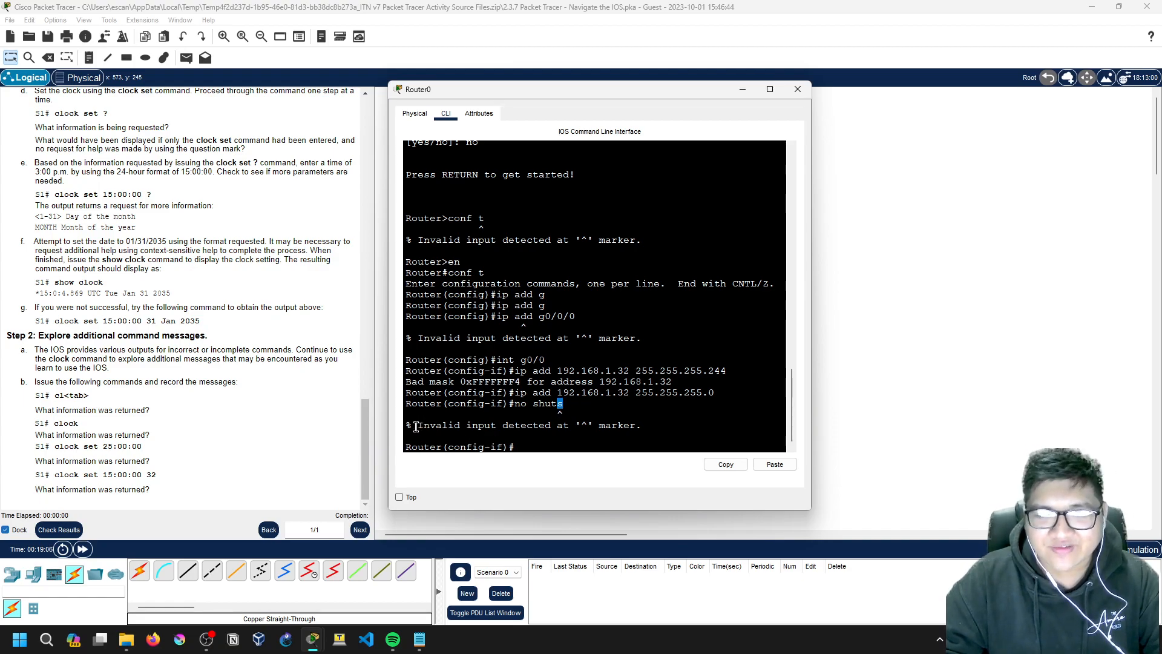
pyautogui.moveTo(415, 427); pyautogui.dragTo(666, 423)
pyautogui.click(629, 428)
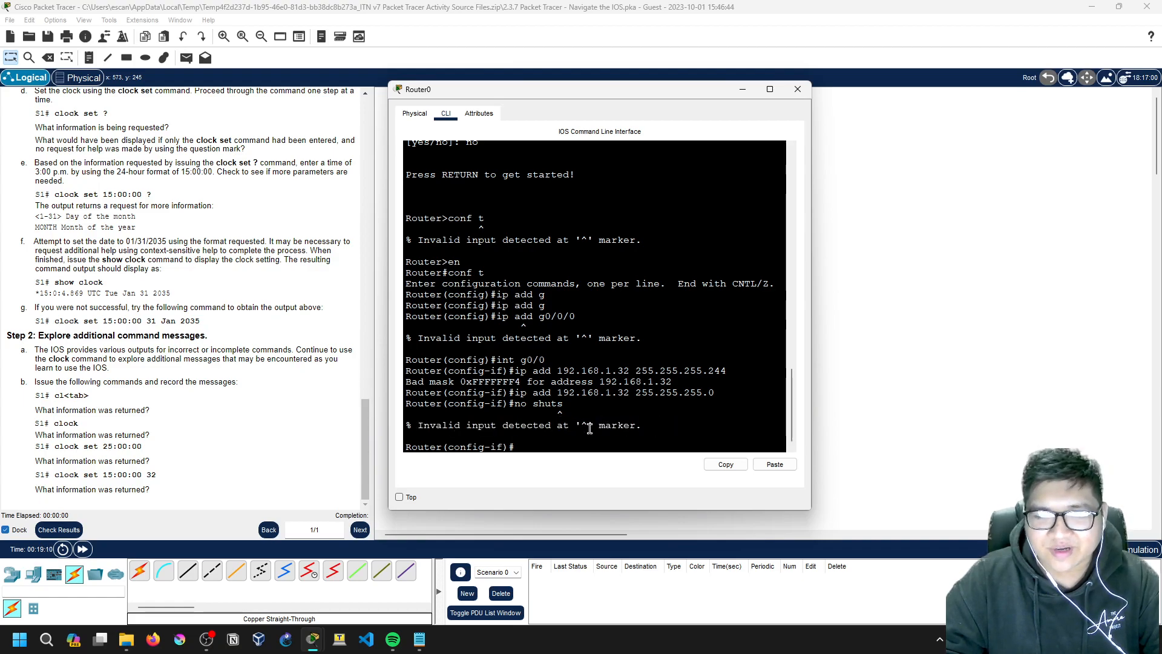
pyautogui.moveTo(642, 426); pyautogui.dragTo(420, 428)
pyautogui.click(421, 427)
# Step: Run 'no shut' to bring G0/0 up, then move the terminal aside
pyautogui.write('no shut')
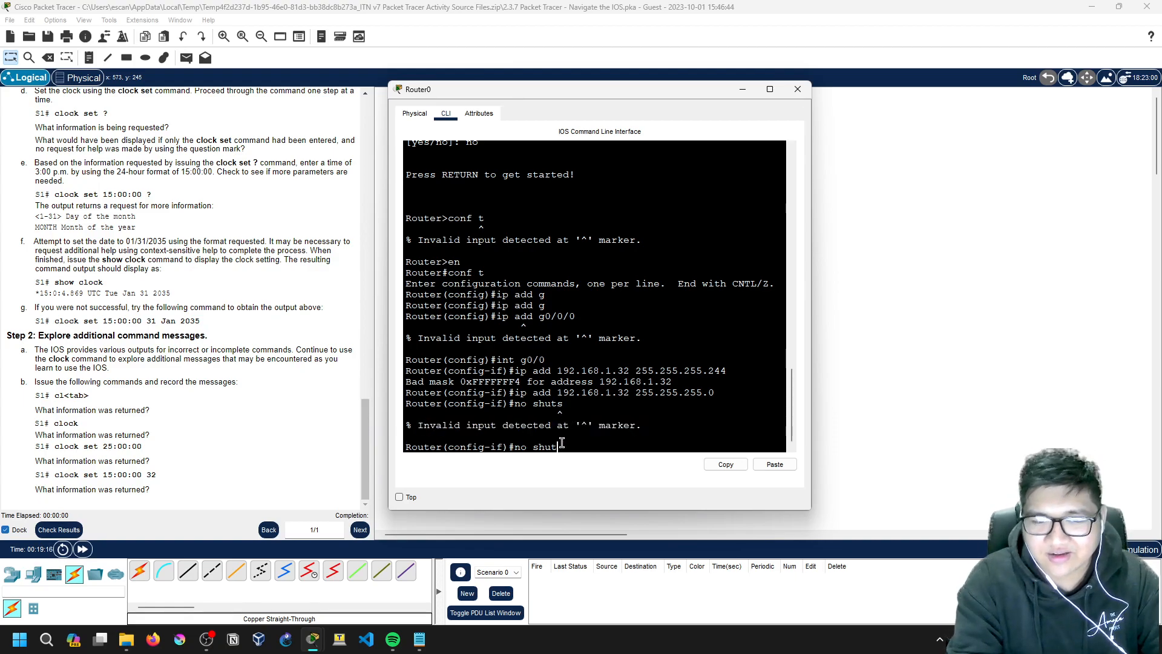
pyautogui.press('Return')
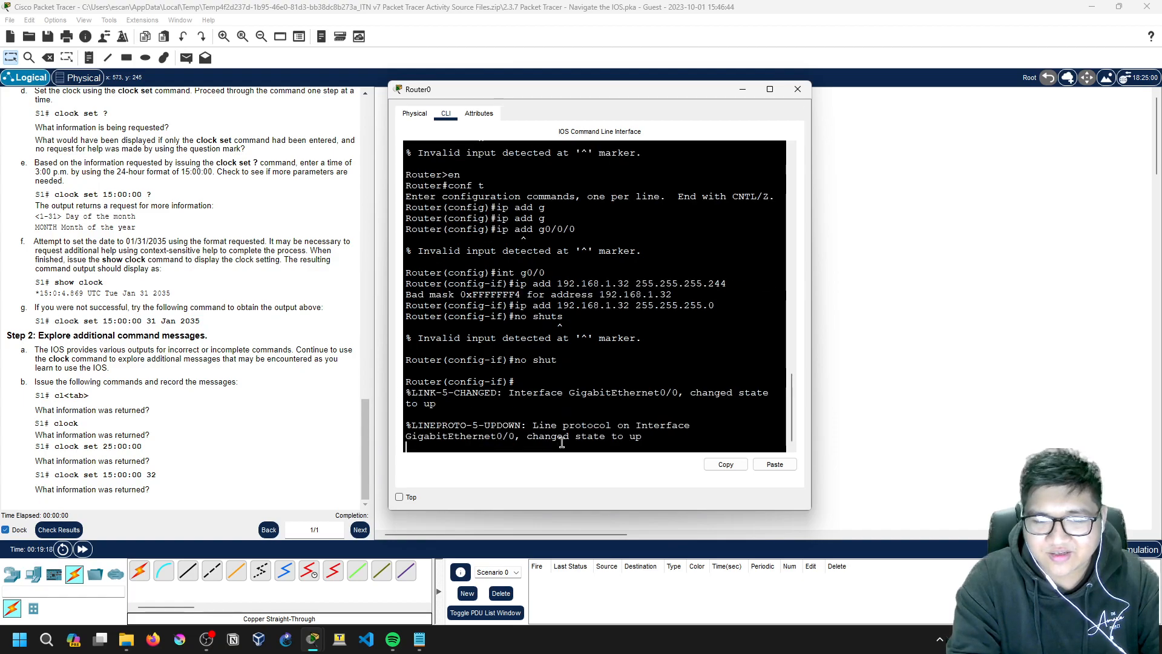
pyautogui.moveTo(587, 97); pyautogui.dragTo(911, 323)
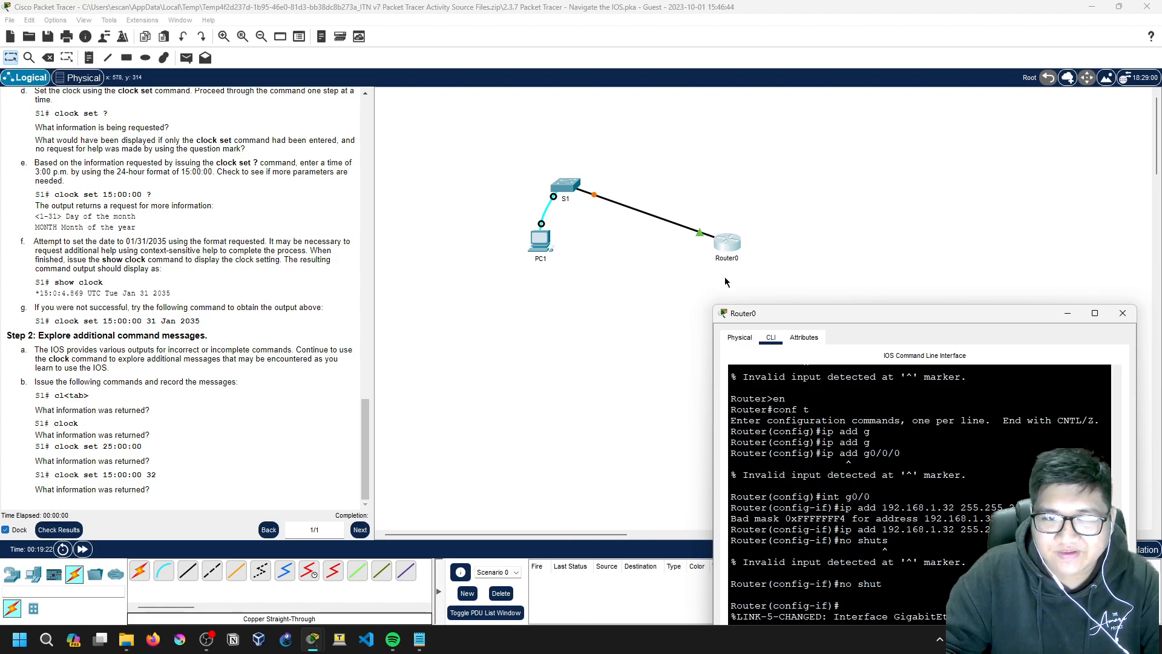
# Step: In PC1's IP Configuration, change the default gateway to 192.168.1.32
pyautogui.moveTo(787, 321); pyautogui.dragTo(559, 312)
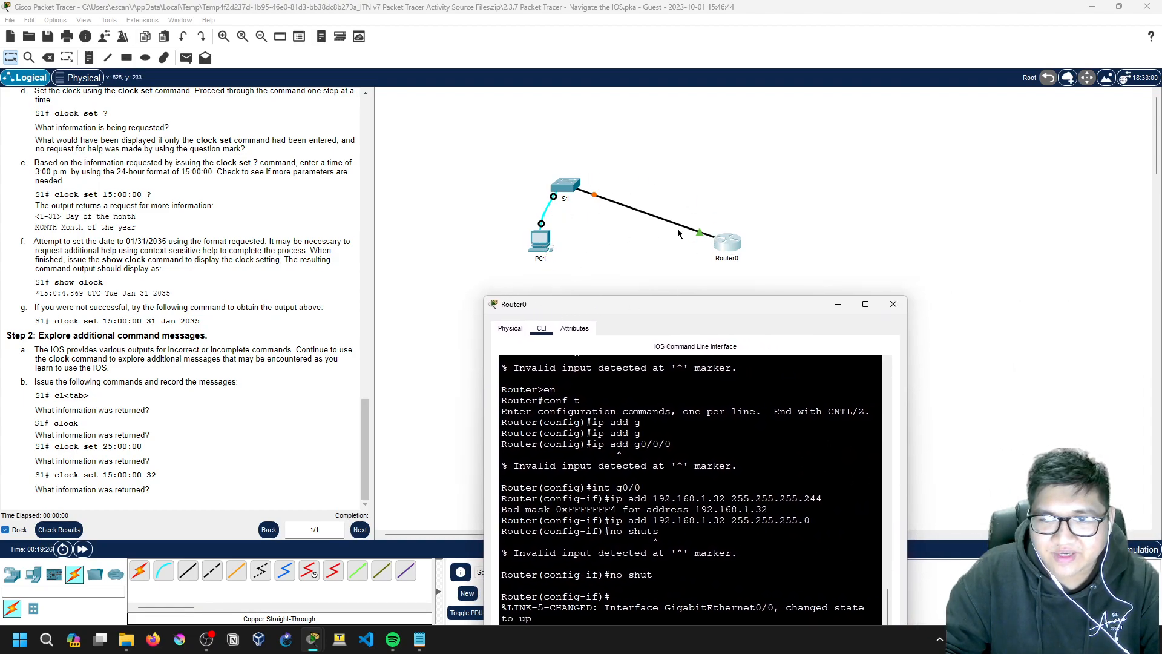
pyautogui.click(542, 242)
pyautogui.click(433, 161)
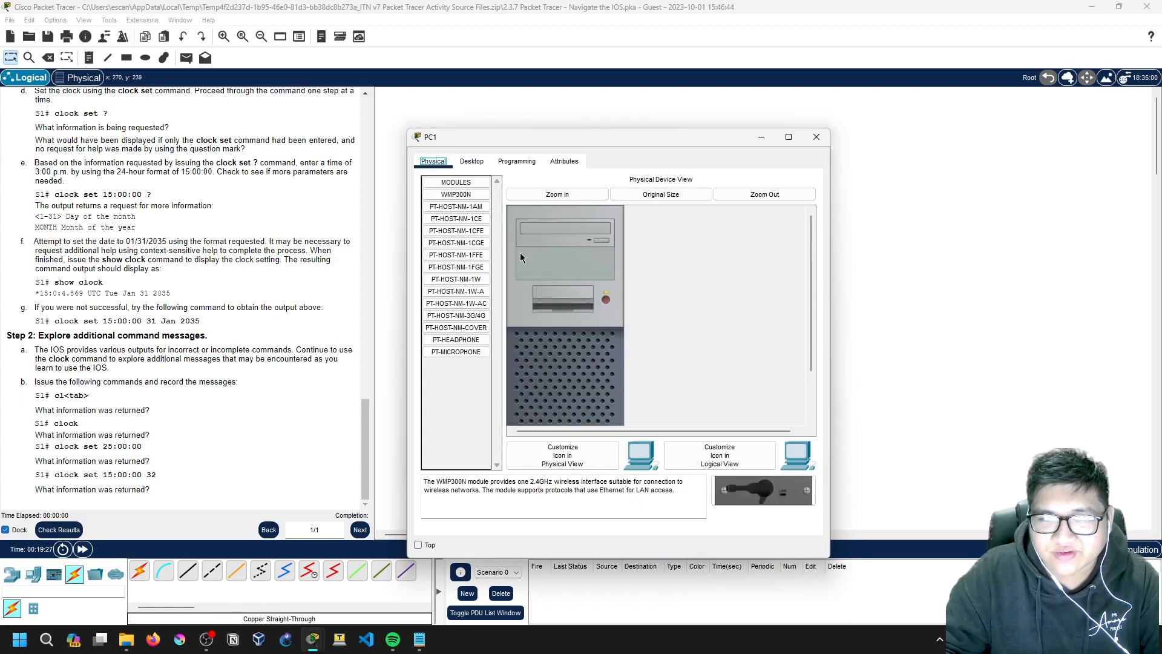
pyautogui.click(472, 161)
pyautogui.click(459, 209)
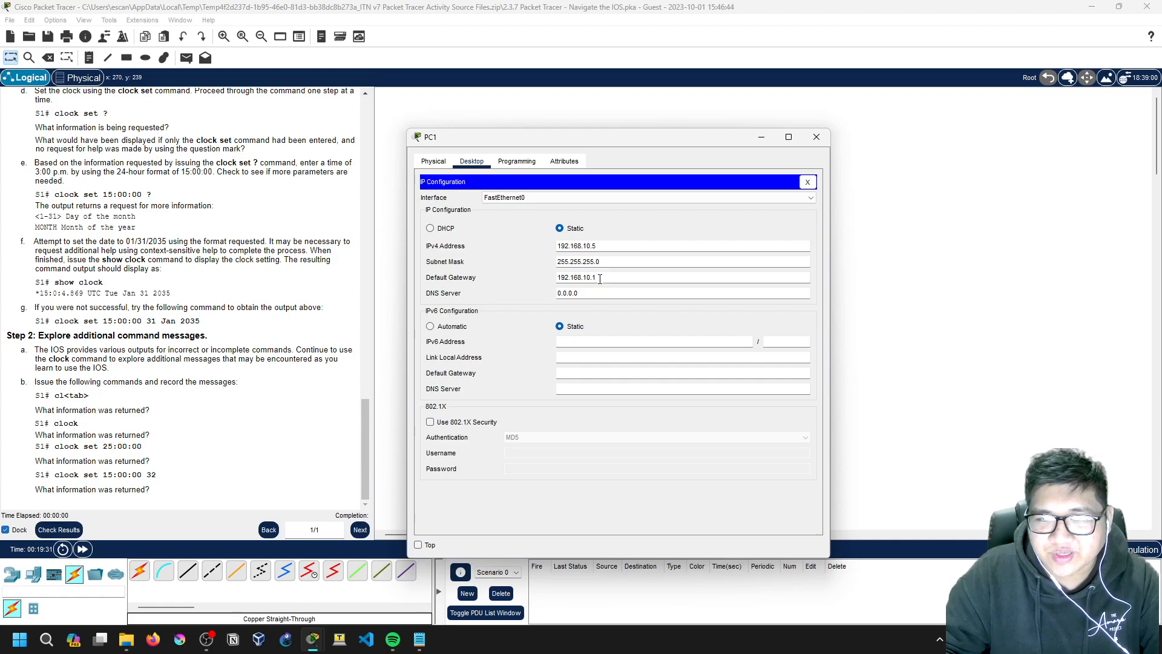
pyautogui.press('BackSpace')
pyautogui.press('BackSpace')
pyautogui.press('BackSpace')
pyautogui.press('BackSpace')
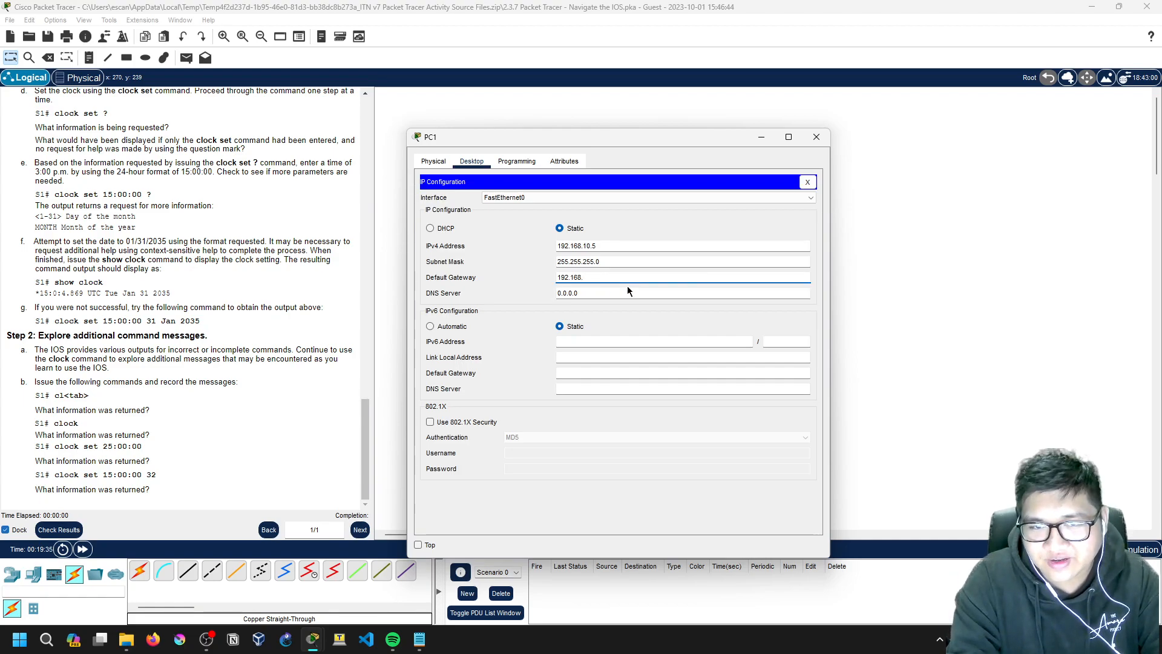
pyautogui.write('1.32')
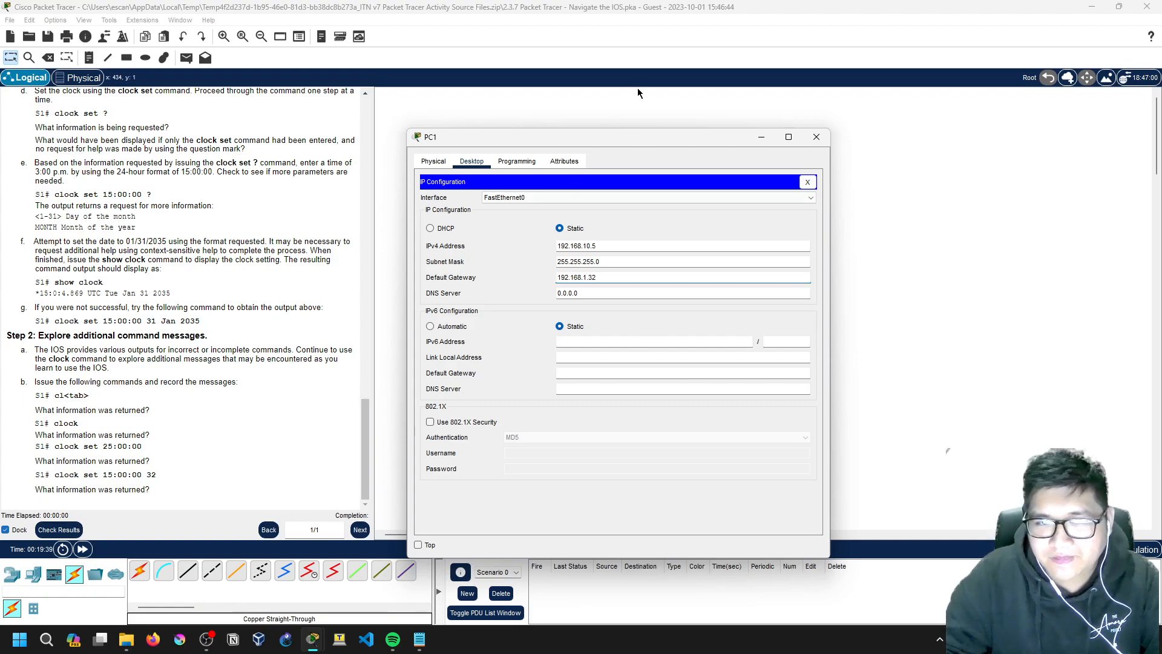
pyautogui.click(656, 227)
# Step: Glance at Router0's CLI and PC1's Physical and Programming tabs, then open PC1's Command Prompt
pyautogui.moveTo(684, 143); pyautogui.dragTo(320, 89)
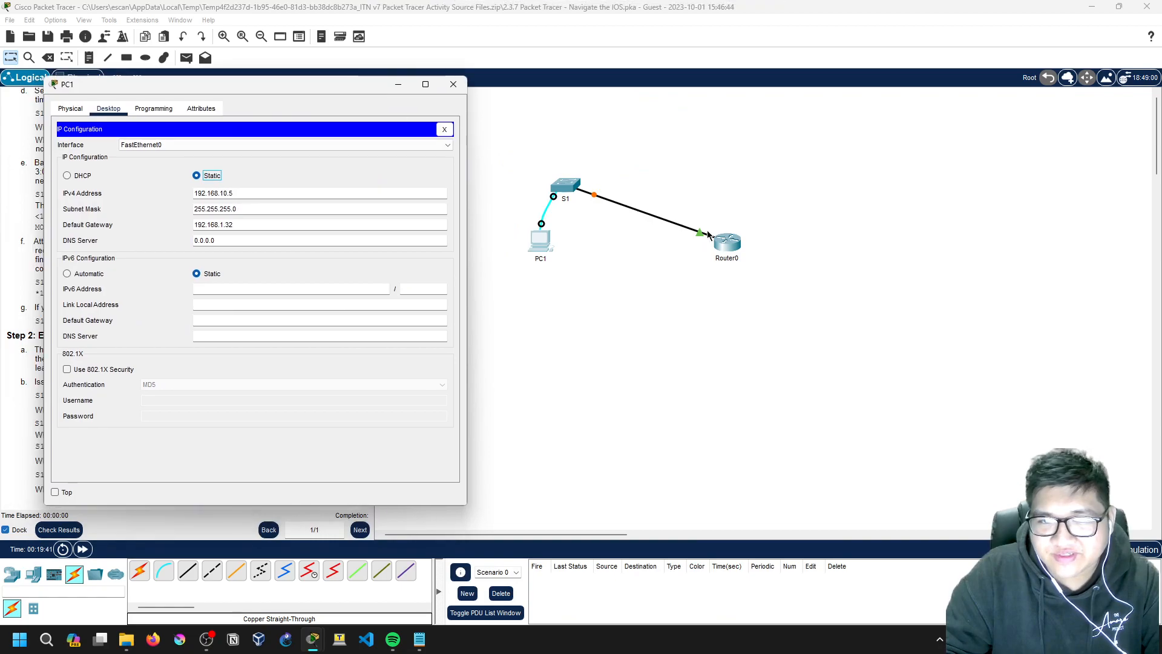
pyautogui.click(729, 245)
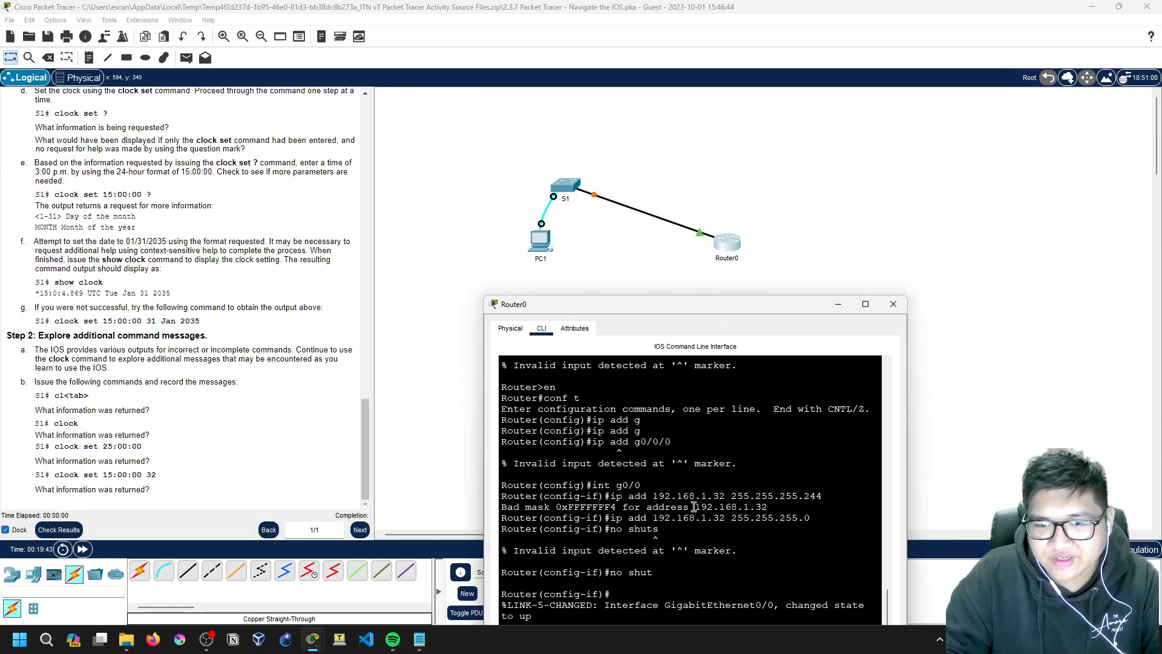
pyautogui.click(838, 304)
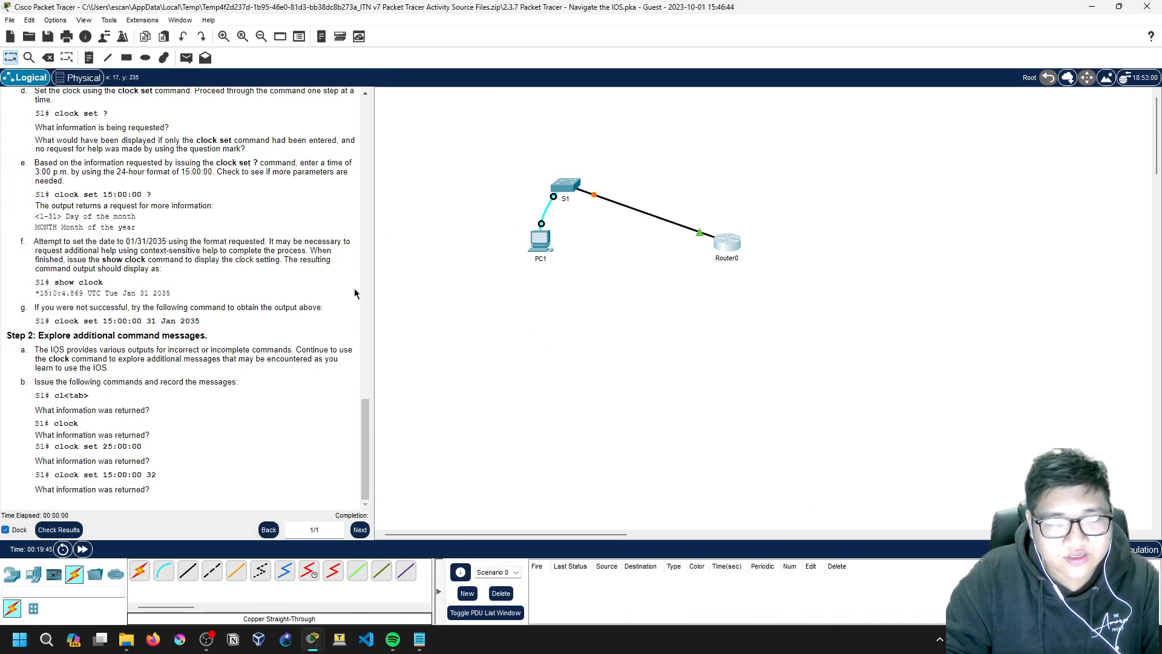
pyautogui.click(546, 245)
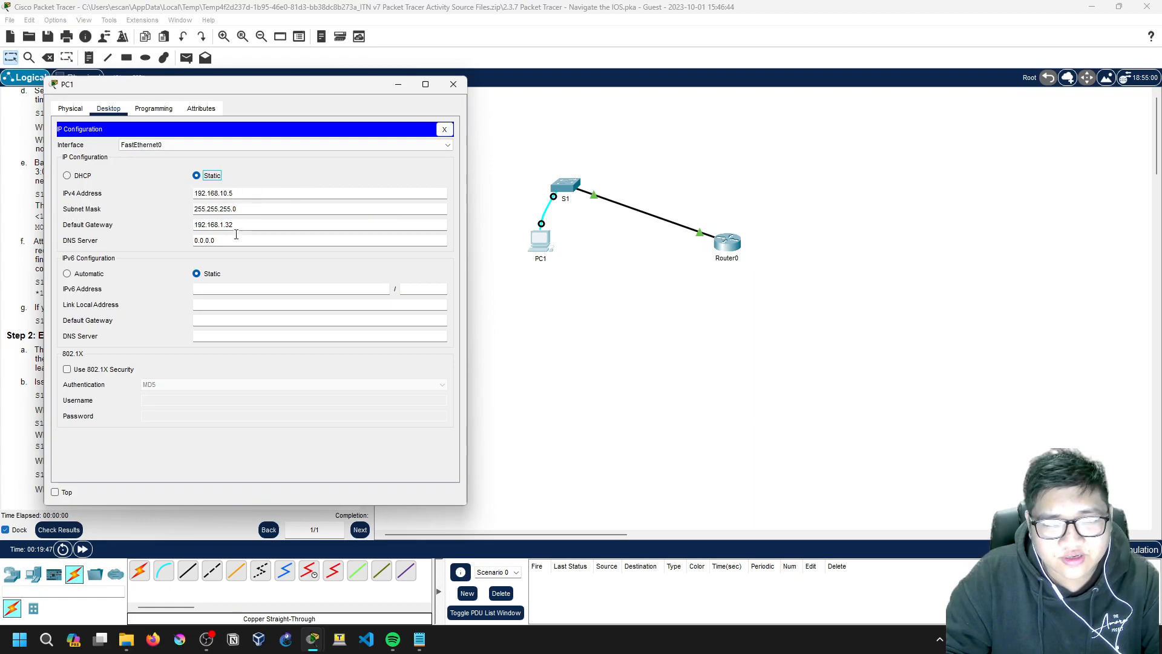
pyautogui.click(70, 108)
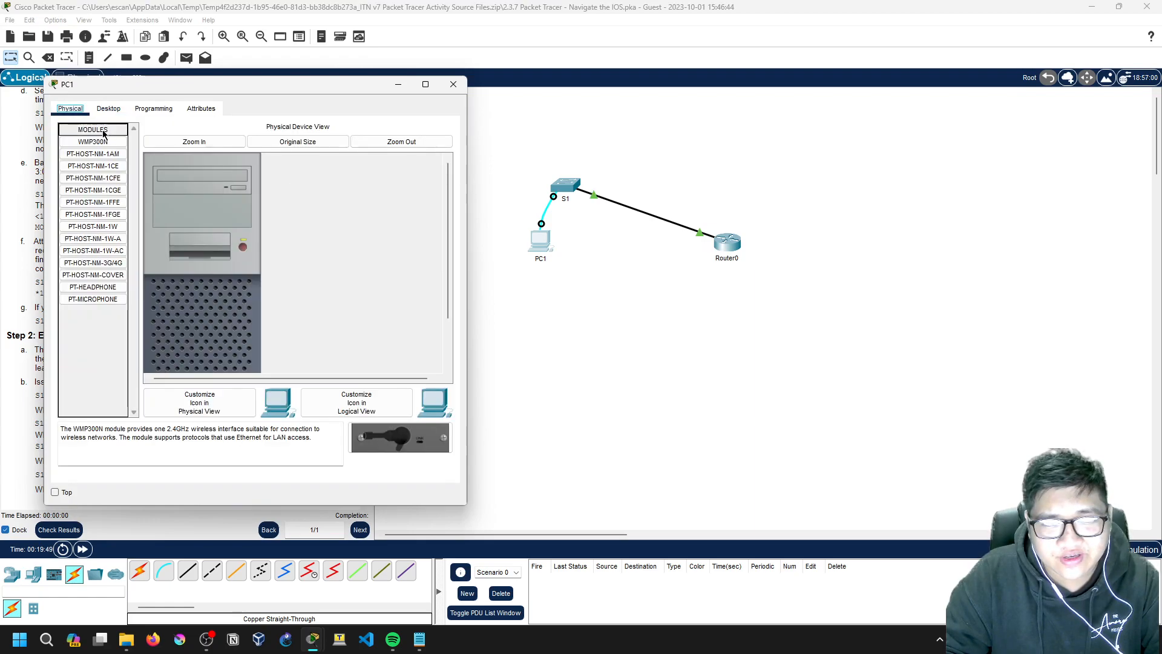
pyautogui.click(109, 108)
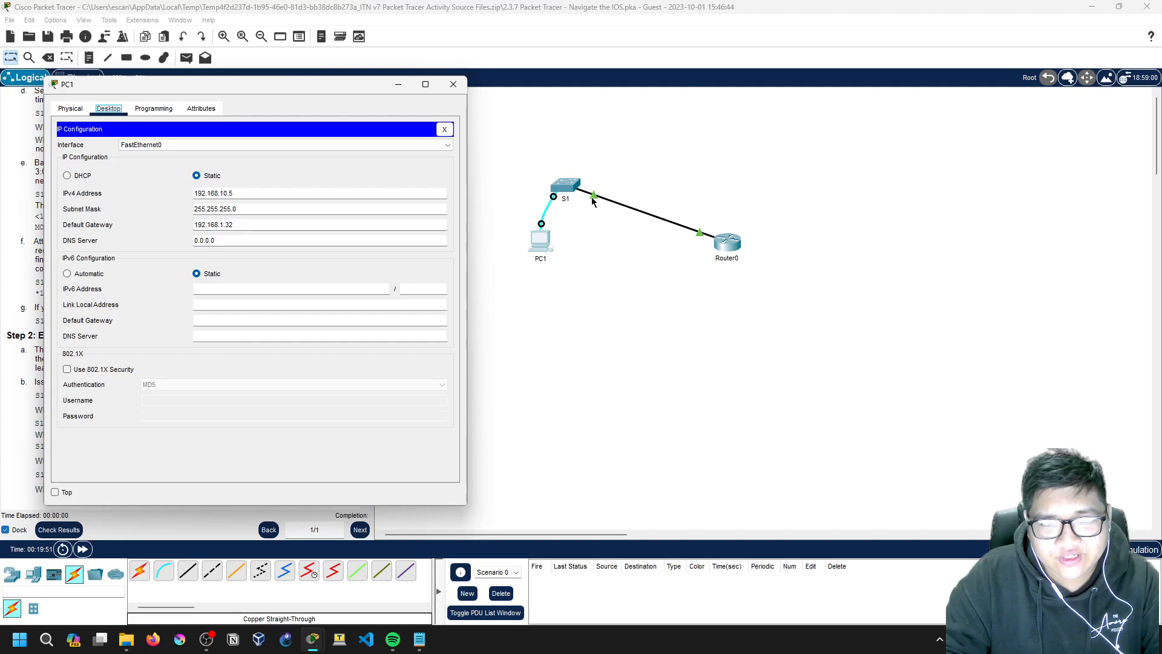
pyautogui.click(154, 109)
pyautogui.click(108, 109)
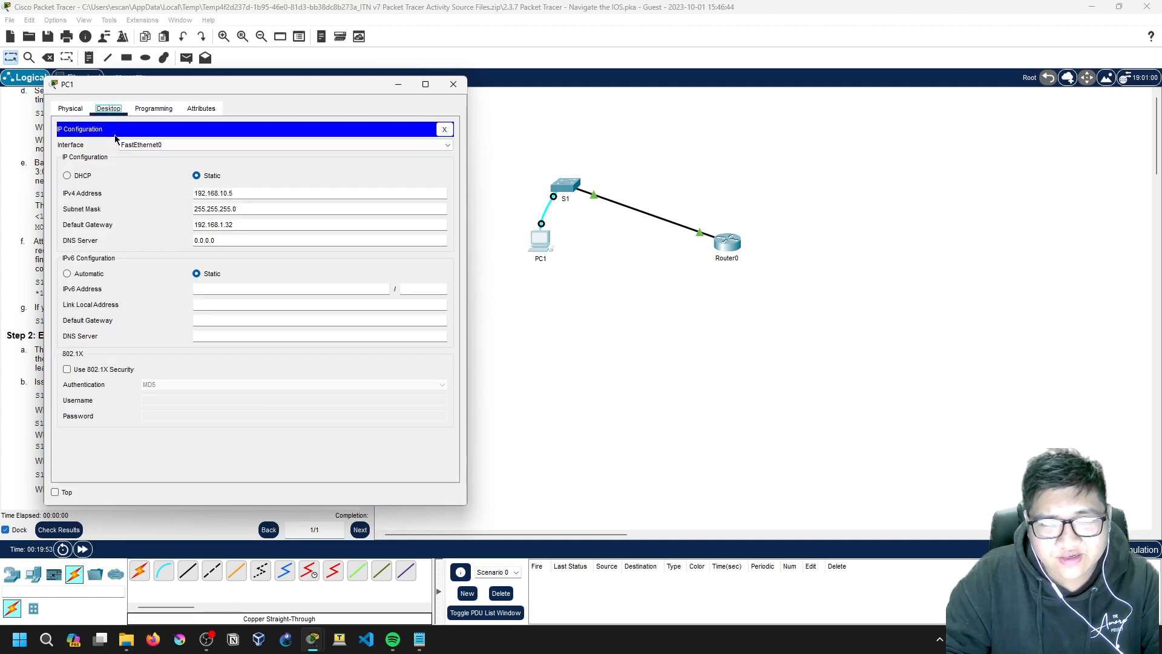
pyautogui.click(445, 129)
pyautogui.click(338, 174)
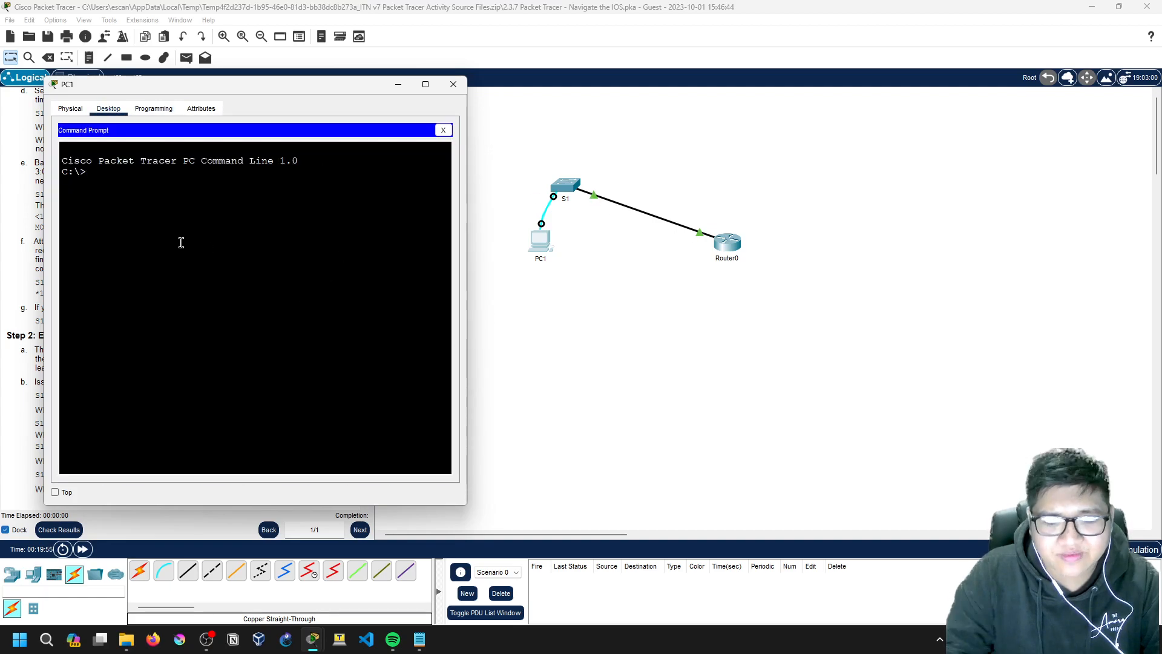
# Step: Ping 192.168.1.32 from PC1, see two 'Request timed out.' replies, and close Command Prompt
pyautogui.write('ping 192.168.1.')
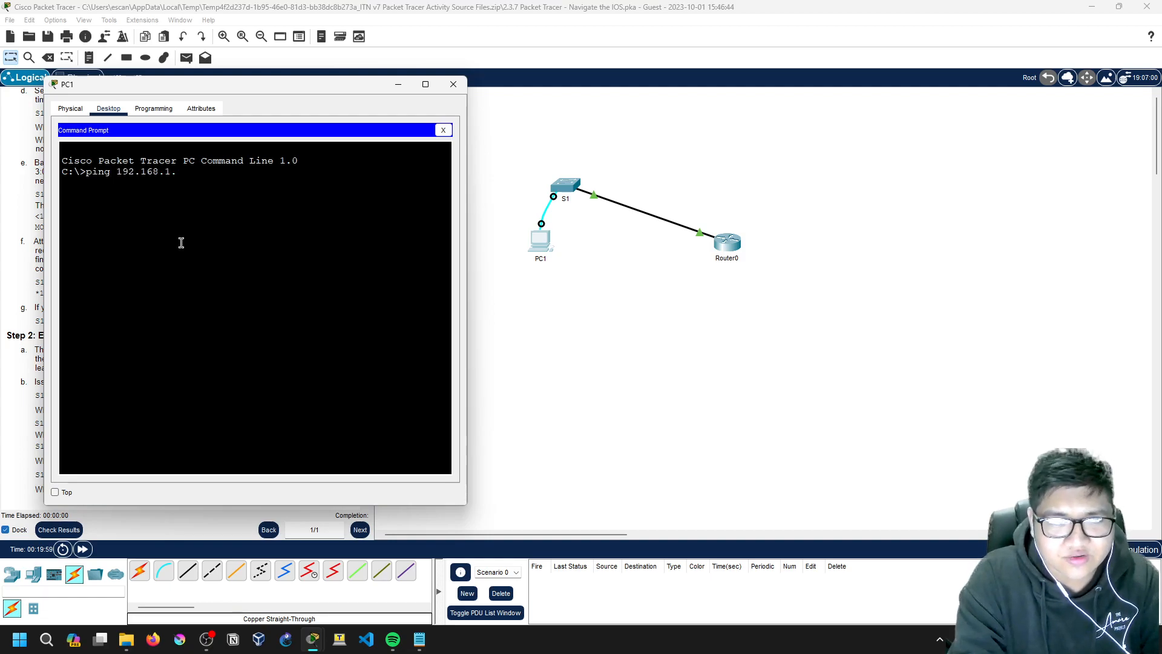
pyautogui.write('32')
pyautogui.press('Return')
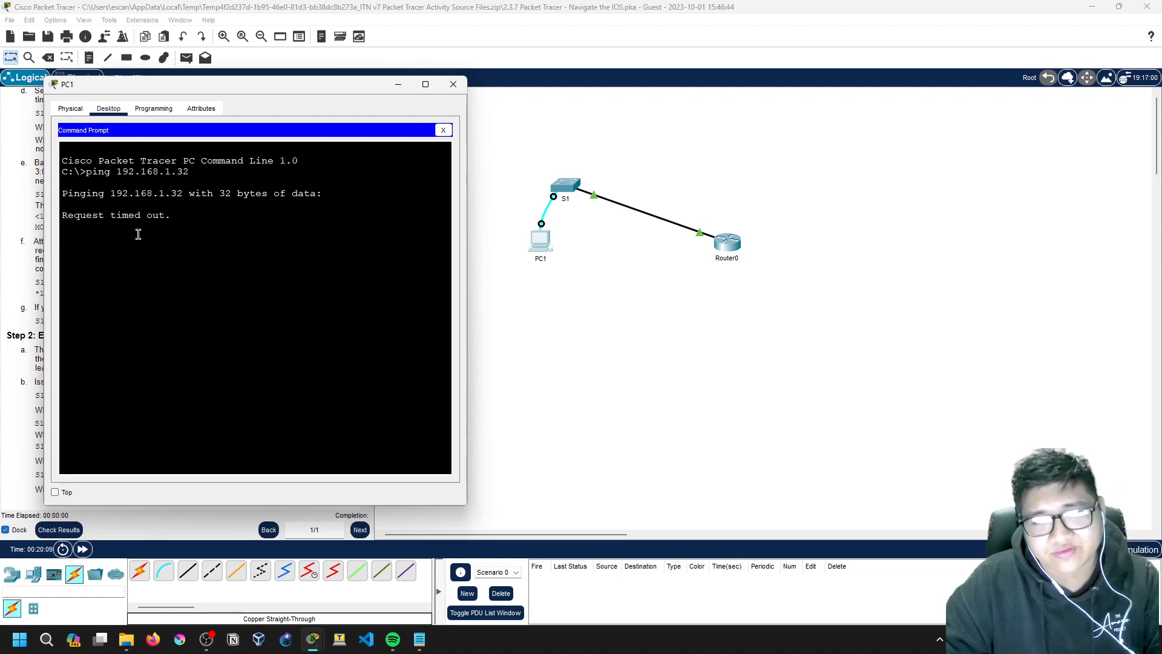
pyautogui.moveTo(215, 91); pyautogui.dragTo(234, 63)
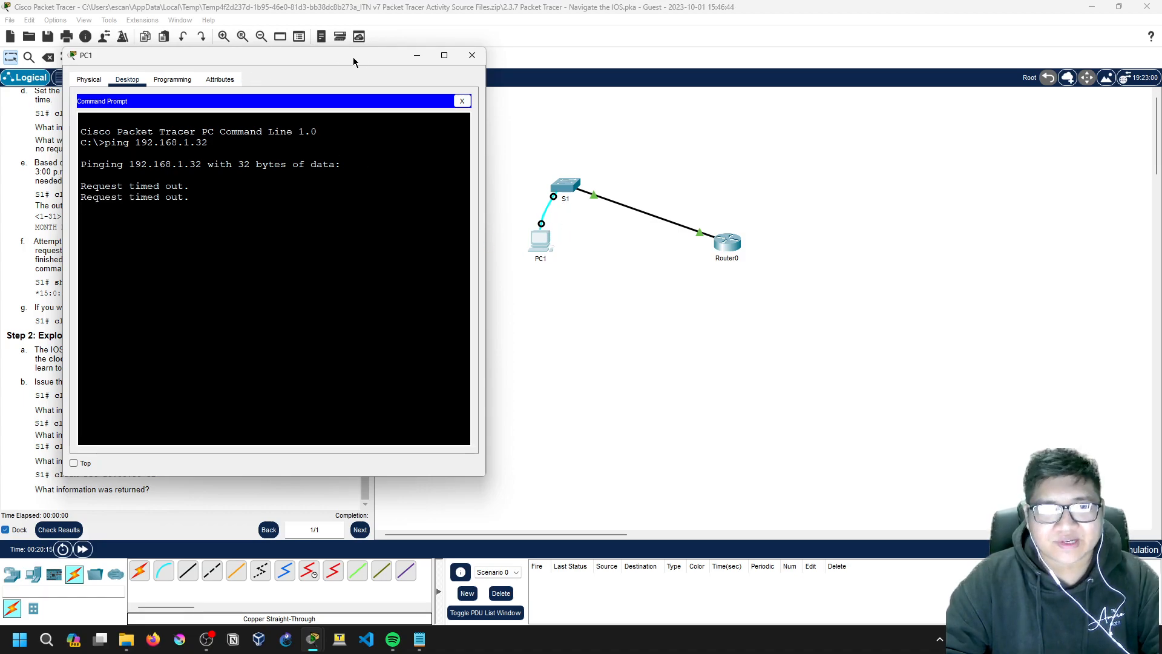
pyautogui.click(462, 101)
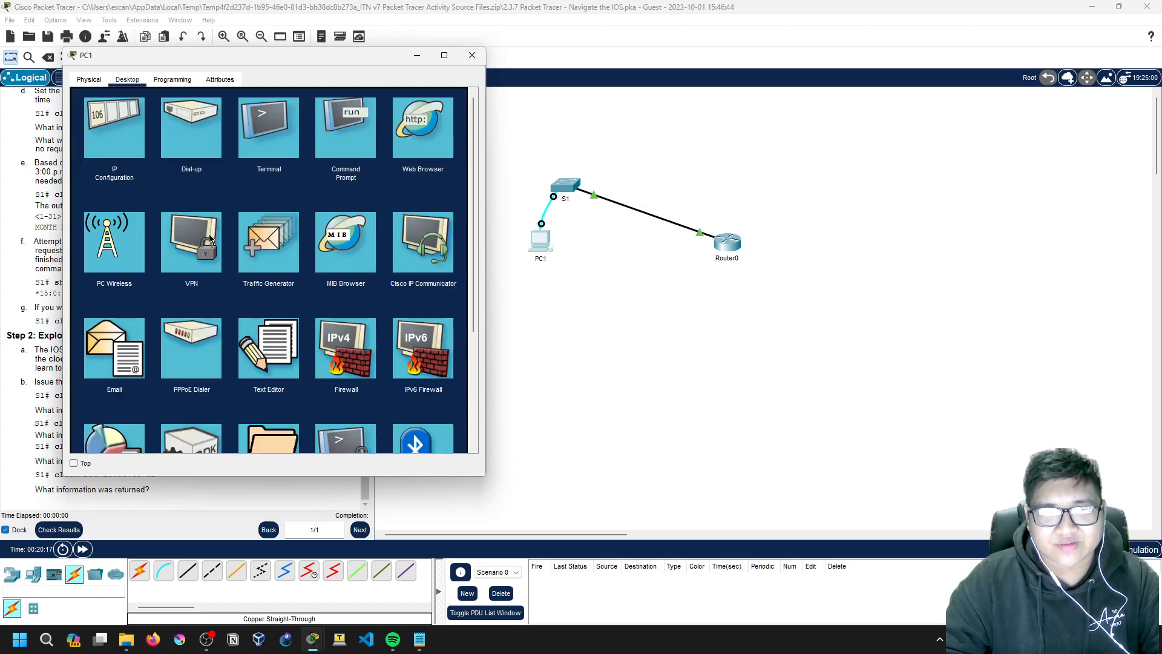
# Step: Link PC1's FastEthernet0 to S1's FastEthernet0/3 by straight-through cable and view the wiring closet
pyautogui.click(187, 572)
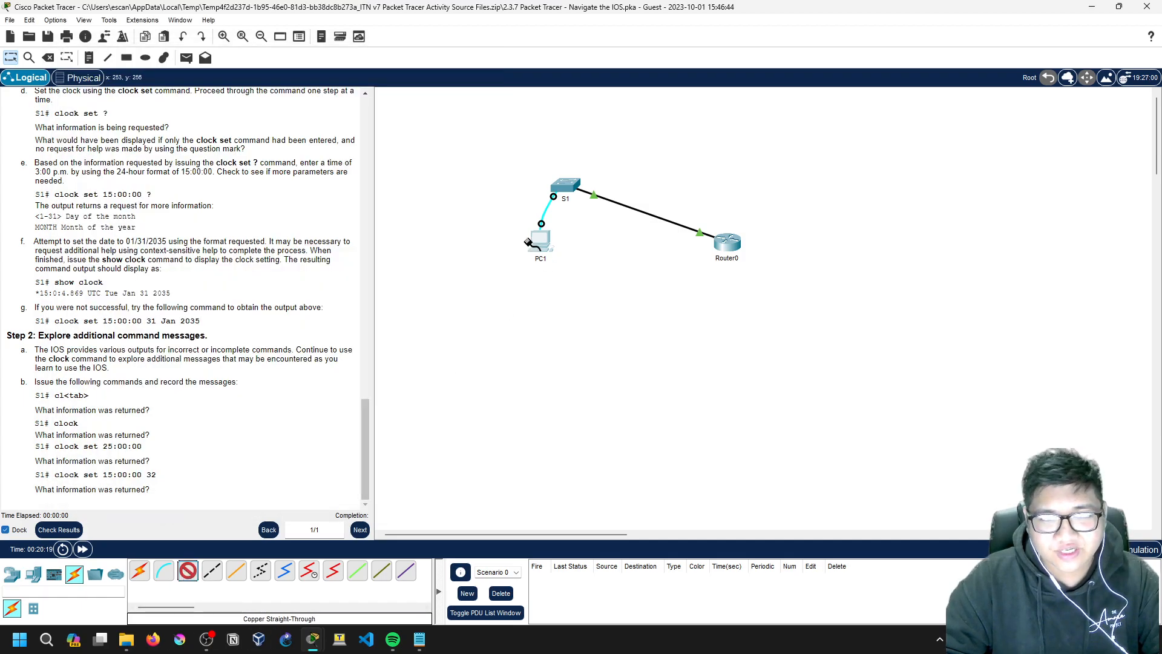
pyautogui.click(537, 241)
pyautogui.click(571, 190)
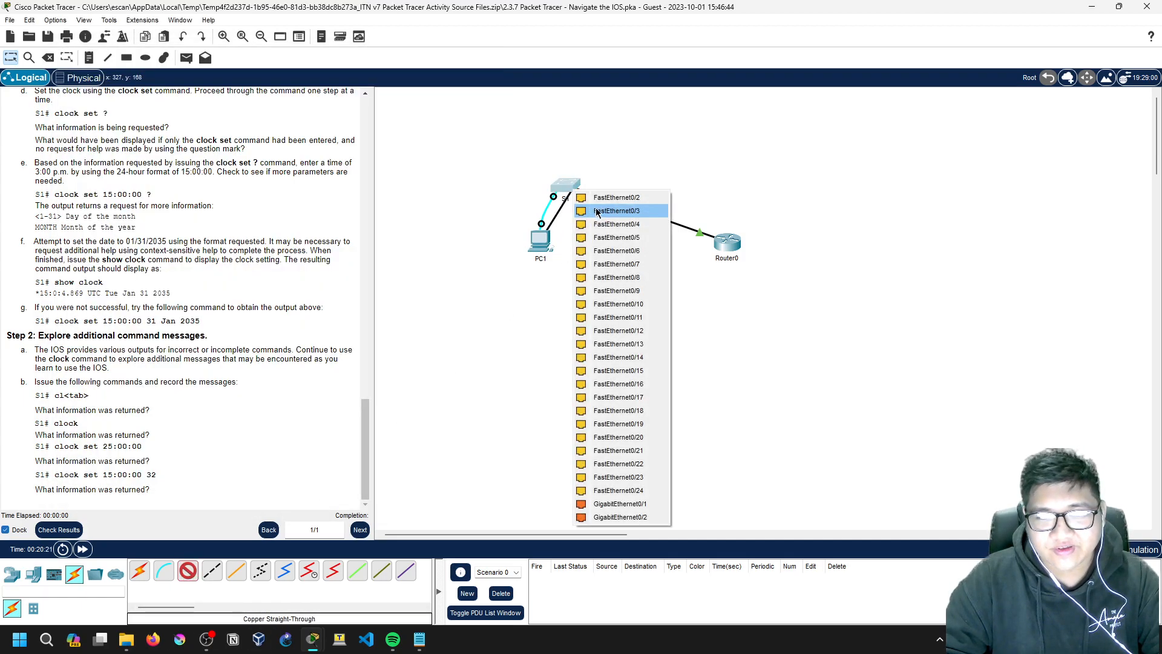
pyautogui.click(600, 211)
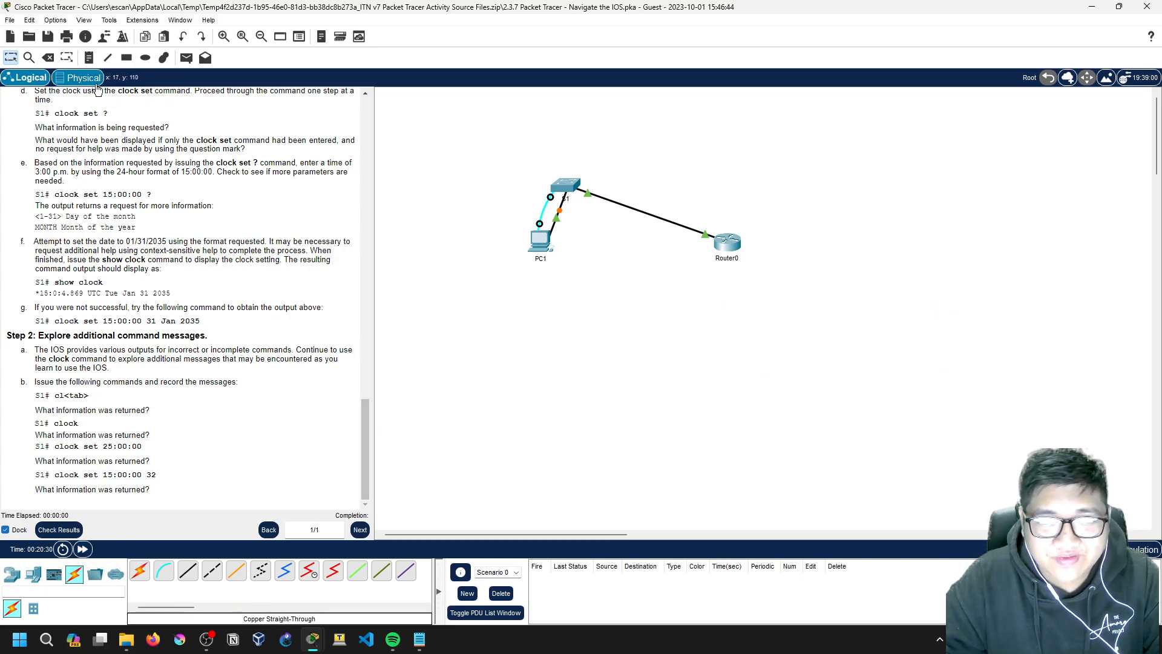
pyautogui.click(75, 83)
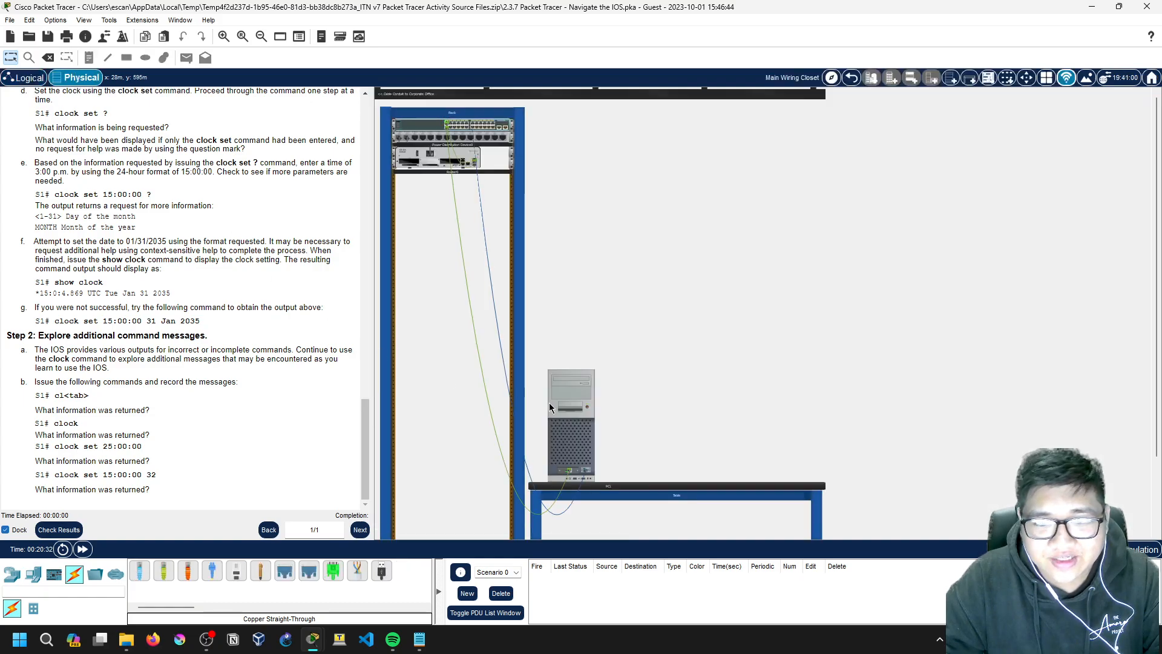
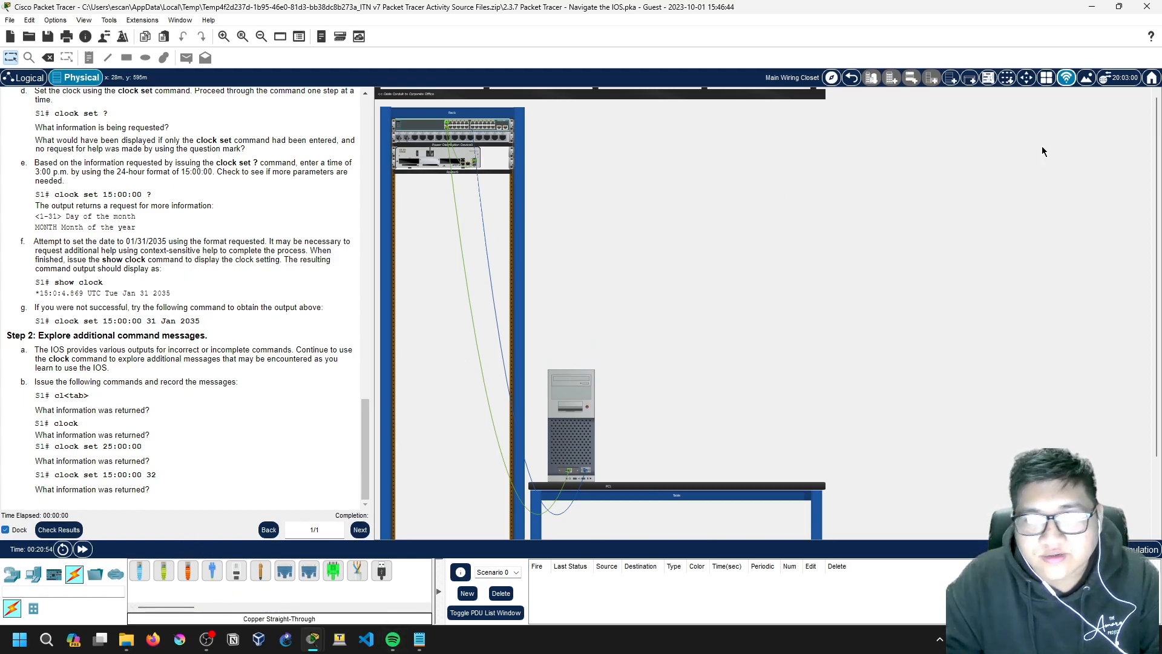
# Step: Back in Logical view, rerun the ping to 192.168.1.32 from PC1's Command Prompt
pyautogui.click(27, 78)
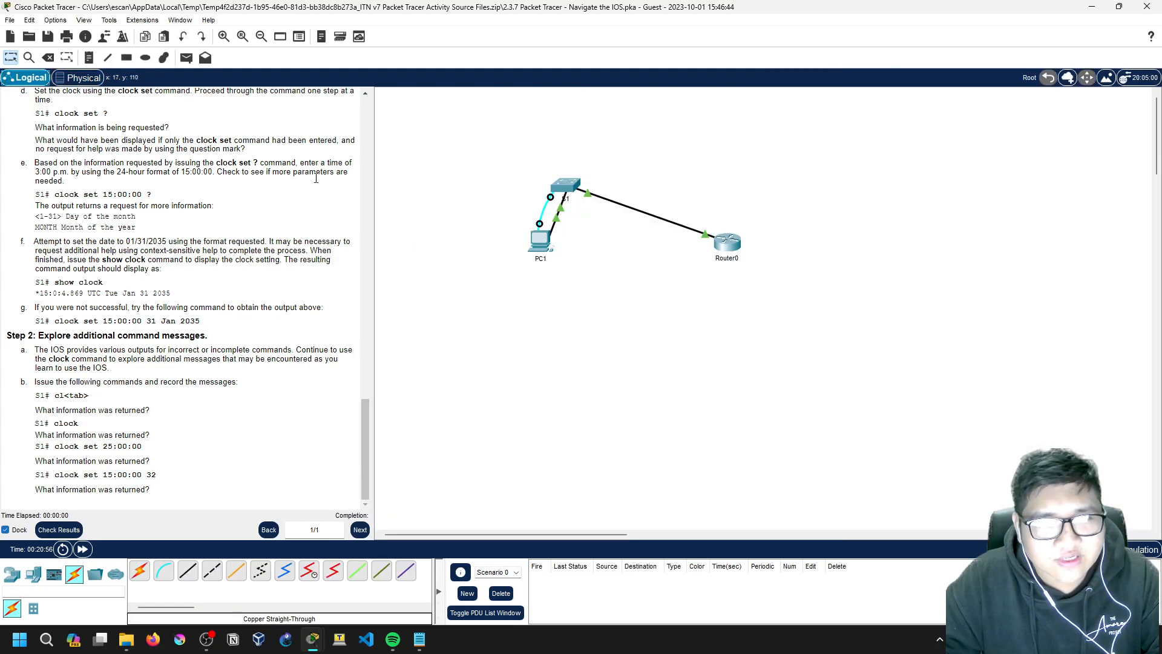
pyautogui.click(542, 241)
pyautogui.click(342, 154)
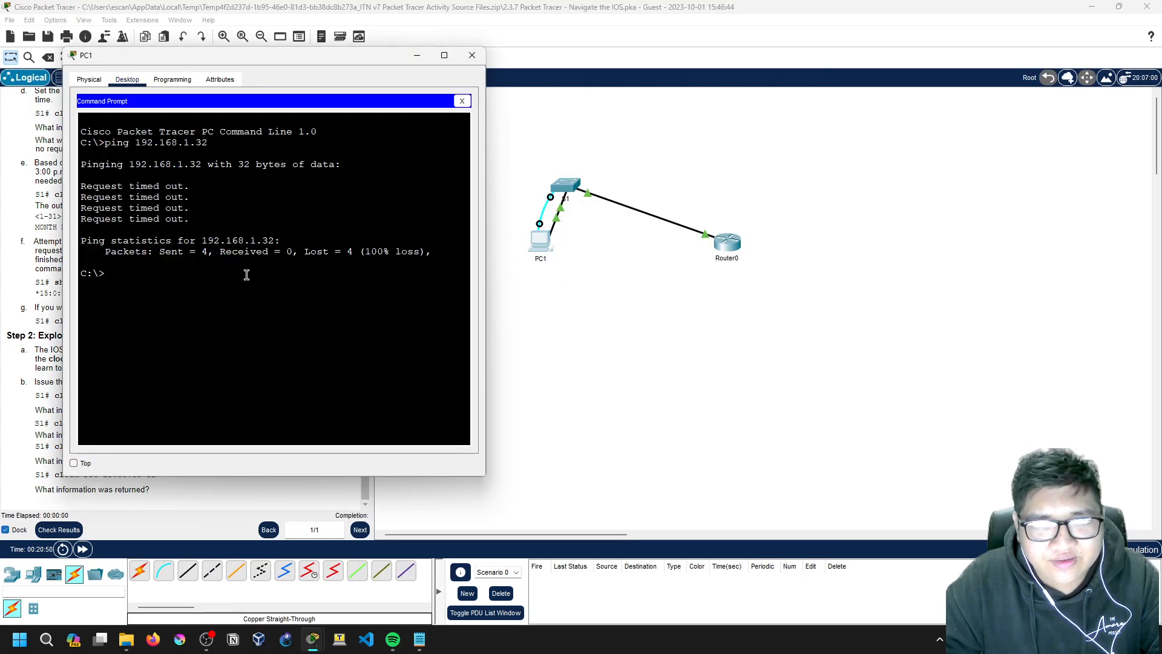
pyautogui.press('Up')
pyautogui.press('Return')
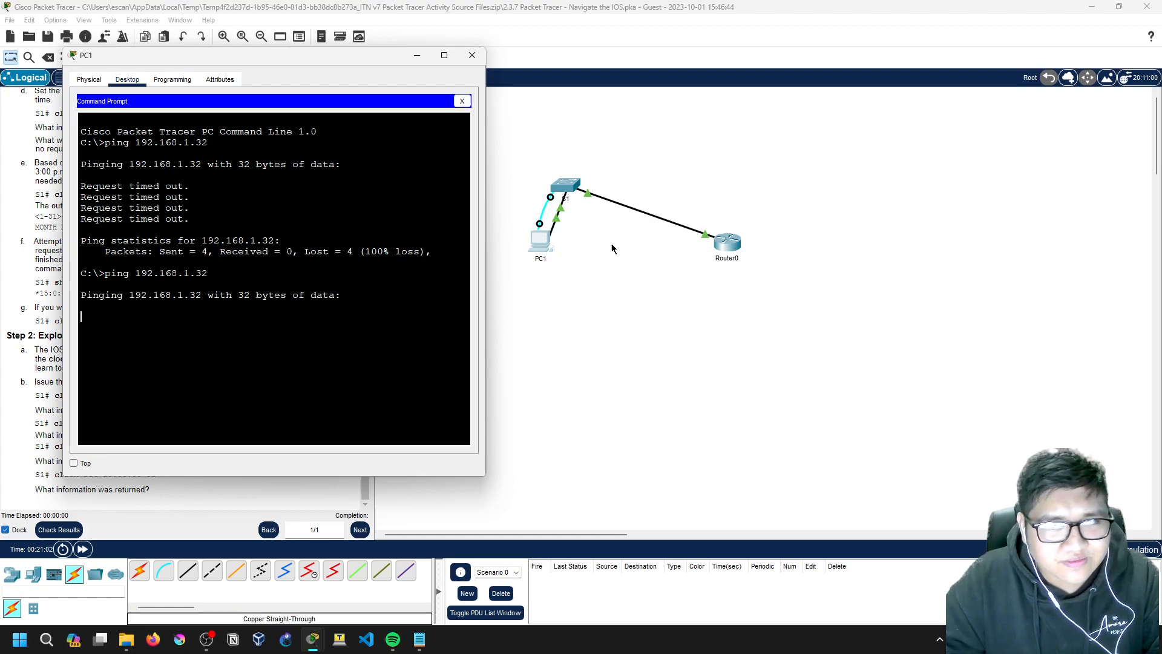
# Step: Check Router0's G0/0 configuration in its CLI while PC1's requests keep timing out
pyautogui.click(725, 251)
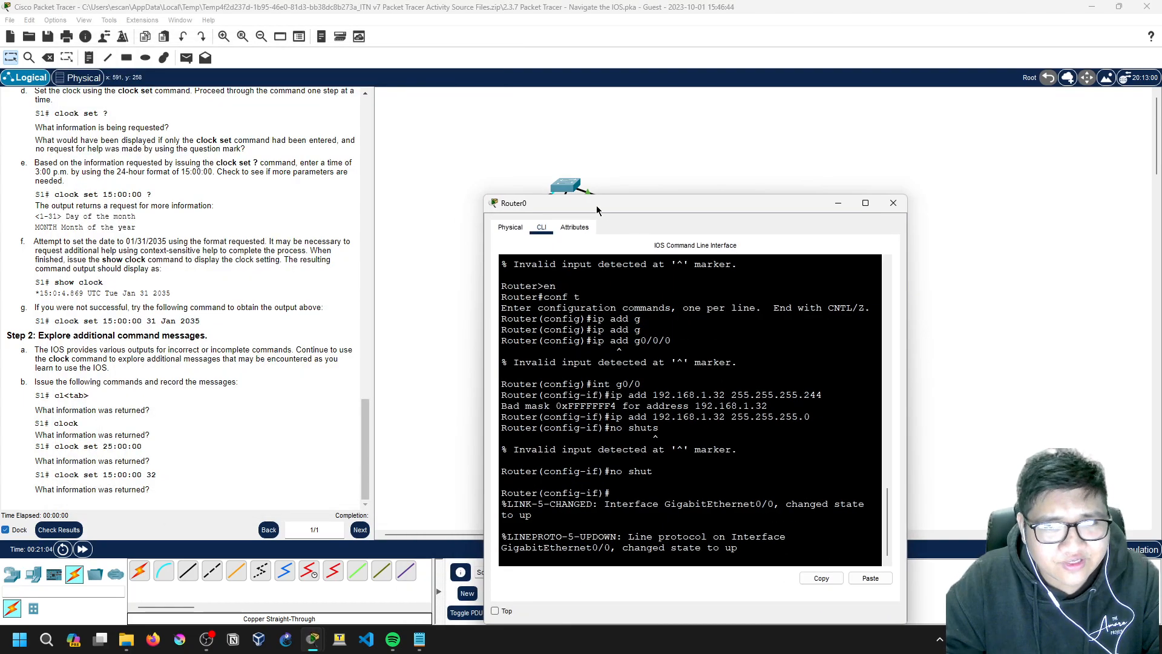
pyautogui.click(536, 245)
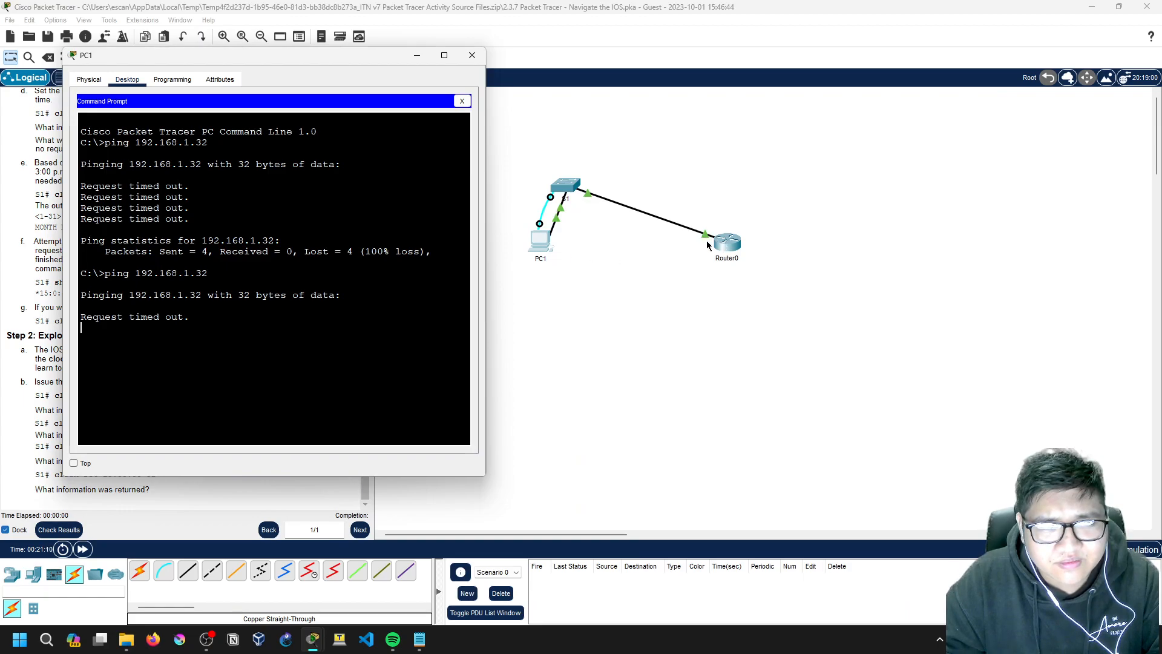
pyautogui.moveTo(333, 76); pyautogui.dragTo(561, 77)
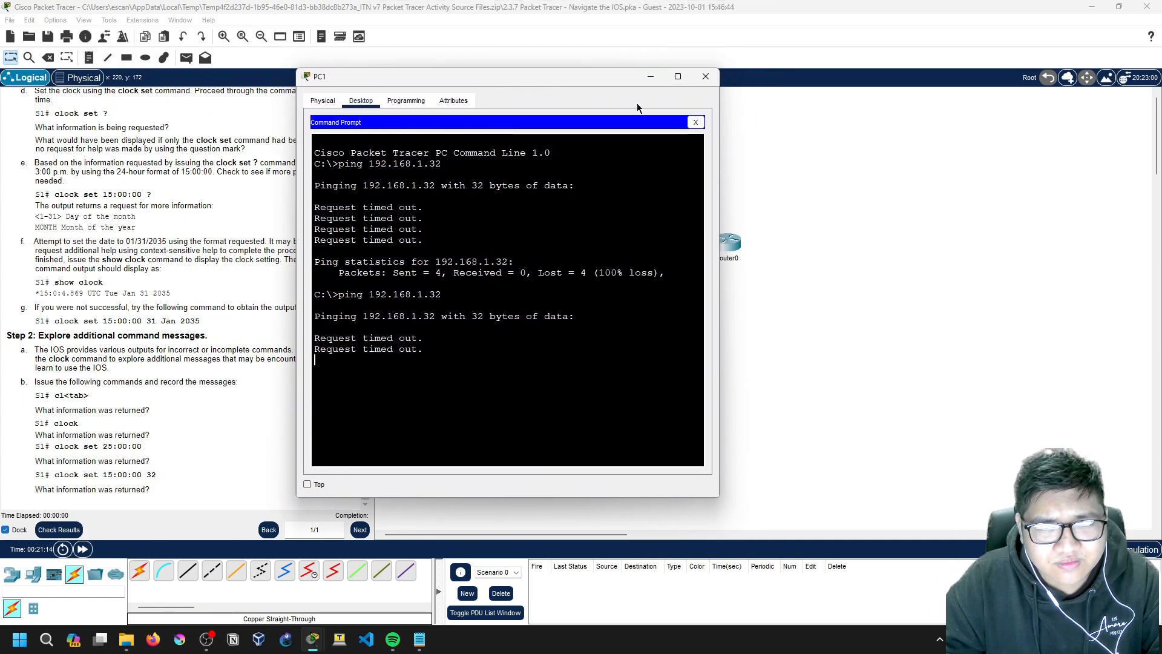
# Step: Change PC1's IPv4 address from 192.168.10.5 to 192.168.1.5, keeping mask 255.255.255.0 and gateway 192.168.1.32
pyautogui.click(696, 123)
pyautogui.click(361, 173)
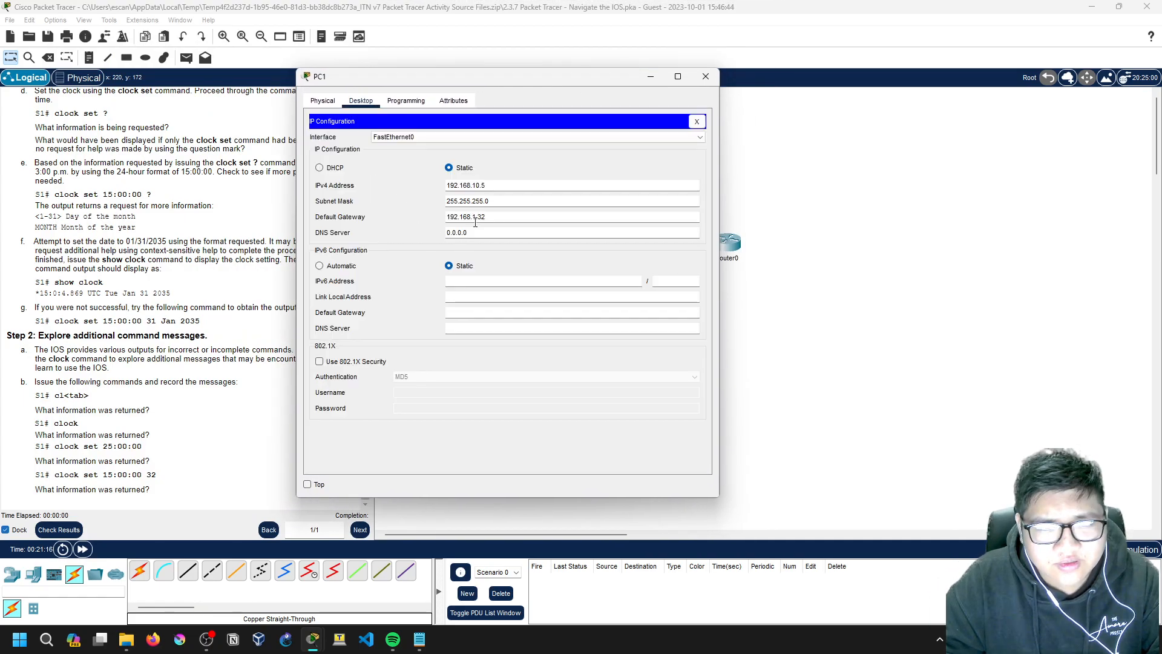
pyautogui.click(480, 187)
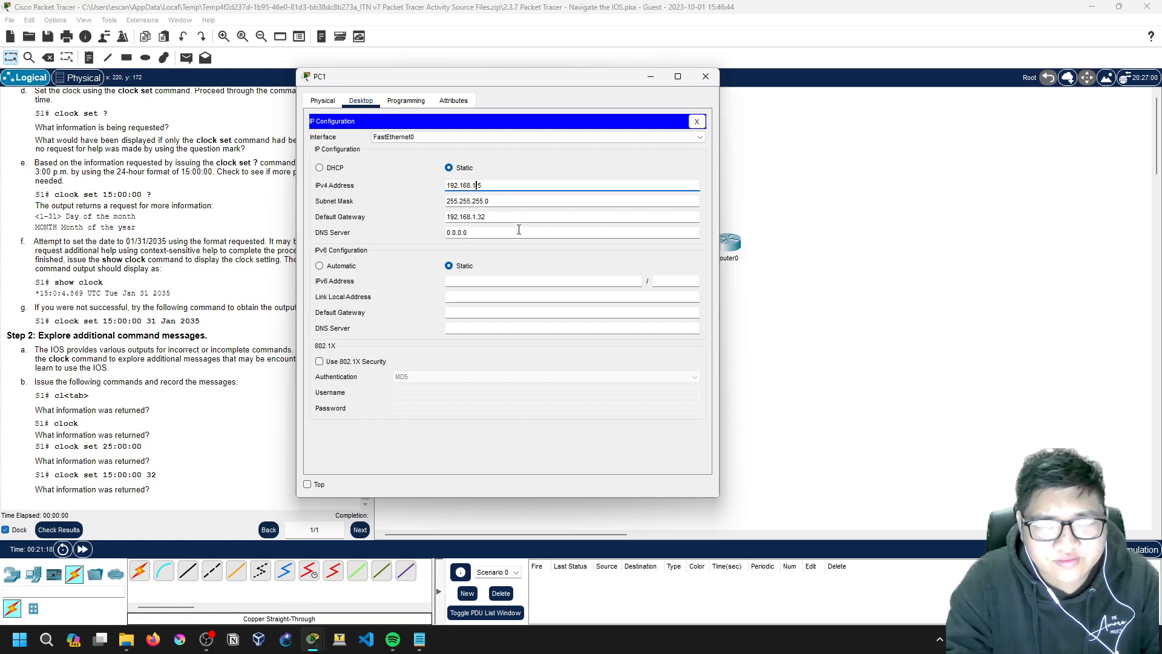
pyautogui.press('BackSpace')
pyautogui.click(652, 128)
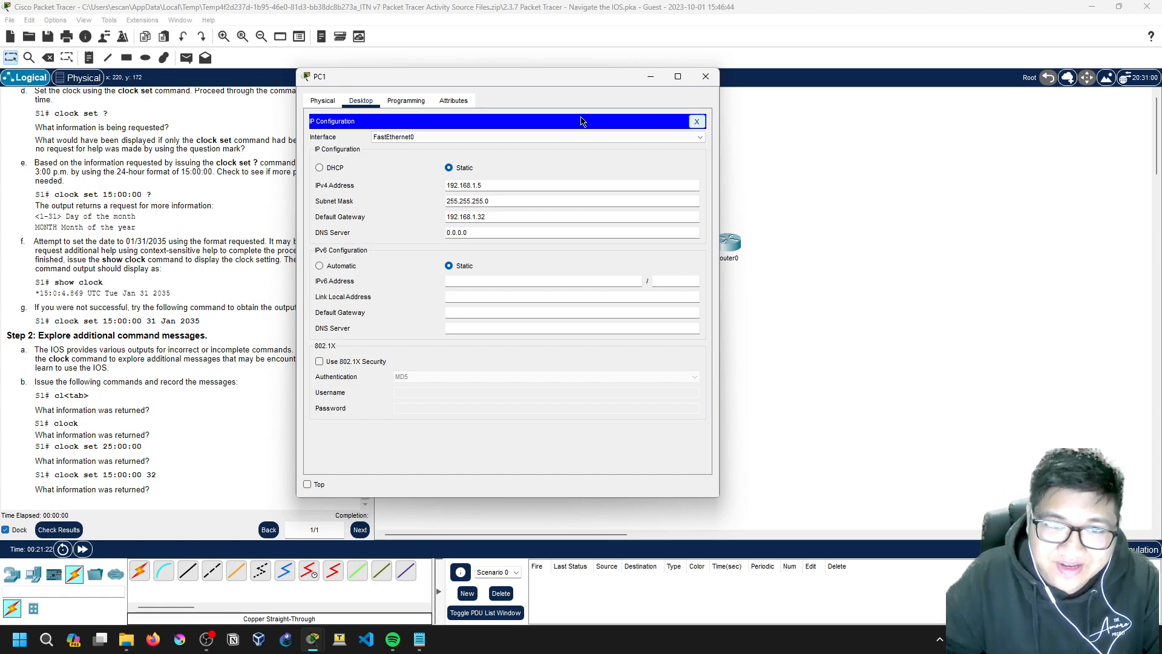
pyautogui.moveTo(470, 187); pyautogui.dragTo(485, 187)
pyautogui.click(475, 189)
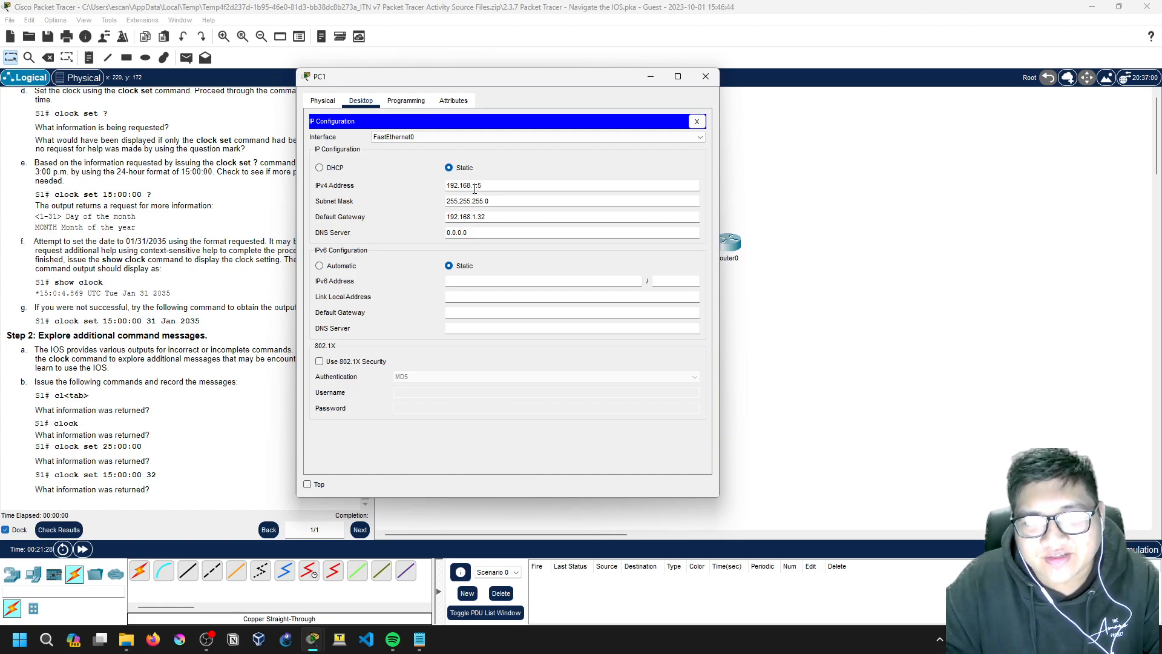
pyautogui.click(697, 121)
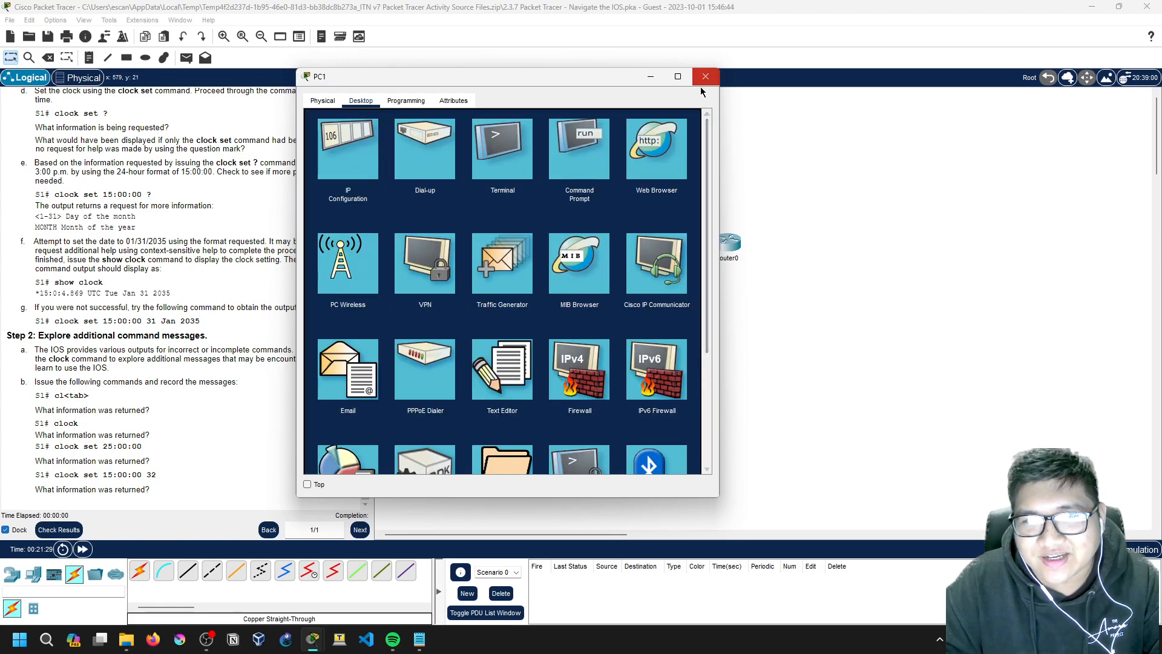
# Step: Ping 192.168.1.32 again from PC1, now getting four replies with 0% loss
pyautogui.click(596, 138)
pyautogui.moveTo(589, 76); pyautogui.dragTo(321, 58)
pyautogui.press('Up')
pyautogui.press('Return')
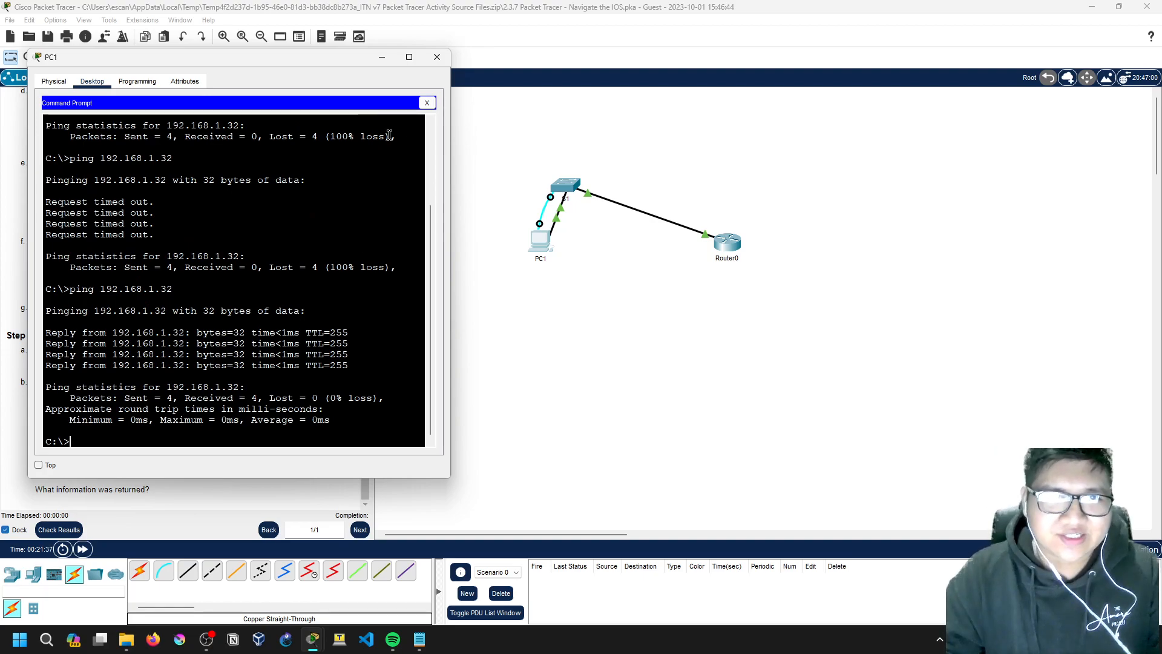
# Step: Move PC1's window aside and minimize it
pyautogui.moveTo(344, 58); pyautogui.dragTo(615, 53)
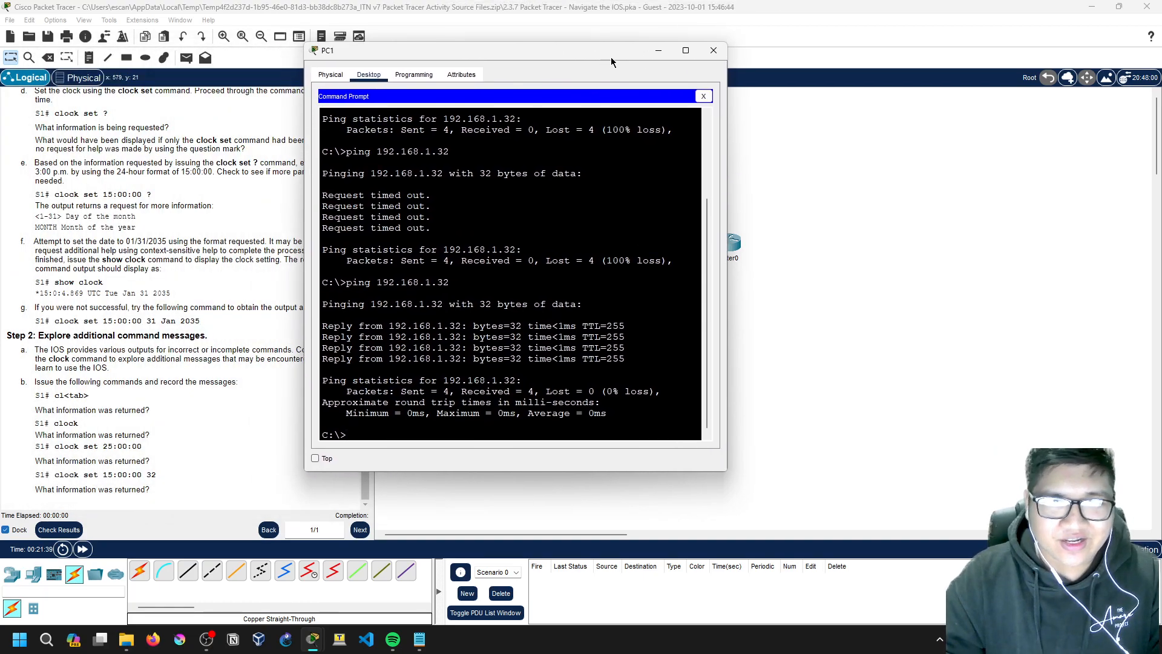
pyautogui.click(663, 52)
pyautogui.click(539, 255)
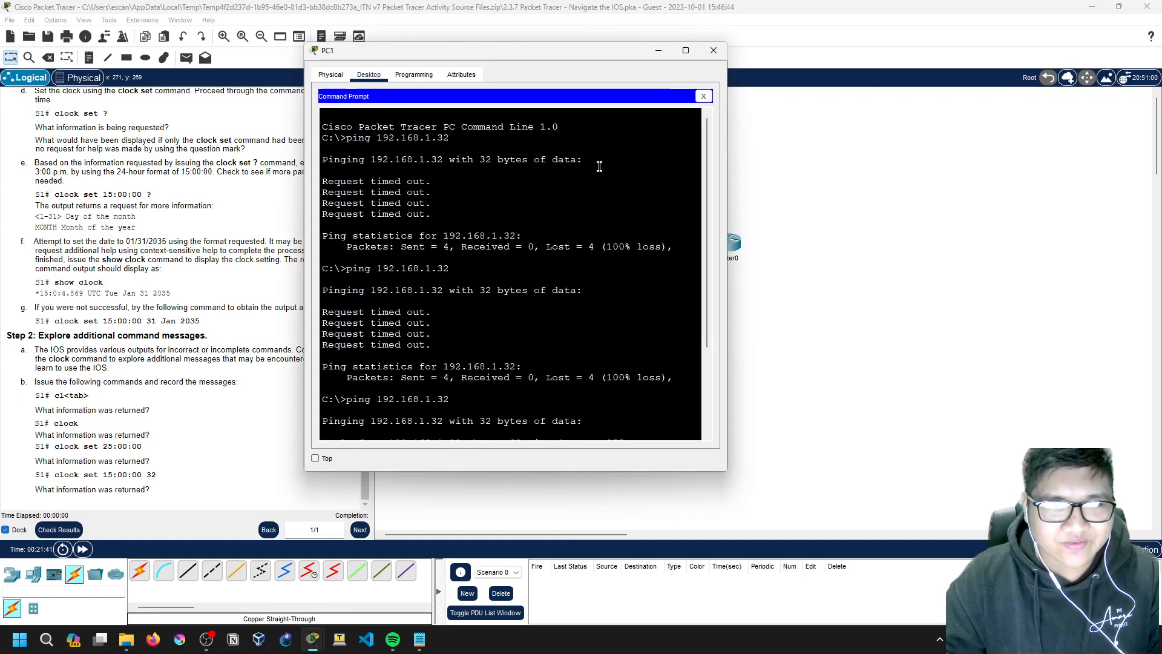
pyautogui.click(663, 55)
# Step: Scroll through the activity instructions, then bring up OBS from the taskbar
pyautogui.scroll(20, 172, 303)
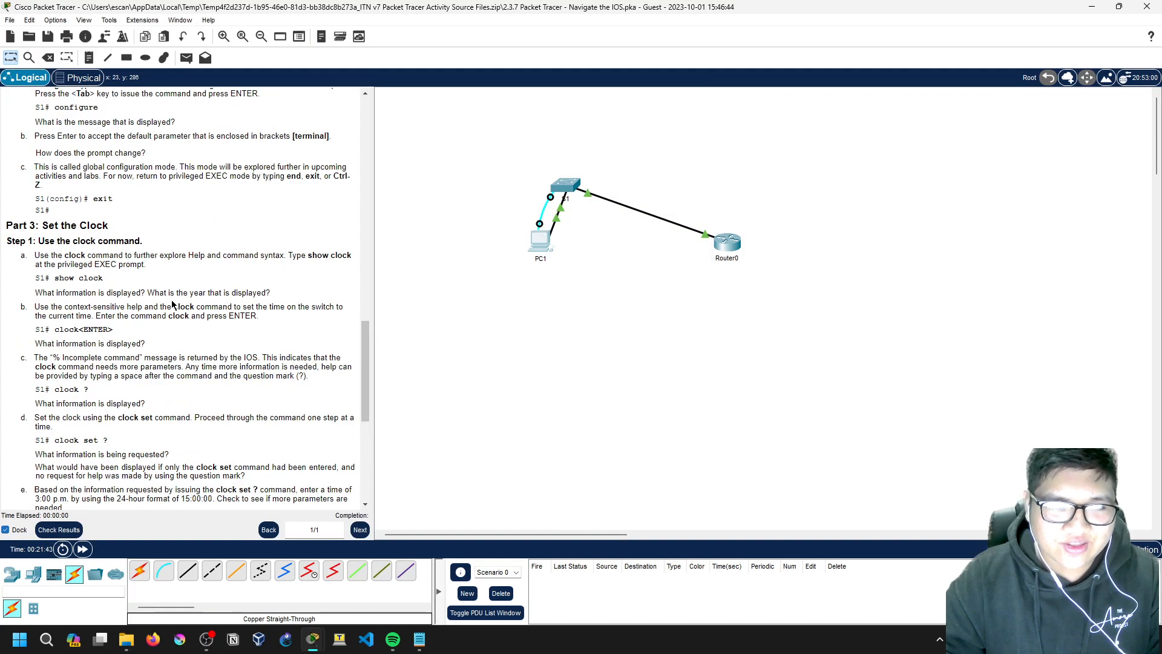
pyautogui.scroll(5, 171, 301)
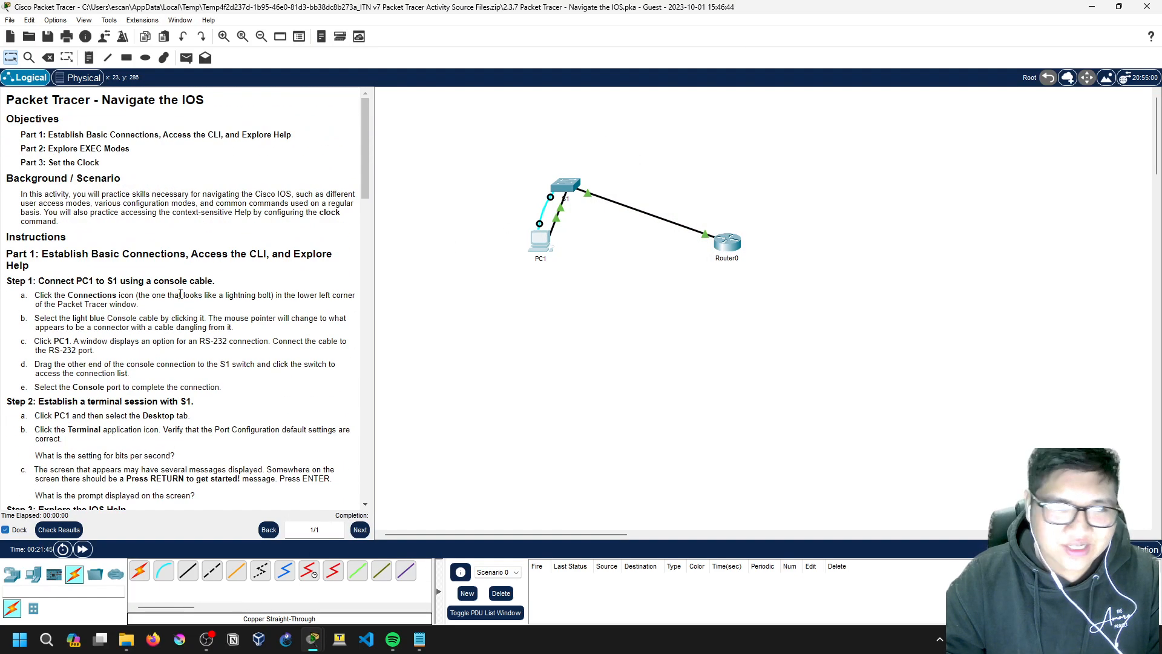
pyautogui.scroll(-18, 168, 290)
pyautogui.scroll(-5, 167, 288)
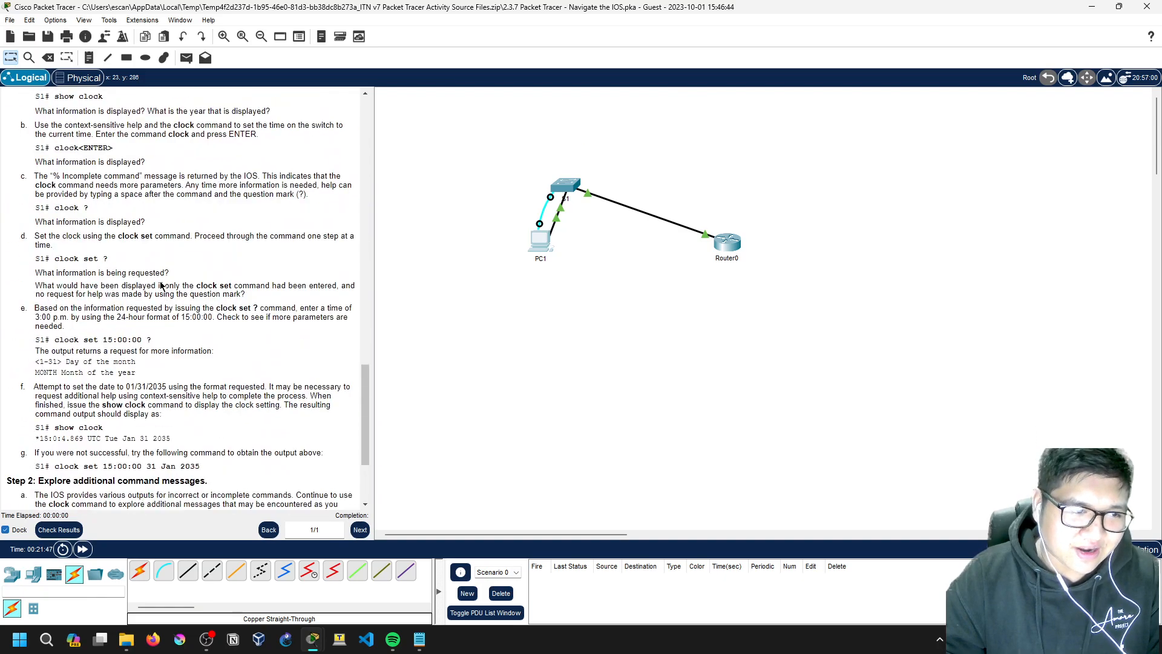
pyautogui.moveTo(206, 650)
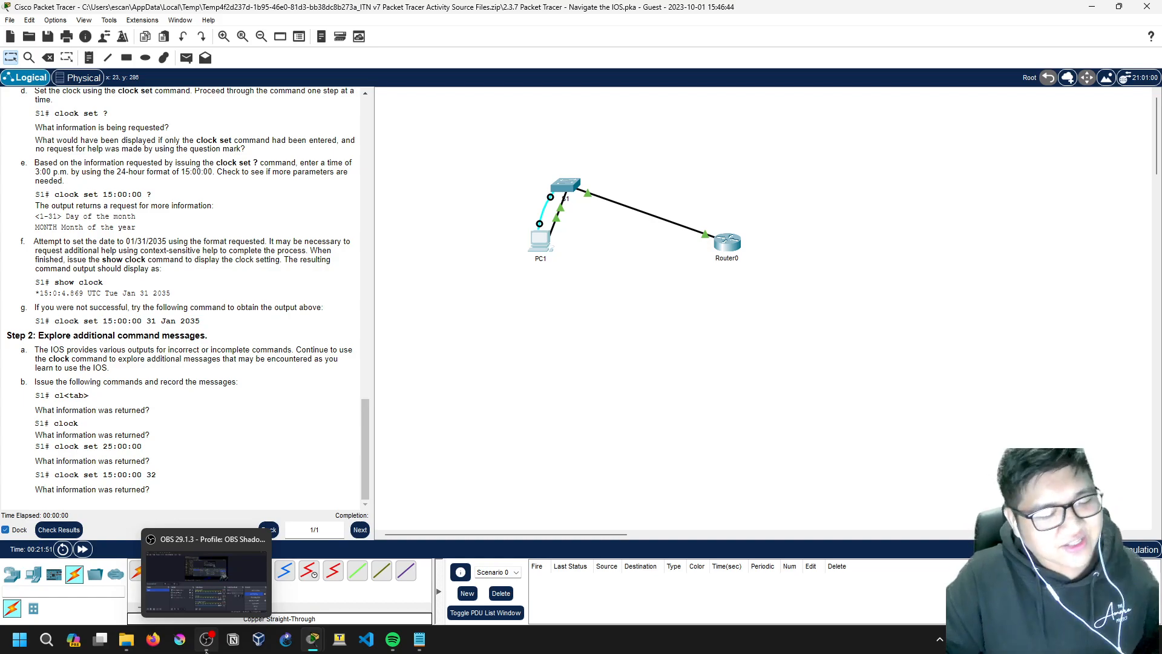
pyautogui.click(206, 651)
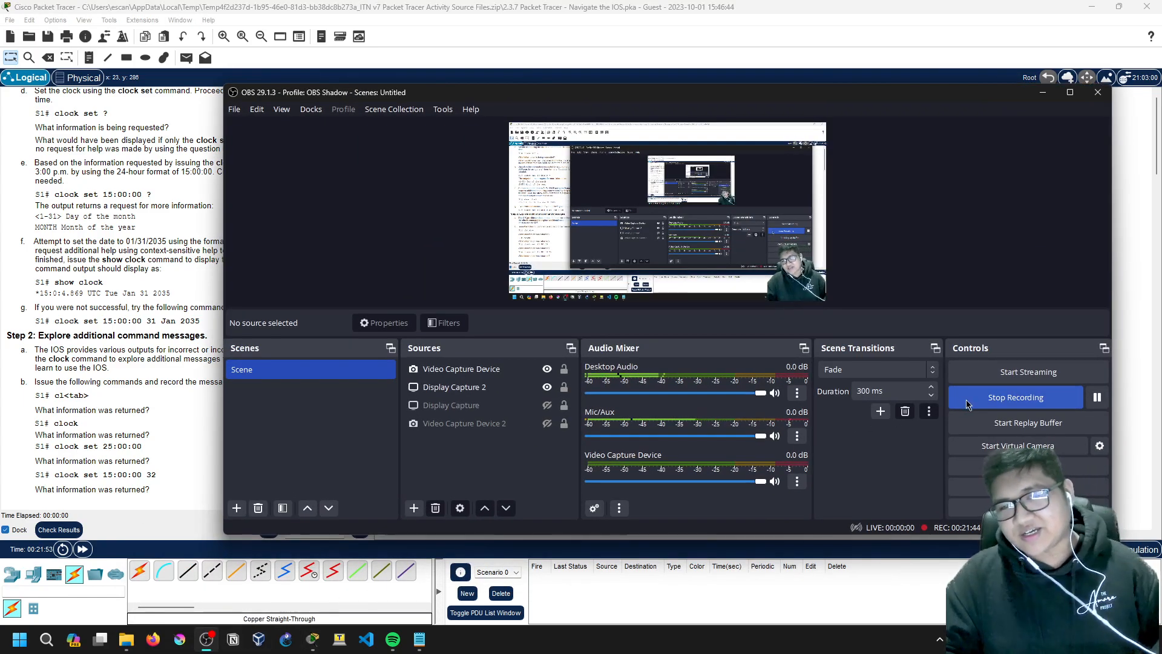